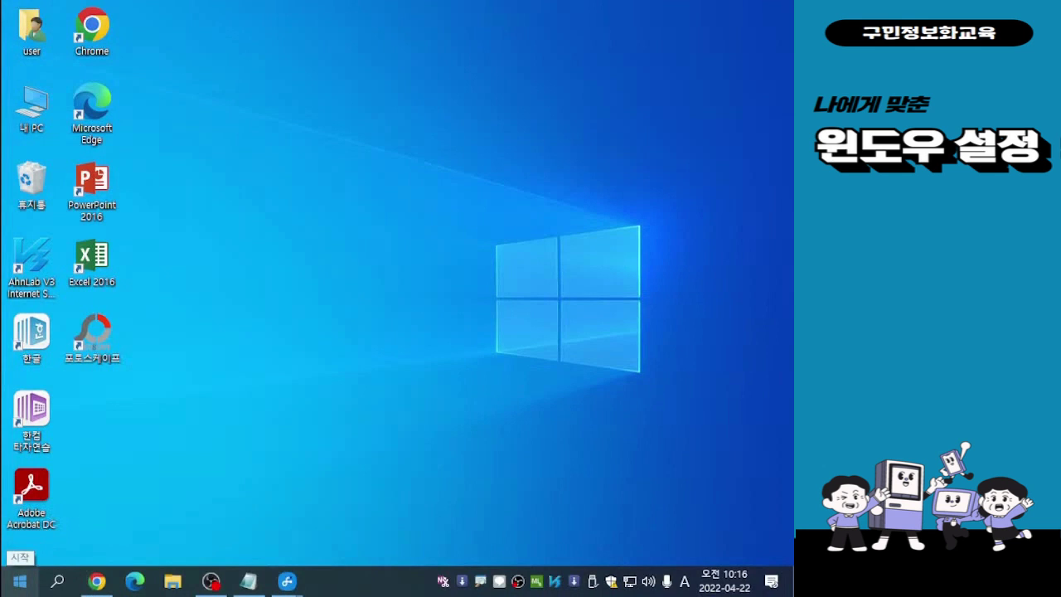
Open Windows Settings and go to the Update & Security (업데이트 및 보안) category
{"action": "left_click", "coordinate": [20, 580]}
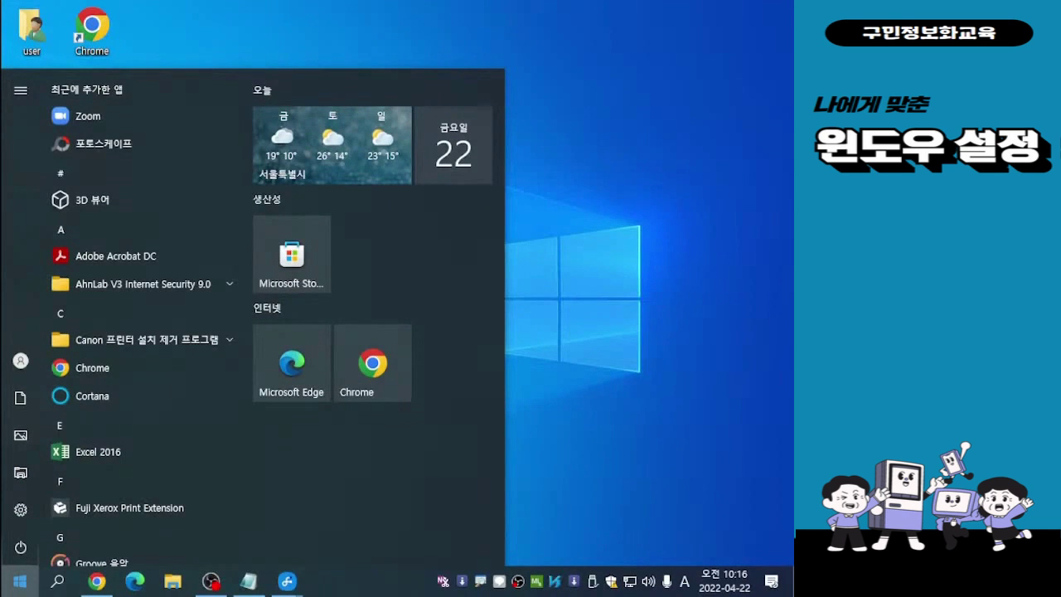
{"action": "mouse_move", "coordinate": [20, 509]}
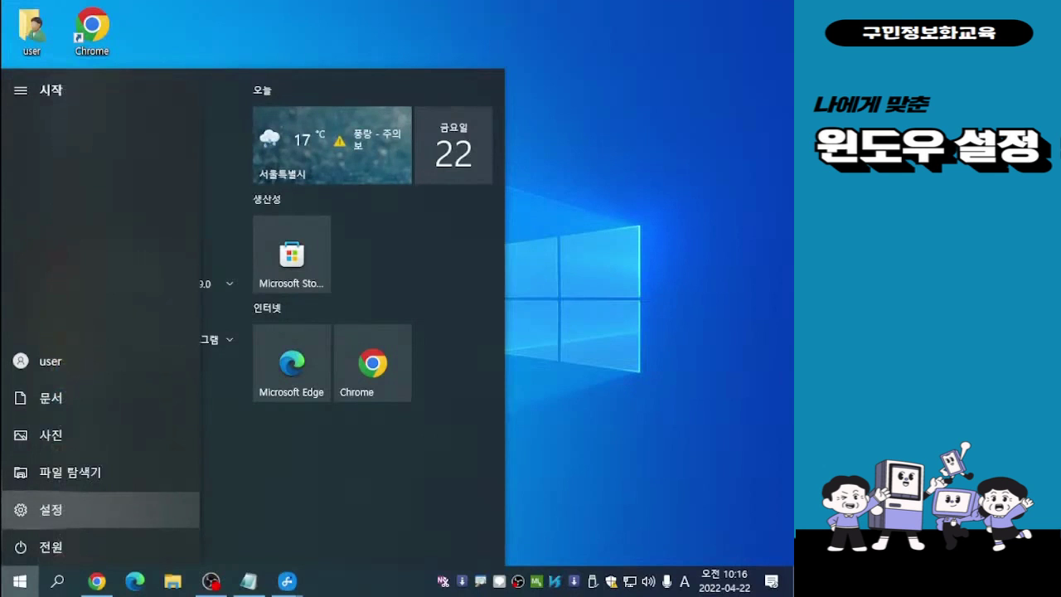
{"action": "left_click", "coordinate": [20, 509]}
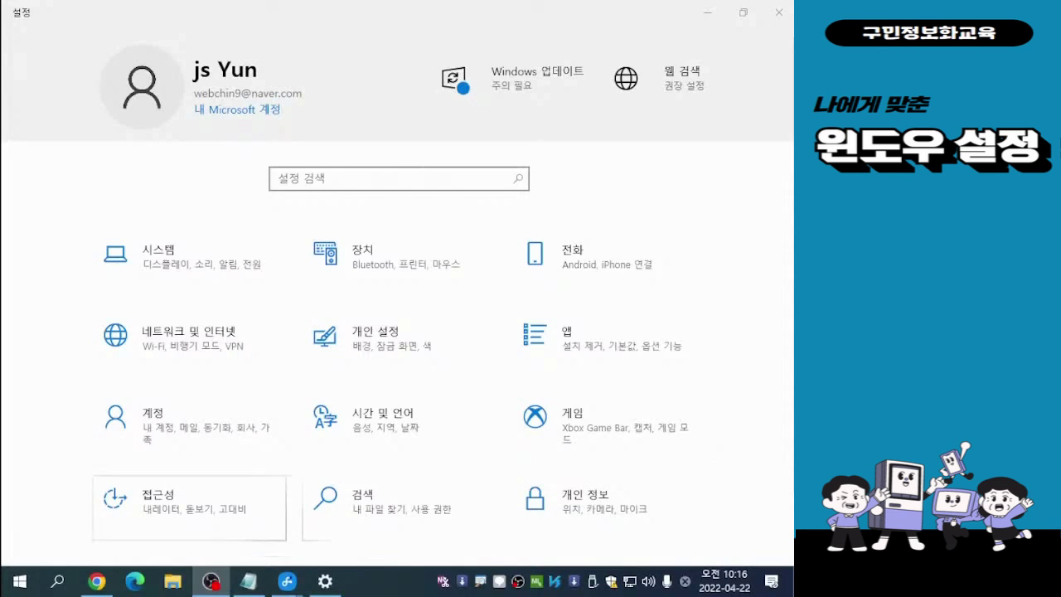
{"action": "scroll", "coordinate": [398, 505], "scroll_direction": "down", "scroll_amount": 2}
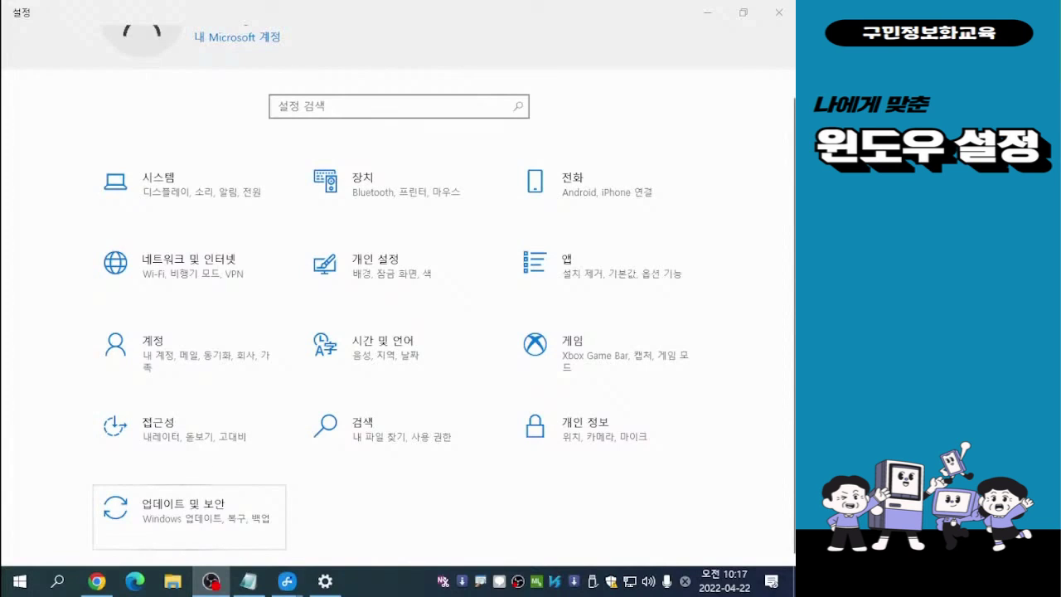
{"action": "left_click", "coordinate": [399, 106]}
{"action": "left_click", "coordinate": [189, 514]}
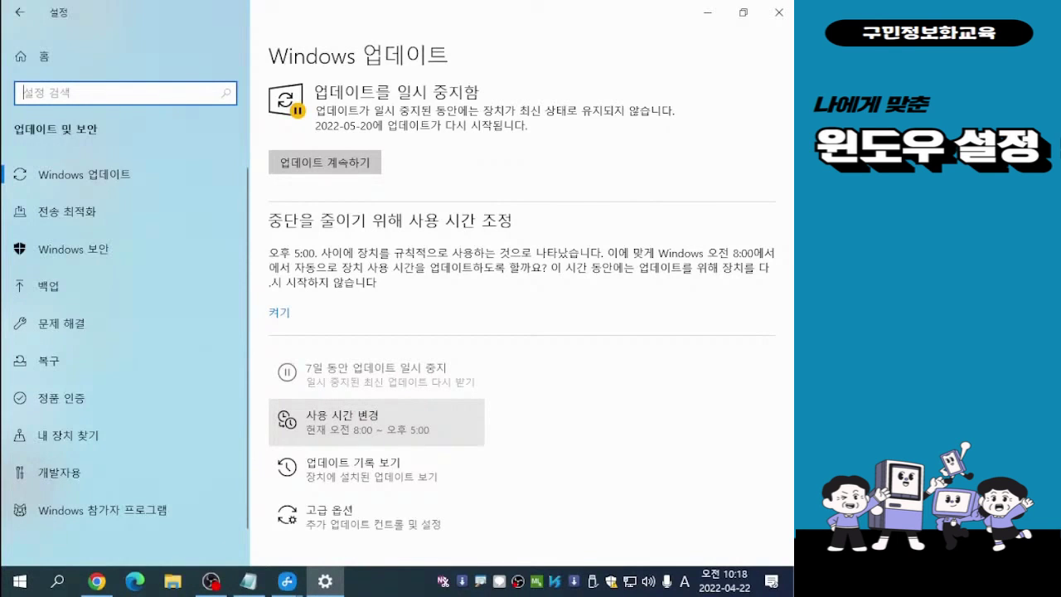
In the active hours settings, switch automatic adjustment on and back off, and open the manual hours editor without saving
{"action": "left_click", "coordinate": [342, 422]}
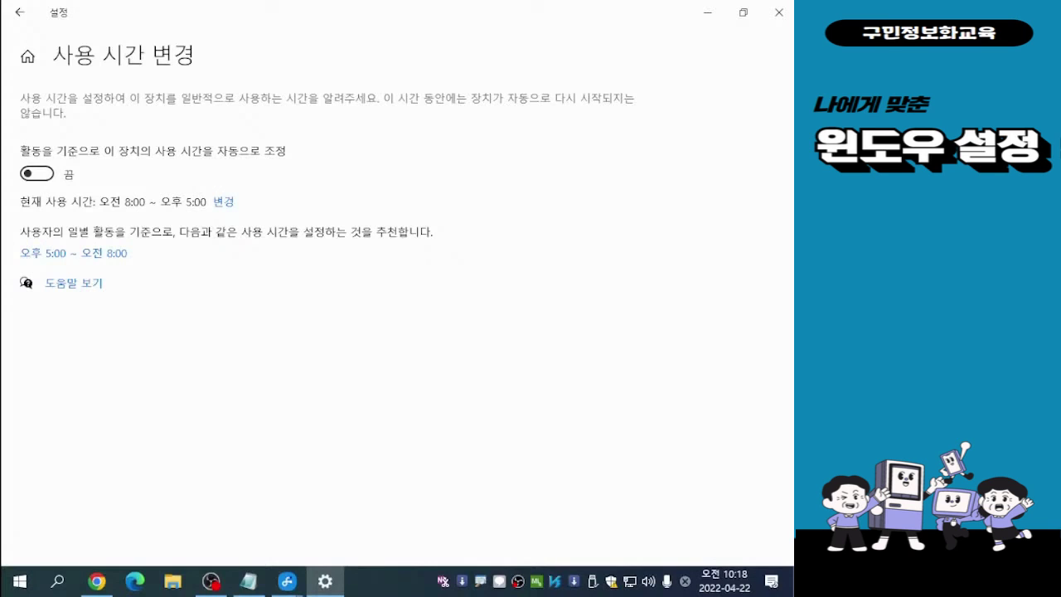
{"action": "left_click", "coordinate": [36, 173]}
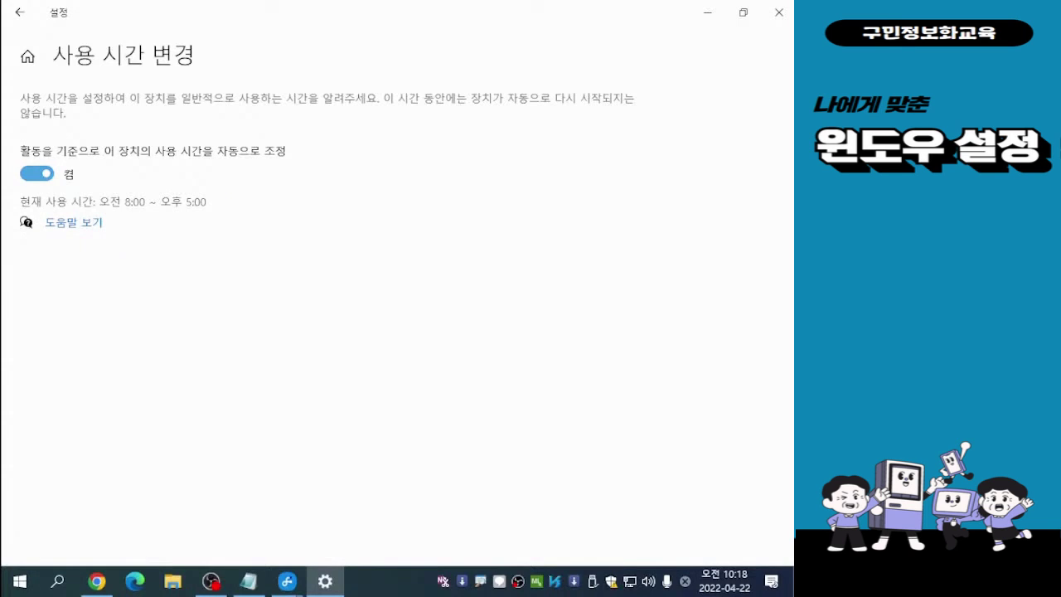
{"action": "left_click", "coordinate": [36, 173]}
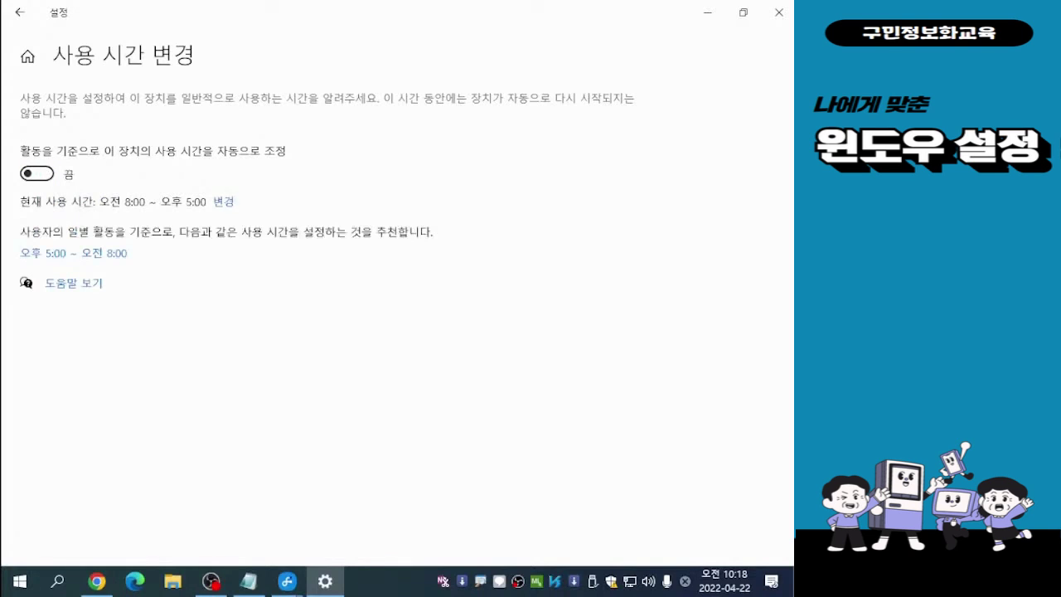
{"action": "left_click", "coordinate": [224, 202]}
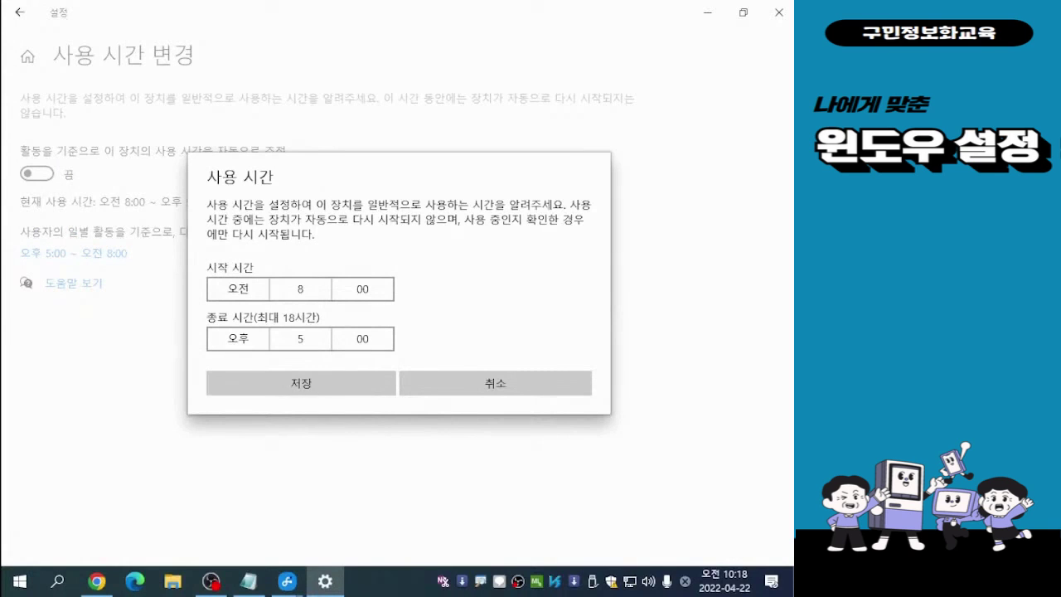
{"action": "left_click", "coordinate": [495, 383]}
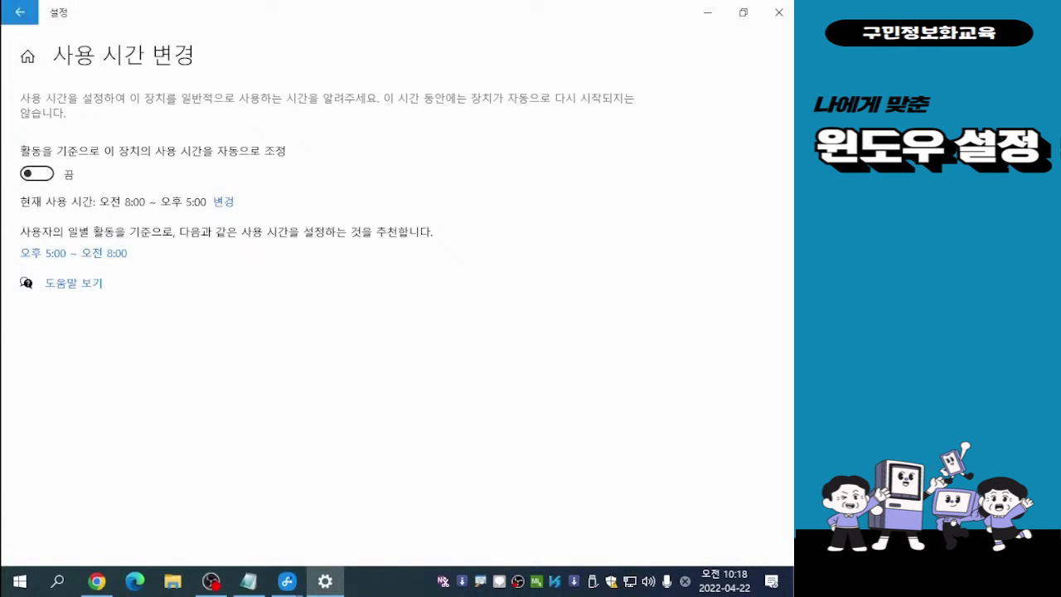
Return to Windows Update, review the protection areas under Windows Security (Windows 보안), and close Settings
{"action": "left_click", "coordinate": [19, 11]}
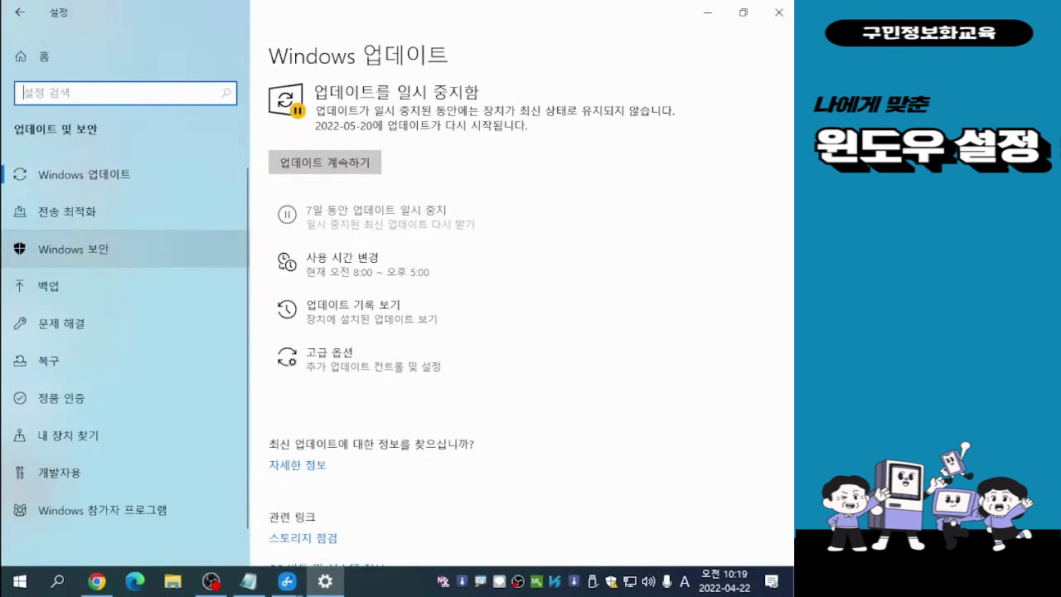
{"action": "left_click", "coordinate": [73, 248]}
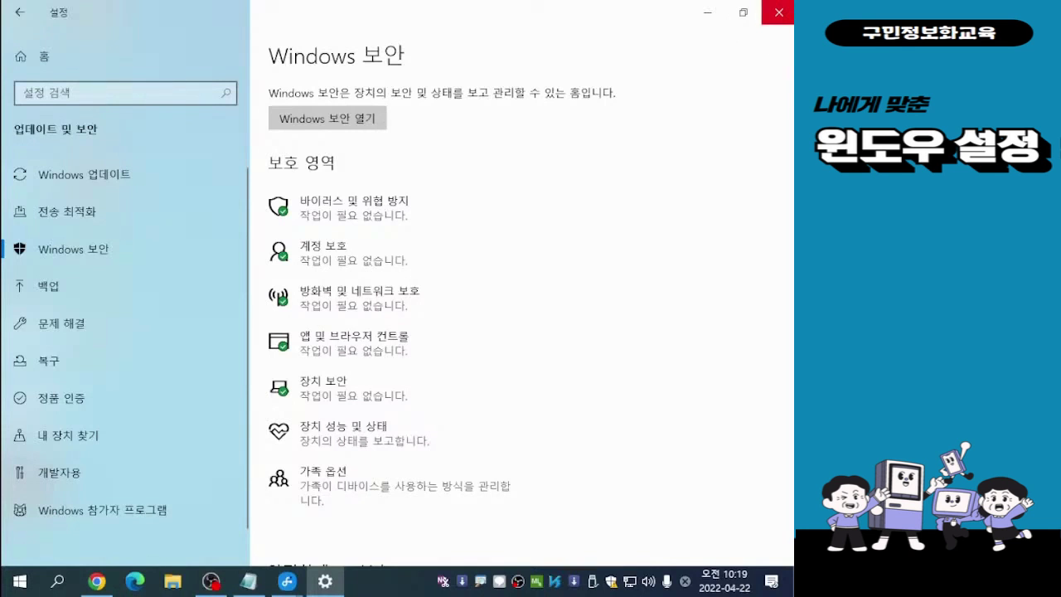
{"action": "left_click", "coordinate": [779, 12]}
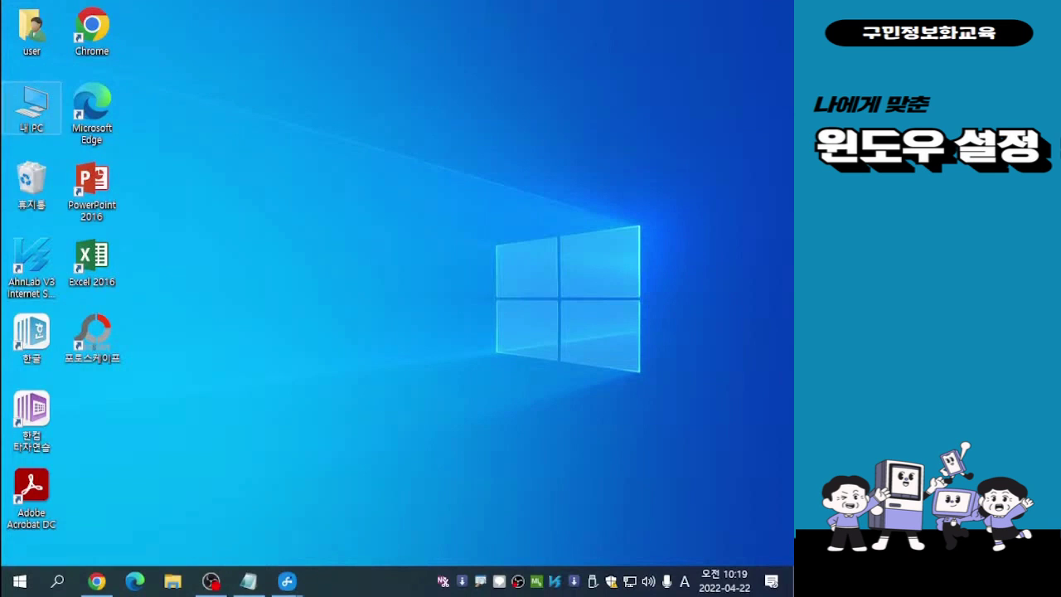
Open the properties of This PC (내 PC), review the device and Windows specifications, and close the window
{"action": "left_click", "coordinate": [32, 106]}
{"action": "right_click", "coordinate": [32, 116]}
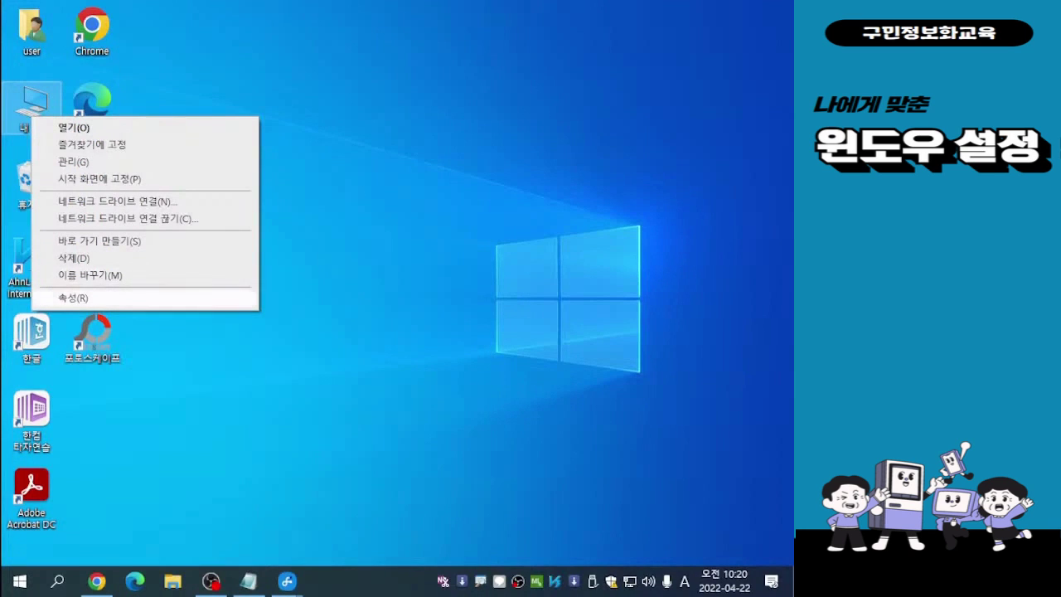
{"action": "left_click", "coordinate": [67, 298]}
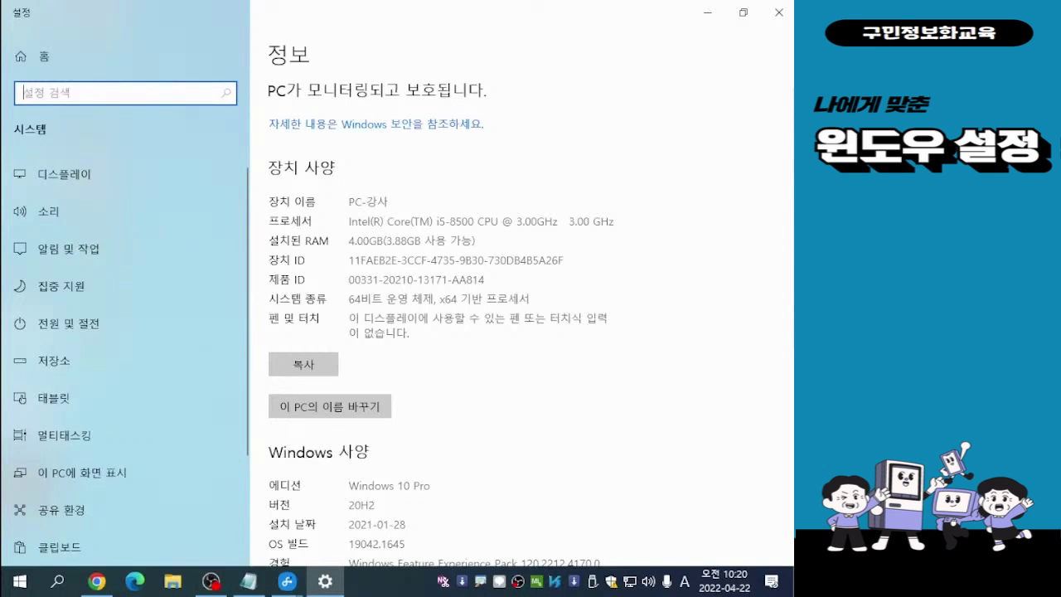
{"action": "scroll", "coordinate": [522, 323], "scroll_direction": "down", "scroll_amount": 4}
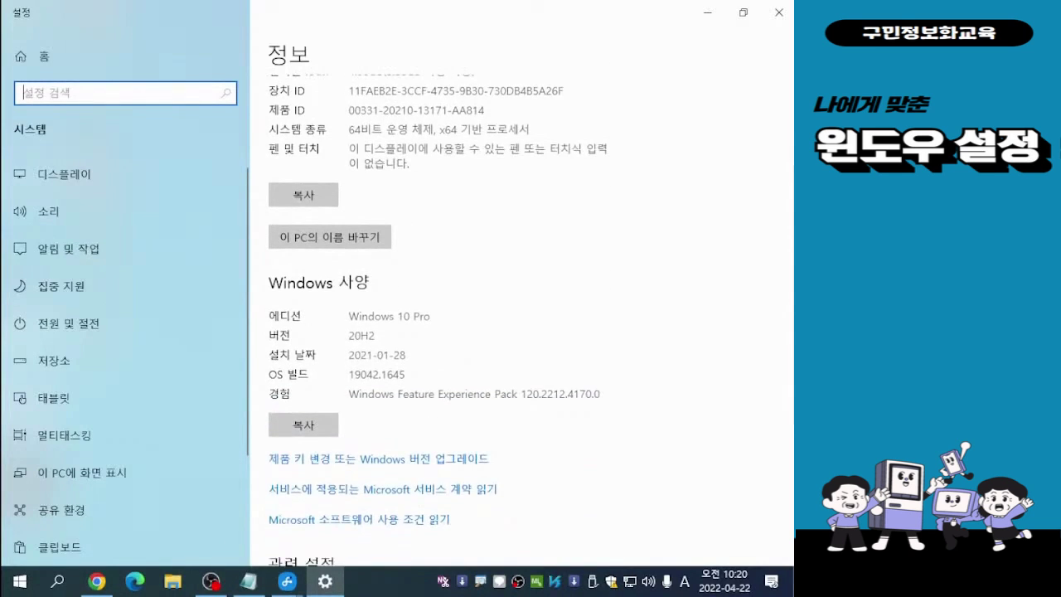
{"action": "scroll", "coordinate": [522, 324], "scroll_direction": "up", "scroll_amount": 4}
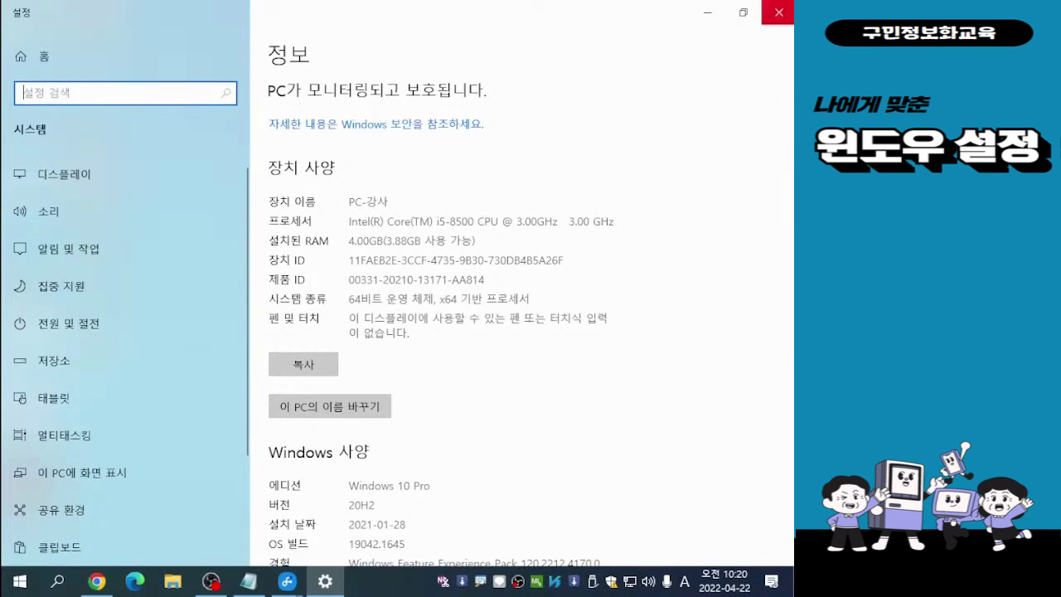
{"action": "left_click", "coordinate": [778, 11]}
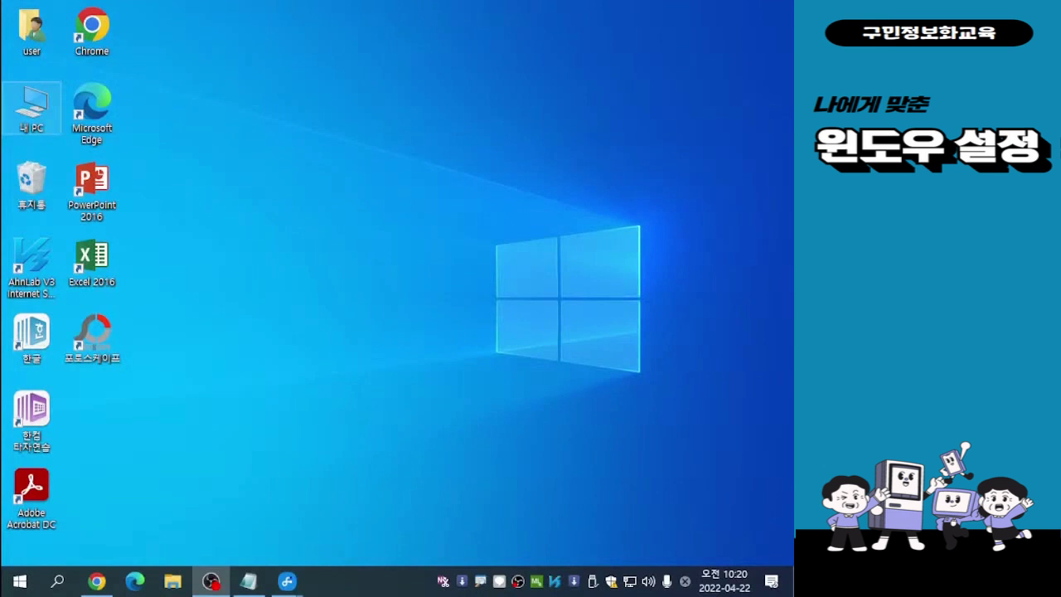
{"action": "right_click", "coordinate": [31, 117]}
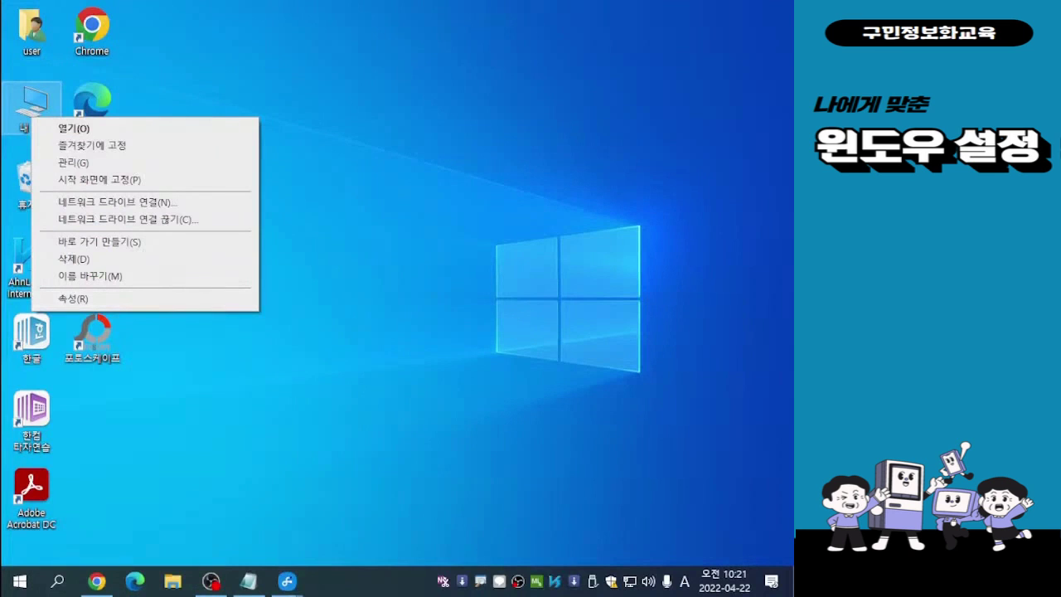
{"action": "key", "text": "Escape"}
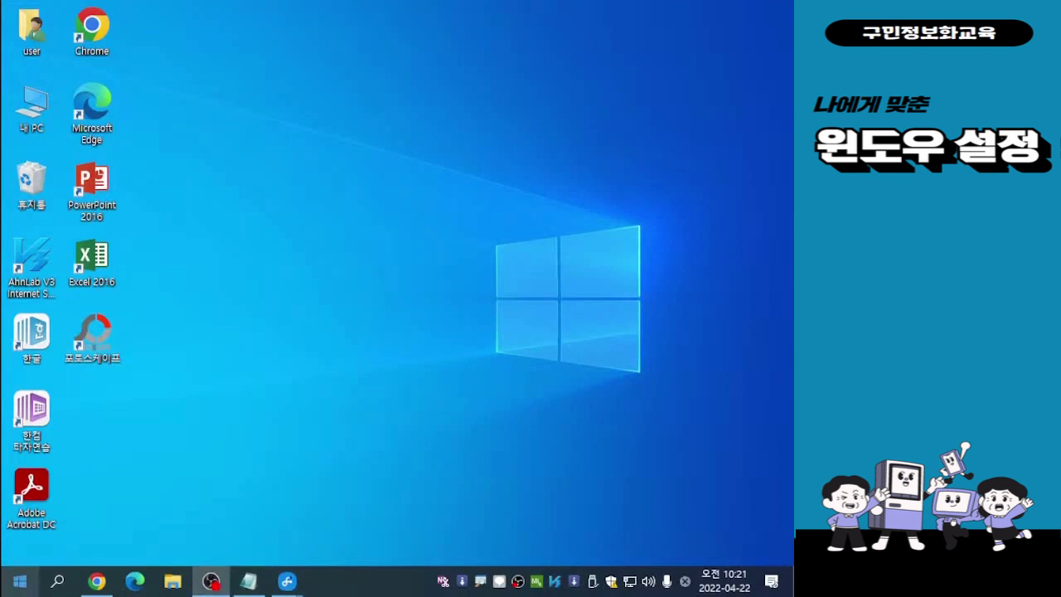
Find the 고클린 (GoClean) folder in the installed apps list and launch the 고클린 program
{"action": "left_click", "coordinate": [20, 581]}
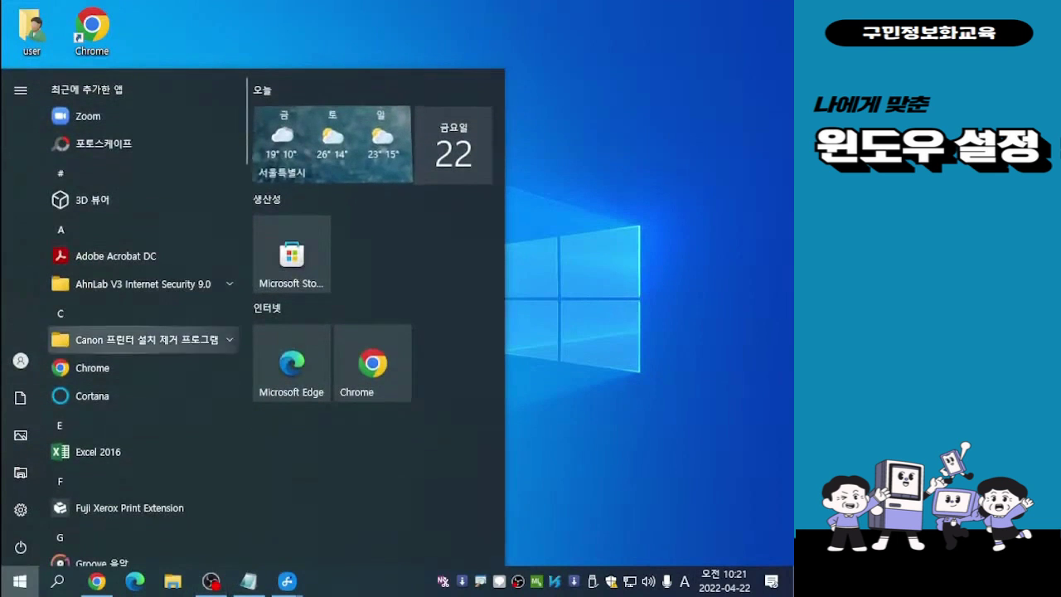
{"action": "scroll", "coordinate": [124, 390], "scroll_direction": "down", "scroll_amount": 5}
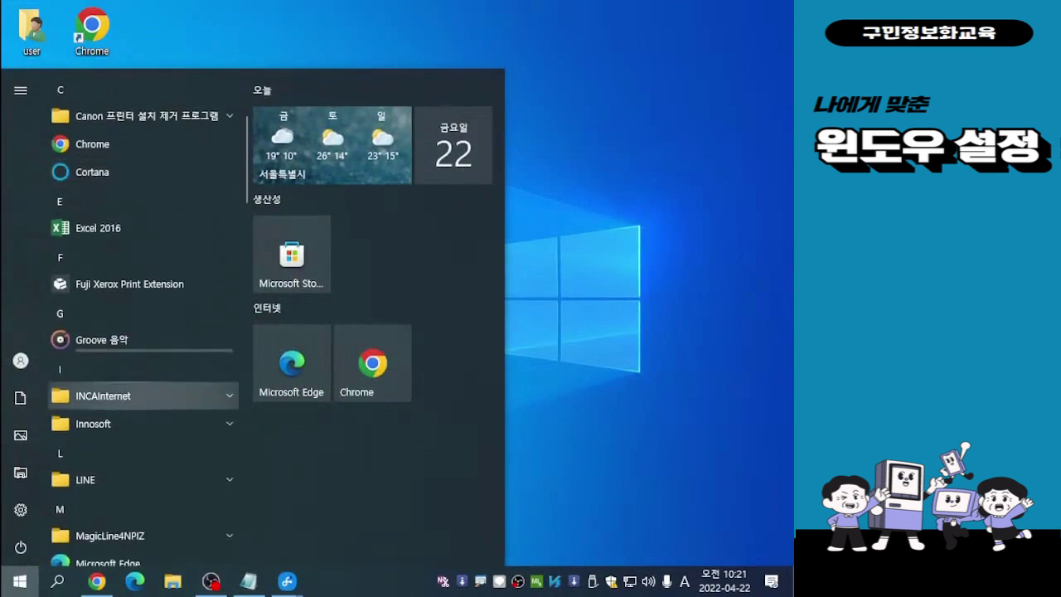
{"action": "scroll", "coordinate": [124, 381], "scroll_direction": "down", "scroll_amount": 3}
{"action": "scroll", "coordinate": [124, 378], "scroll_direction": "down", "scroll_amount": 7}
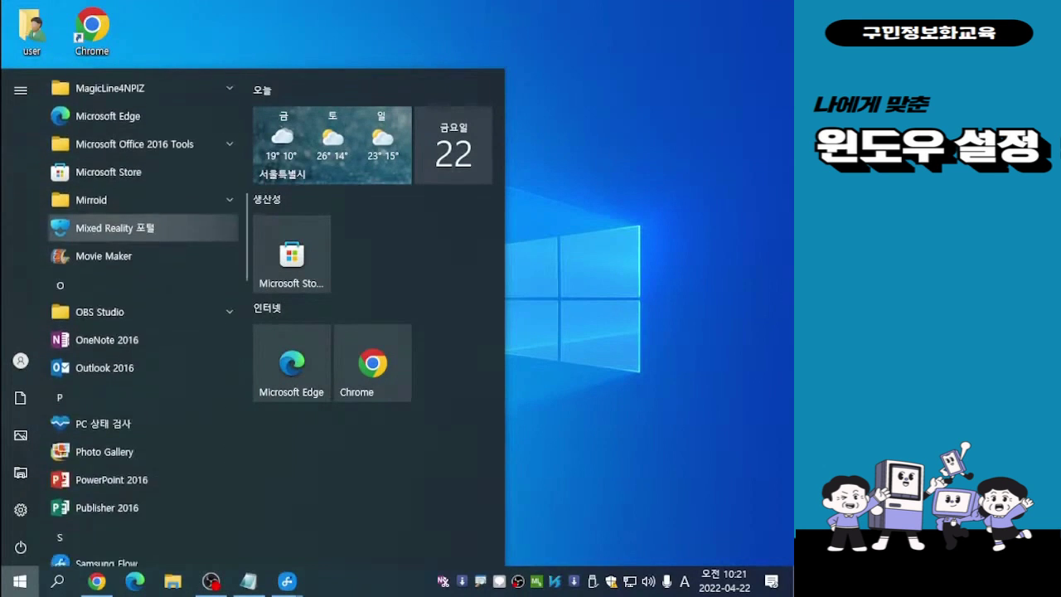
{"action": "scroll", "coordinate": [124, 374], "scroll_direction": "down", "scroll_amount": 4}
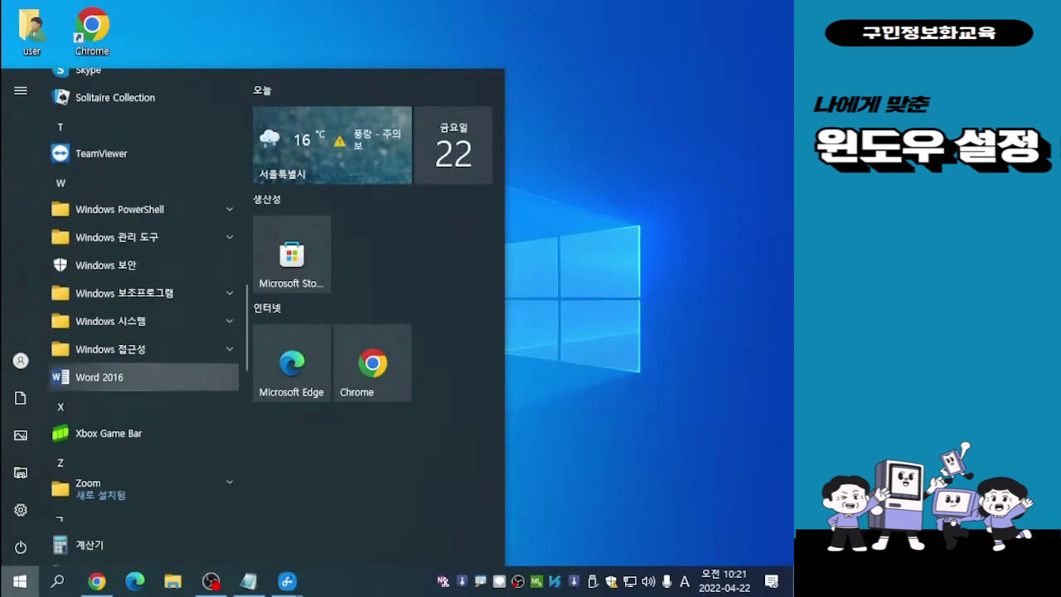
{"action": "left_click", "coordinate": [125, 349]}
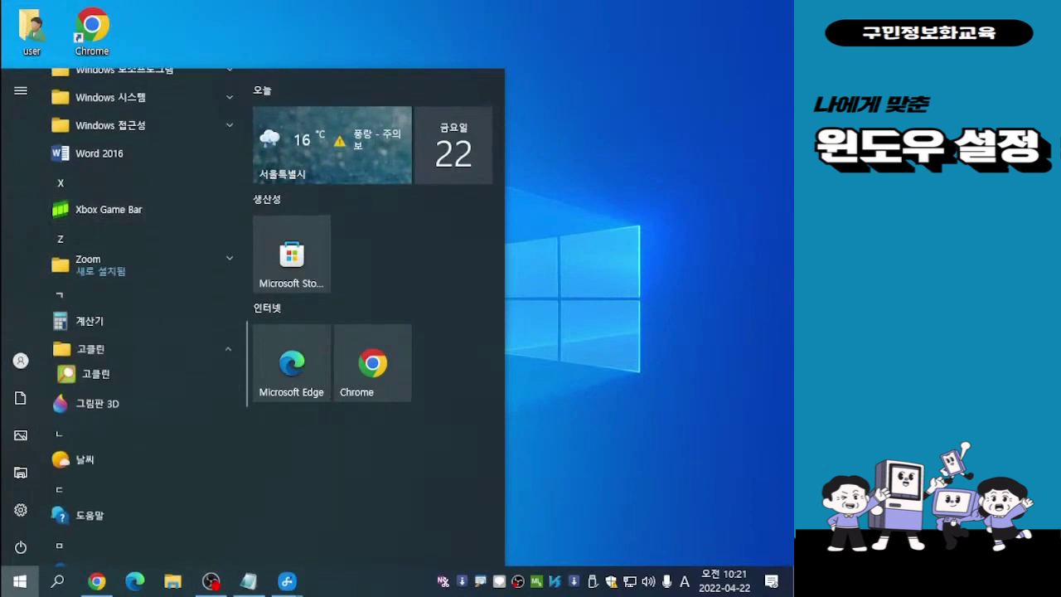
{"action": "left_click", "coordinate": [125, 377]}
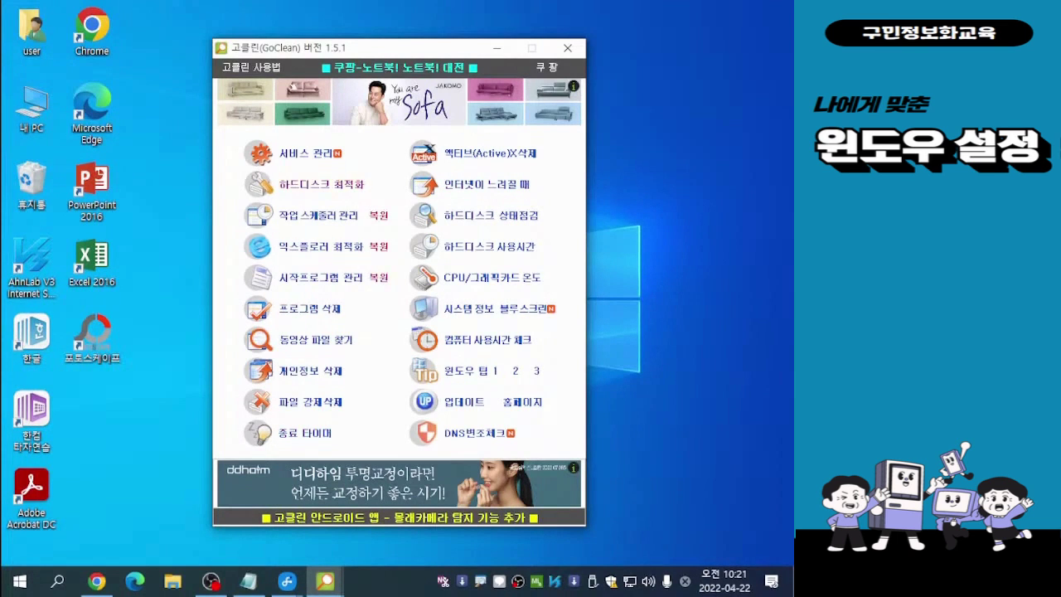
Scan for unneeded files with 하드디스크 최적화 and close the results without deleting anything
{"action": "left_click", "coordinate": [321, 184]}
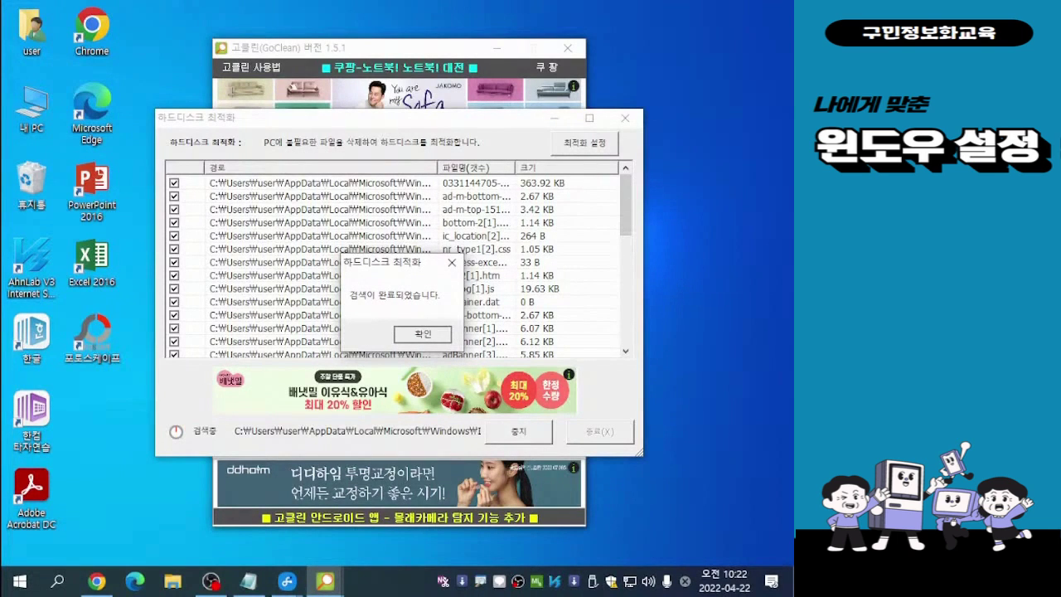
{"action": "left_click", "coordinate": [423, 334]}
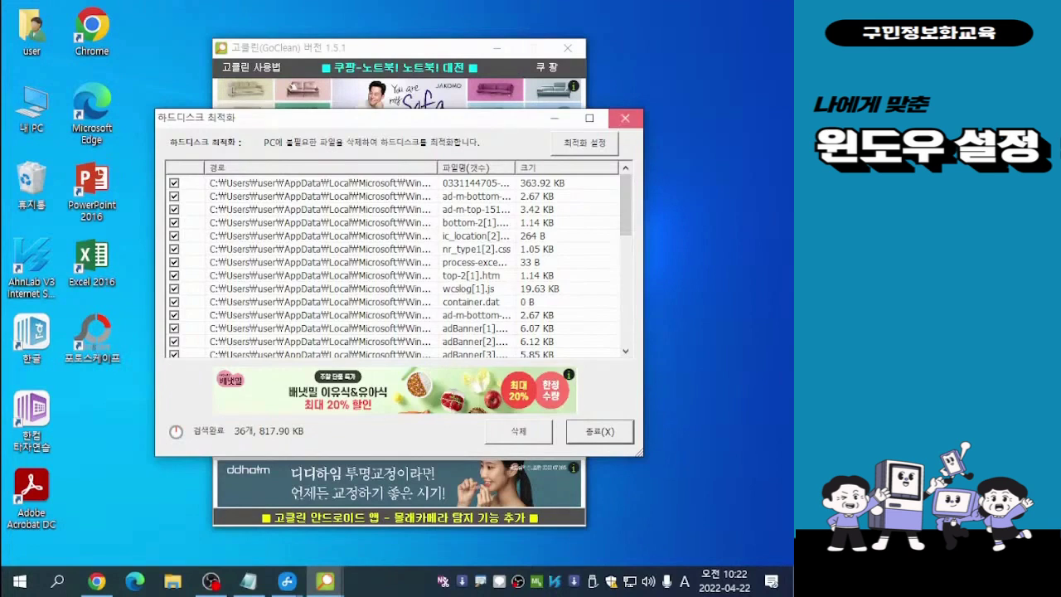
{"action": "left_click", "coordinate": [625, 118]}
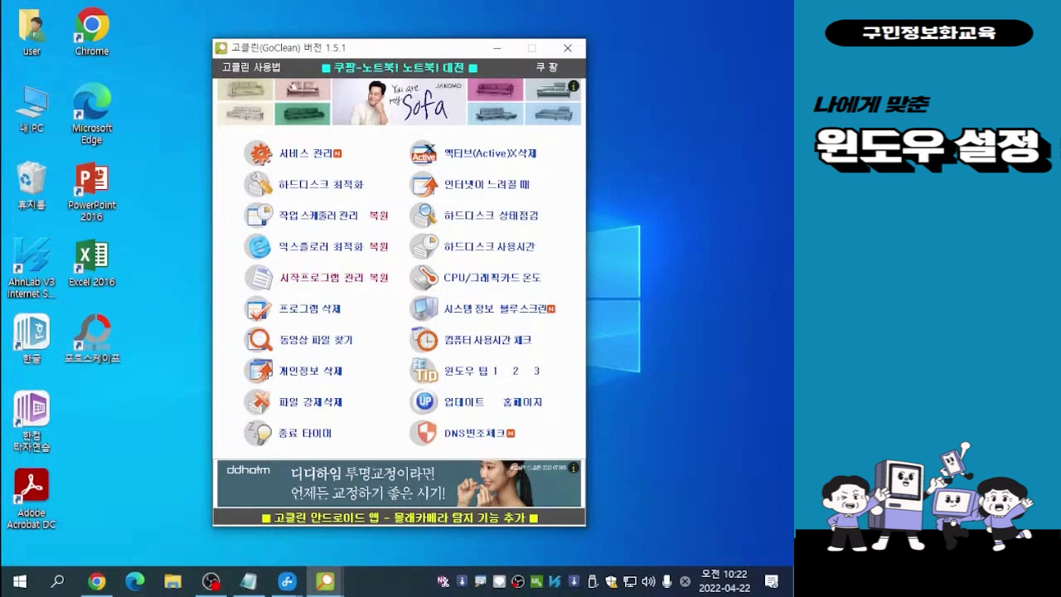
Open 시작프로그램 관리, review the startup programs, clear the ZoomIt selection, and exit GoClean without deleting any
{"action": "left_click", "coordinate": [331, 277]}
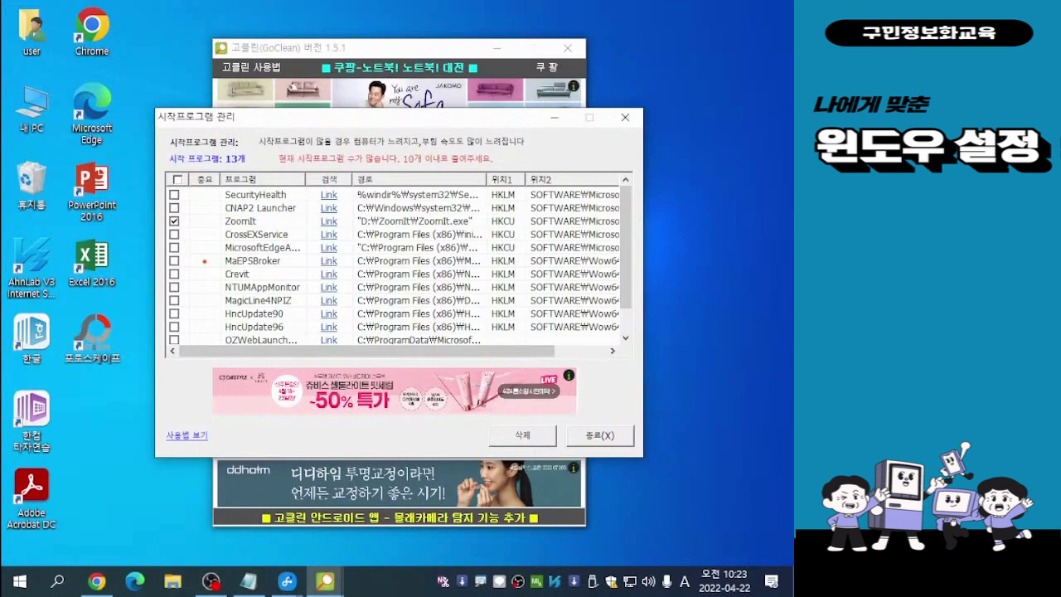
{"action": "key", "text": "space"}
{"action": "left_click", "coordinate": [599, 434]}
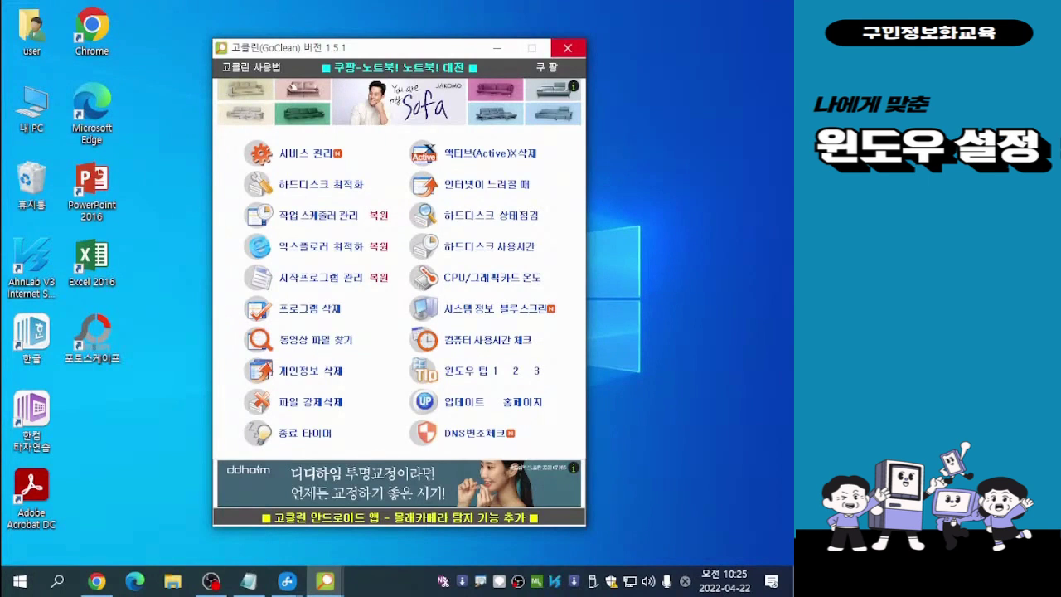
{"action": "left_click", "coordinate": [568, 47]}
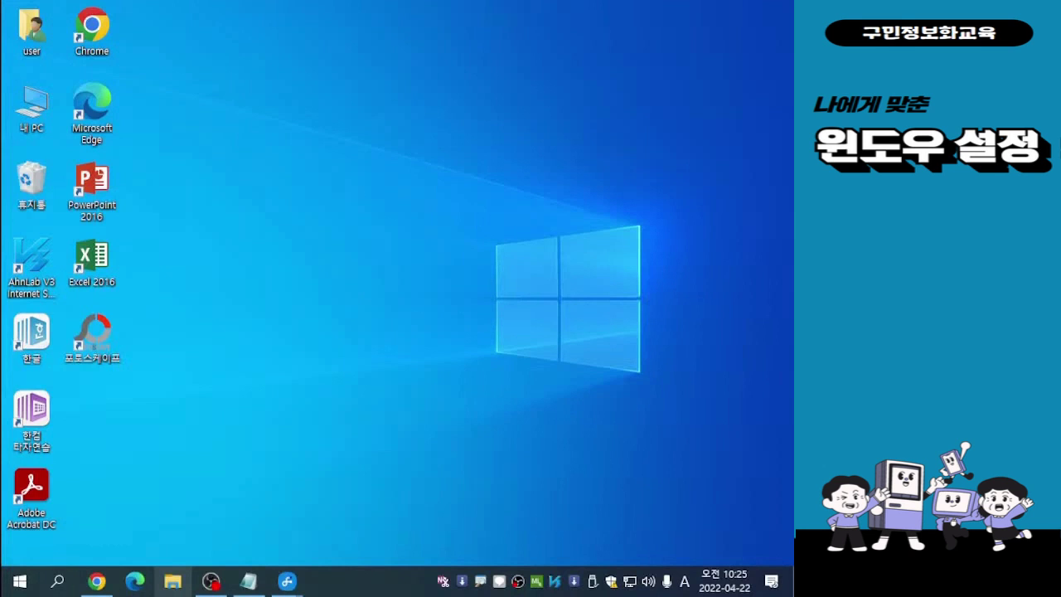
Open File Explorer, look over the Quick access folders, and close the window
{"action": "left_click", "coordinate": [172, 580]}
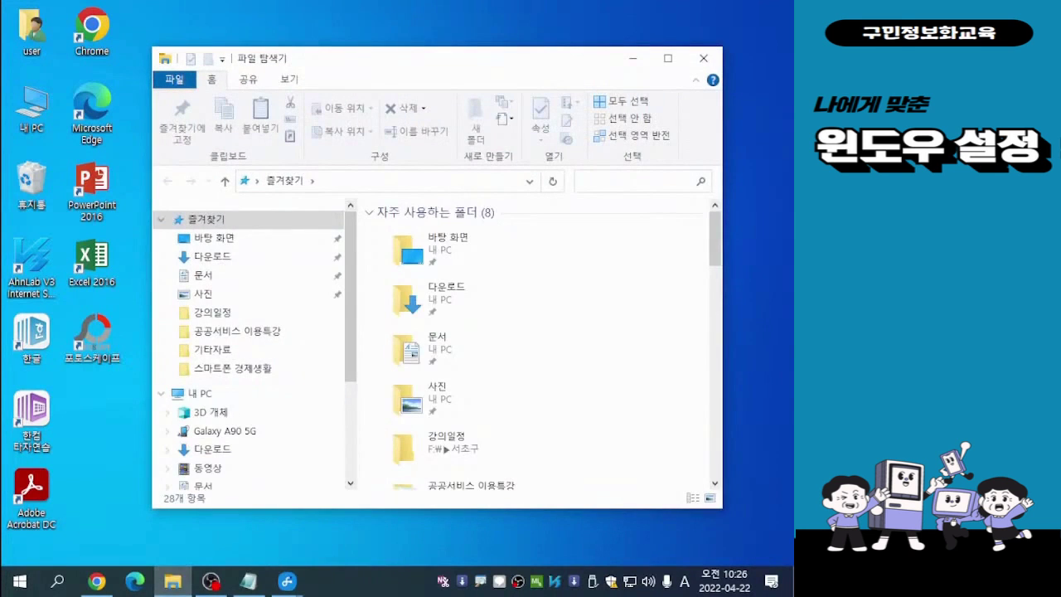
{"action": "left_click_drag", "start_coordinate": [380, 64], "coordinate": [304, 47]}
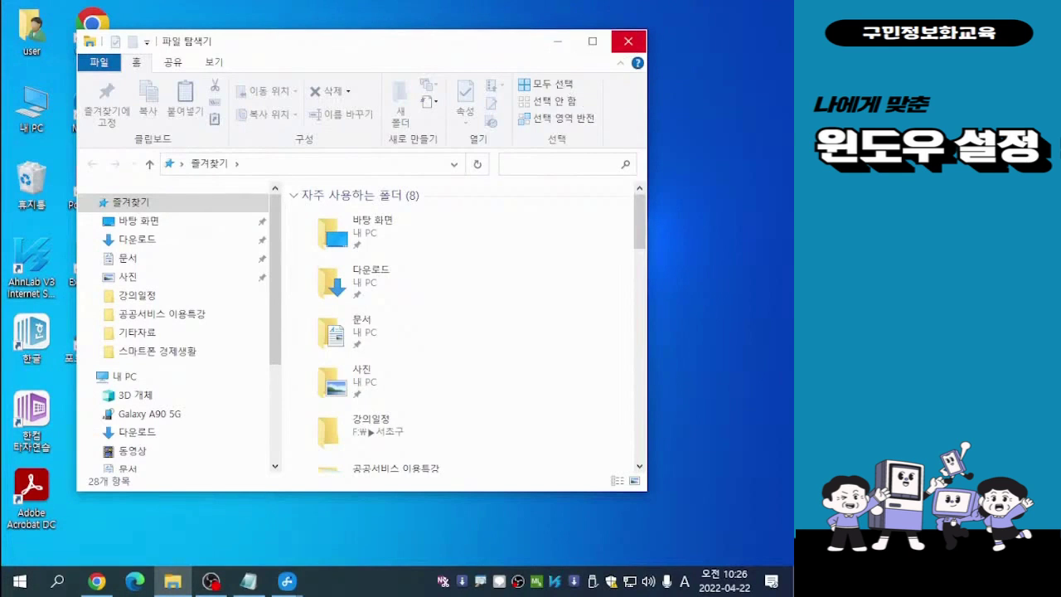
{"action": "left_click", "coordinate": [629, 40]}
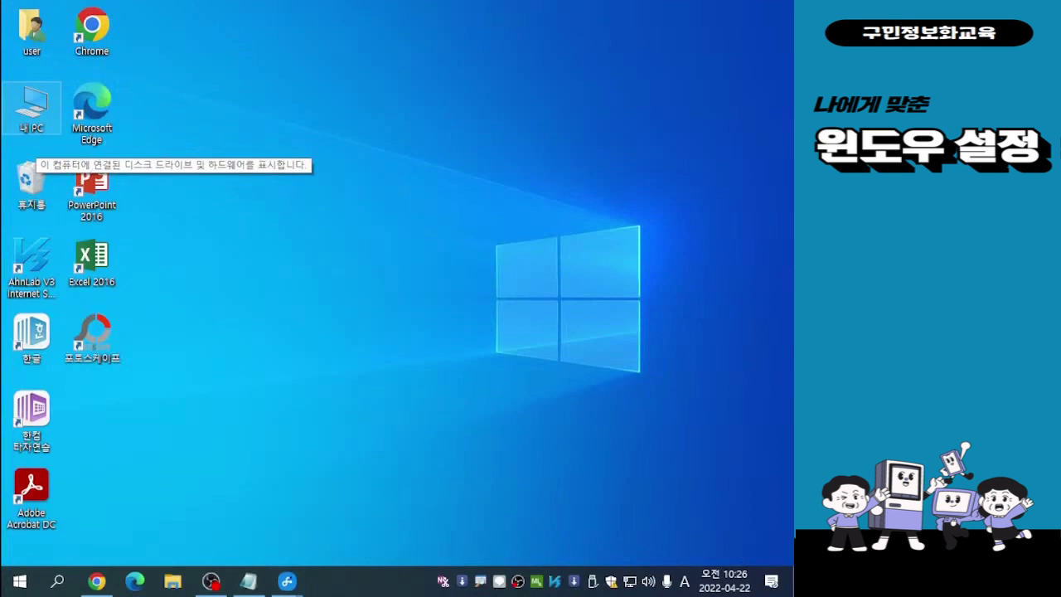
Open 내 PC in a maximized window and look over the Quick Access Toolbar customization options
{"action": "double_click", "coordinate": [32, 104]}
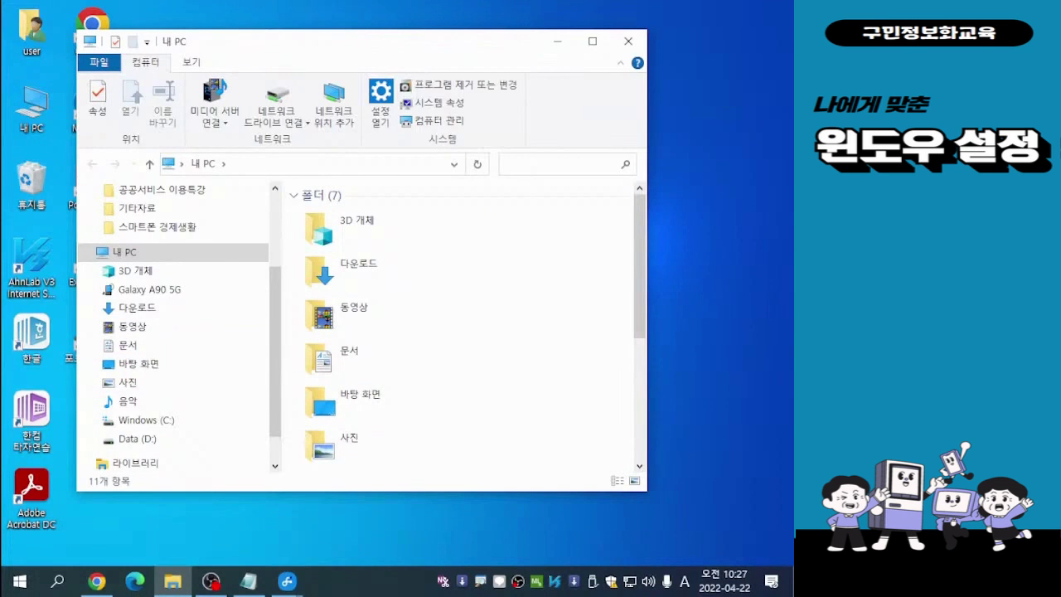
{"action": "left_click", "coordinate": [591, 41]}
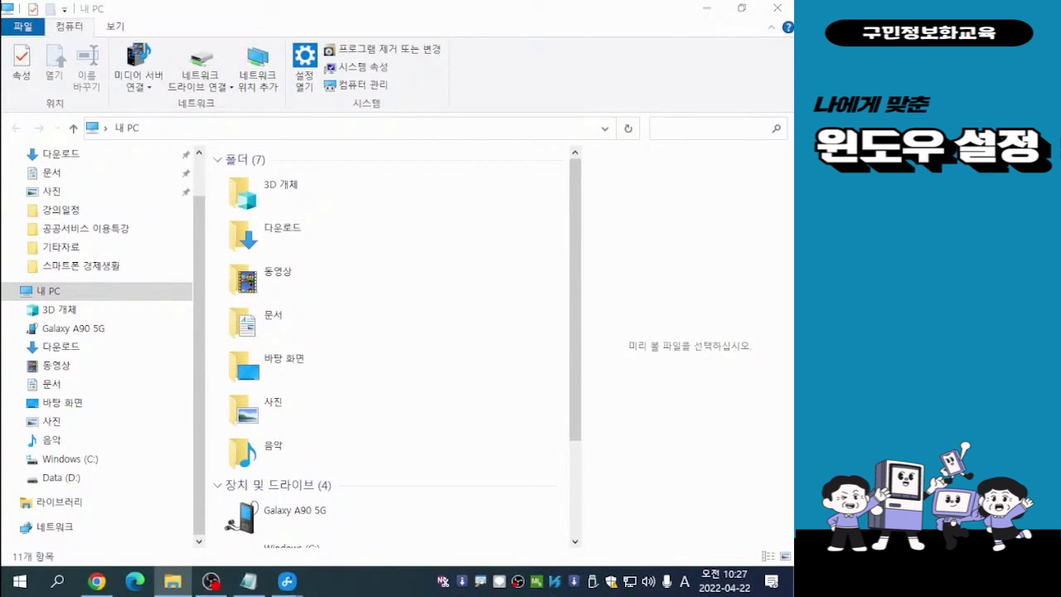
{"action": "left_click", "coordinate": [211, 581]}
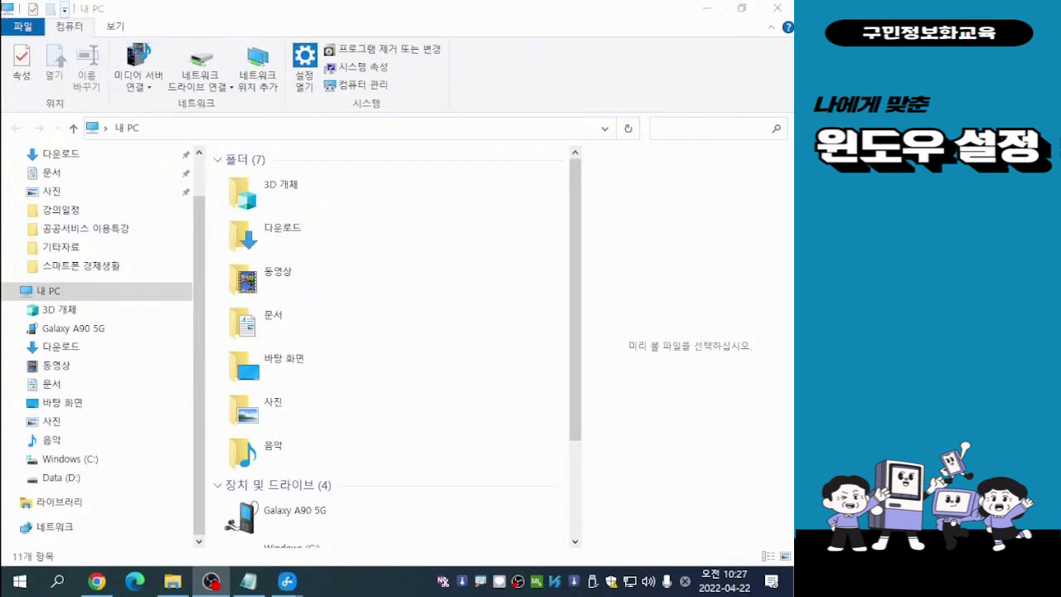
{"action": "left_click", "coordinate": [64, 9]}
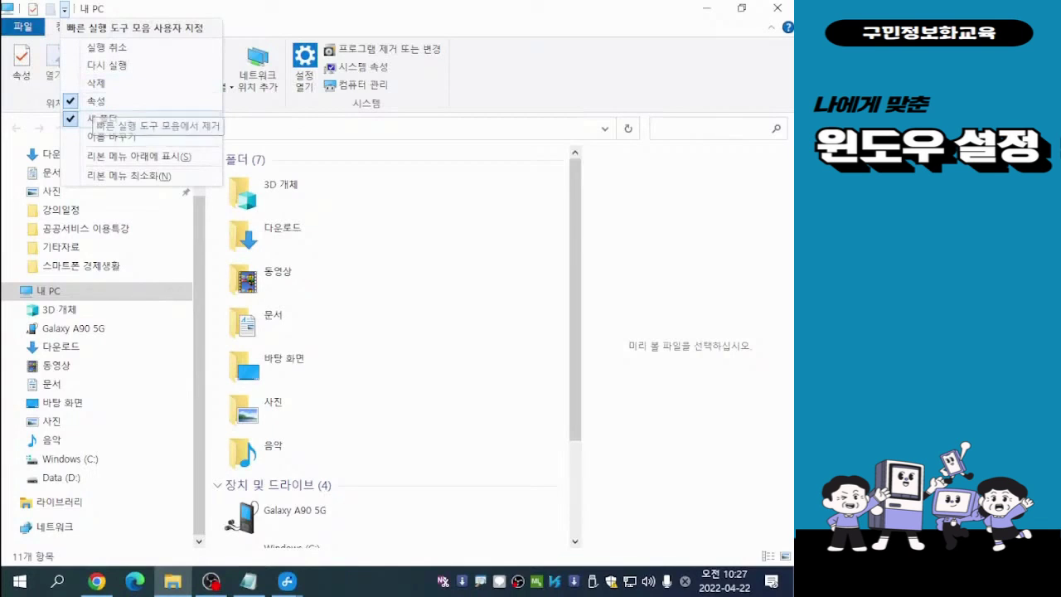
{"action": "left_click", "coordinate": [60, 172]}
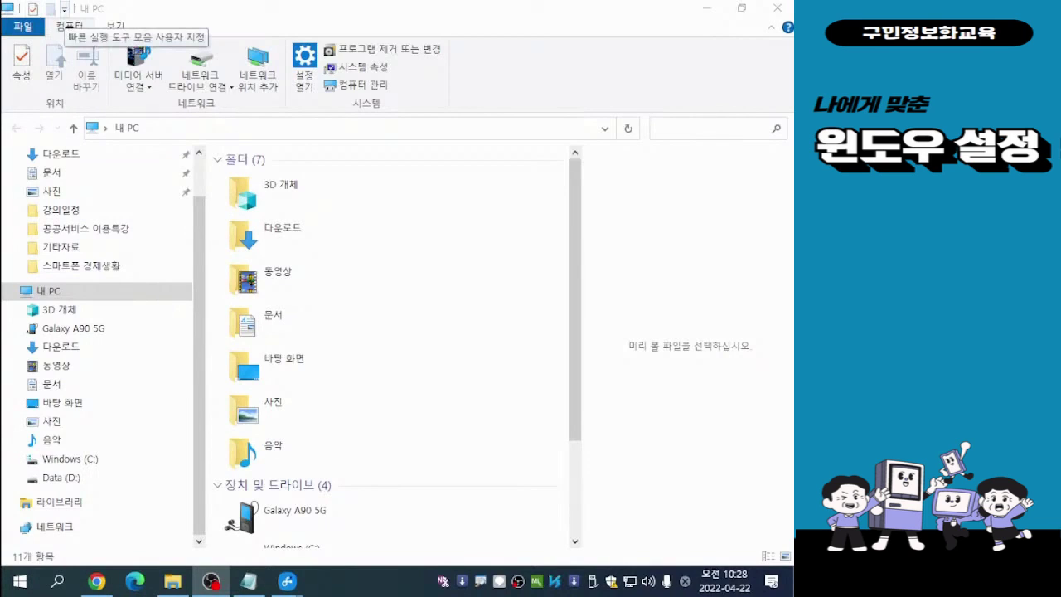
Add the 삭제 command to the Quick Access Toolbar and remove it again
{"action": "left_click", "coordinate": [64, 10]}
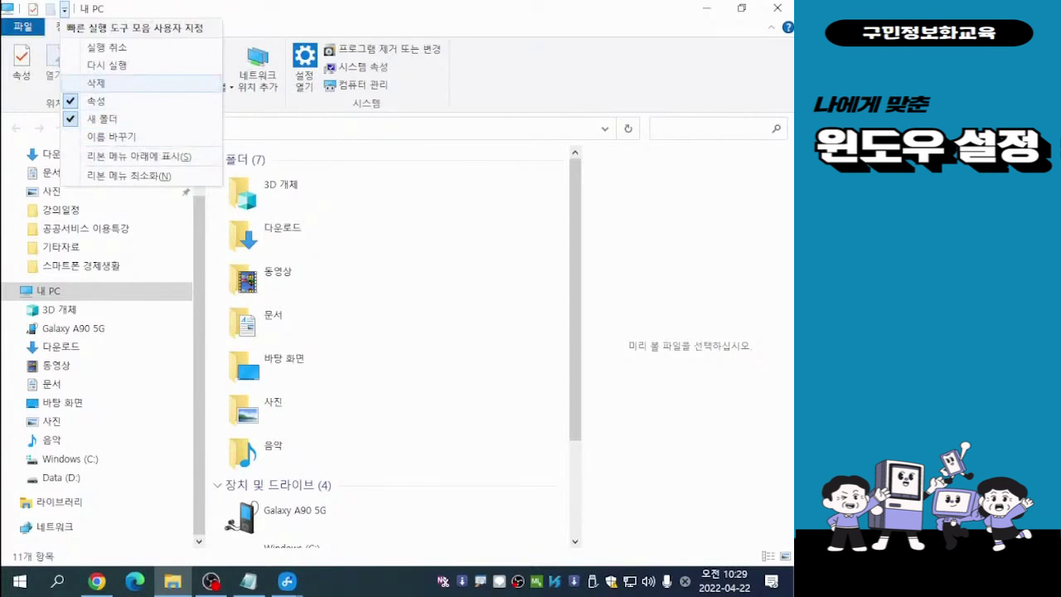
{"action": "left_click", "coordinate": [96, 83]}
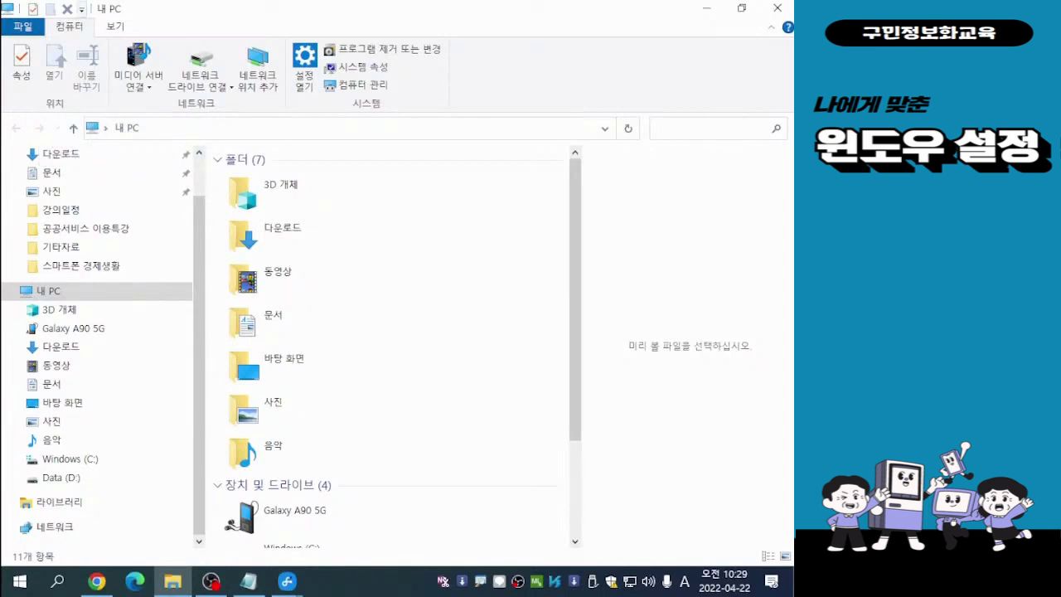
{"action": "left_click", "coordinate": [81, 9]}
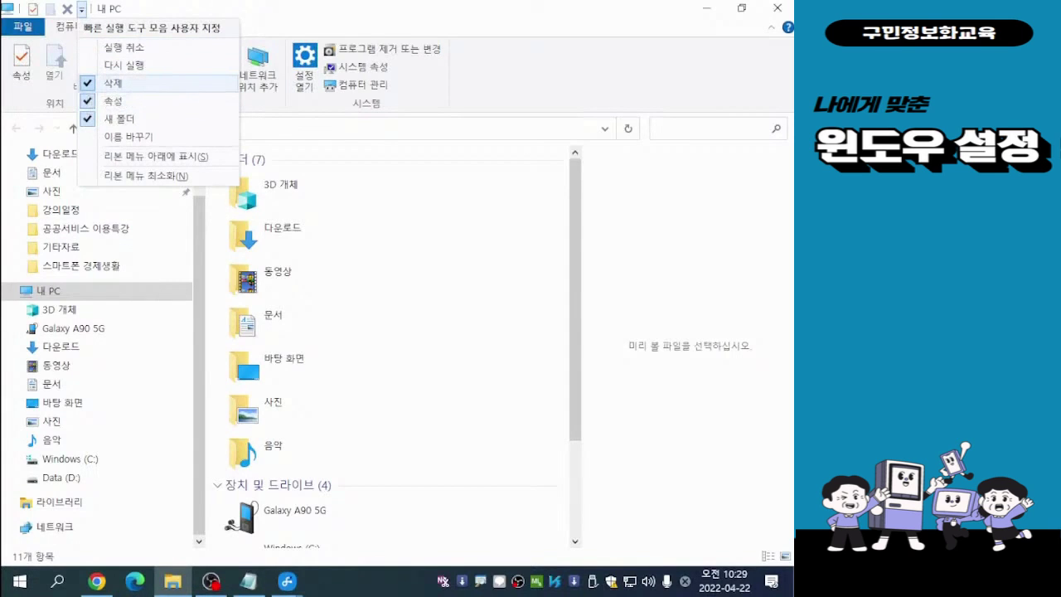
{"action": "left_click", "coordinate": [113, 83]}
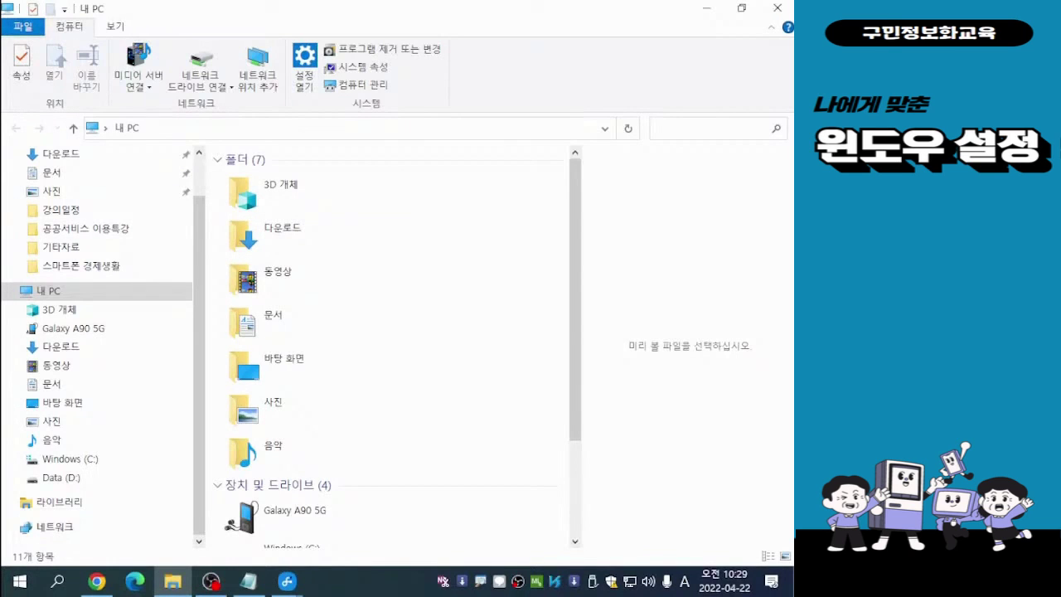
Examine the file commands, computer commands and view options that File Explorer offers for 내 PC
{"action": "key", "text": "alt+f"}
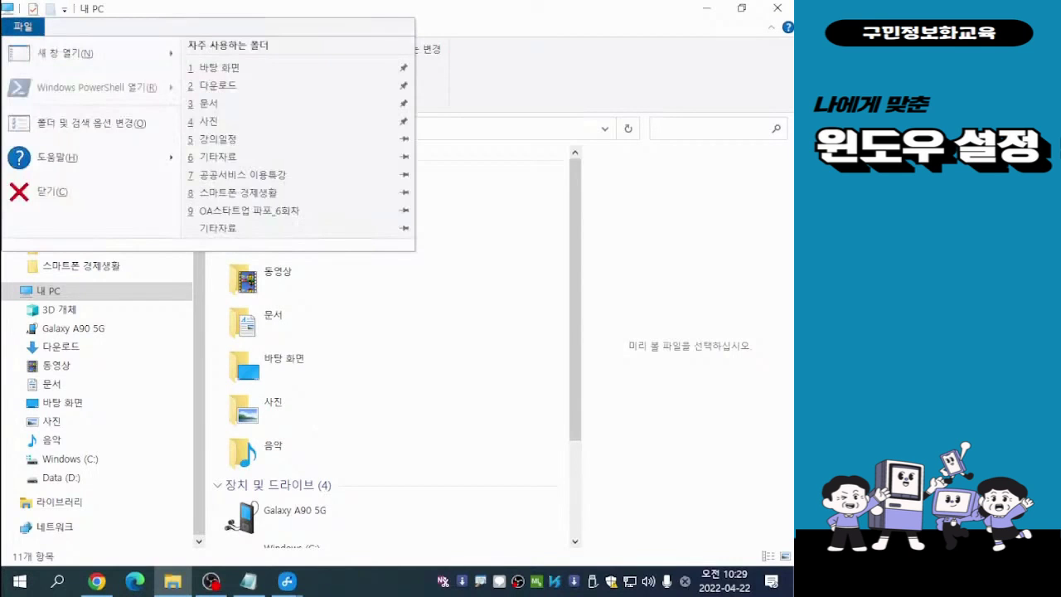
{"action": "key", "text": "Escape"}
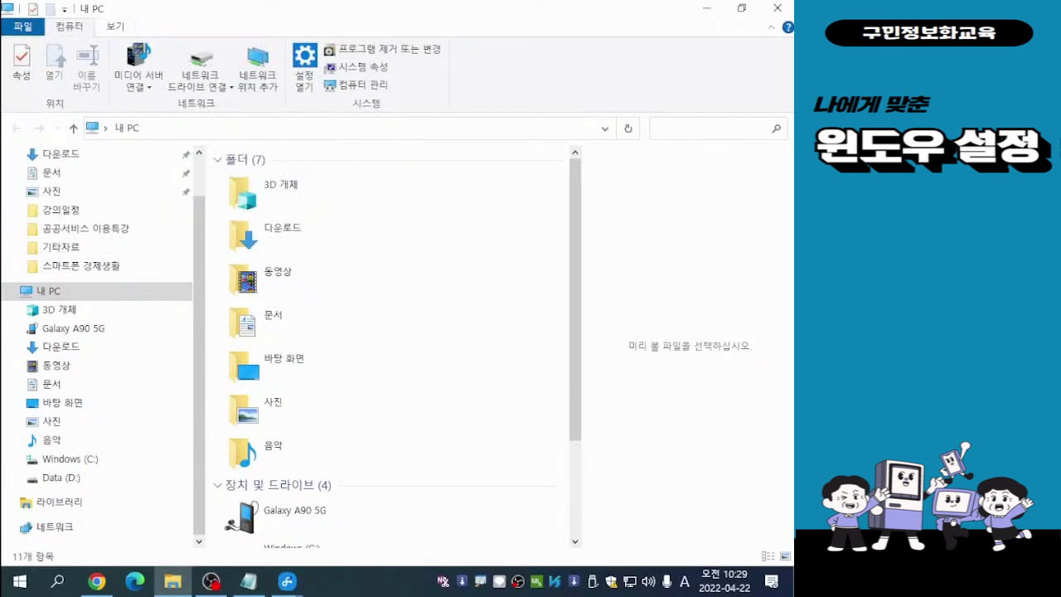
{"action": "key", "text": "alt+v"}
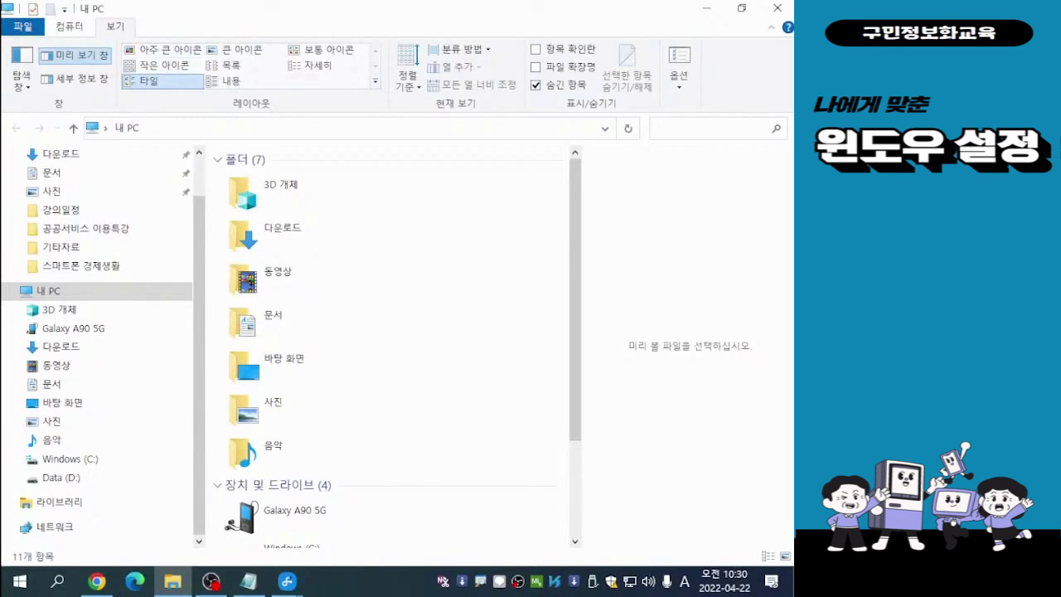
{"action": "left_click", "coordinate": [70, 26]}
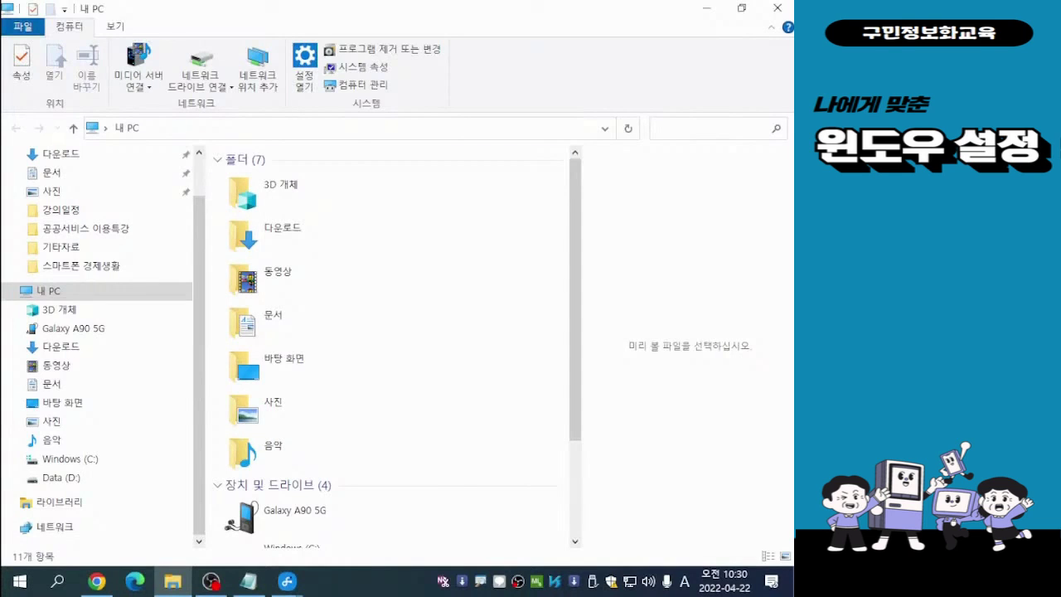
{"action": "left_click", "coordinate": [116, 27]}
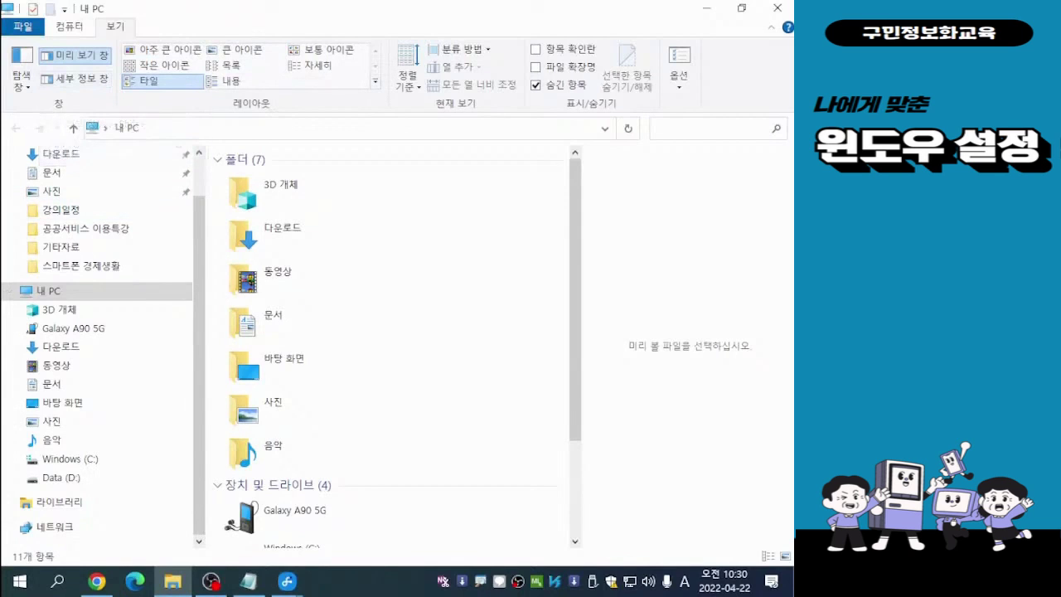
{"action": "left_click", "coordinate": [70, 27]}
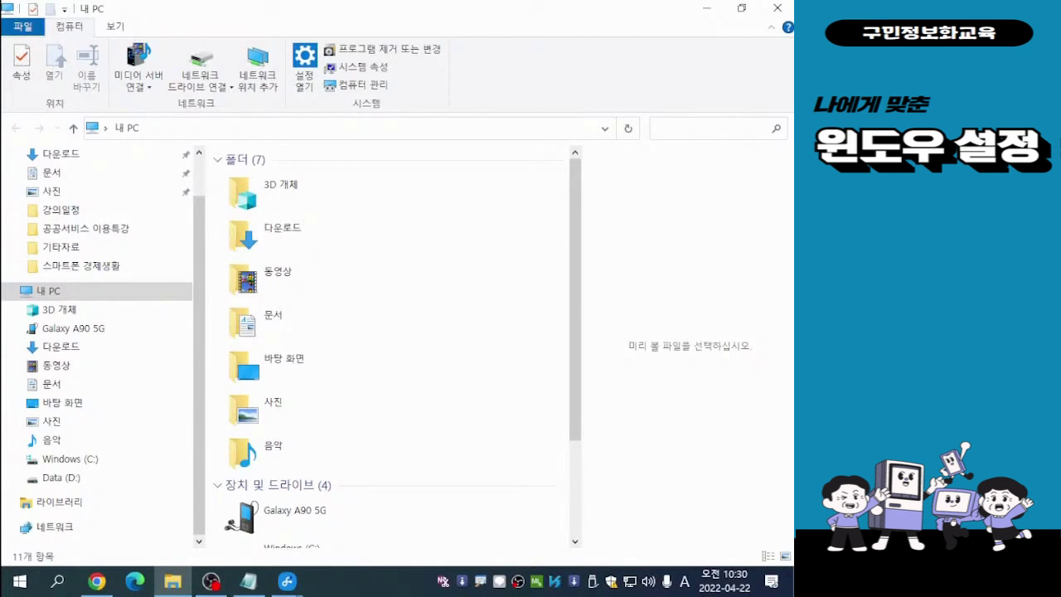
{"action": "scroll", "coordinate": [22, 25], "scroll_direction": "down", "scroll_amount": 1}
{"action": "left_click", "coordinate": [23, 26]}
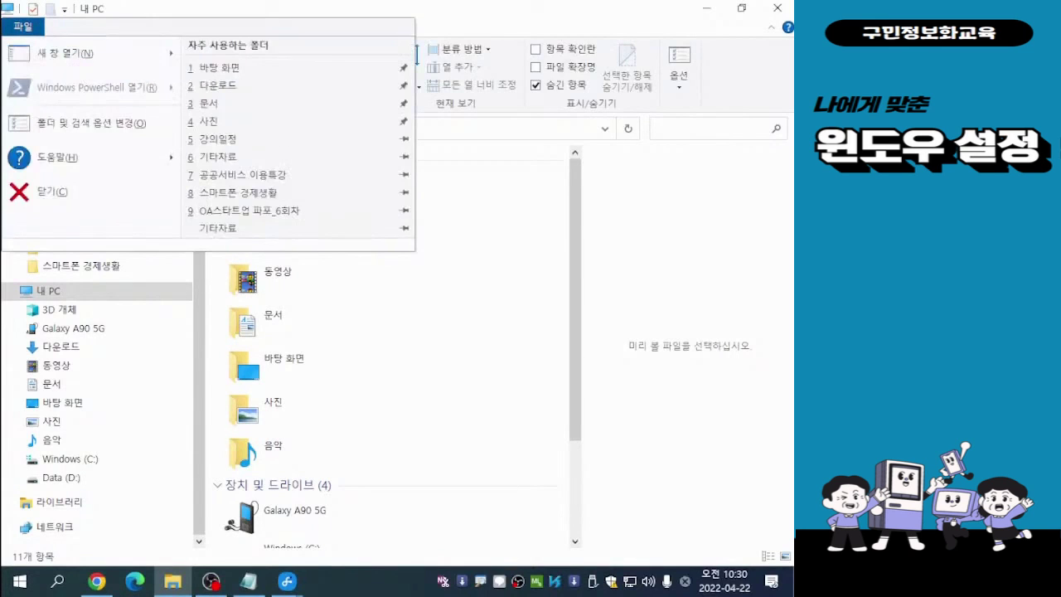
{"action": "key", "text": "Escape"}
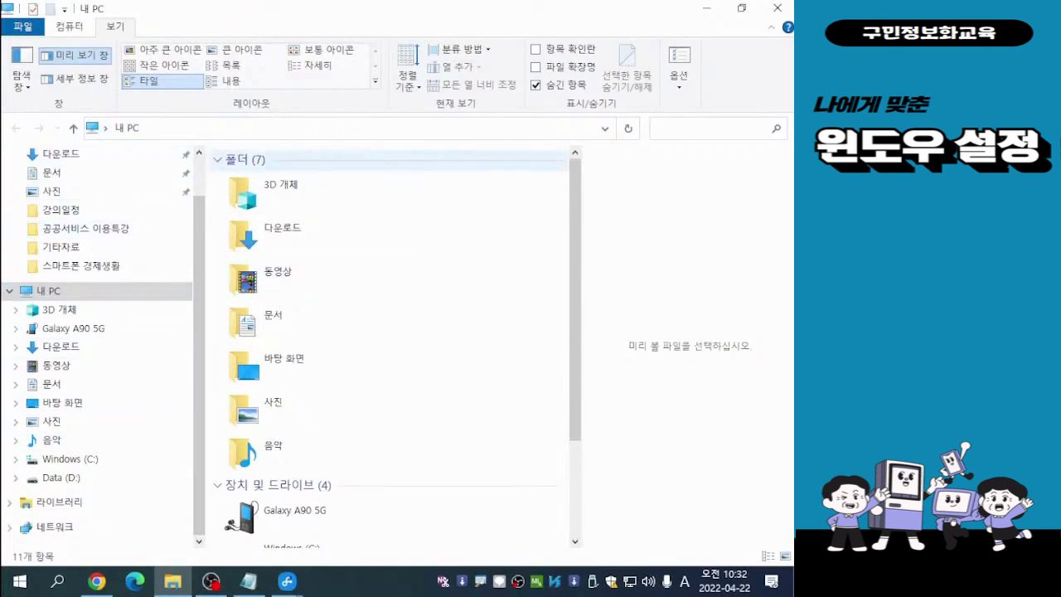
Turn off the 미리 보기 창 (preview pane) and look through the folder tree
{"action": "left_click", "coordinate": [79, 55]}
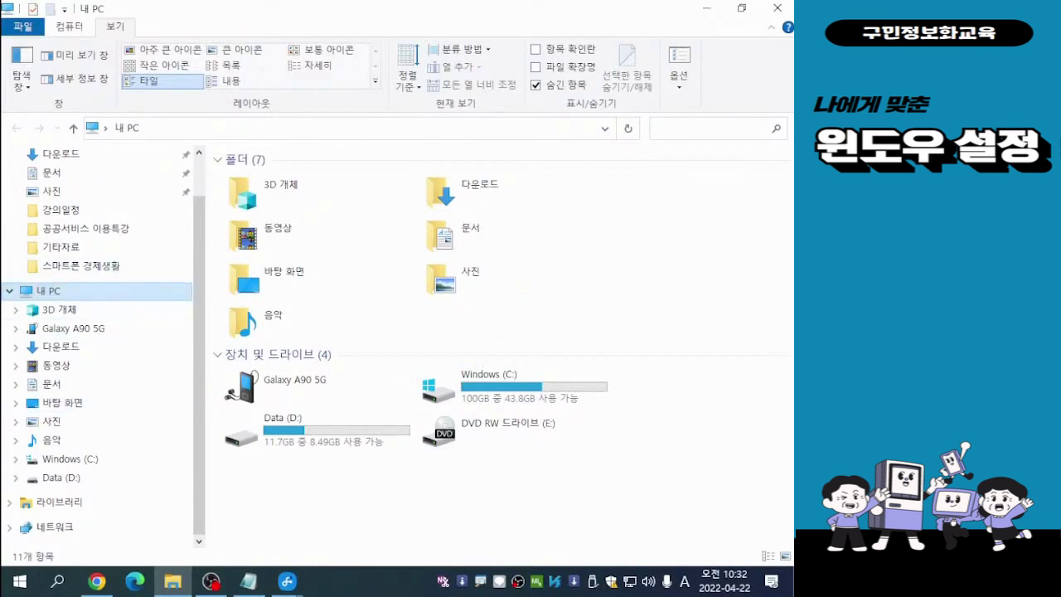
{"action": "scroll", "coordinate": [199, 349], "scroll_direction": "up", "scroll_amount": 1}
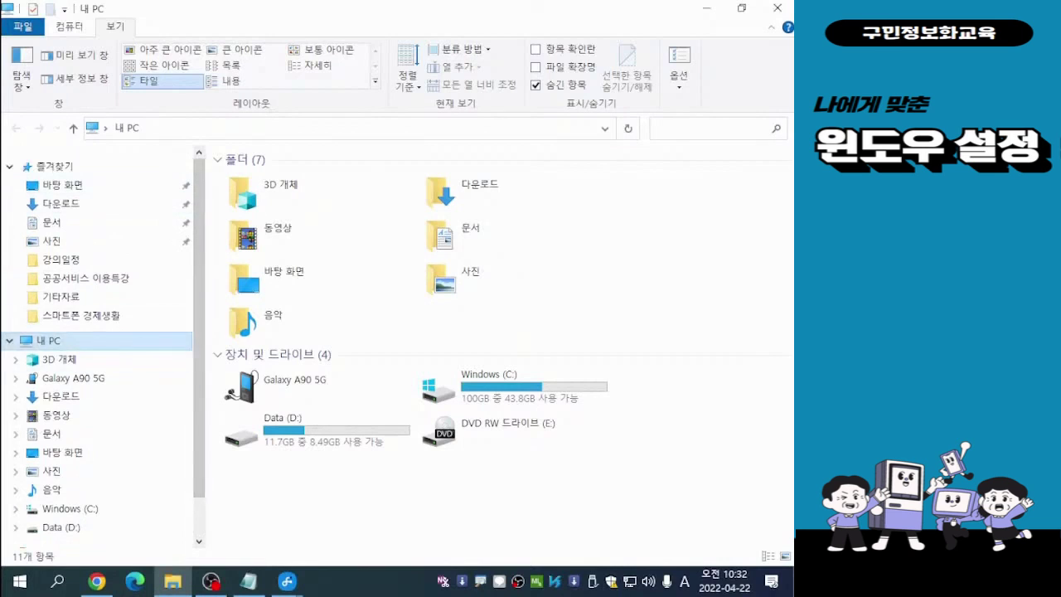
{"action": "scroll", "coordinate": [199, 348], "scroll_direction": "down", "scroll_amount": 1}
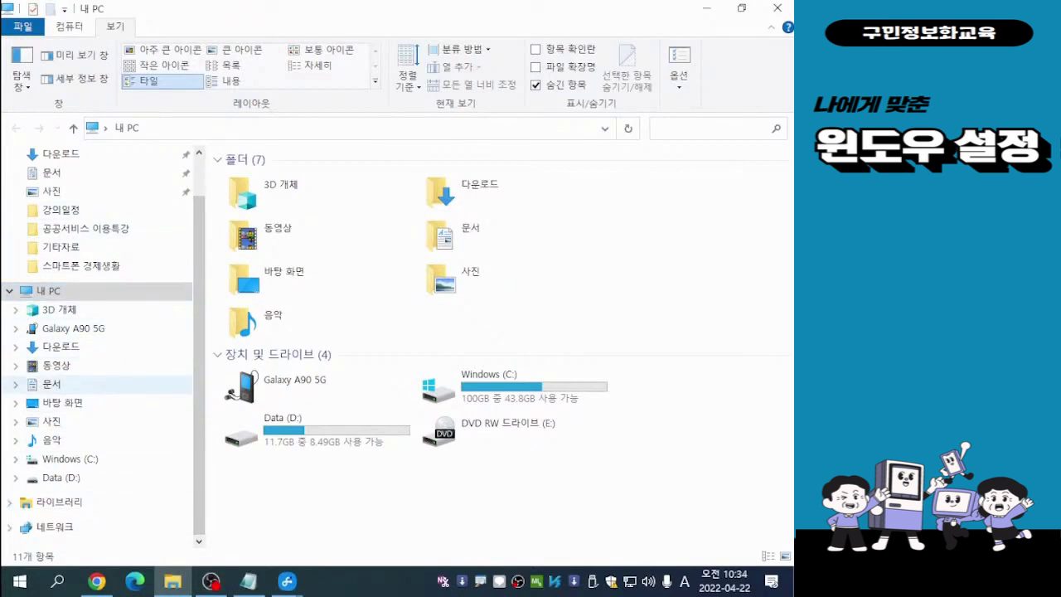
View the contents of the 문서 folder and of the 사진 folder
{"action": "left_click", "coordinate": [51, 384]}
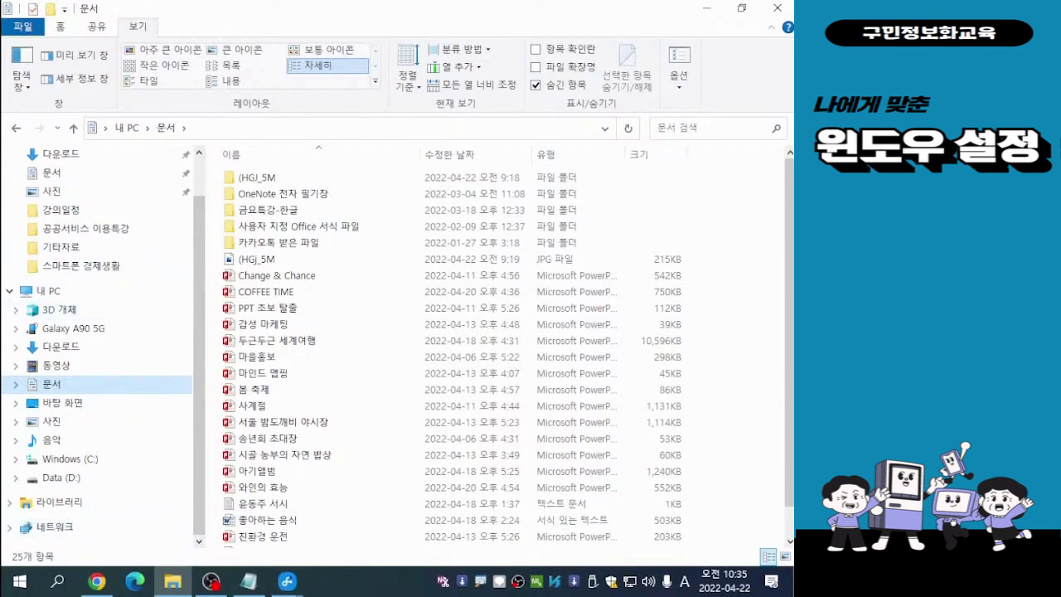
{"action": "left_click", "coordinate": [212, 581]}
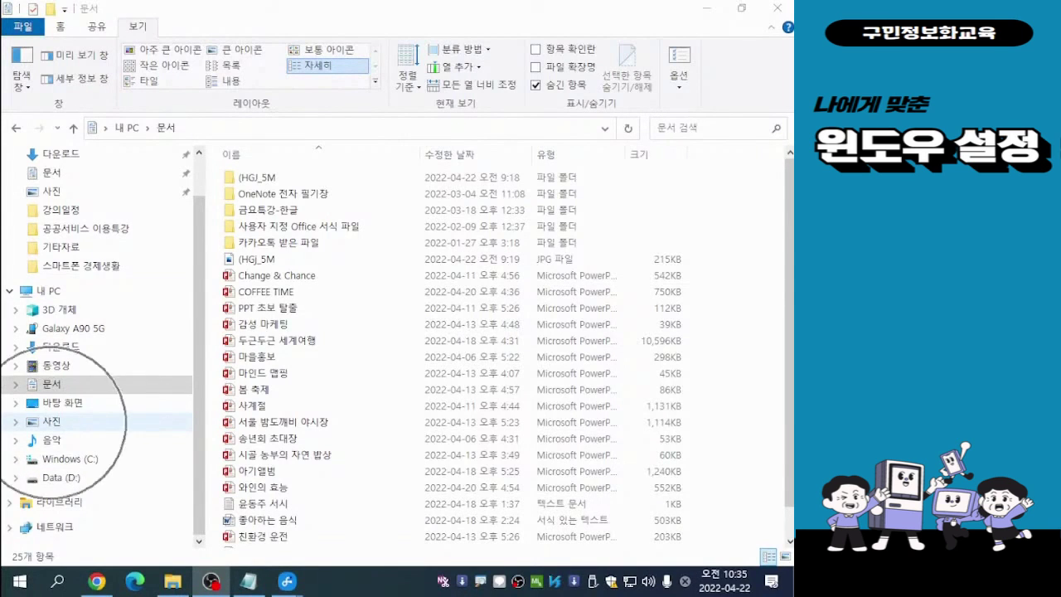
{"action": "left_click", "coordinate": [51, 421]}
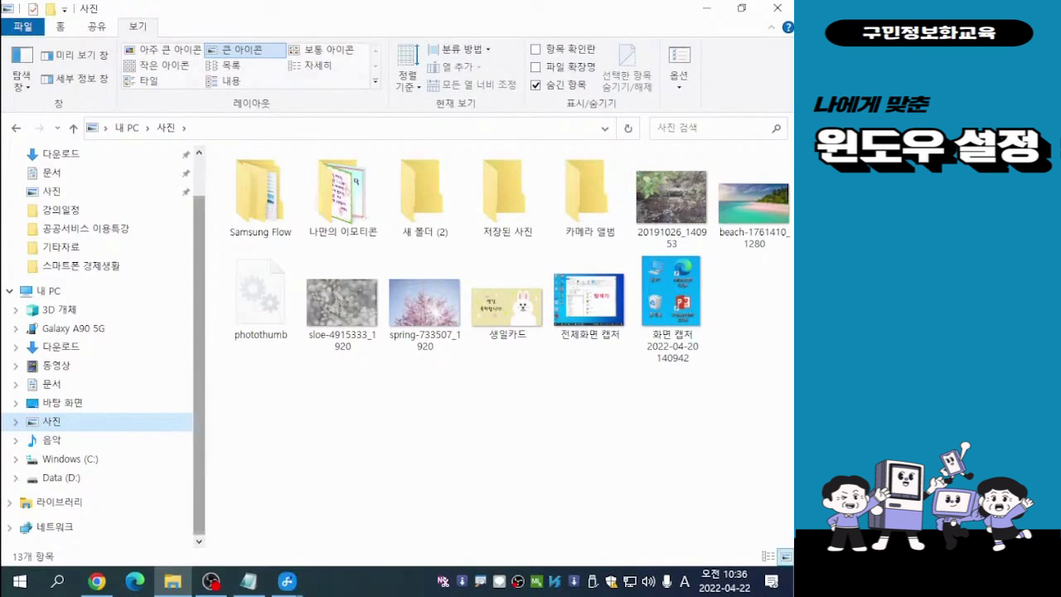
Collapse the 내 PC and 즐겨찾기 branches in the folder tree
{"action": "scroll", "coordinate": [100, 348], "scroll_direction": "up", "scroll_amount": 1}
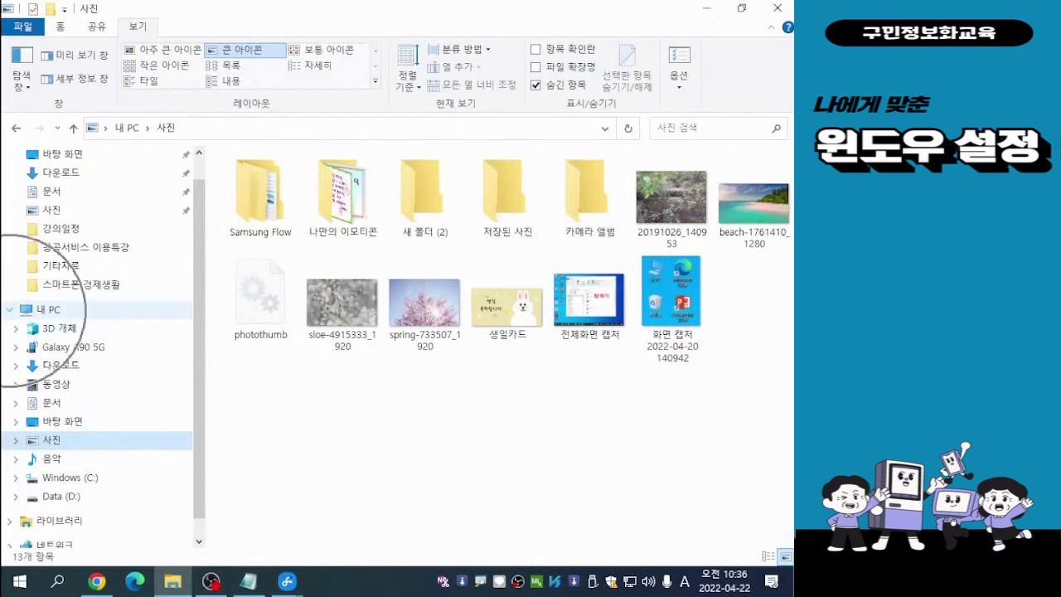
{"action": "left_click", "coordinate": [10, 310]}
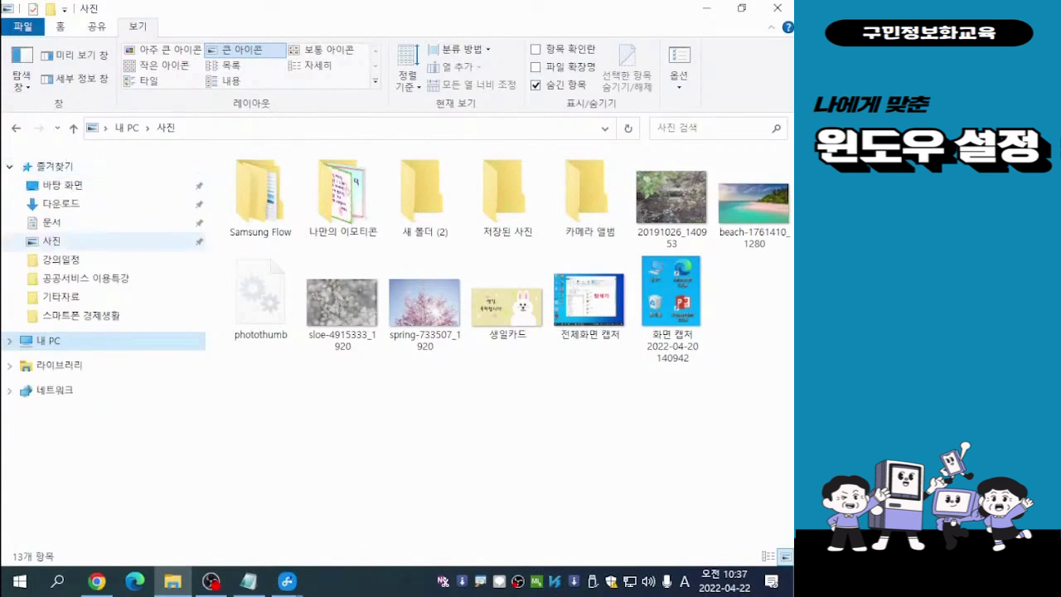
{"action": "left_click", "coordinate": [9, 167]}
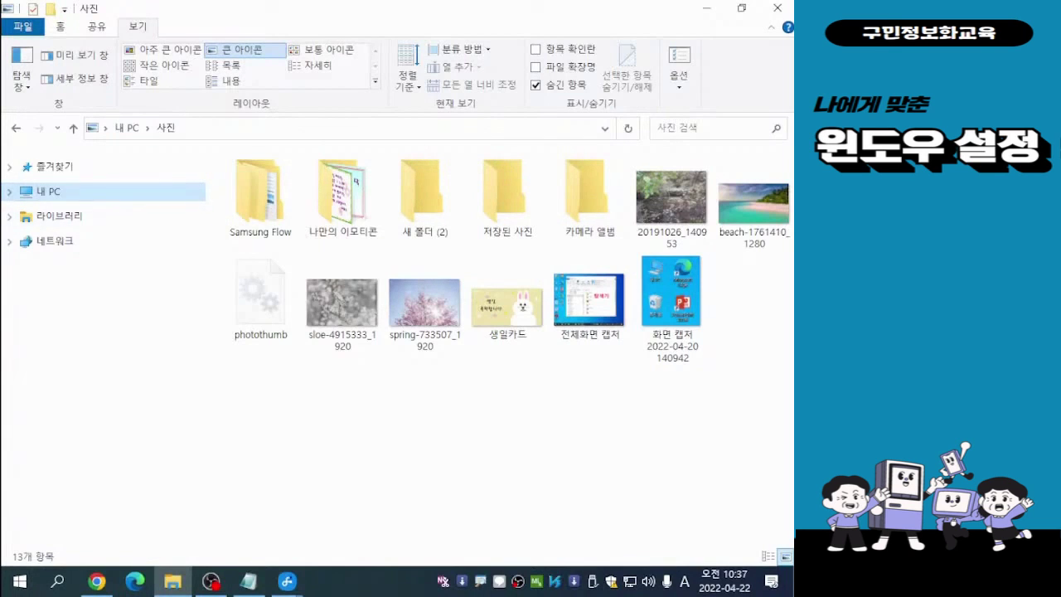
Return to 내 PC, review its folders and drives with nothing selected, and close the File Explorer window
{"action": "left_click", "coordinate": [65, 190]}
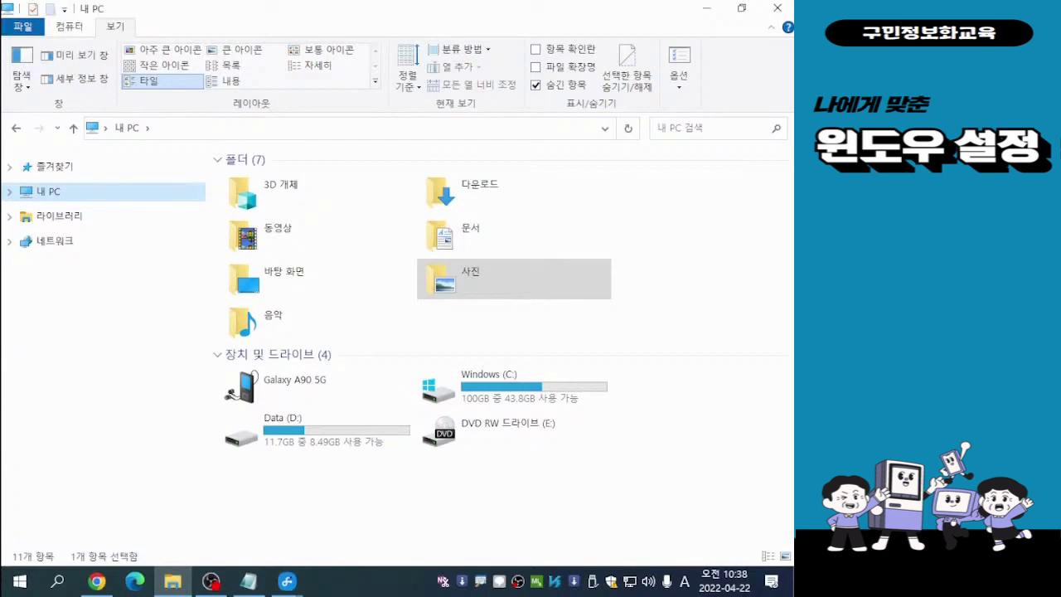
{"action": "left_click", "coordinate": [530, 489]}
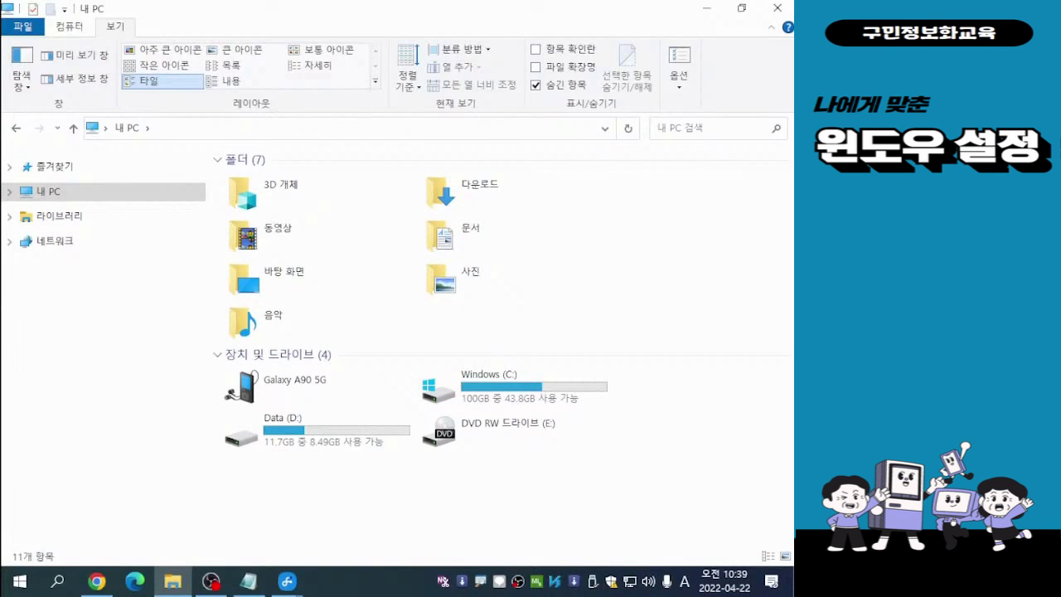
{"action": "key", "text": "alt+Tab"}
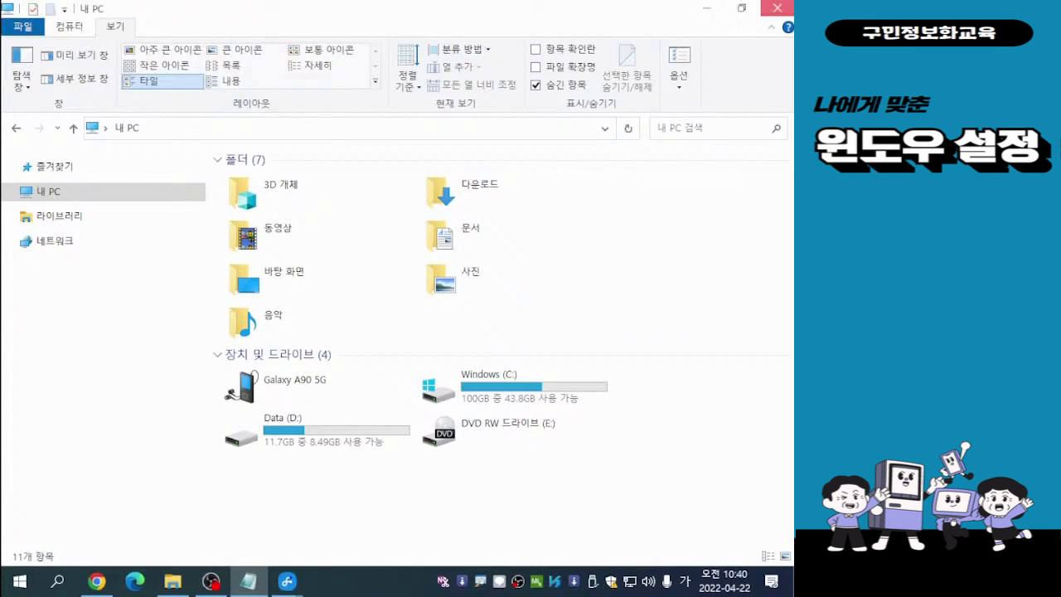
{"action": "left_click", "coordinate": [777, 8]}
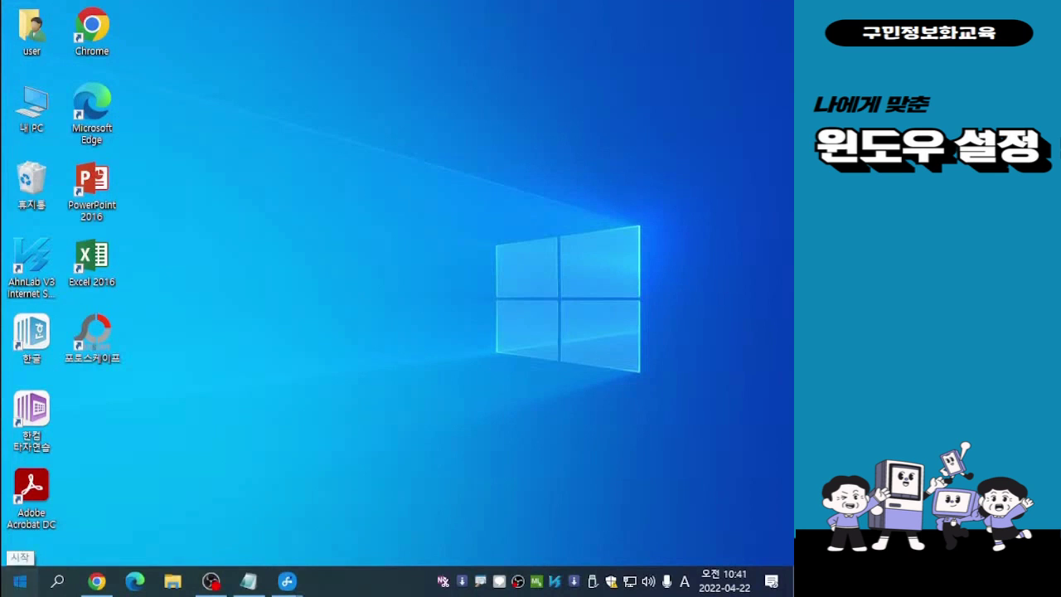
Open the installed apps list and jump to the W section through the letter index
{"action": "left_click", "coordinate": [19, 581]}
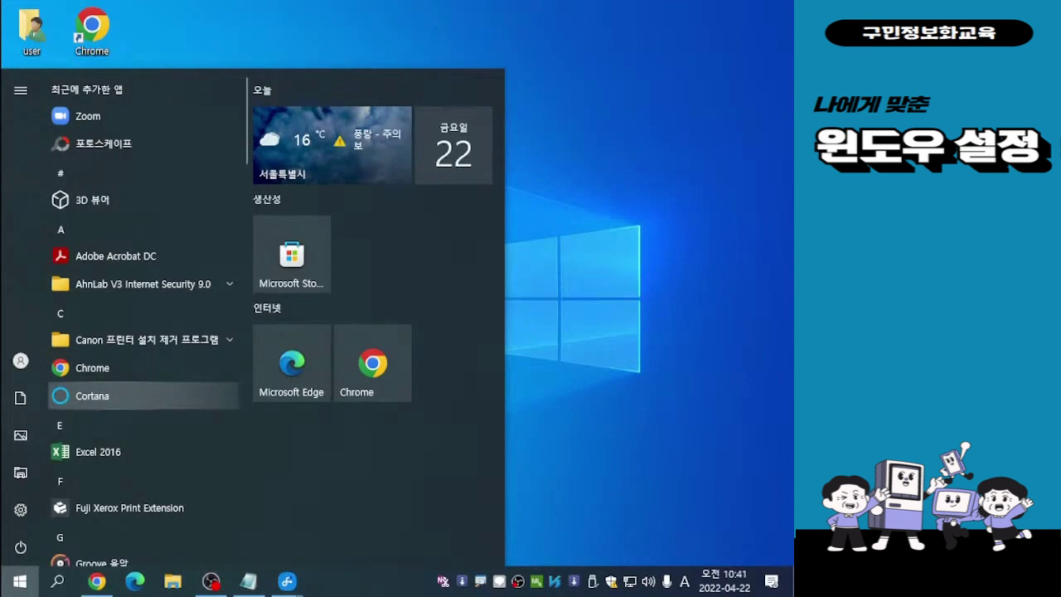
{"action": "scroll", "coordinate": [140, 364], "scroll_direction": "down", "scroll_amount": 5}
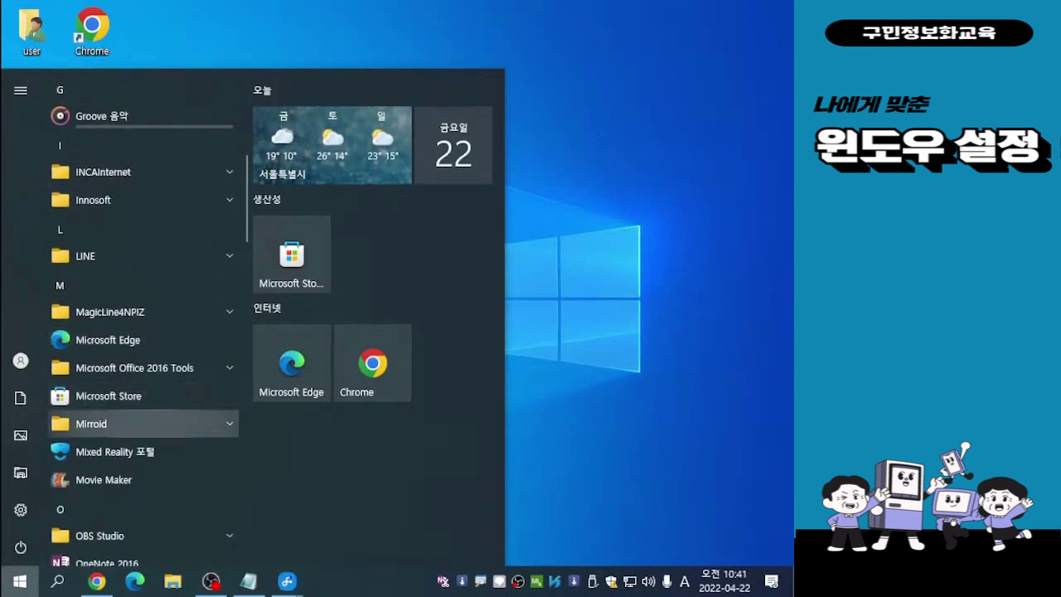
{"action": "scroll", "coordinate": [141, 424], "scroll_direction": "down", "scroll_amount": 3}
{"action": "scroll", "coordinate": [141, 415], "scroll_direction": "down", "scroll_amount": 5}
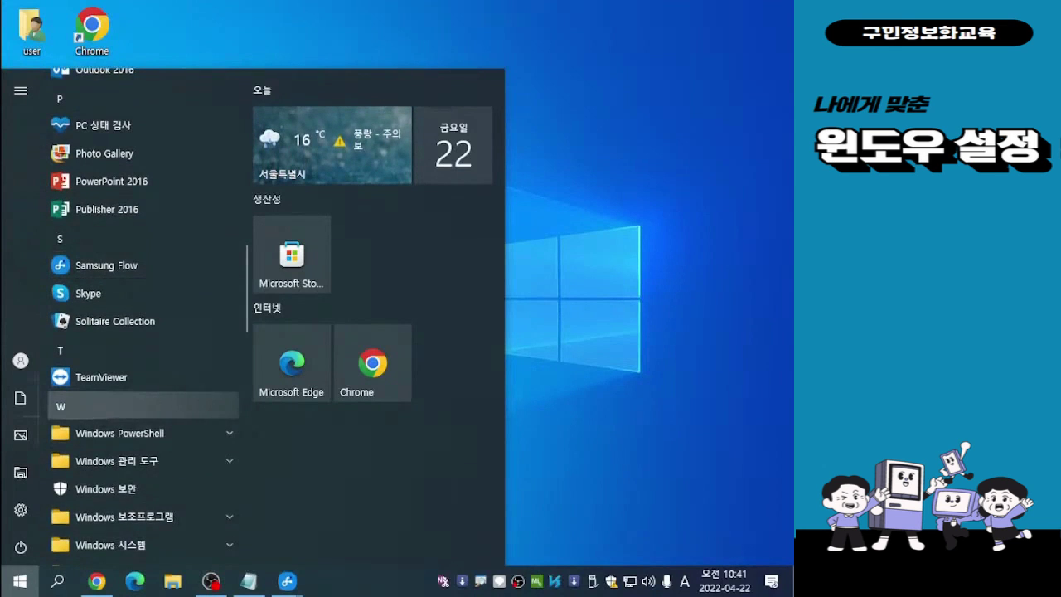
{"action": "left_click", "coordinate": [83, 407]}
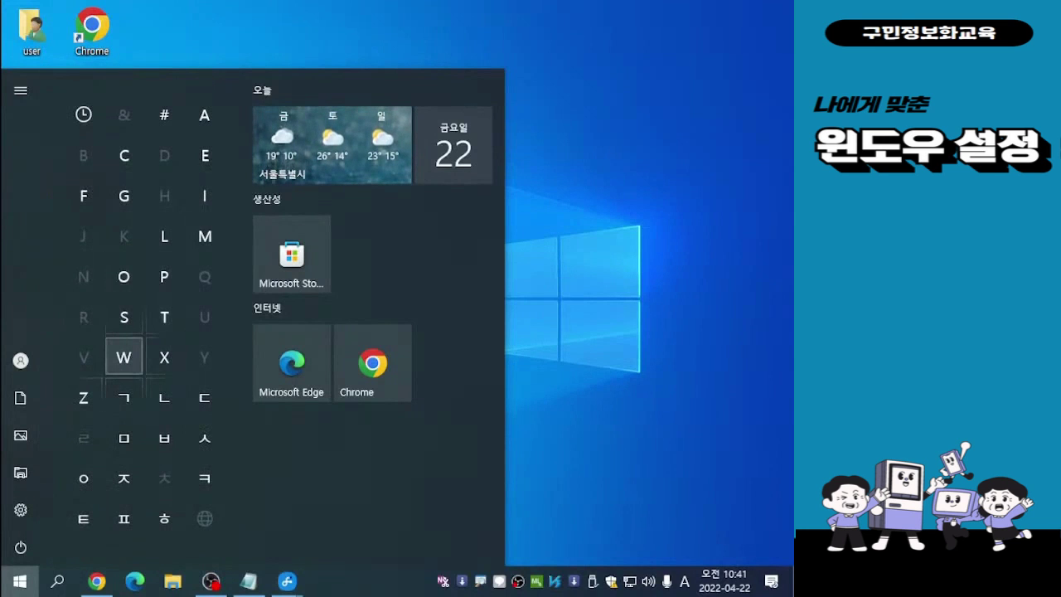
{"action": "left_click", "coordinate": [124, 357]}
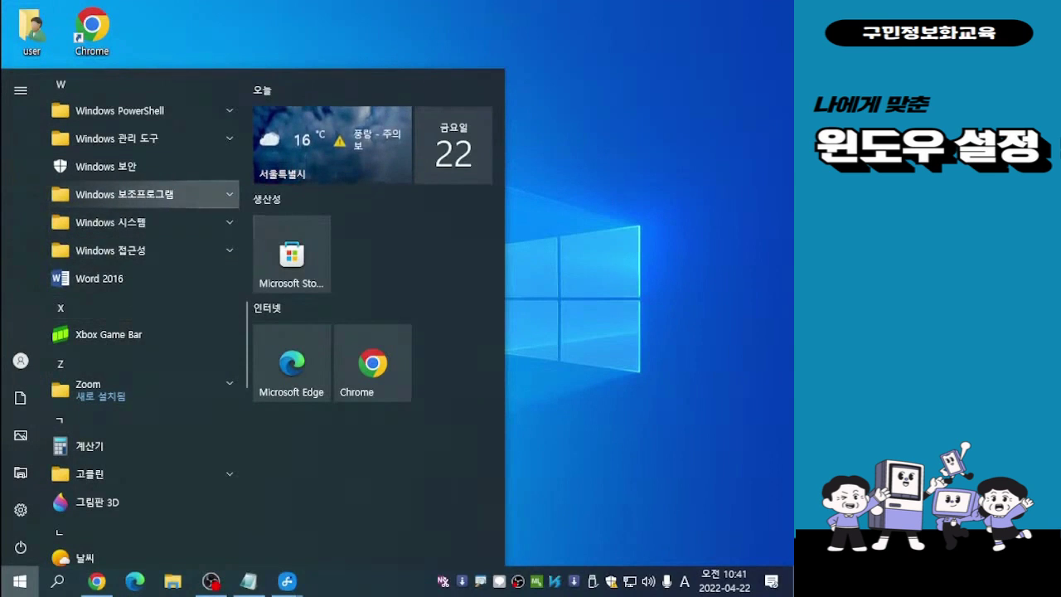
Open 메모장 from the Windows 보조프로그램 group and reposition its window on the desktop
{"action": "left_click", "coordinate": [124, 194]}
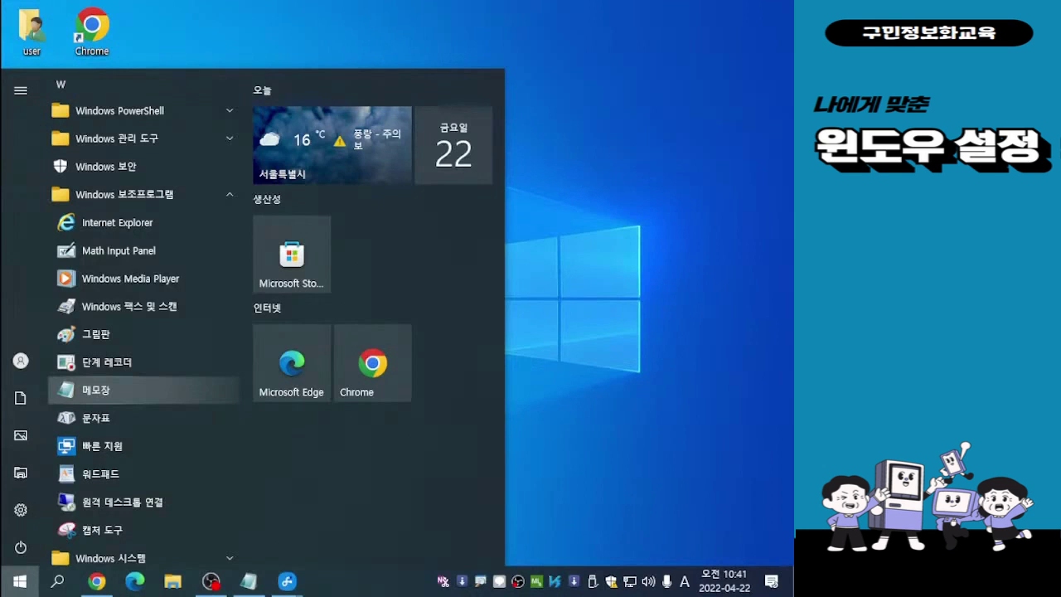
{"action": "left_click", "coordinate": [95, 389]}
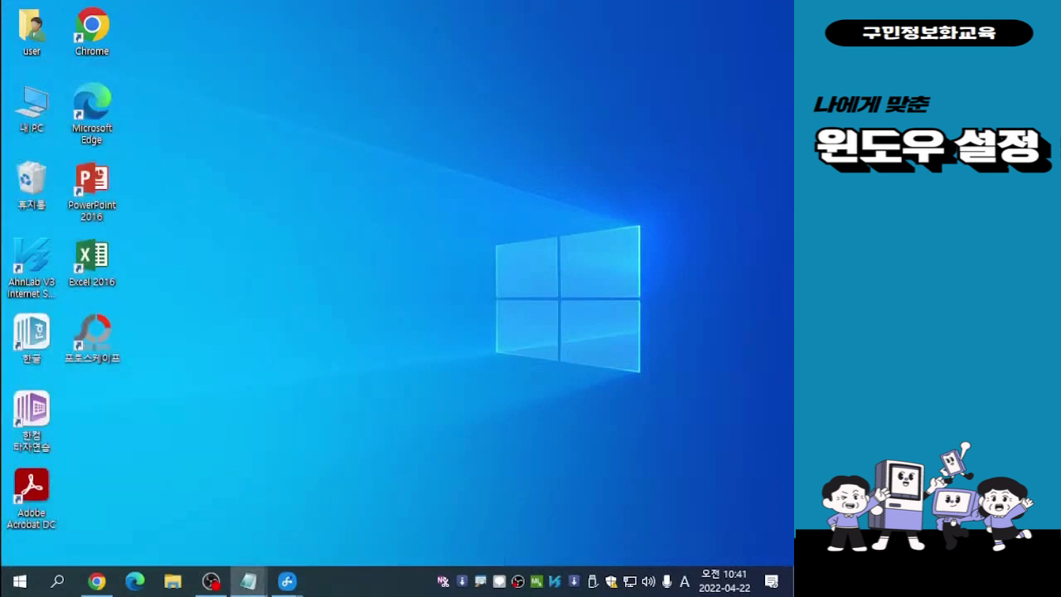
{"action": "left_click_drag", "start_coordinate": [379, 268], "coordinate": [320, 66]}
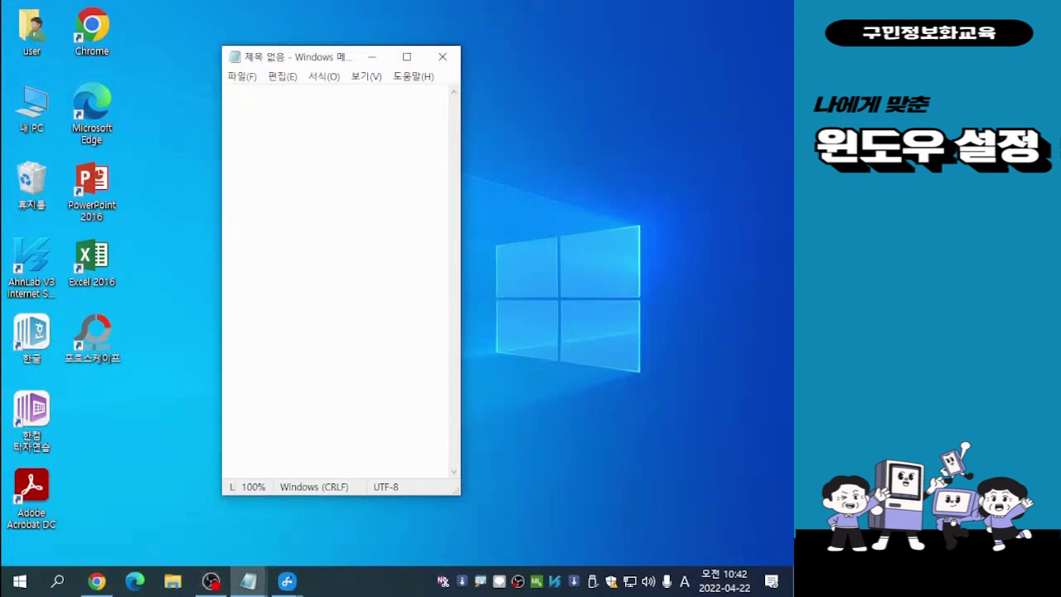
{"action": "left_click_drag", "start_coordinate": [293, 60], "coordinate": [276, 58]}
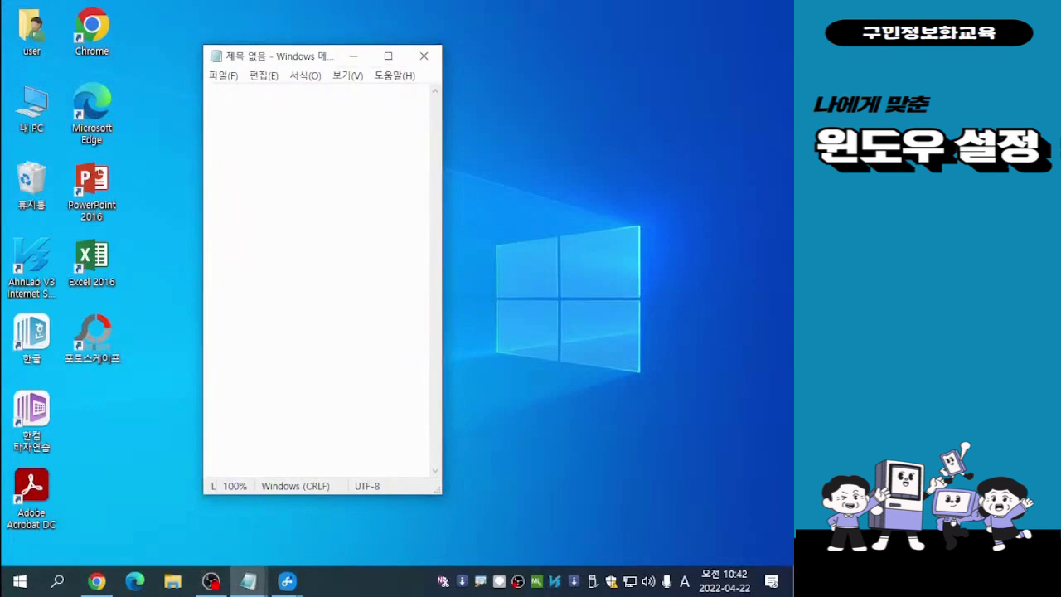
Enter the text 123 in the blank note and shift the 메모장 window slightly
{"action": "key", "text": "super"}
{"action": "left_click", "coordinate": [212, 96]}
{"action": "type", "text": "123"}
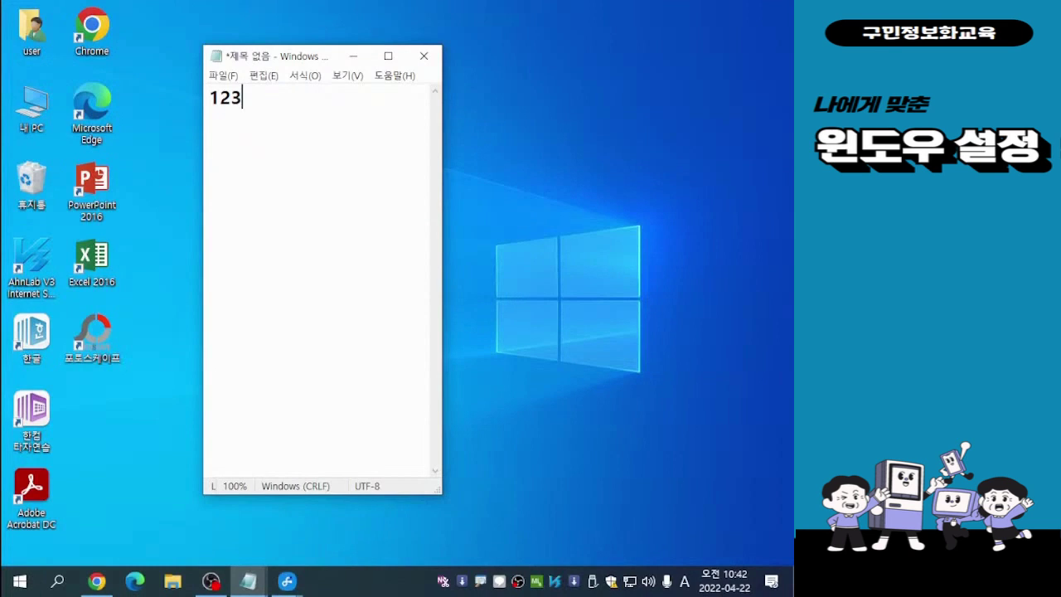
{"action": "left_click_drag", "start_coordinate": [268, 54], "coordinate": [262, 50]}
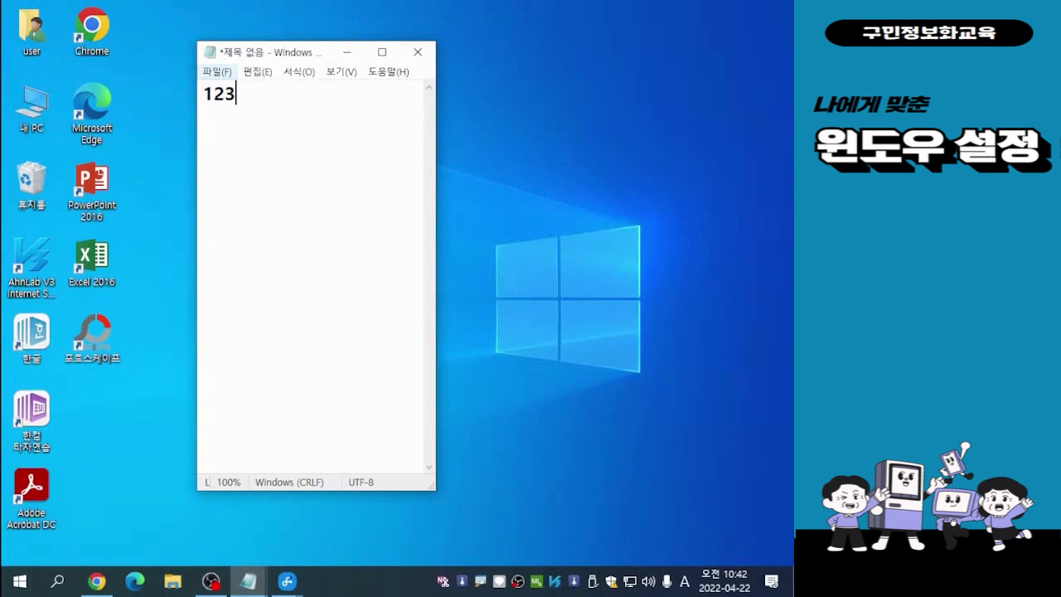
Save the note to the 바탕 화면 folder under 내 PC as a text file named 1
{"action": "left_click", "coordinate": [217, 72]}
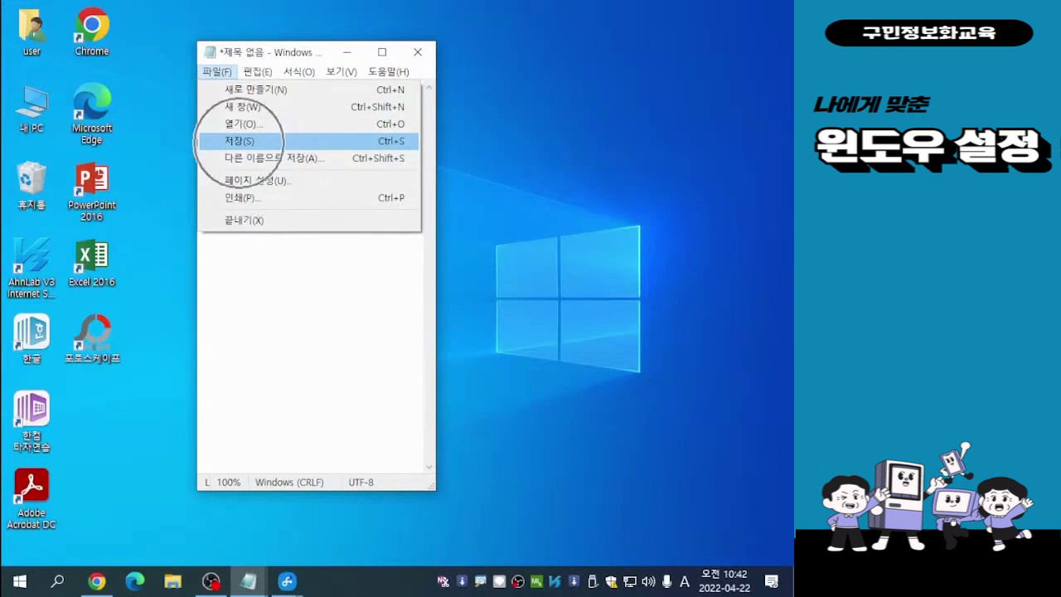
{"action": "key", "text": "Return"}
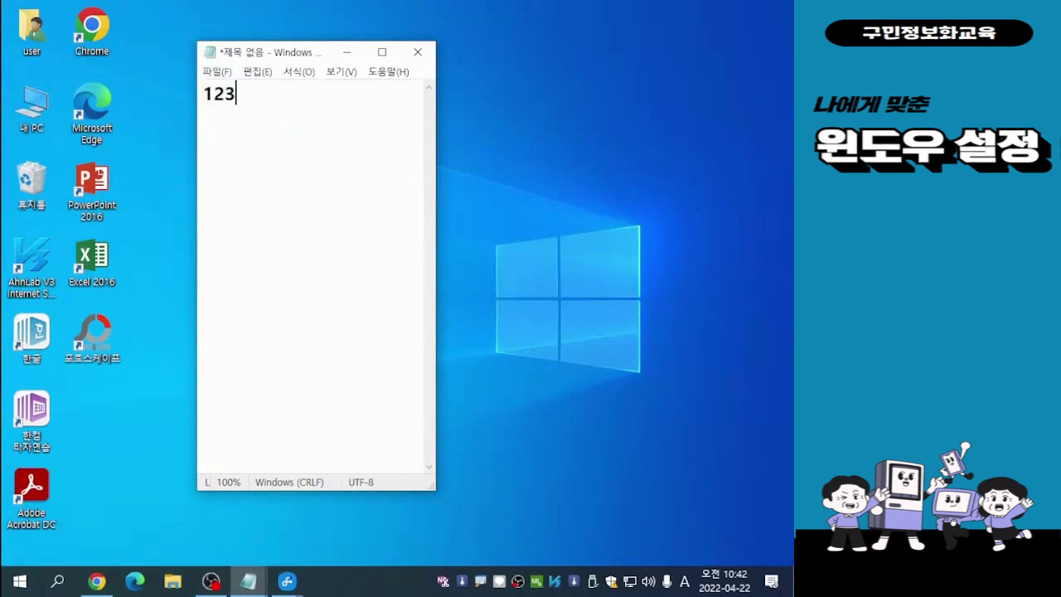
{"action": "left_click_drag", "start_coordinate": [479, 102], "coordinate": [362, 39]}
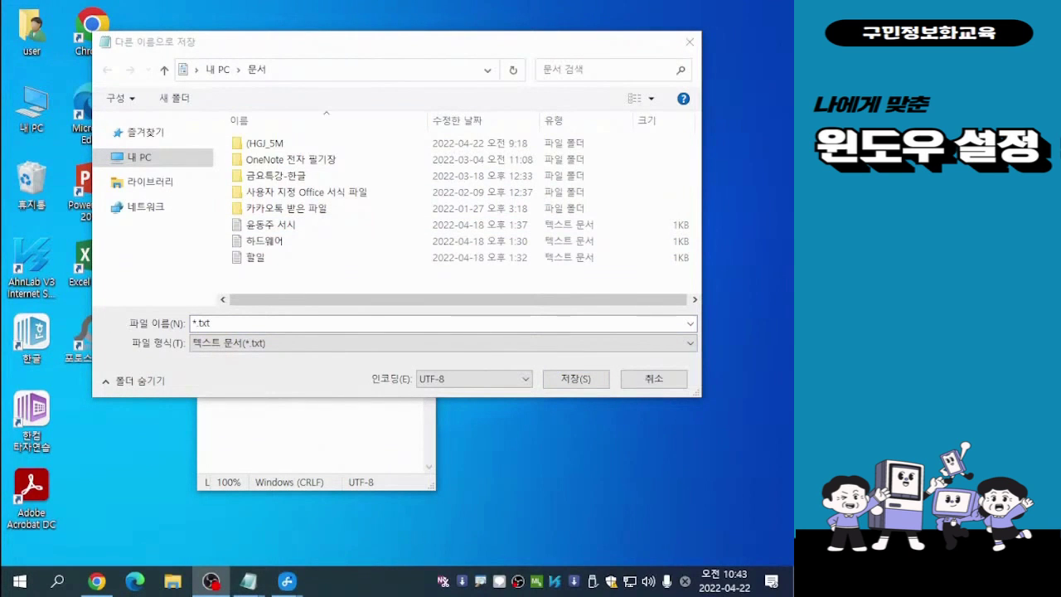
{"action": "left_click_drag", "start_coordinate": [364, 53], "coordinate": [320, 39]}
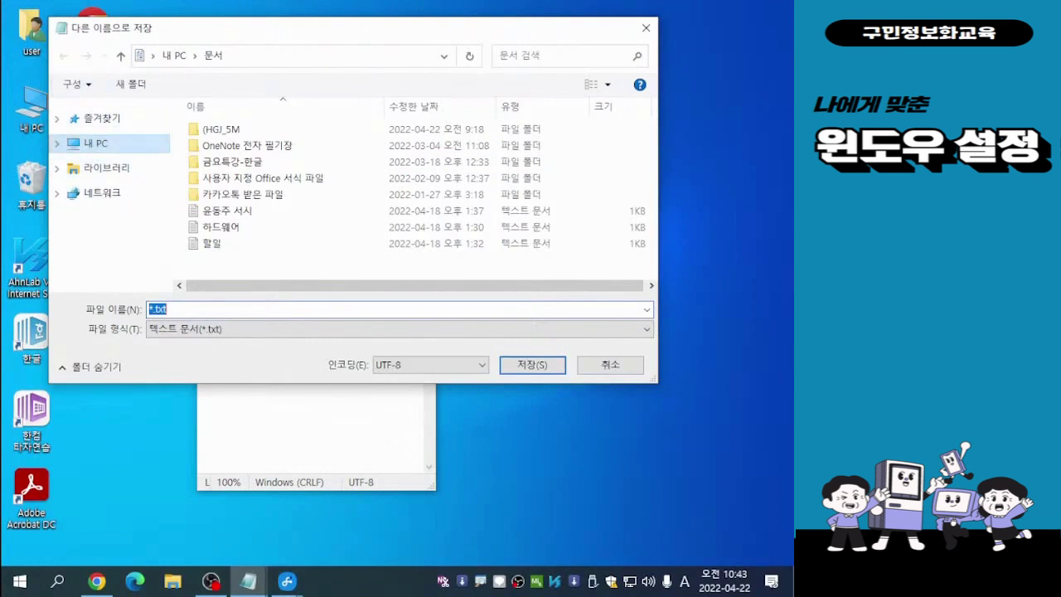
{"action": "left_click", "coordinate": [96, 142]}
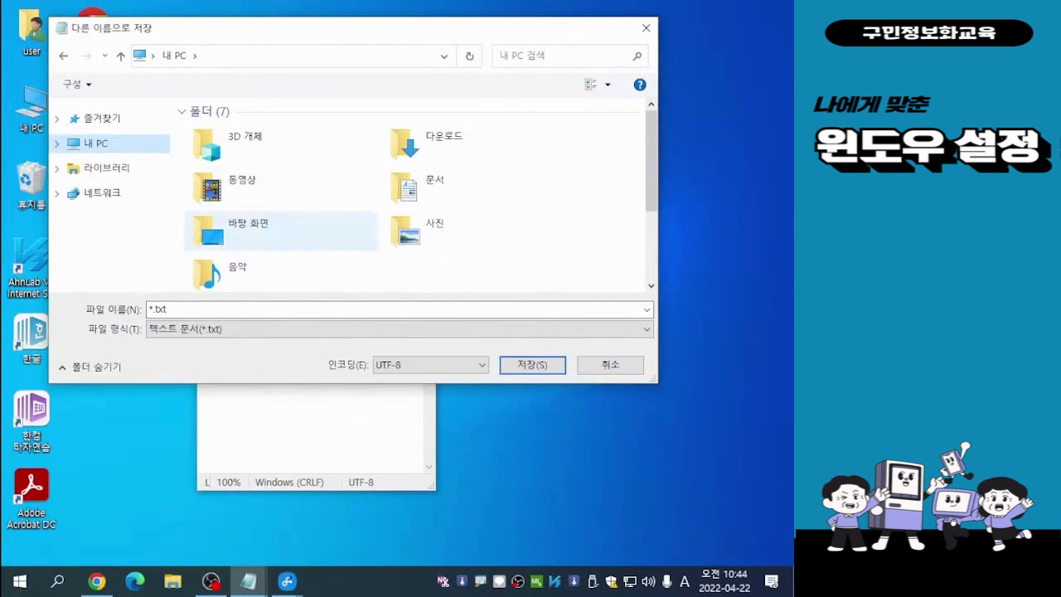
{"action": "left_click", "coordinate": [248, 228]}
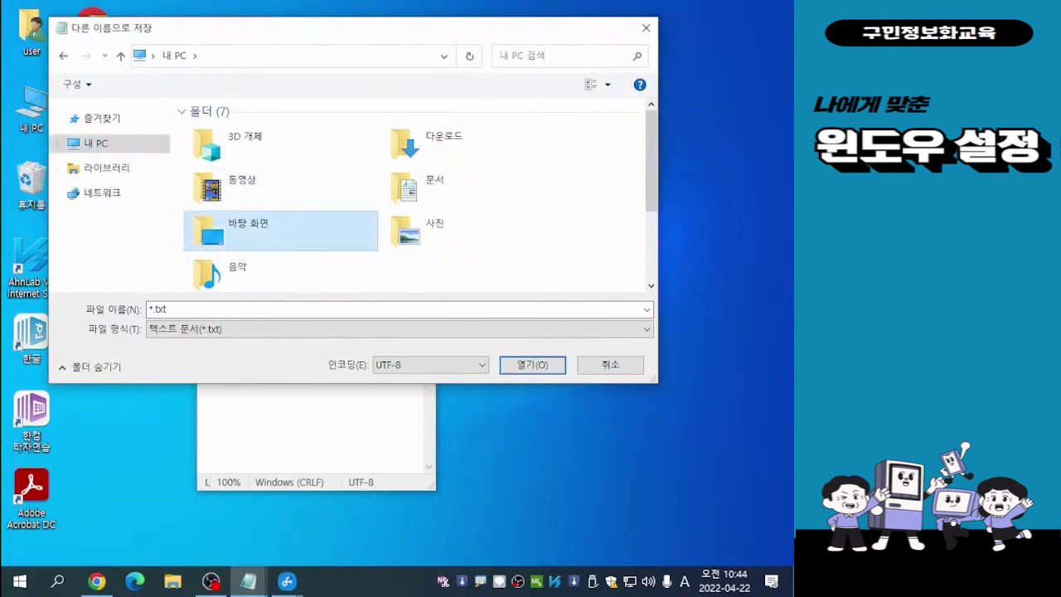
{"action": "key", "text": "Return"}
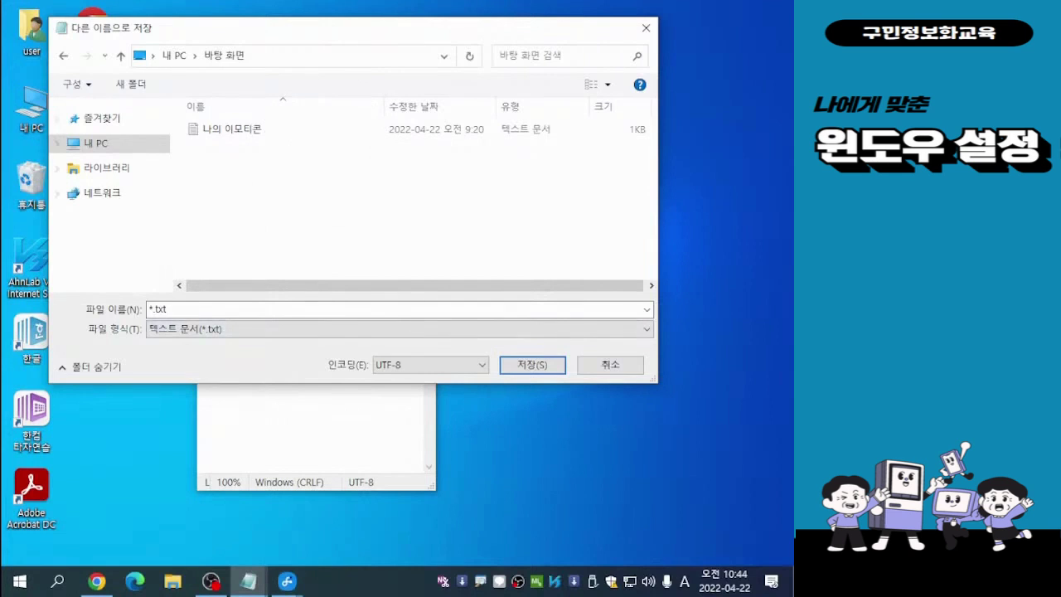
{"action": "key", "text": "Tab"}
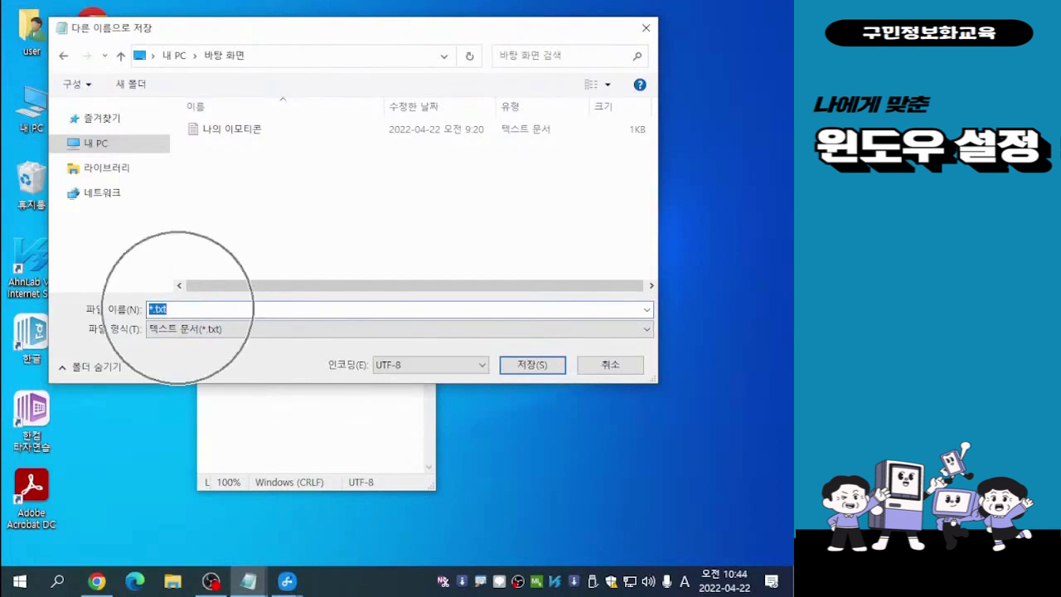
{"action": "type", "text": "1"}
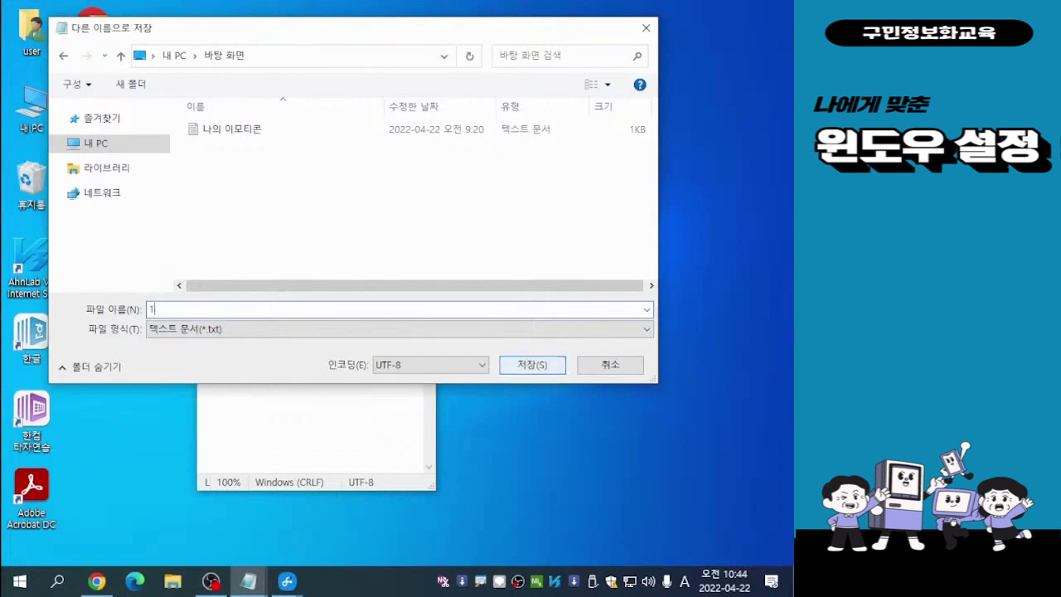
{"action": "key", "text": "Return"}
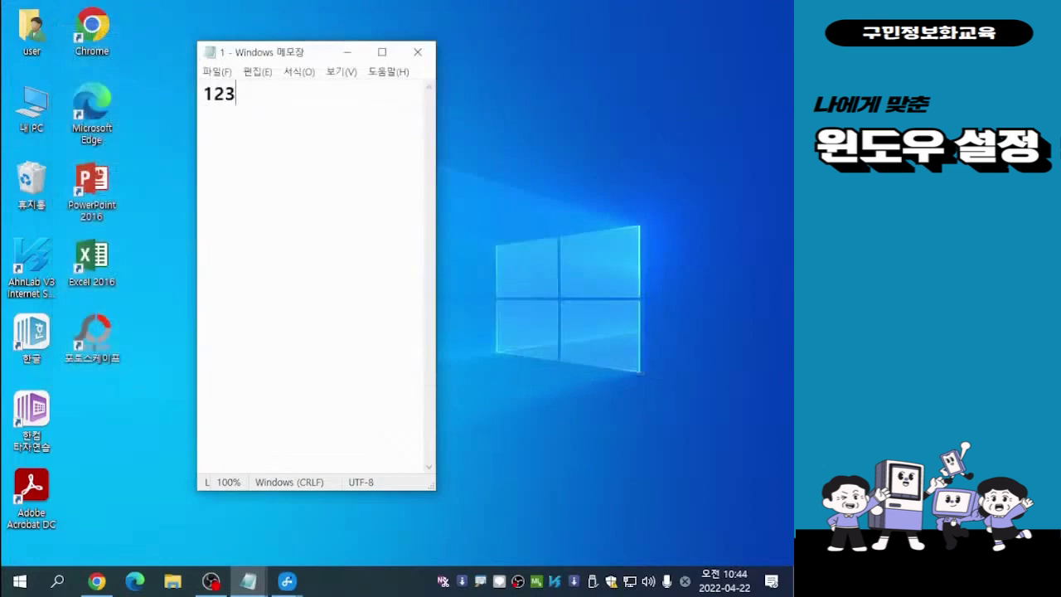
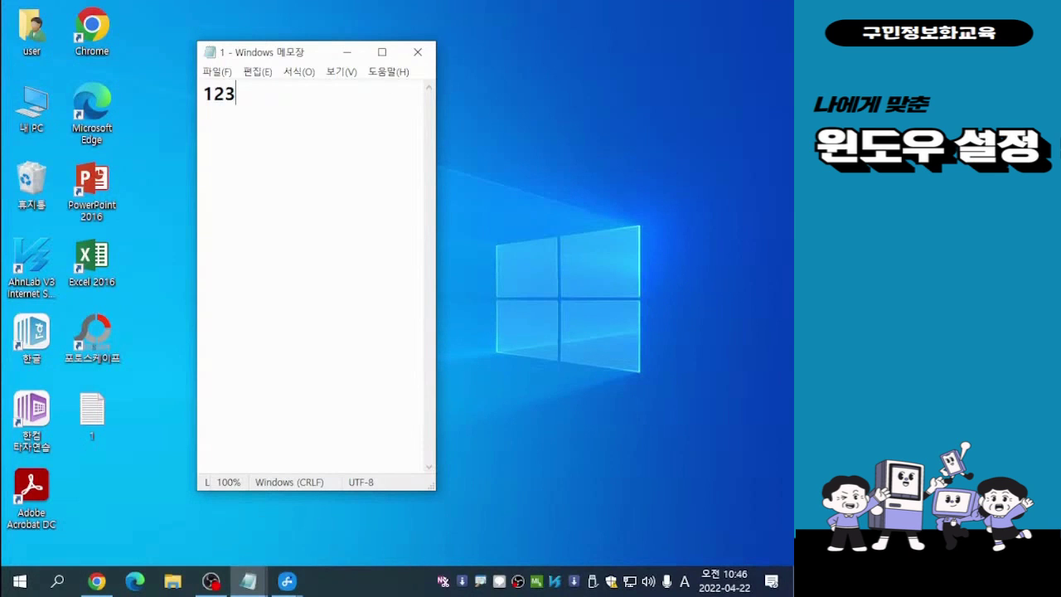
Edit the saved note so that its text reads 12
{"action": "type", "text": "4"}
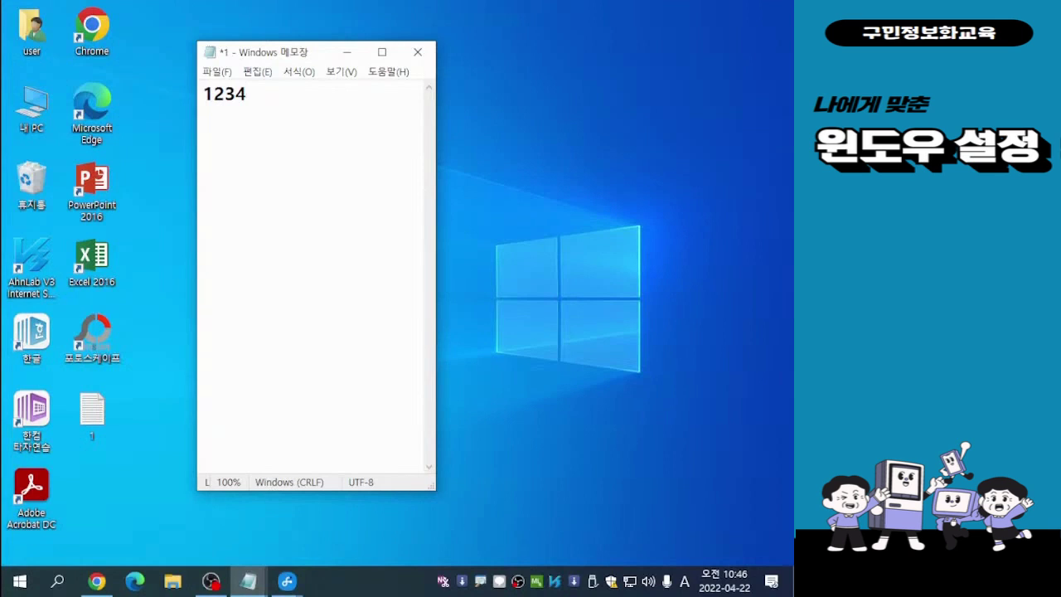
{"action": "key", "text": "BackSpace"}
{"action": "key", "text": "BackSpace"}
Examine the note's file commands, comparing 저장 with 다른 이름으로 저장, and look over the editing commands
{"action": "key", "text": "alt"}
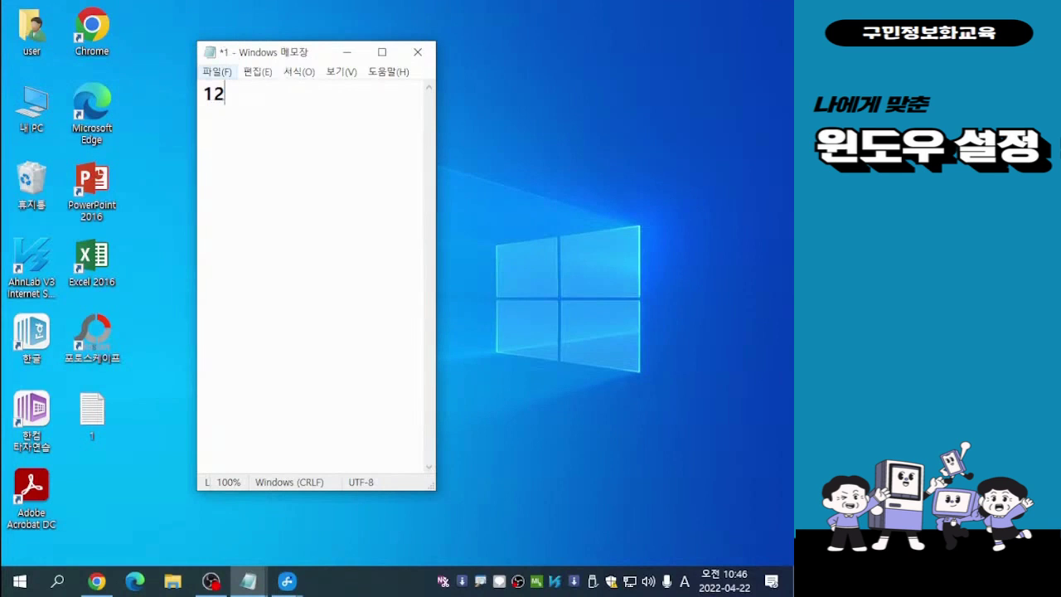
{"action": "key", "text": "Return"}
{"action": "key", "text": "Down"}
{"action": "key", "text": "Down"}
{"action": "key", "text": "Down"}
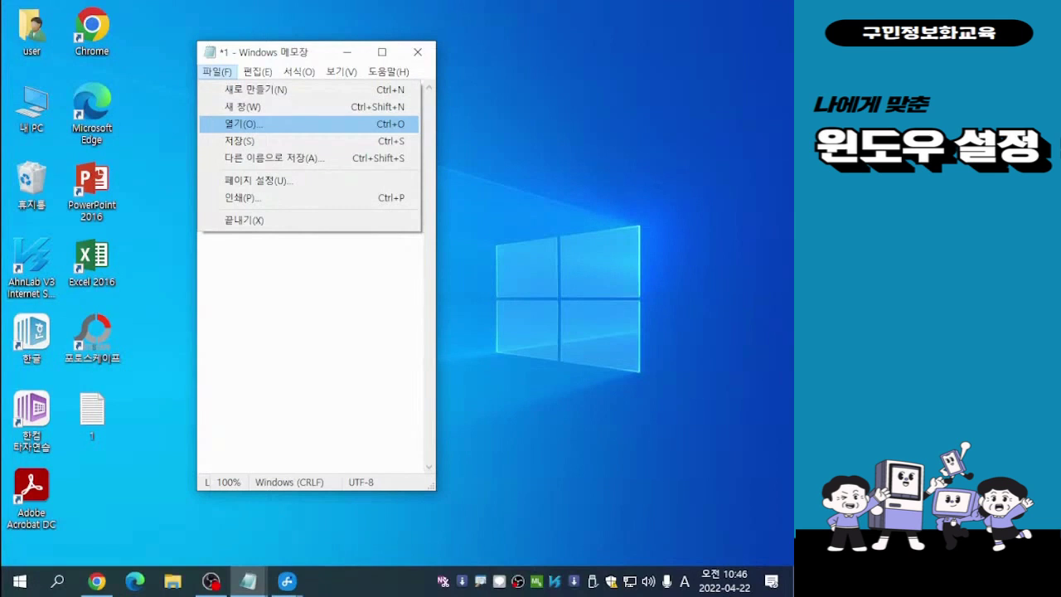
{"action": "key", "text": "Down"}
{"action": "key", "text": "Up"}
{"action": "key", "text": "Down"}
{"action": "key", "text": "Down"}
{"action": "key", "text": "Up"}
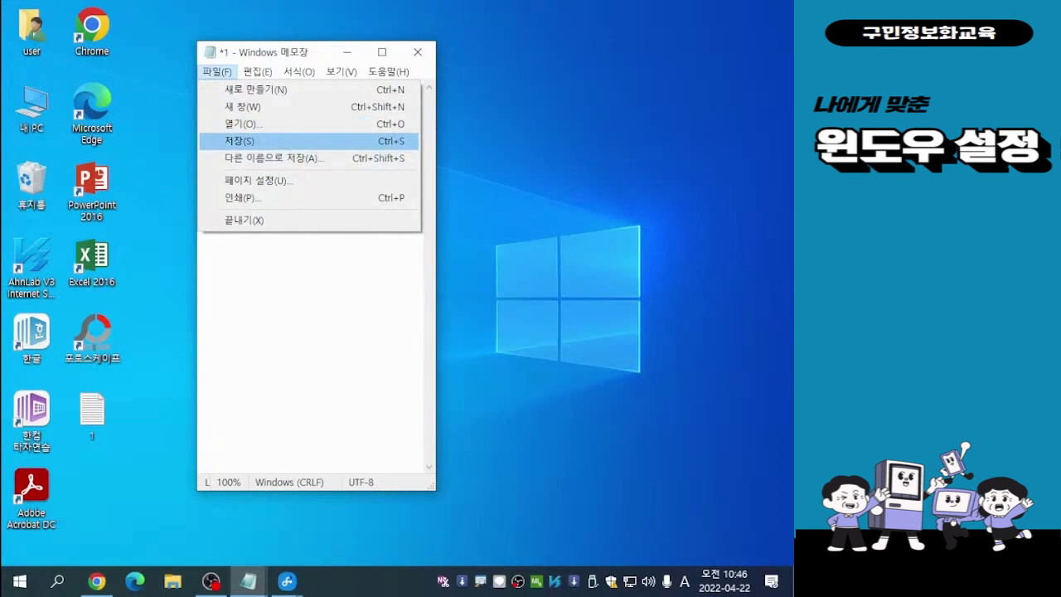
{"action": "key", "text": "Right"}
{"action": "key", "text": "Right"}
{"action": "key", "text": "Left"}
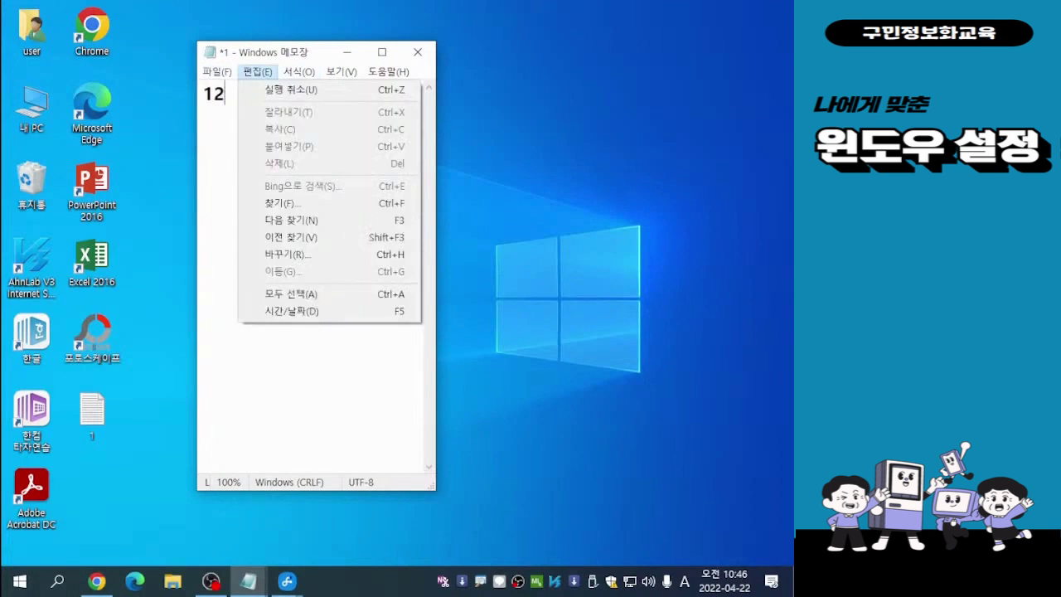
{"action": "key", "text": "Left"}
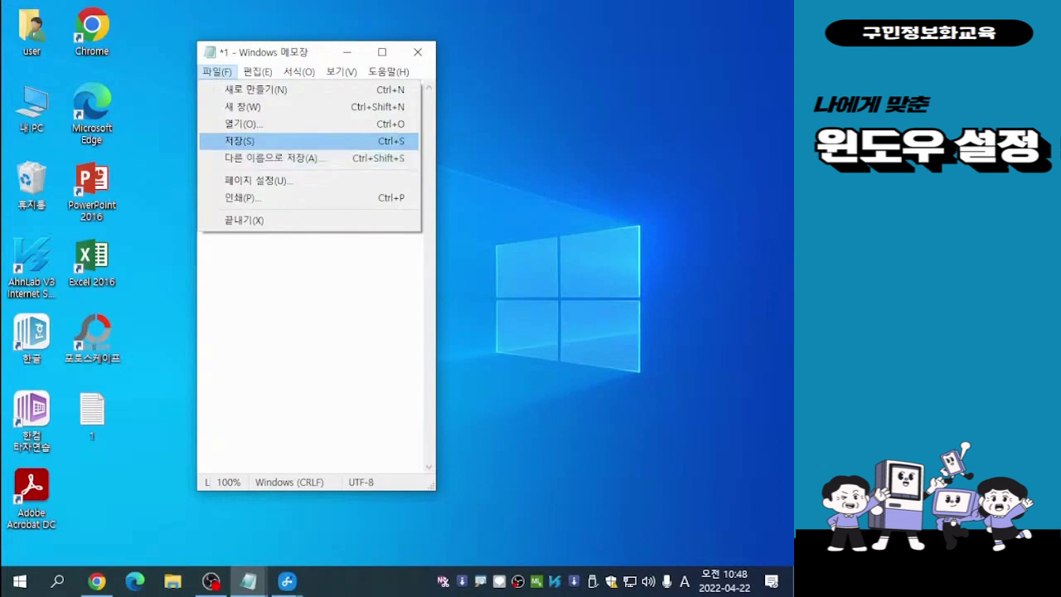
Save the edited note as a separate file named 1수정 in 바탕 화면, and close 메모장
{"action": "left_click", "coordinate": [264, 158]}
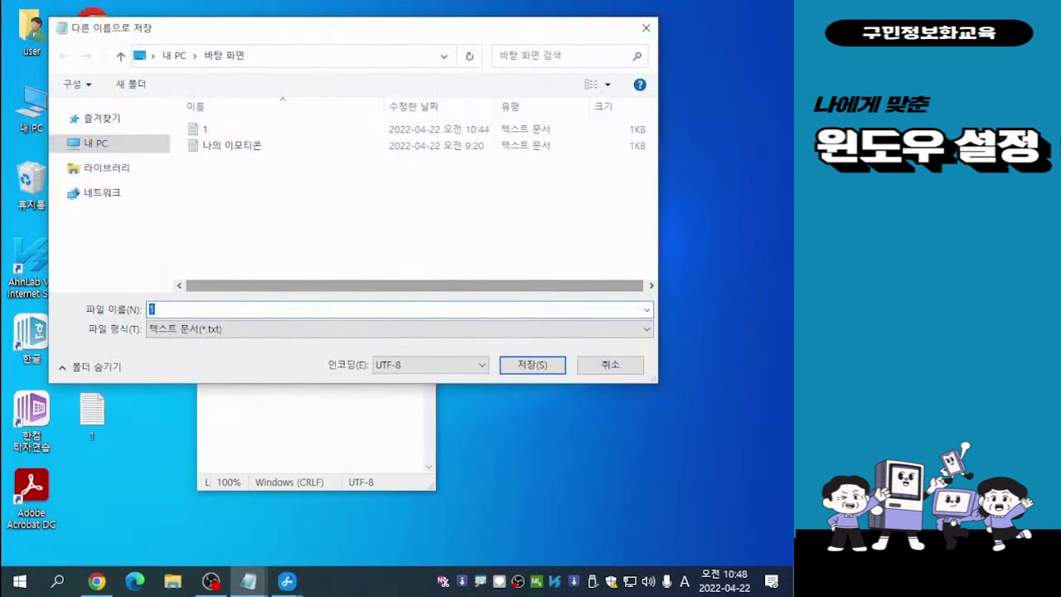
{"action": "left_click_drag", "start_coordinate": [251, 37], "coordinate": [296, 25]}
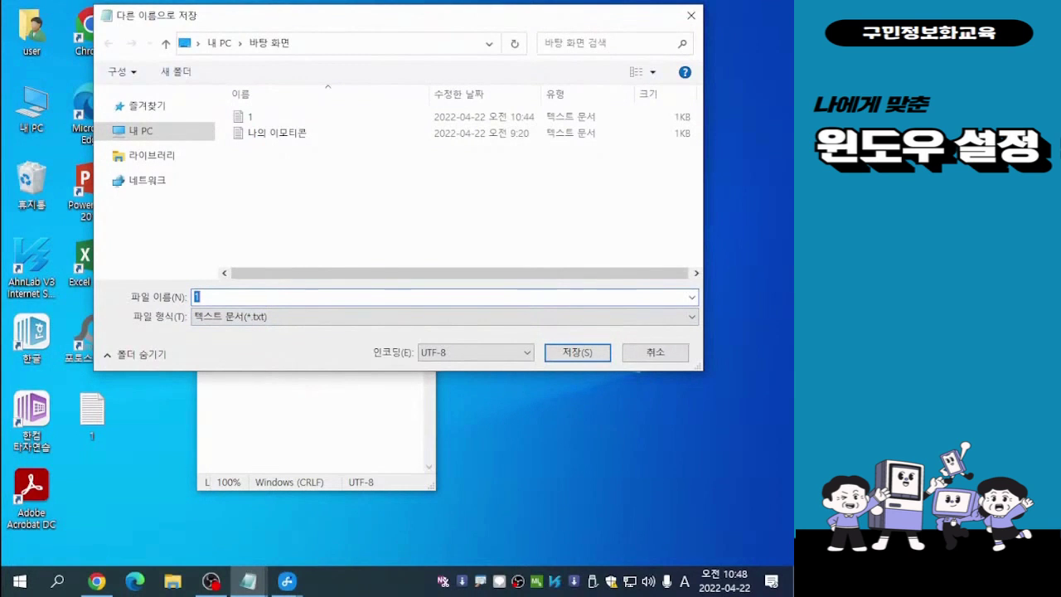
{"action": "left_click", "coordinate": [199, 297]}
{"action": "key", "text": "Hangul"}
{"action": "type", "text": "수제ㅇ"}
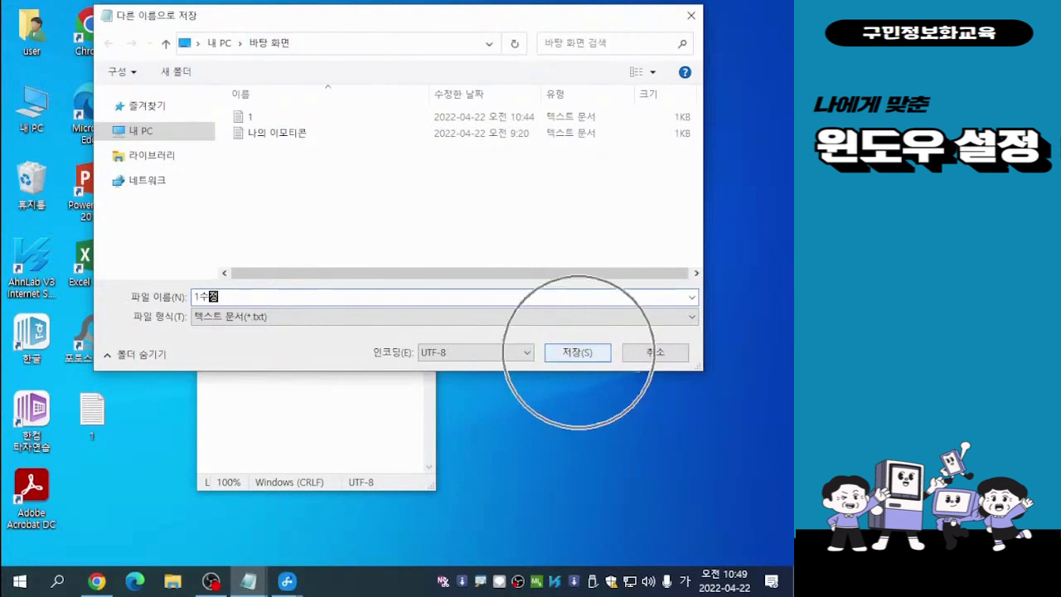
{"action": "left_click", "coordinate": [577, 352]}
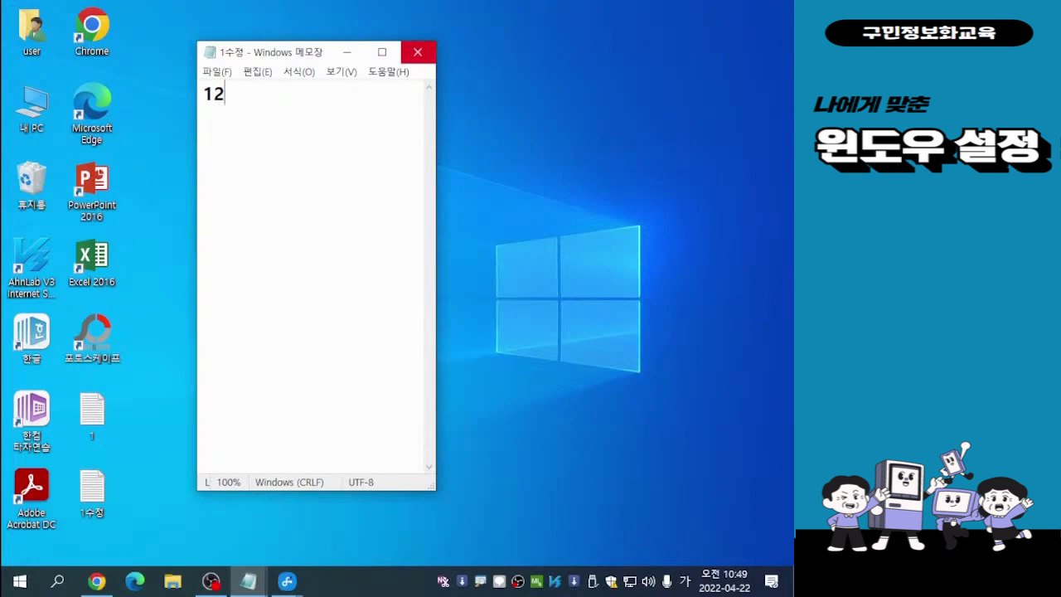
{"action": "left_click", "coordinate": [418, 52]}
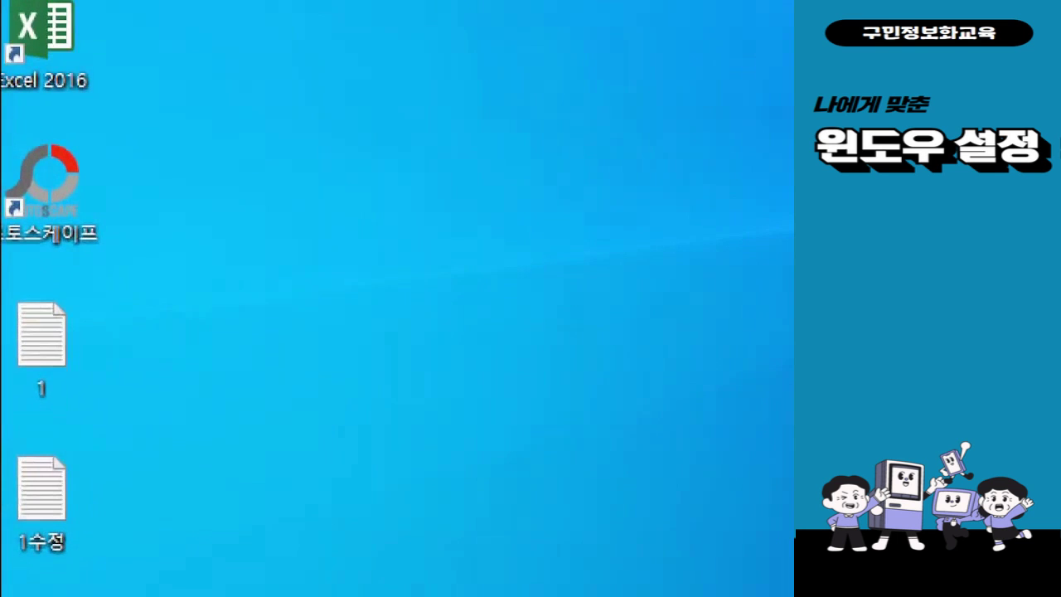
{"action": "left_click_drag", "start_coordinate": [43, 147], "coordinate": [215, 488]}
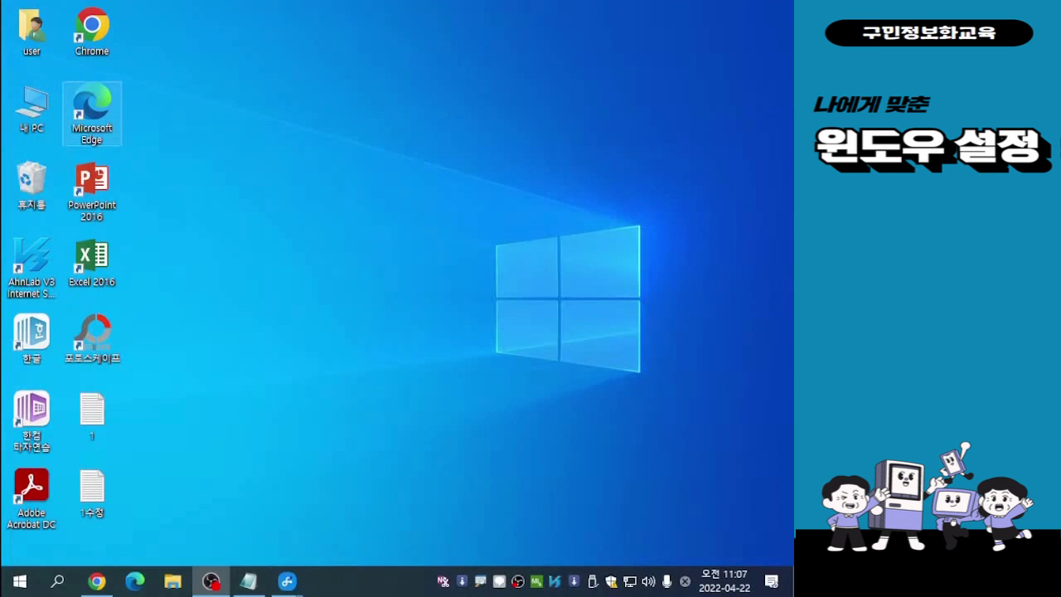
Open Microsoft Edge, search the web for 픽사베이, and open the Pixabay site
{"action": "double_click", "coordinate": [92, 113]}
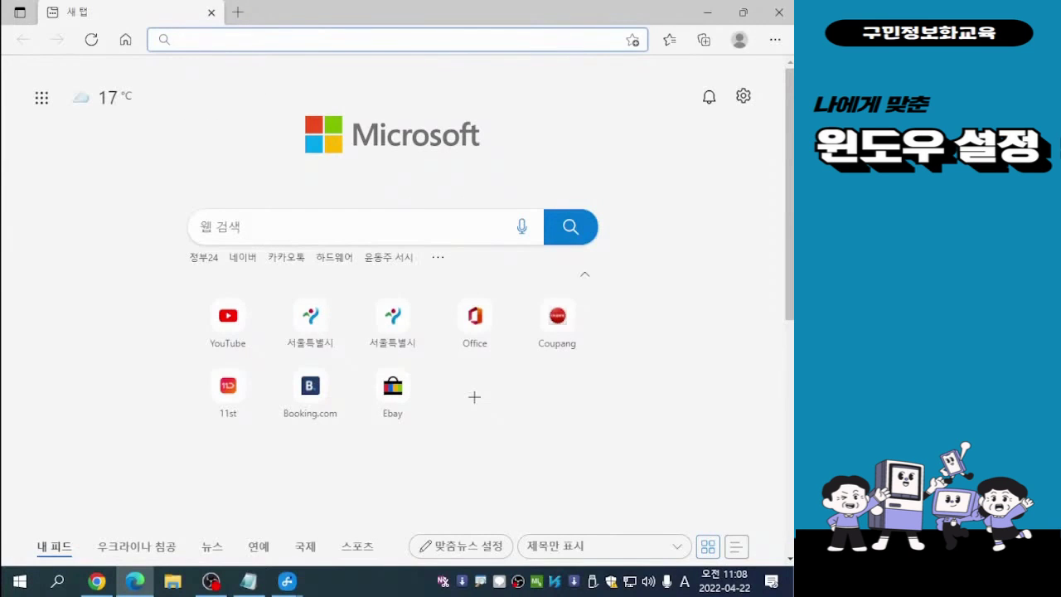
{"action": "type", "text": "vlrtk"}
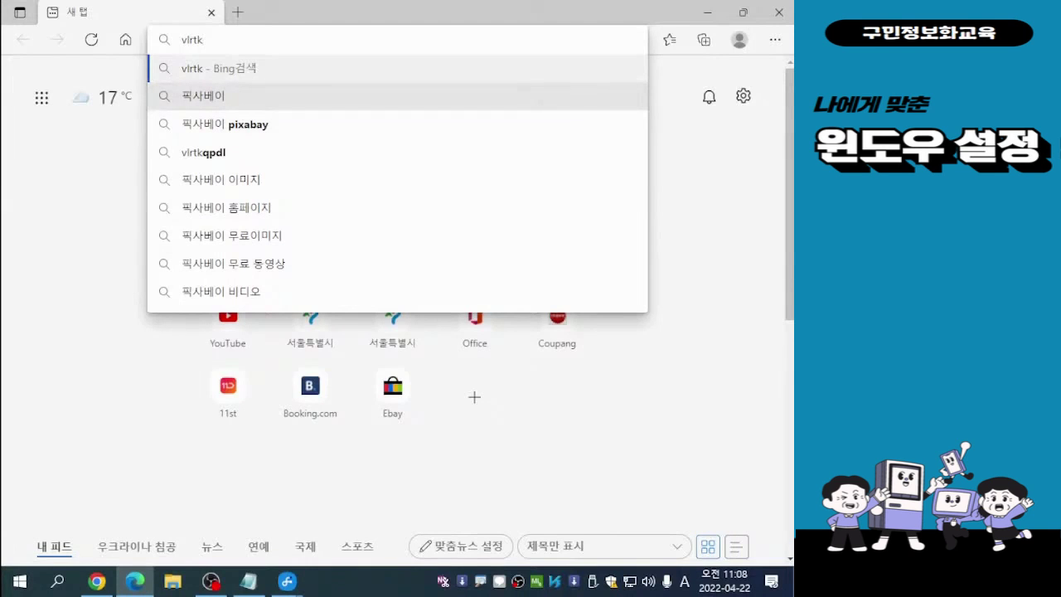
{"action": "left_click", "coordinate": [203, 96]}
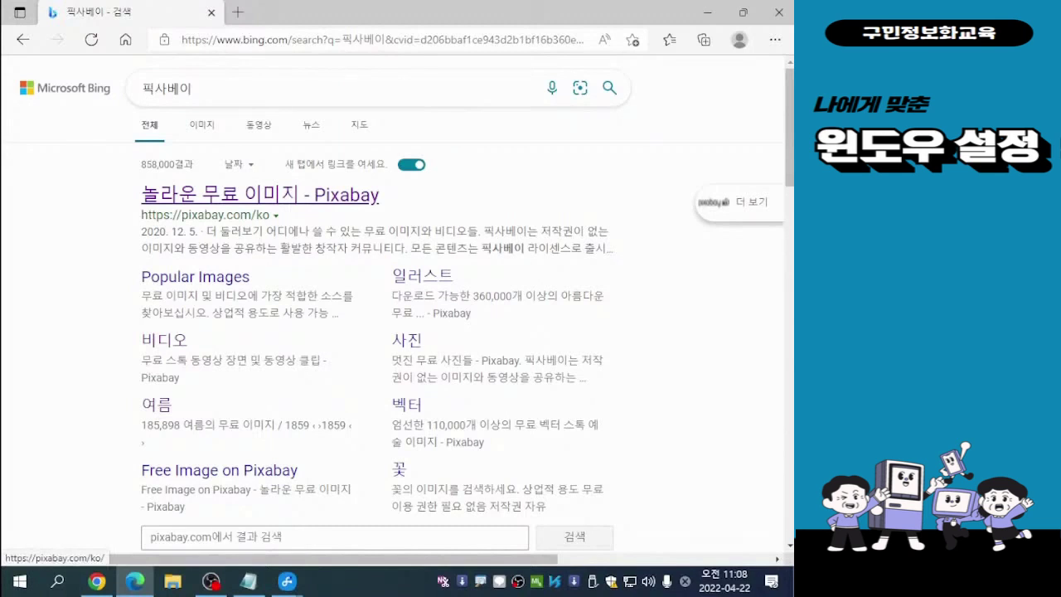
{"action": "left_click", "coordinate": [228, 198]}
{"action": "left_click", "coordinate": [228, 198]}
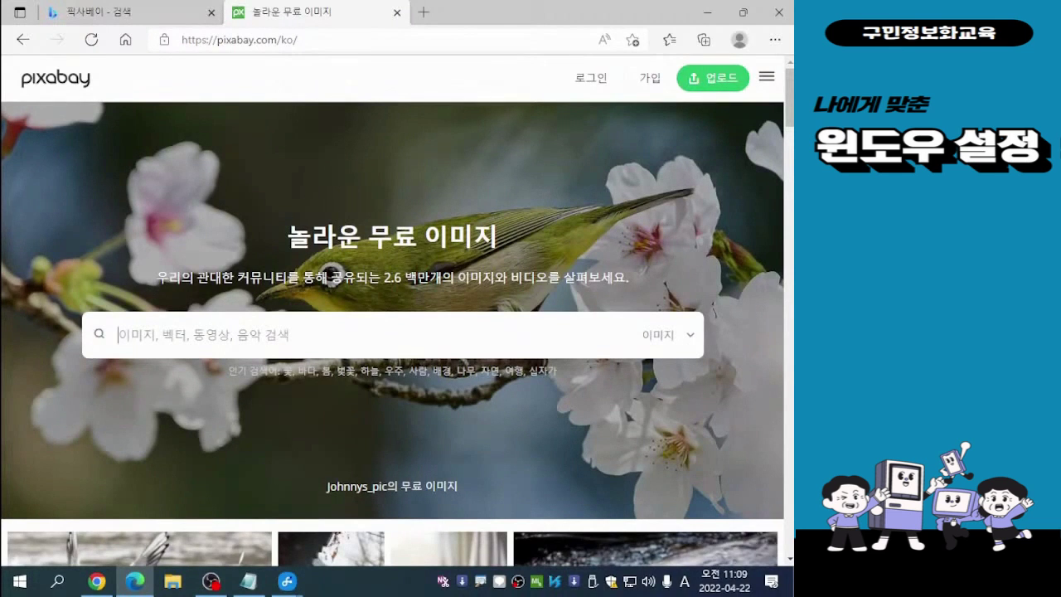
Search Pixabay's images for 하늘 and dismiss the offer to translate the results page
{"action": "left_click", "coordinate": [690, 334]}
{"action": "left_click", "coordinate": [119, 334]}
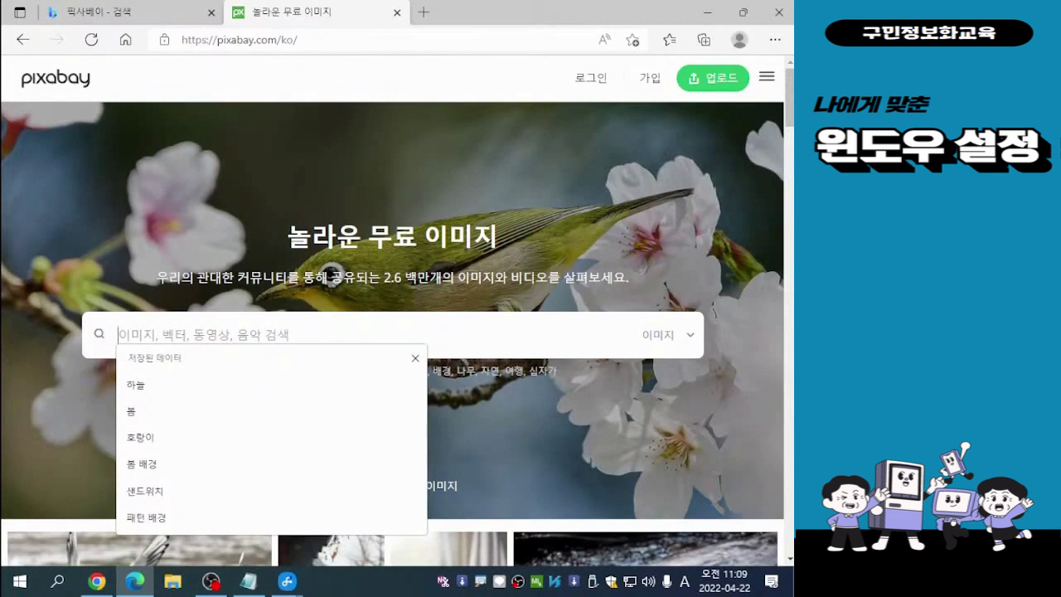
{"action": "type", "text": "pi"}
{"action": "key", "text": "BackSpace"}
{"action": "key", "text": "BackSpace"}
{"action": "key", "text": "Hangul"}
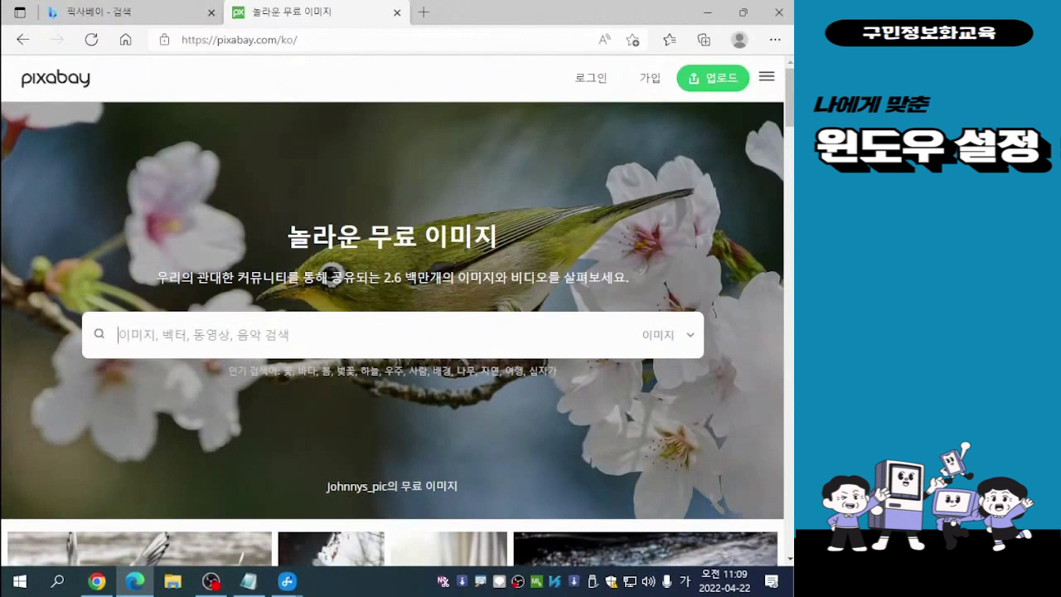
{"action": "type", "text": "하늘"}
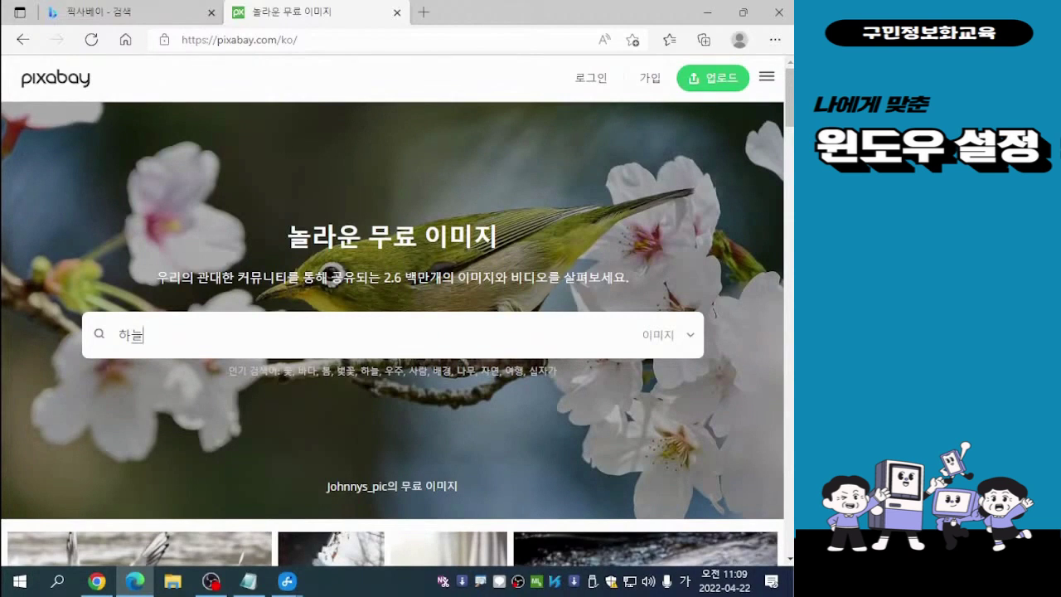
{"action": "key", "text": "Return"}
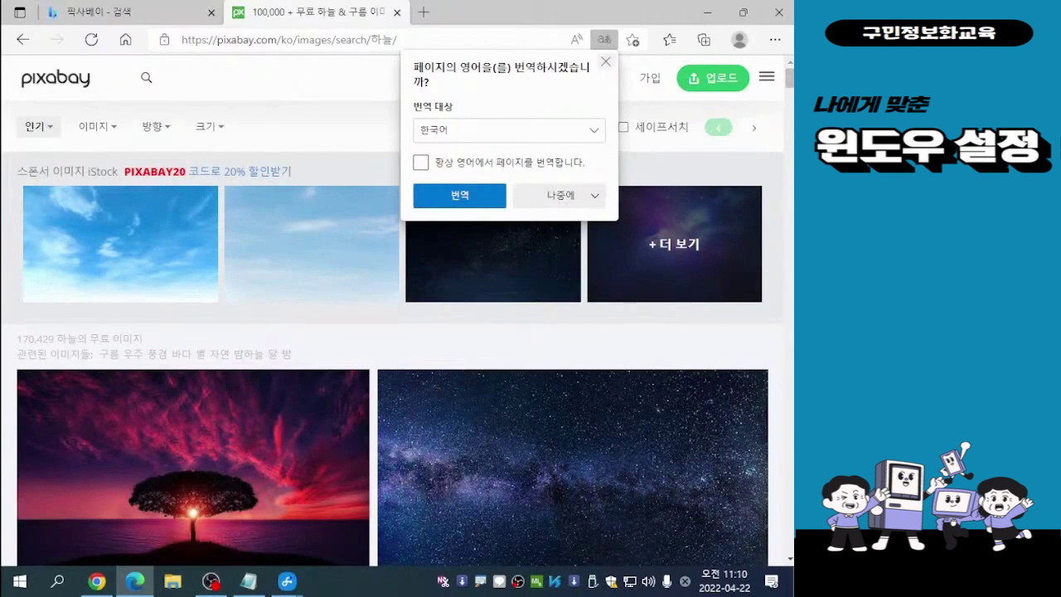
{"action": "left_click", "coordinate": [605, 61]}
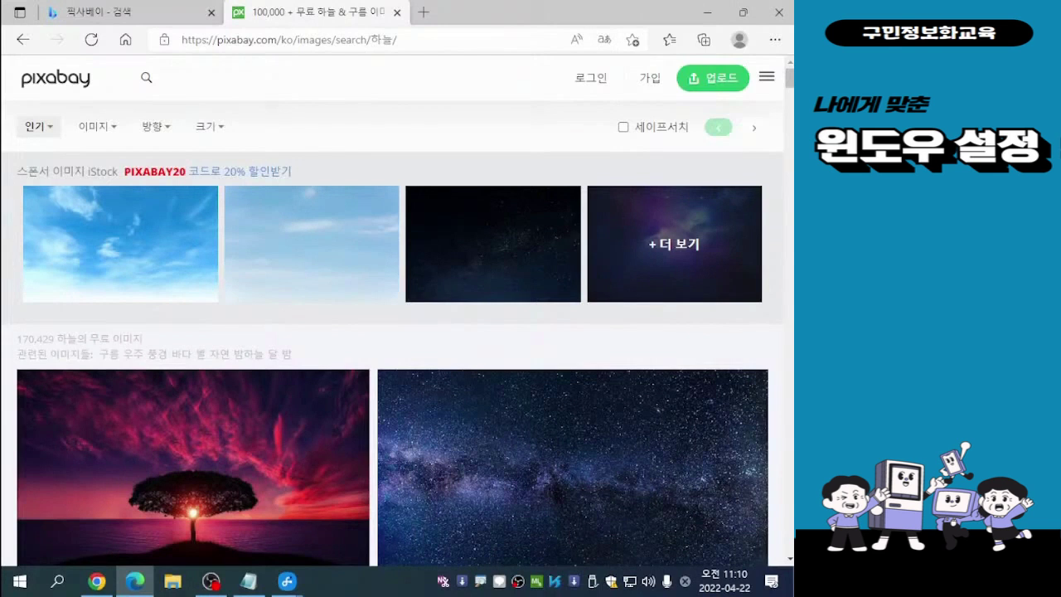
Browse the 하늘 image results and open the photo of birds flying over a sunlit beach
{"action": "scroll", "coordinate": [571, 398], "scroll_direction": "down", "scroll_amount": 1}
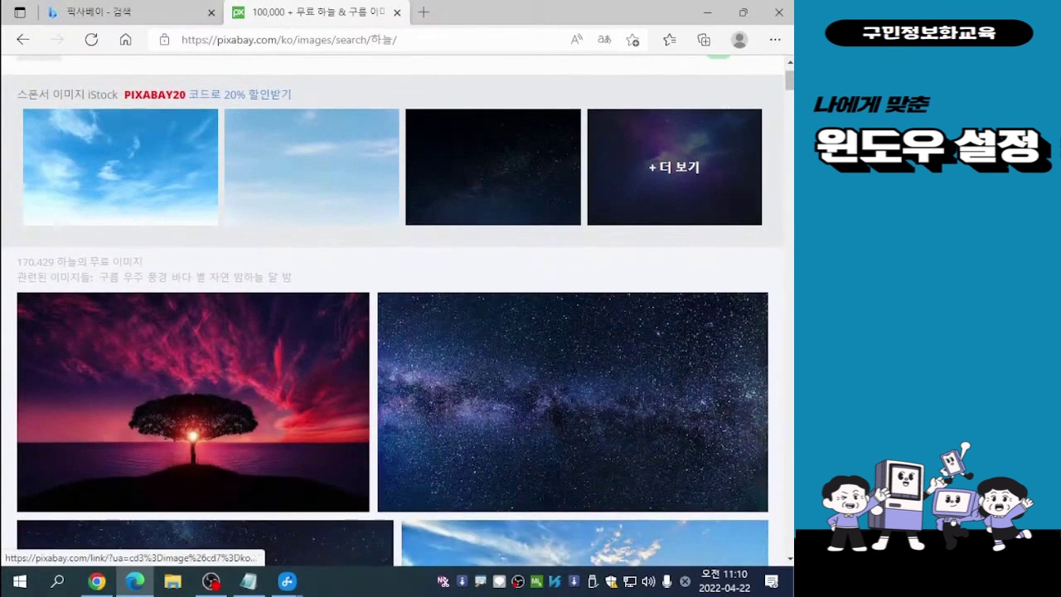
{"action": "scroll", "coordinate": [393, 310], "scroll_direction": "up", "scroll_amount": 1}
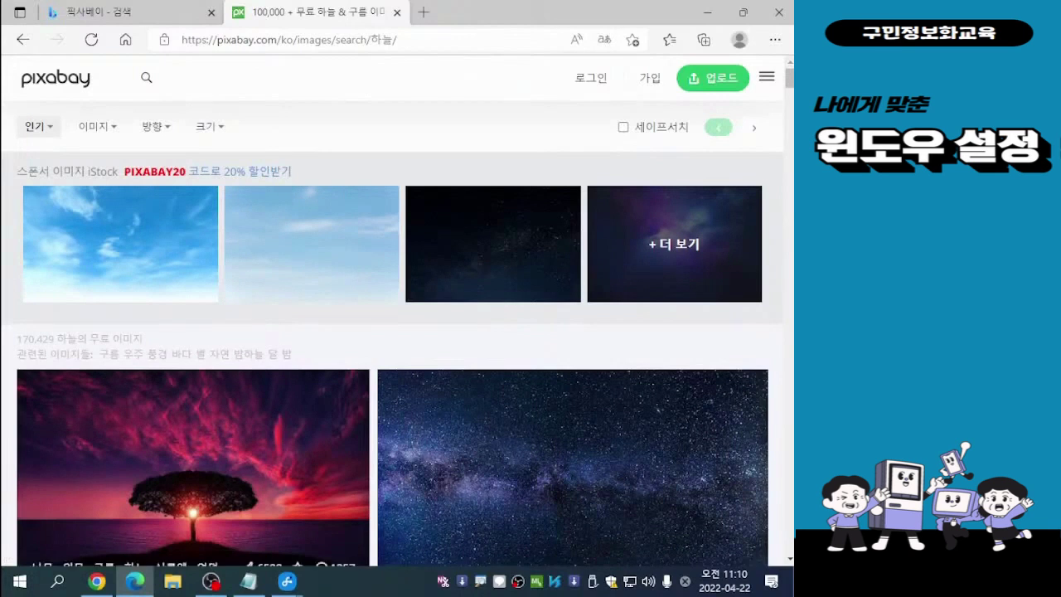
{"action": "scroll", "coordinate": [663, 404], "scroll_direction": "down", "scroll_amount": 3}
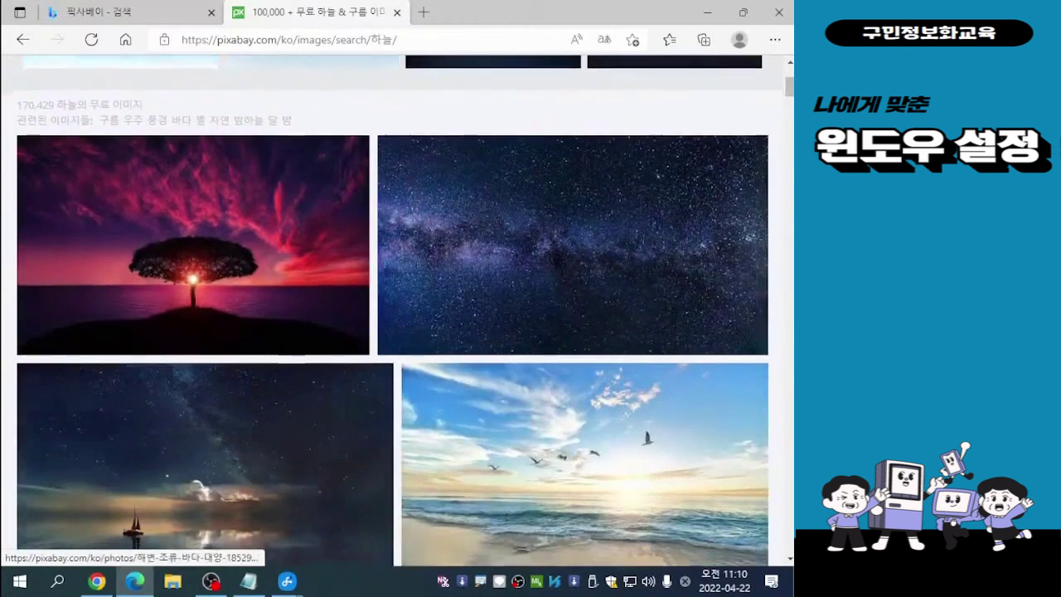
{"action": "scroll", "coordinate": [663, 404], "scroll_direction": "down", "scroll_amount": 2}
{"action": "scroll", "coordinate": [663, 404], "scroll_direction": "down", "scroll_amount": 3}
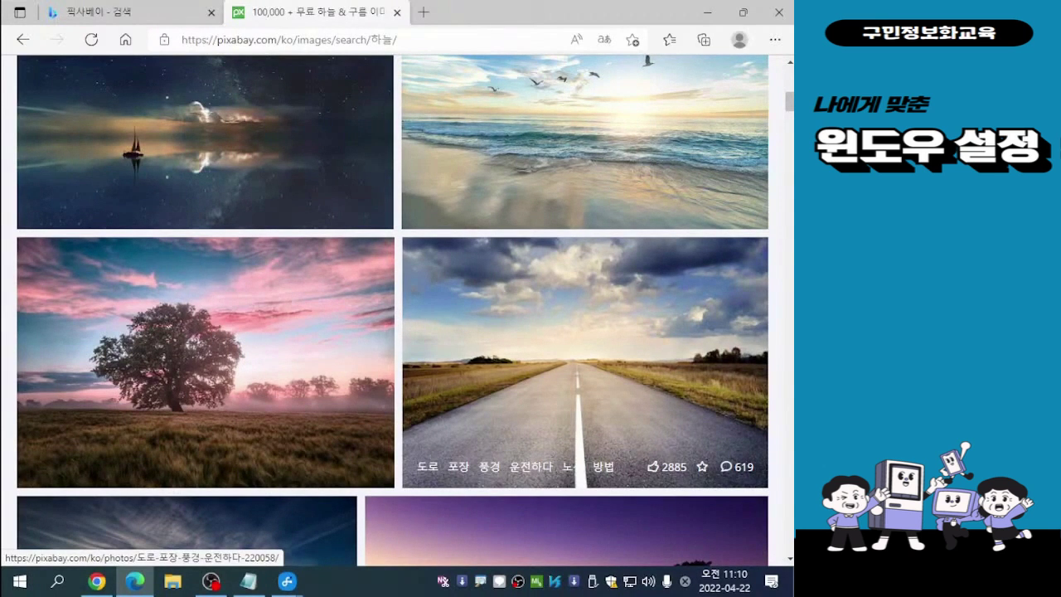
{"action": "scroll", "coordinate": [580, 456], "scroll_direction": "down", "scroll_amount": 4}
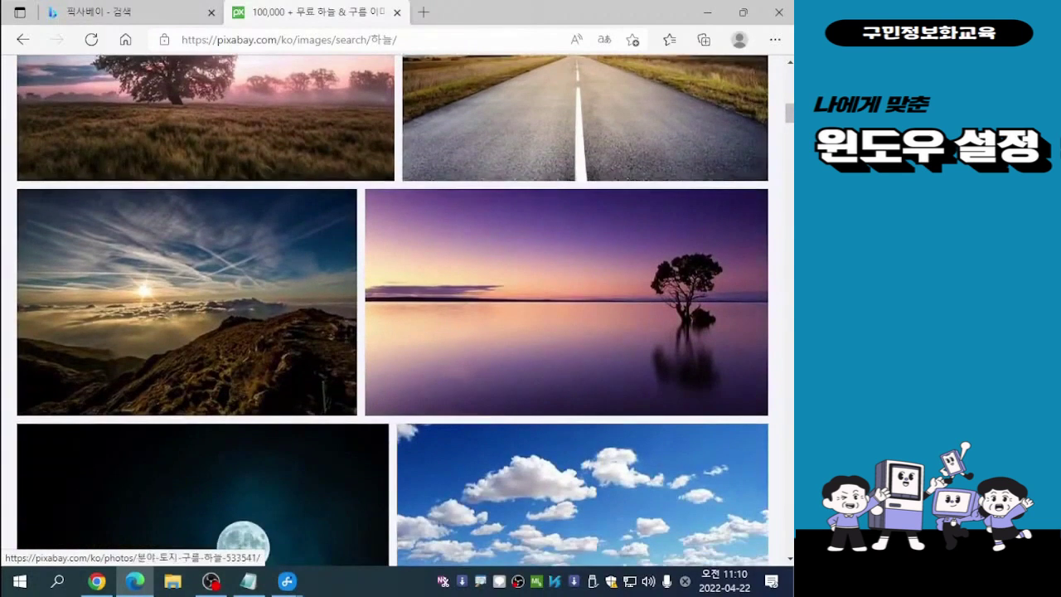
{"action": "scroll", "coordinate": [580, 456], "scroll_direction": "down", "scroll_amount": 2}
{"action": "scroll", "coordinate": [580, 456], "scroll_direction": "up", "scroll_amount": 2}
{"action": "scroll", "coordinate": [581, 456], "scroll_direction": "up", "scroll_amount": 1}
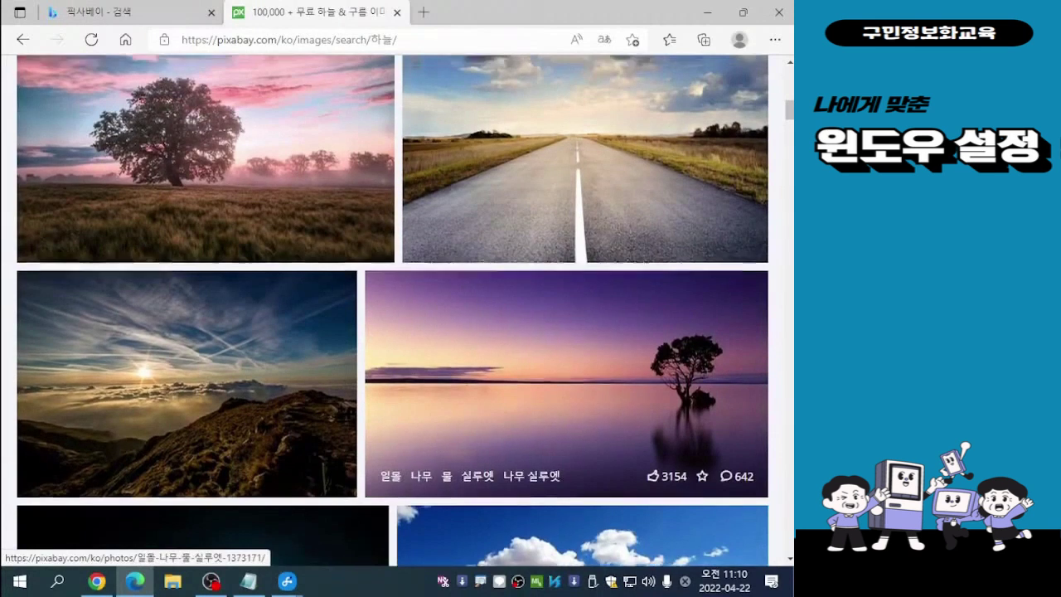
{"action": "scroll", "coordinate": [581, 455], "scroll_direction": "up", "scroll_amount": 1}
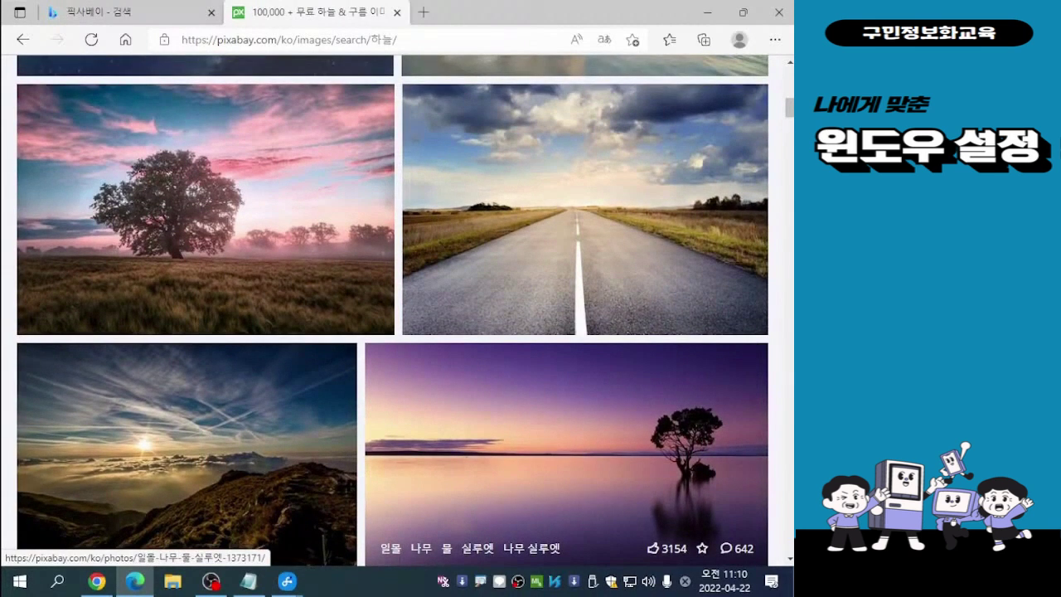
{"action": "scroll", "coordinate": [580, 456], "scroll_direction": "up", "scroll_amount": 3}
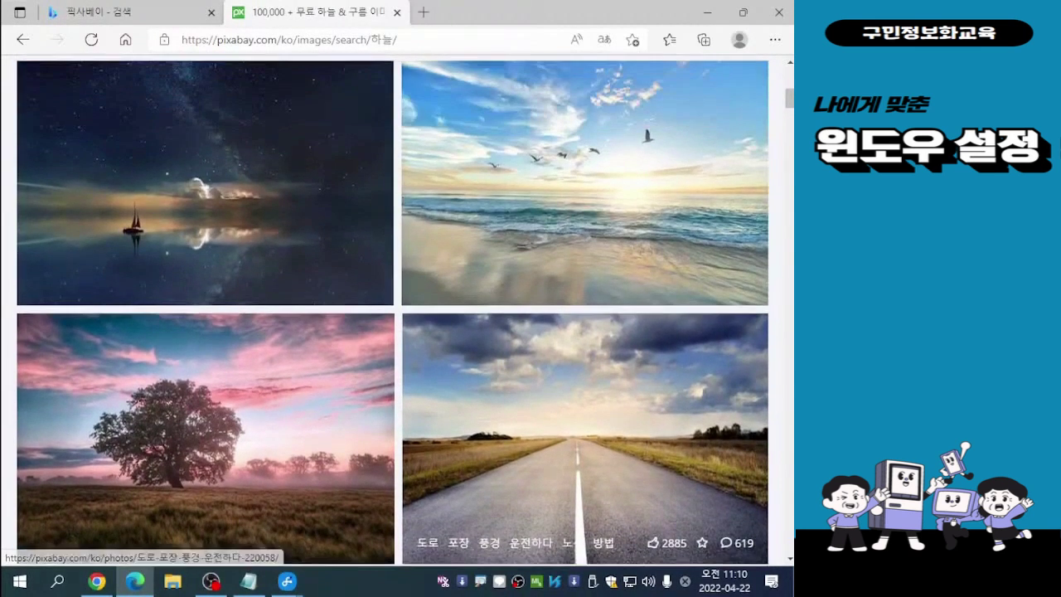
{"action": "left_click", "coordinate": [584, 182]}
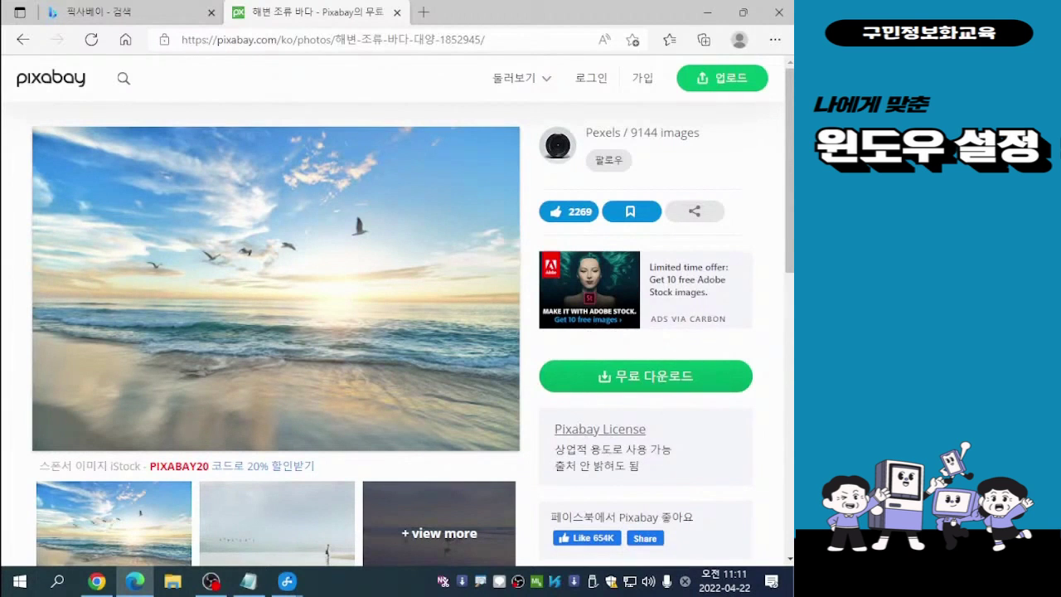
Download the beach photo free as a 1920×1277 JPG, completing the 로봇이 아닙니다 check
{"action": "left_click", "coordinate": [645, 377]}
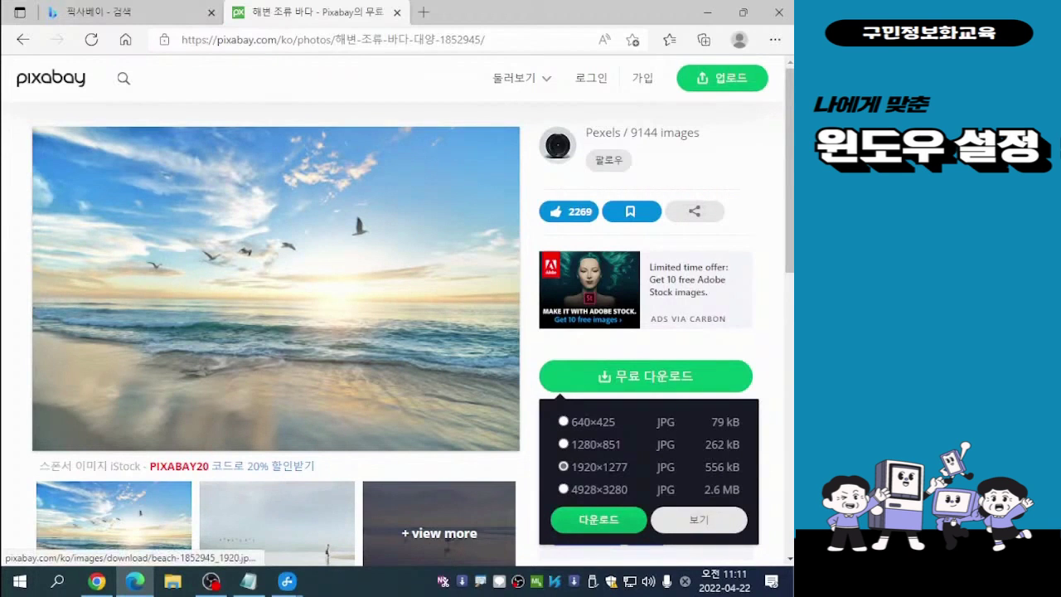
{"action": "left_click", "coordinate": [597, 521]}
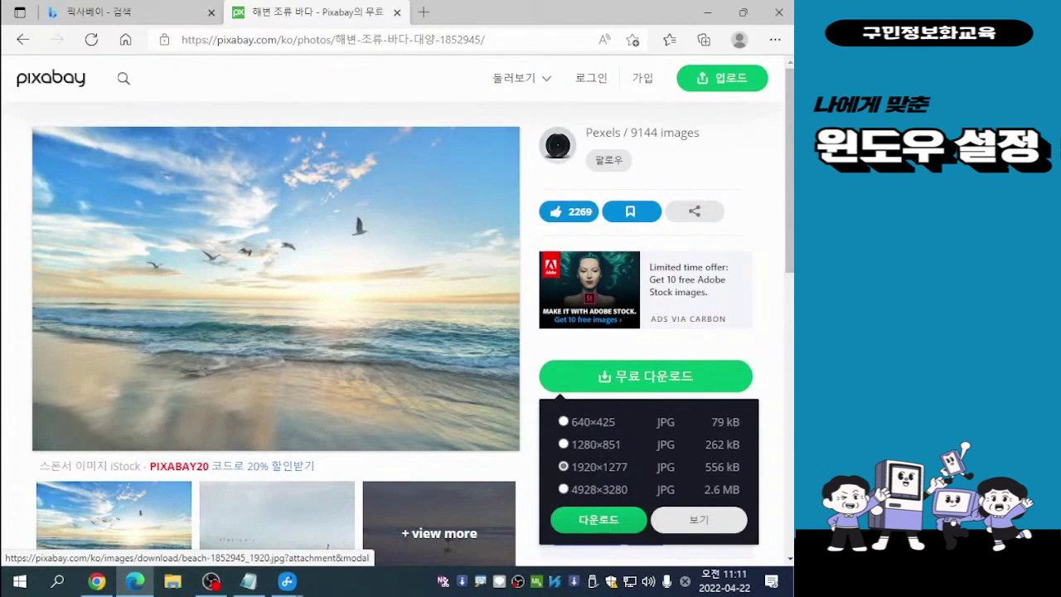
{"action": "left_click", "coordinate": [599, 520]}
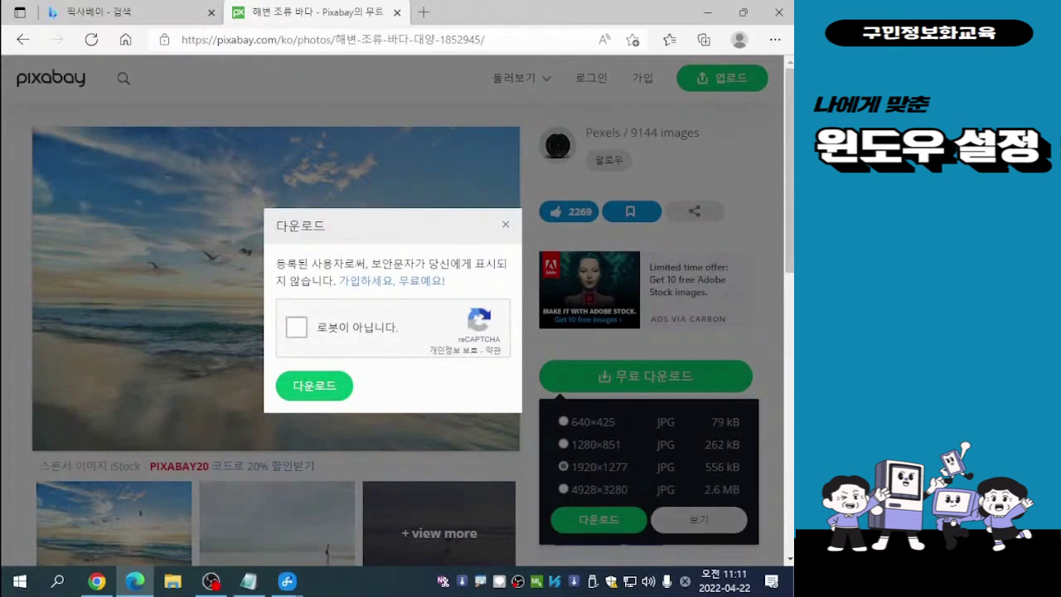
{"action": "left_click", "coordinate": [297, 328]}
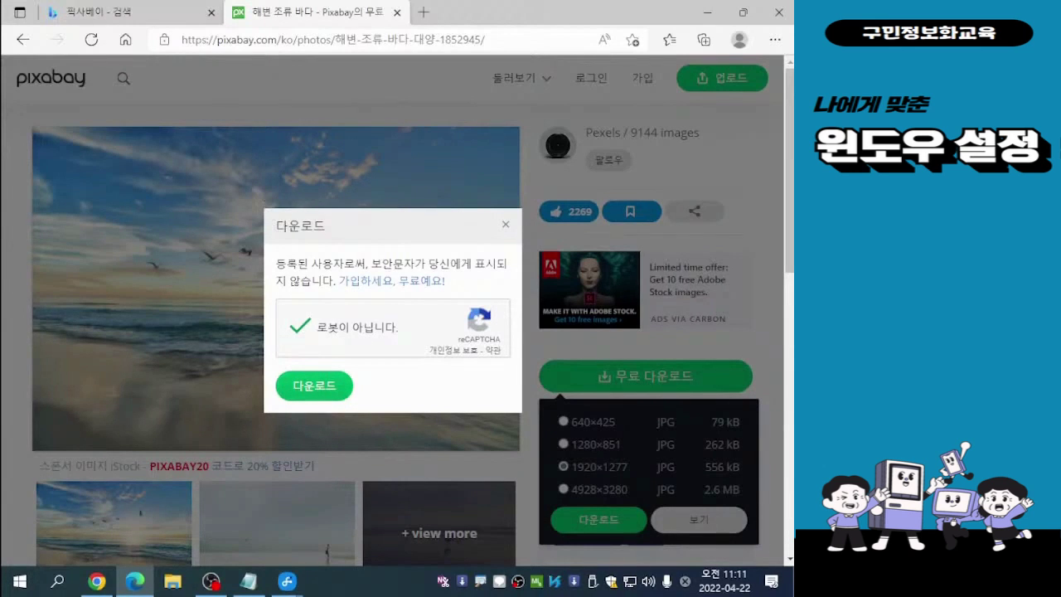
{"action": "left_click", "coordinate": [314, 386]}
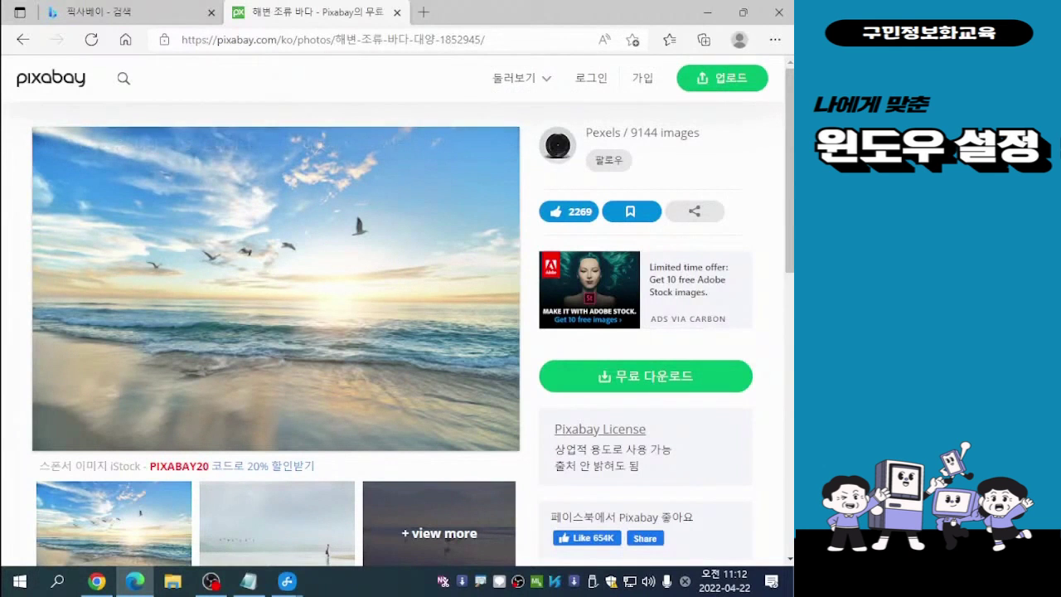
Return to the 하늘 results, dismiss the translation offer, and open the photo of white clouds over a brown field
{"action": "scroll", "coordinate": [276, 332], "scroll_direction": "down", "scroll_amount": 2}
{"action": "scroll", "coordinate": [276, 332], "scroll_direction": "up", "scroll_amount": 2}
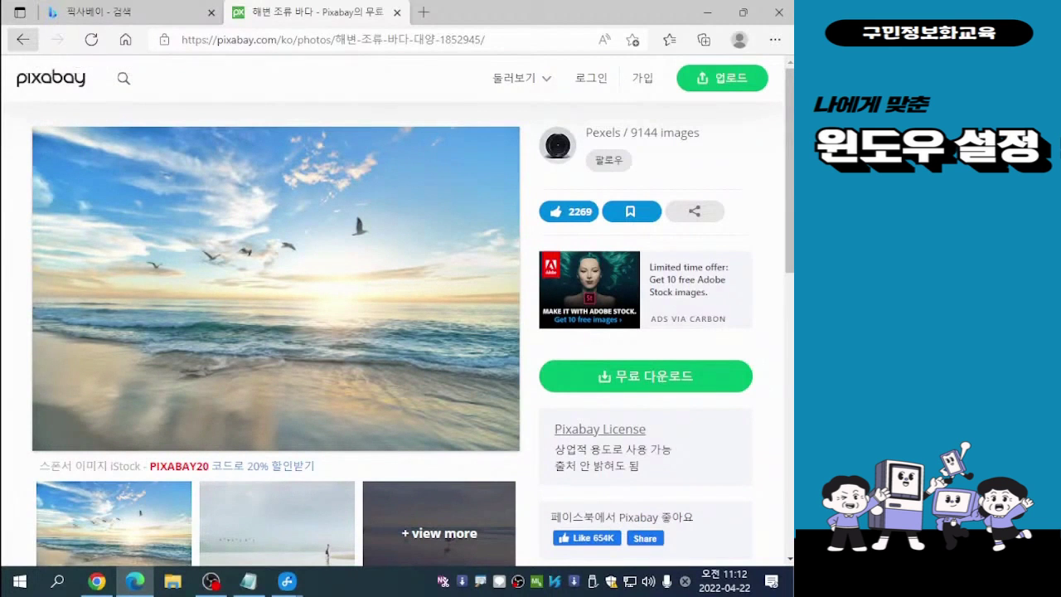
{"action": "left_click", "coordinate": [23, 40]}
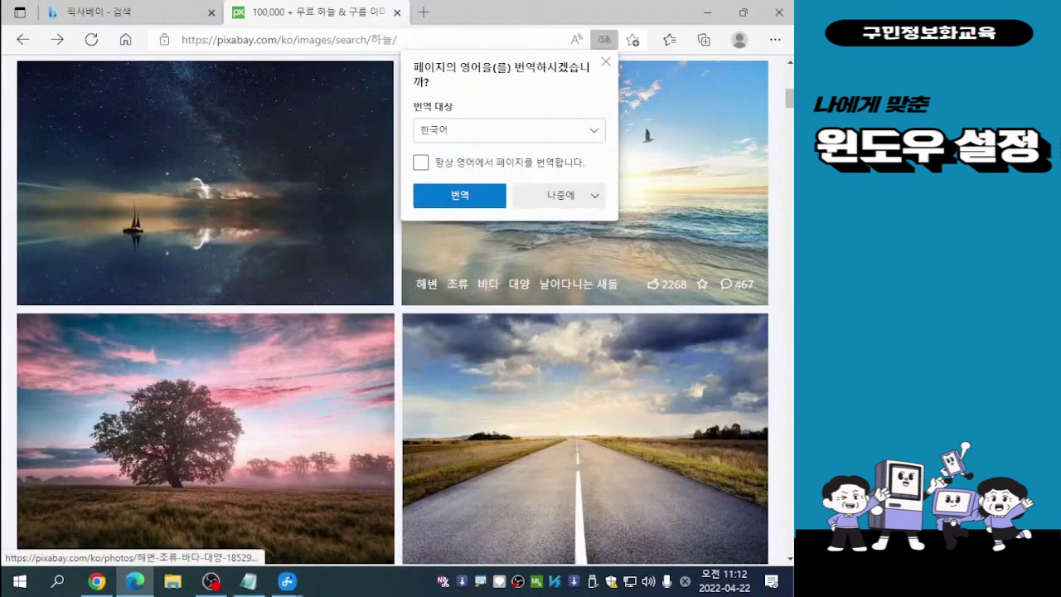
{"action": "left_click", "coordinate": [606, 61]}
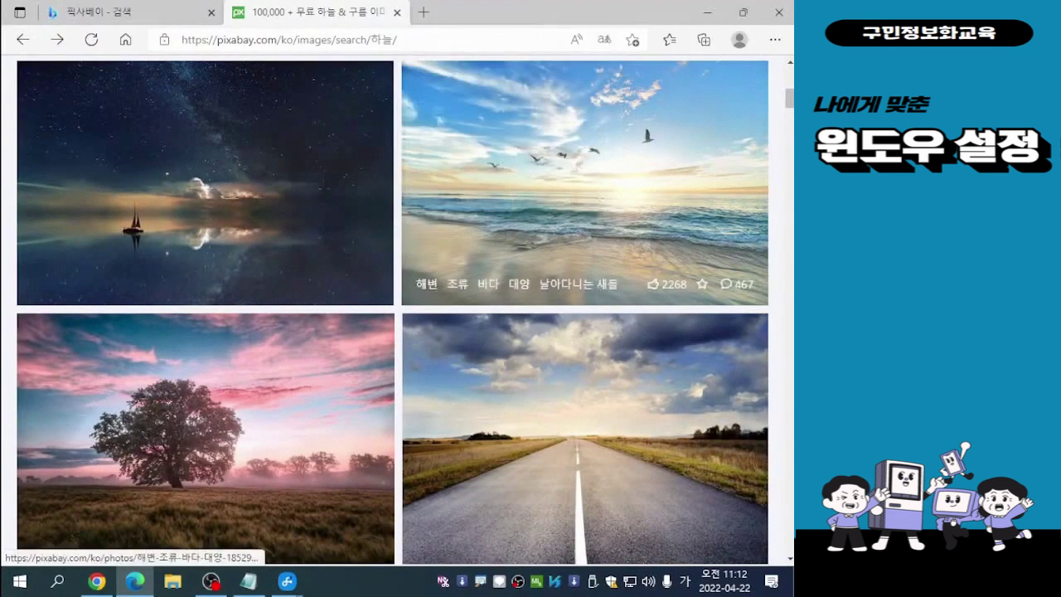
{"action": "scroll", "coordinate": [581, 373], "scroll_direction": "down", "scroll_amount": 7}
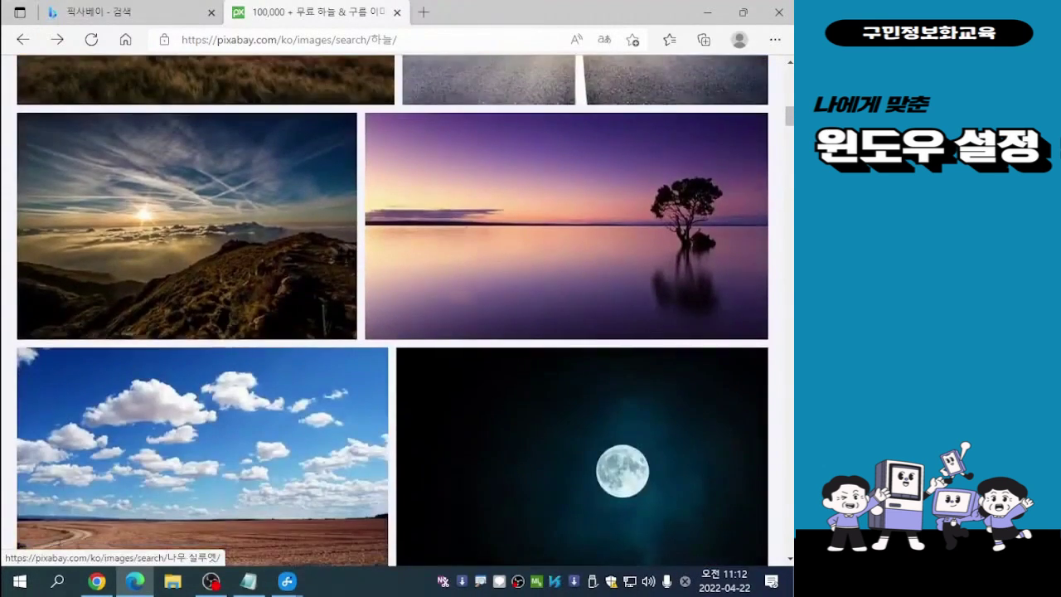
{"action": "scroll", "coordinate": [580, 373], "scroll_direction": "down", "scroll_amount": 2}
{"action": "scroll", "coordinate": [580, 373], "scroll_direction": "up", "scroll_amount": 3}
{"action": "scroll", "coordinate": [580, 373], "scroll_direction": "down", "scroll_amount": 4}
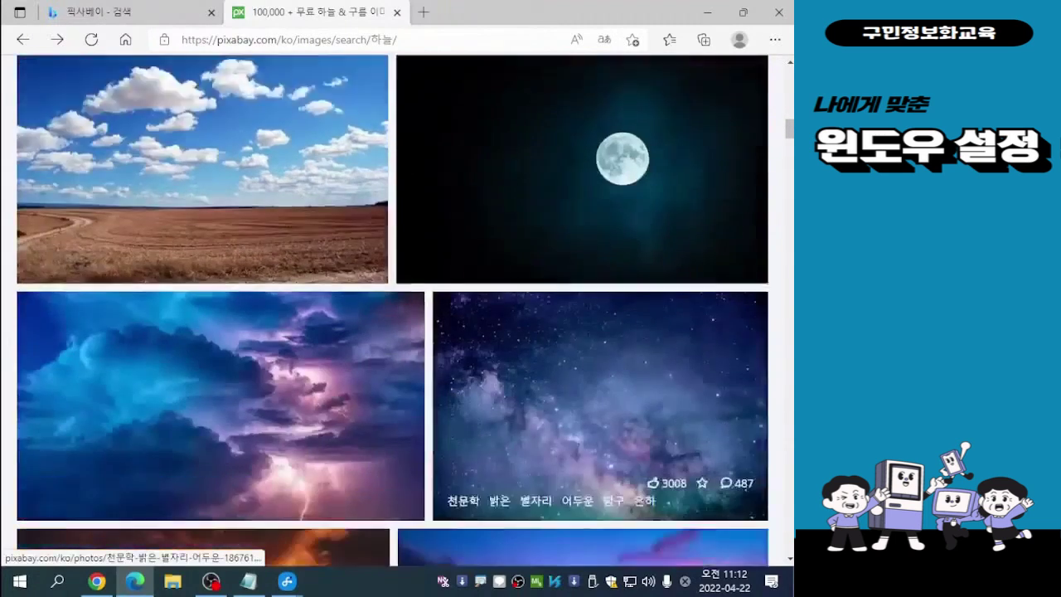
{"action": "scroll", "coordinate": [580, 373], "scroll_direction": "up", "scroll_amount": 2}
{"action": "left_click", "coordinate": [265, 257]}
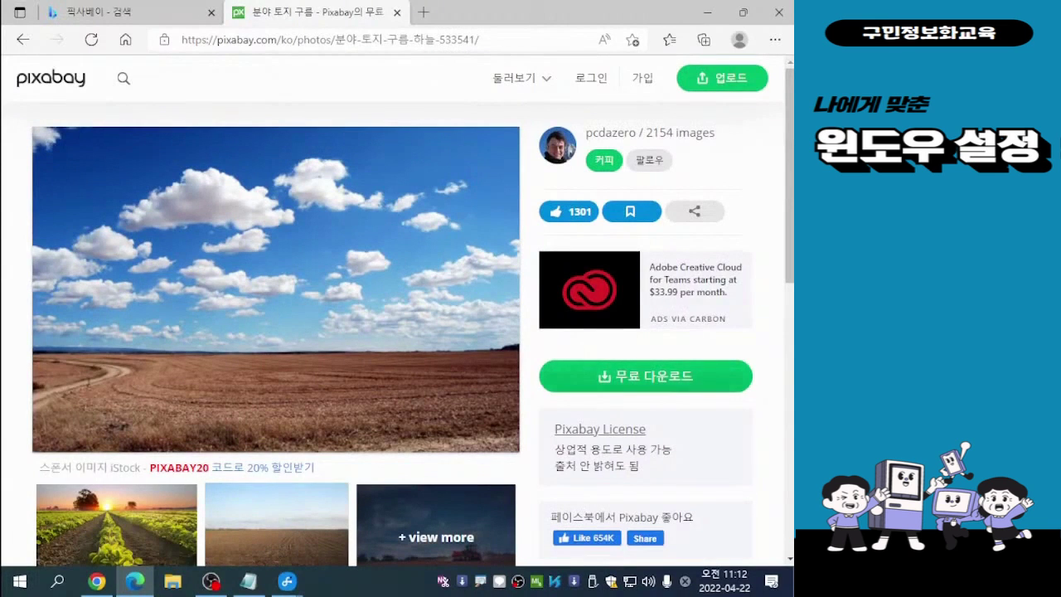
Download the field photo free as a 1920×1285 JPG, completing the 로봇이 아닙니다 check
{"action": "left_click", "coordinate": [646, 376]}
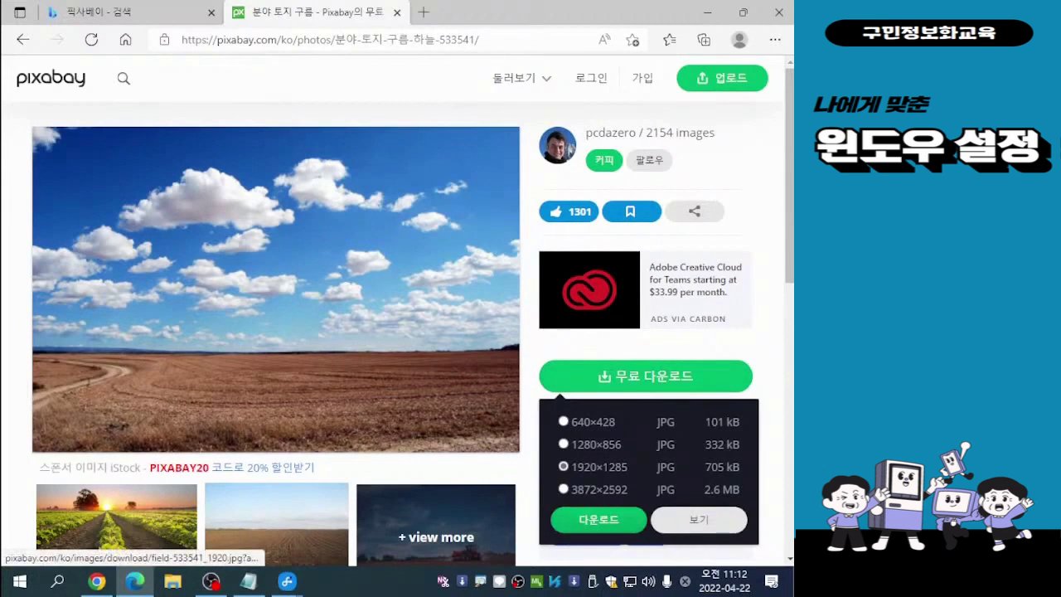
{"action": "left_click", "coordinate": [598, 519]}
{"action": "left_click", "coordinate": [296, 327]}
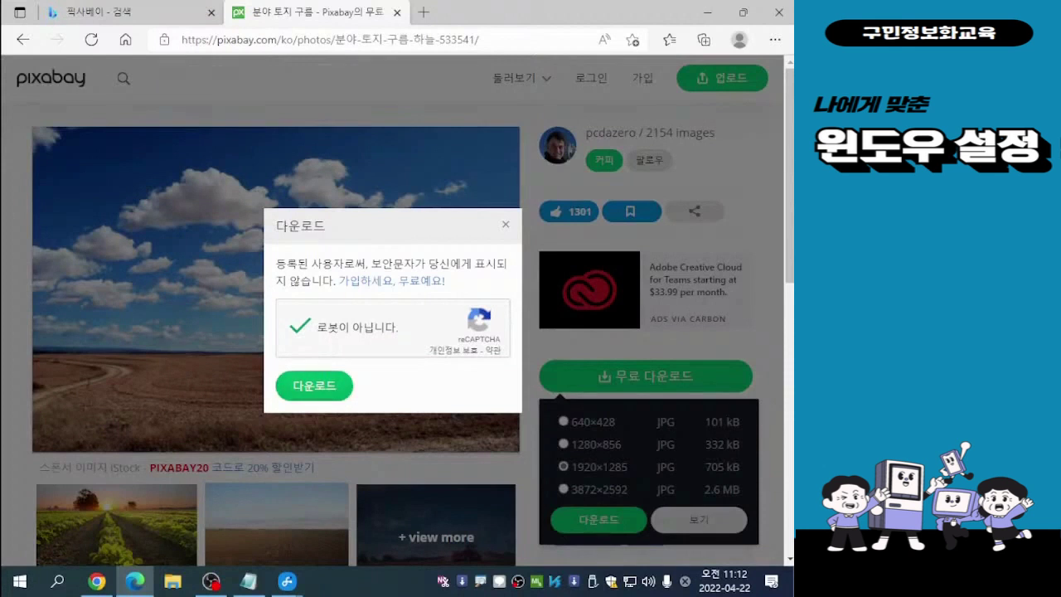
{"action": "left_click", "coordinate": [315, 385]}
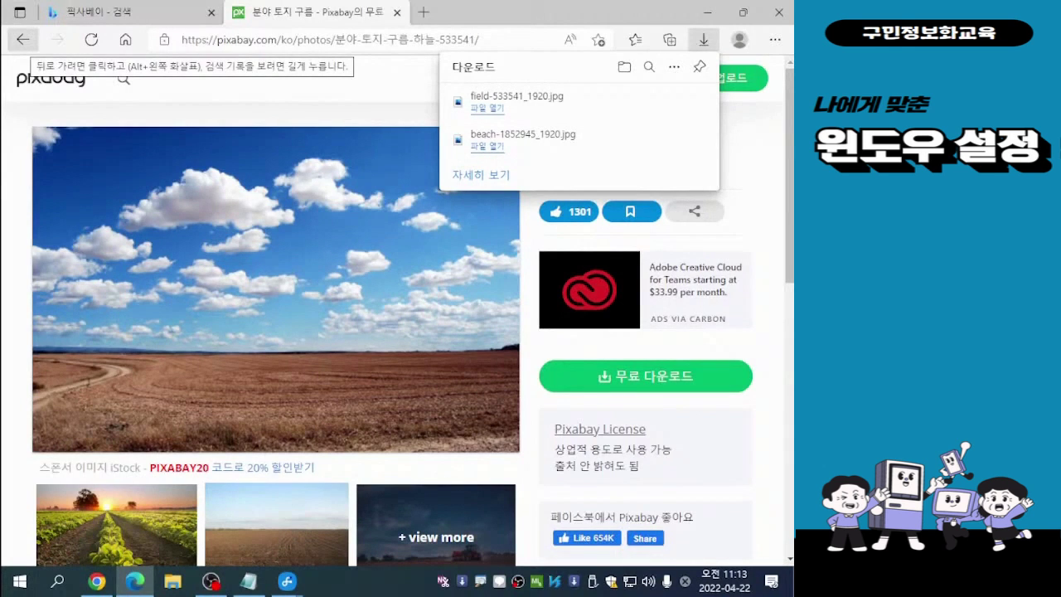
Go back to the 하늘 results, postpone the translation offer with 나중에, and return to the Pixabay home page
{"action": "left_click", "coordinate": [22, 39]}
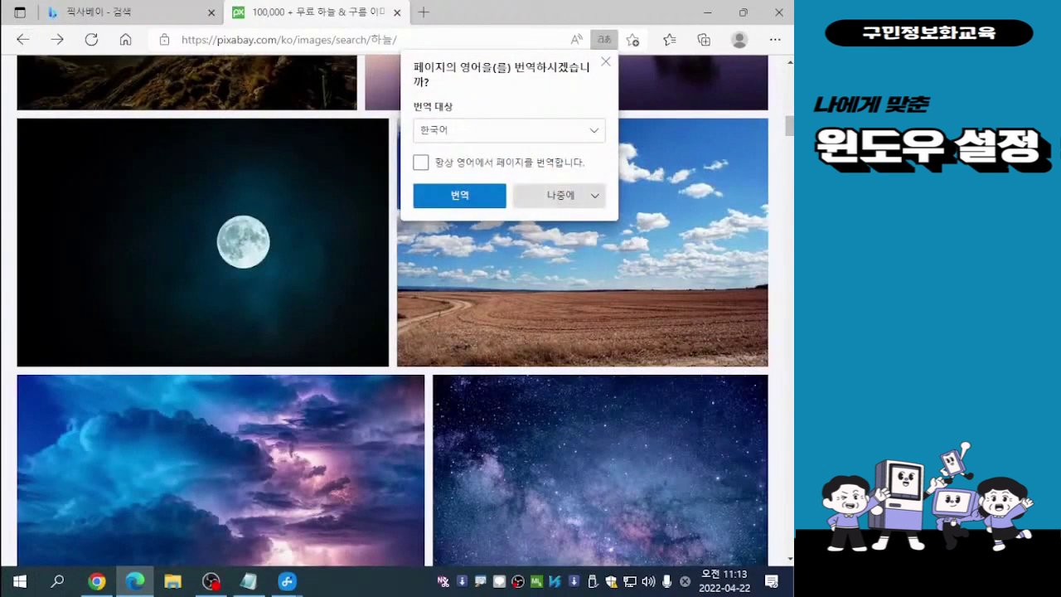
{"action": "left_click", "coordinate": [594, 194]}
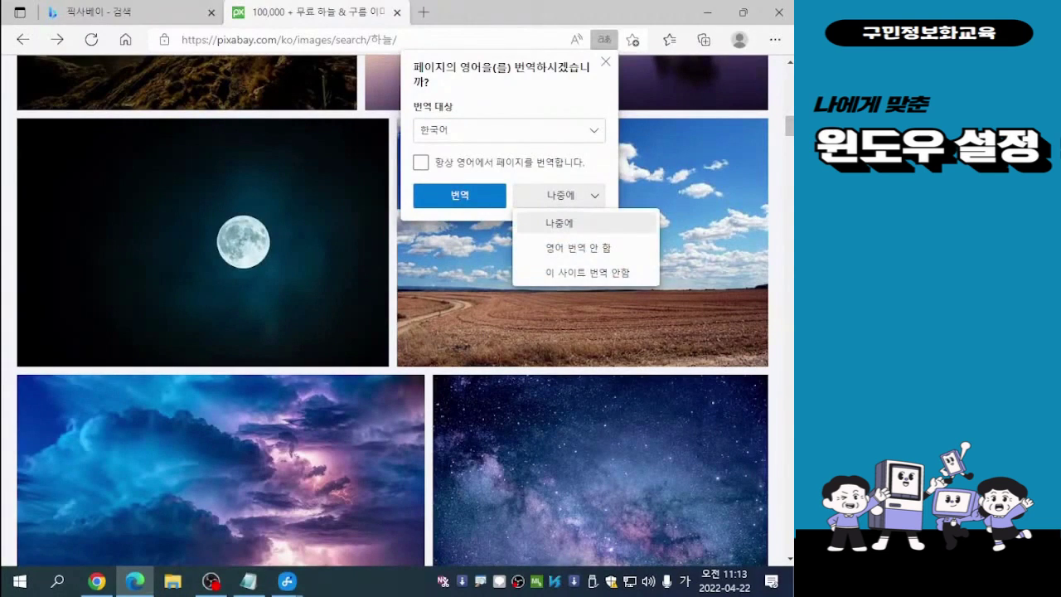
{"action": "left_click", "coordinate": [557, 222]}
{"action": "scroll", "coordinate": [563, 331], "scroll_direction": "up", "scroll_amount": 5}
{"action": "scroll", "coordinate": [564, 332], "scroll_direction": "up", "scroll_amount": 10}
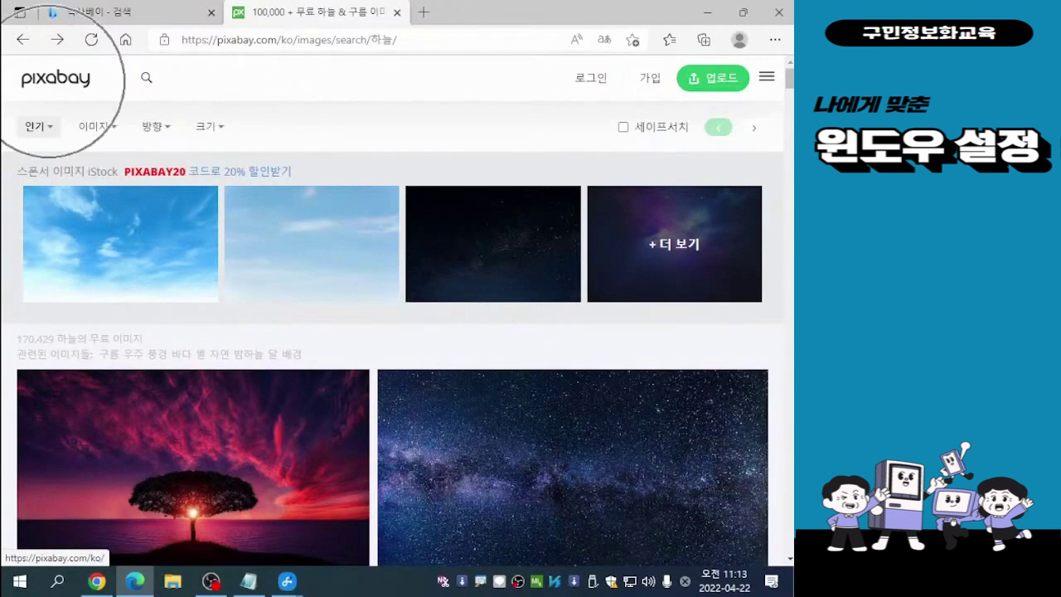
{"action": "left_click", "coordinate": [48, 82]}
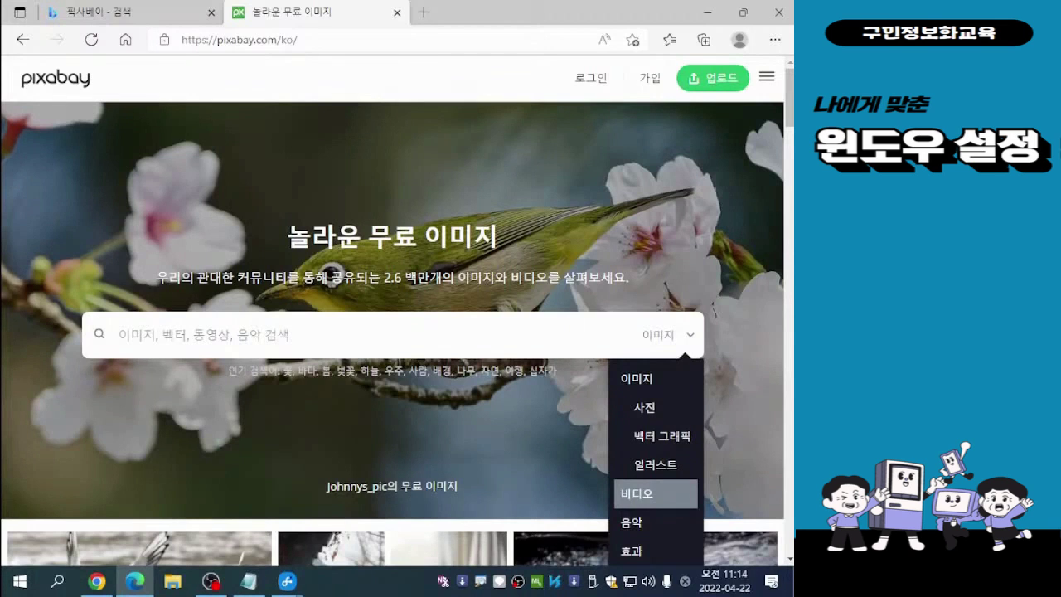
Set the home page's search category to 비디오 and look over the featured images below
{"action": "left_click", "coordinate": [655, 493]}
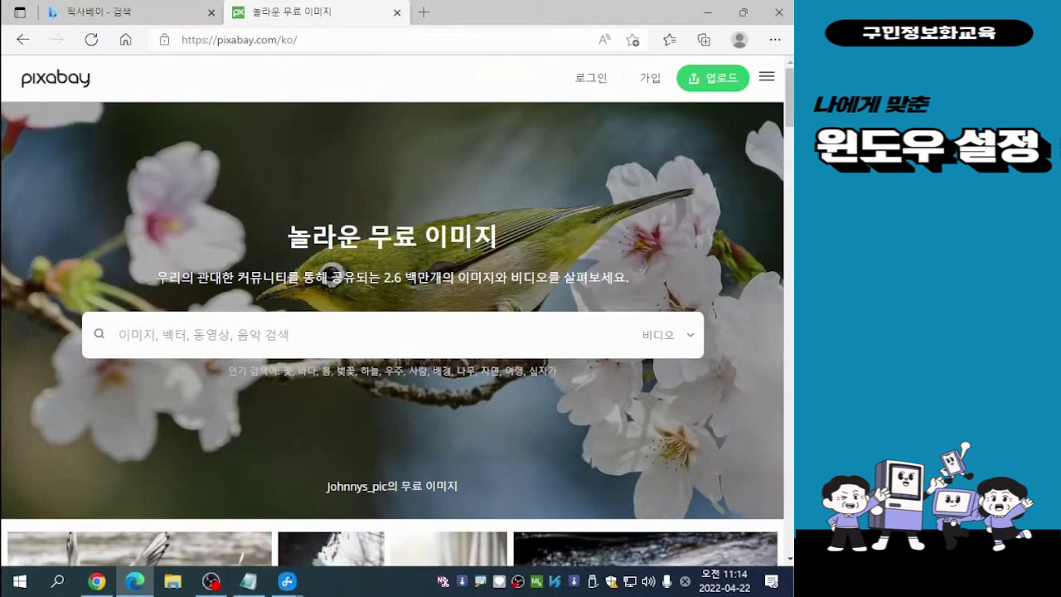
{"action": "scroll", "coordinate": [332, 273], "scroll_direction": "down", "scroll_amount": 3}
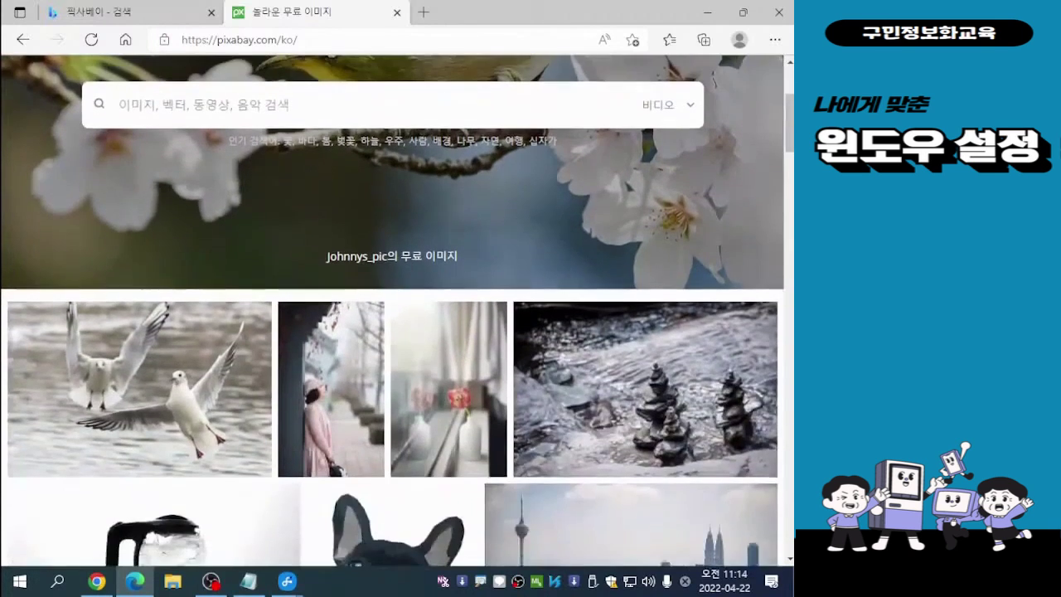
{"action": "scroll", "coordinate": [448, 398], "scroll_direction": "down", "scroll_amount": 3}
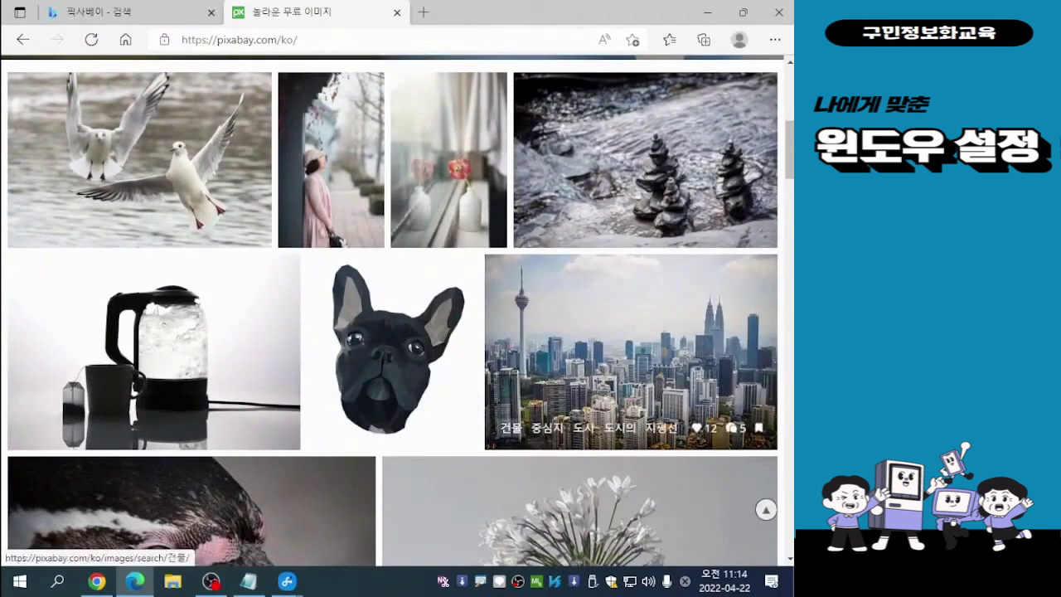
Search Pixabay's videos for 하늘 from the home page
{"action": "scroll", "coordinate": [331, 373], "scroll_direction": "up", "scroll_amount": 6}
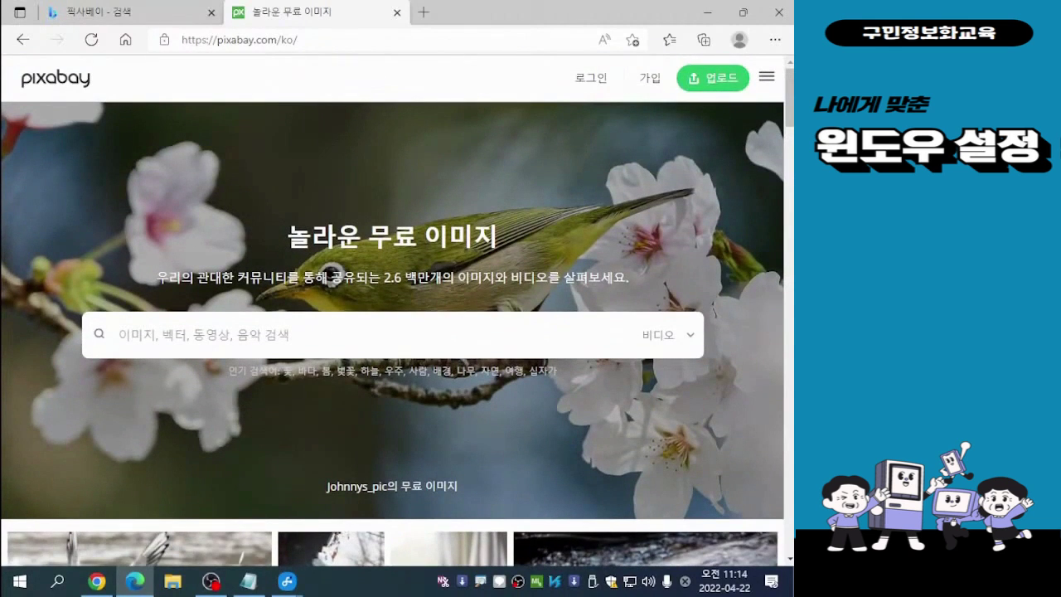
{"action": "left_click", "coordinate": [120, 334]}
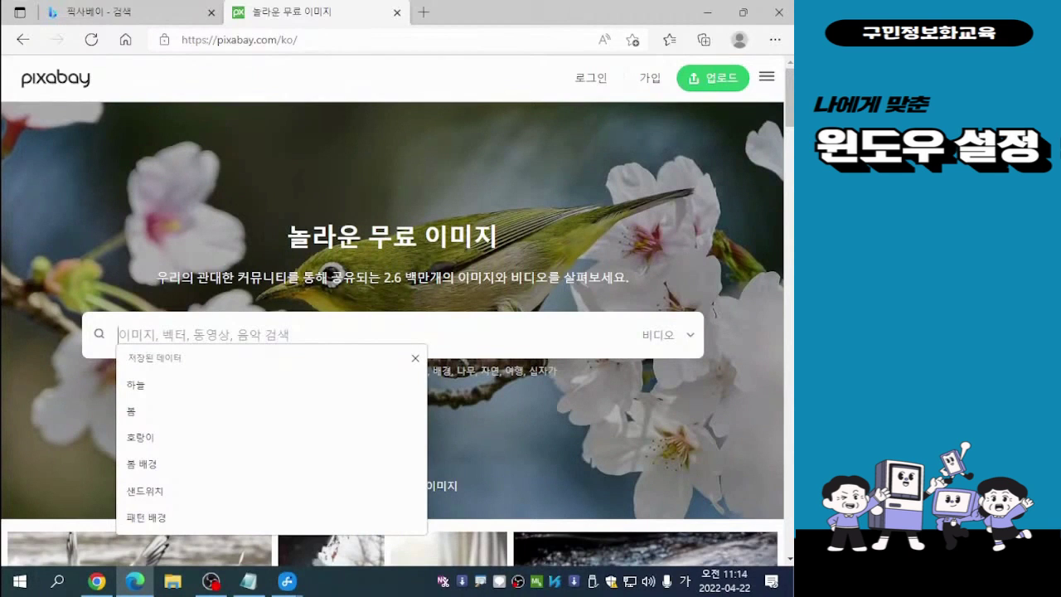
{"action": "type", "text": "하늘"}
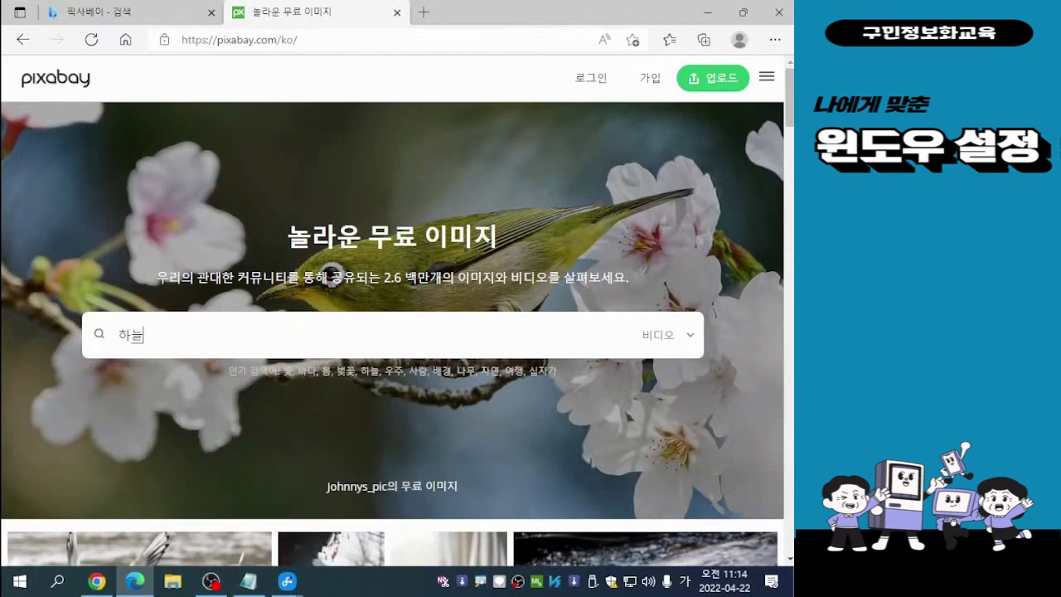
{"action": "key", "text": "Return"}
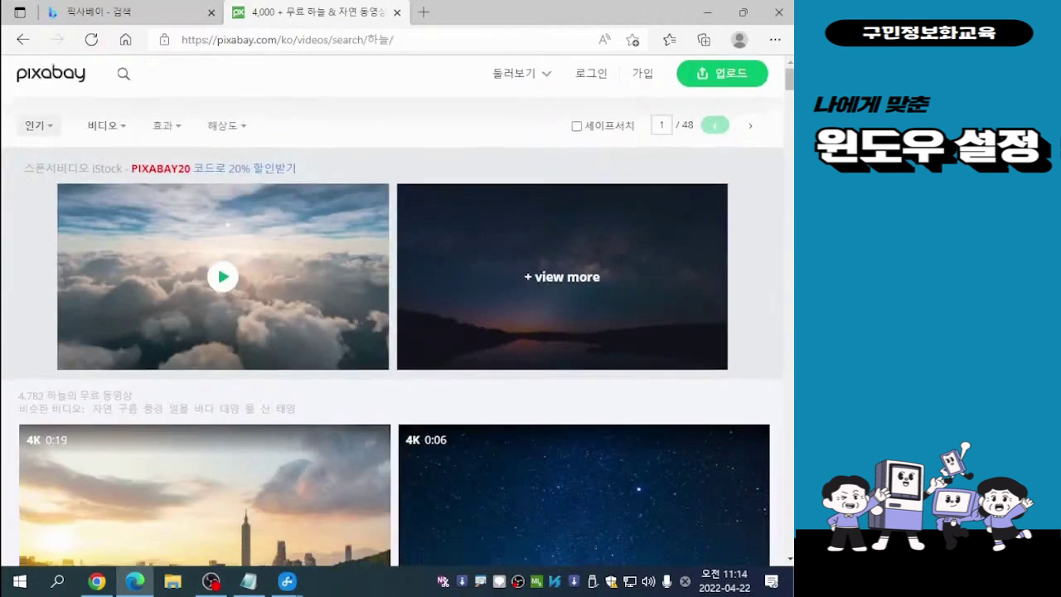
Open the 0:06 starry night sky video from the results and download it free as a 1920×1080 MP4
{"action": "scroll", "coordinate": [207, 315], "scroll_direction": "down", "scroll_amount": 3}
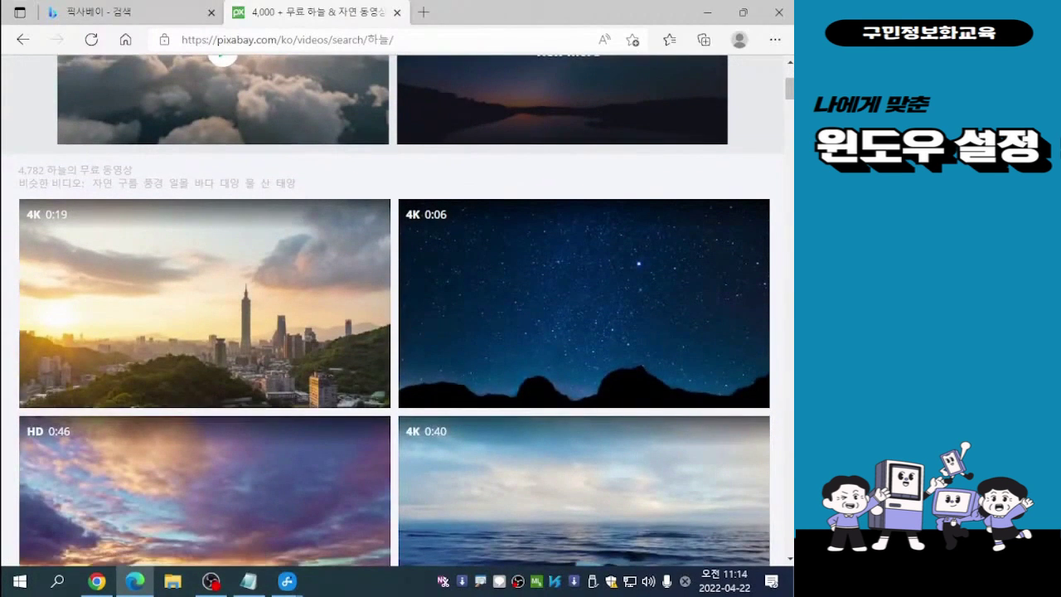
{"action": "scroll", "coordinate": [207, 373], "scroll_direction": "up", "scroll_amount": 2}
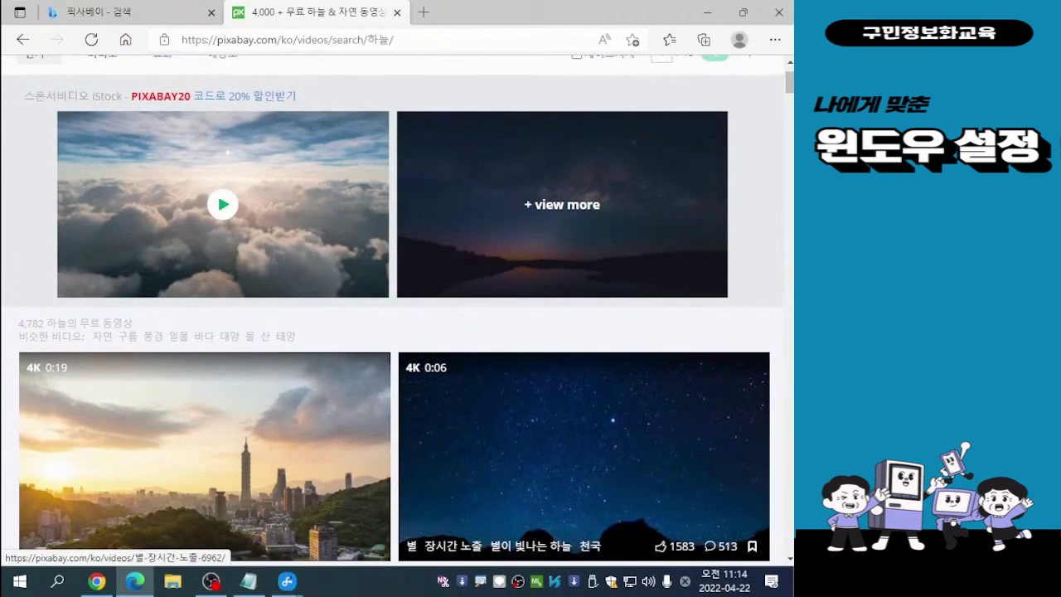
{"action": "scroll", "coordinate": [611, 419], "scroll_direction": "down", "scroll_amount": 2}
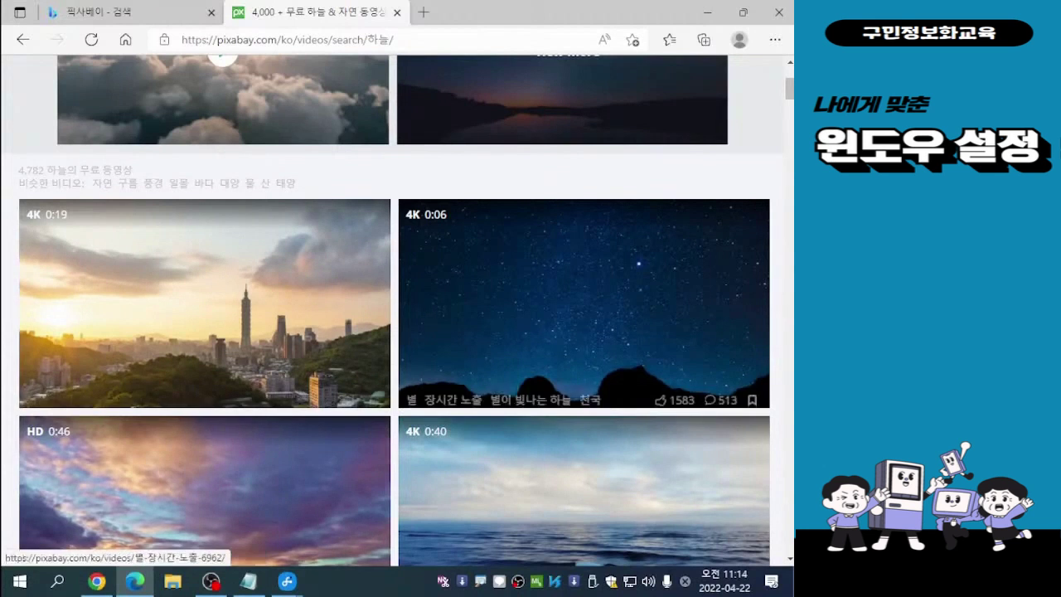
{"action": "scroll", "coordinate": [590, 404], "scroll_direction": "up", "scroll_amount": 1}
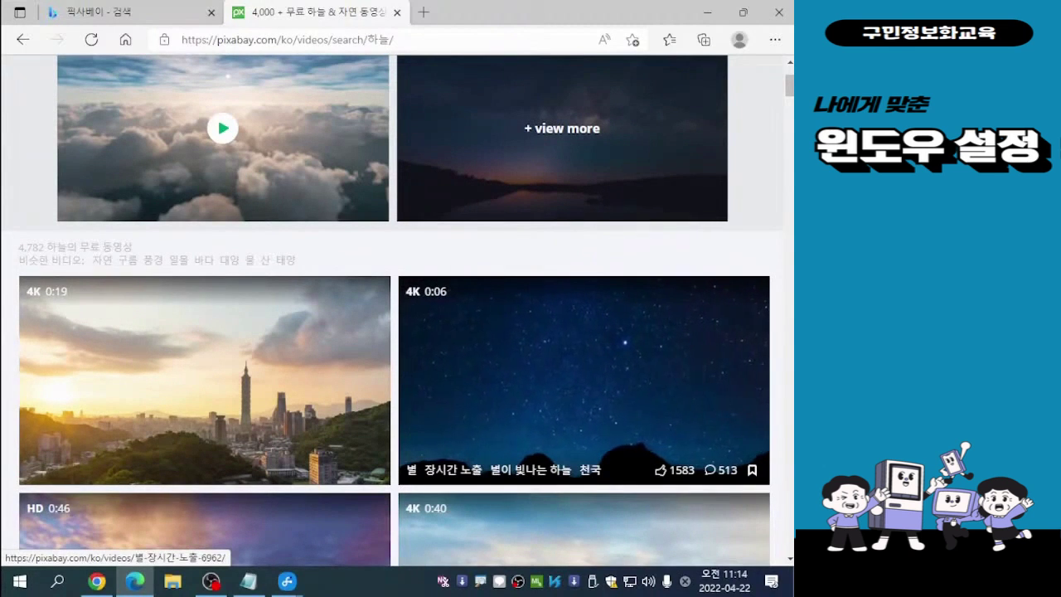
{"action": "left_click", "coordinate": [650, 340]}
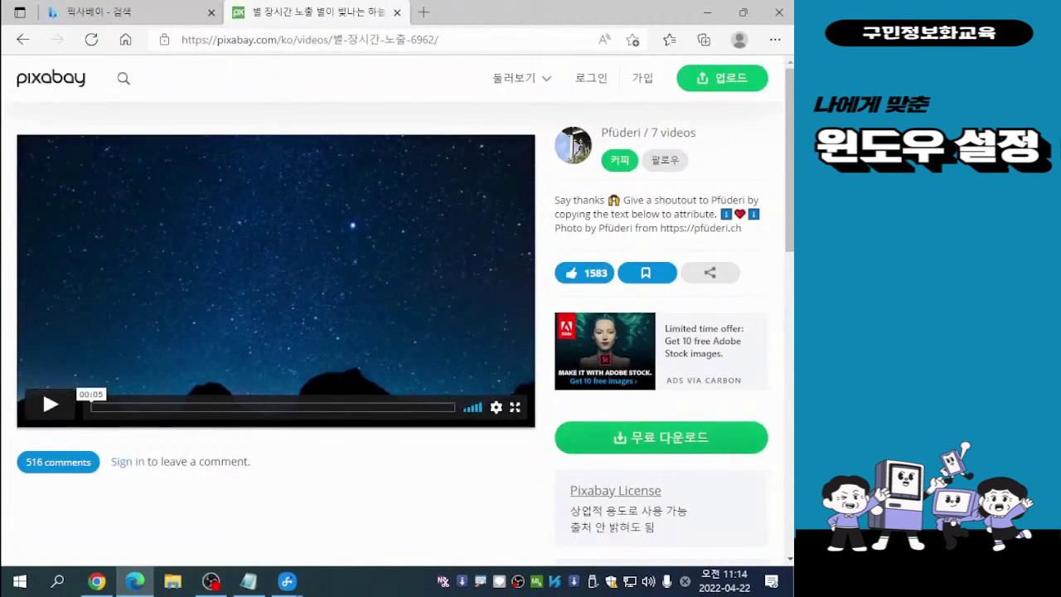
{"action": "left_click", "coordinate": [663, 440]}
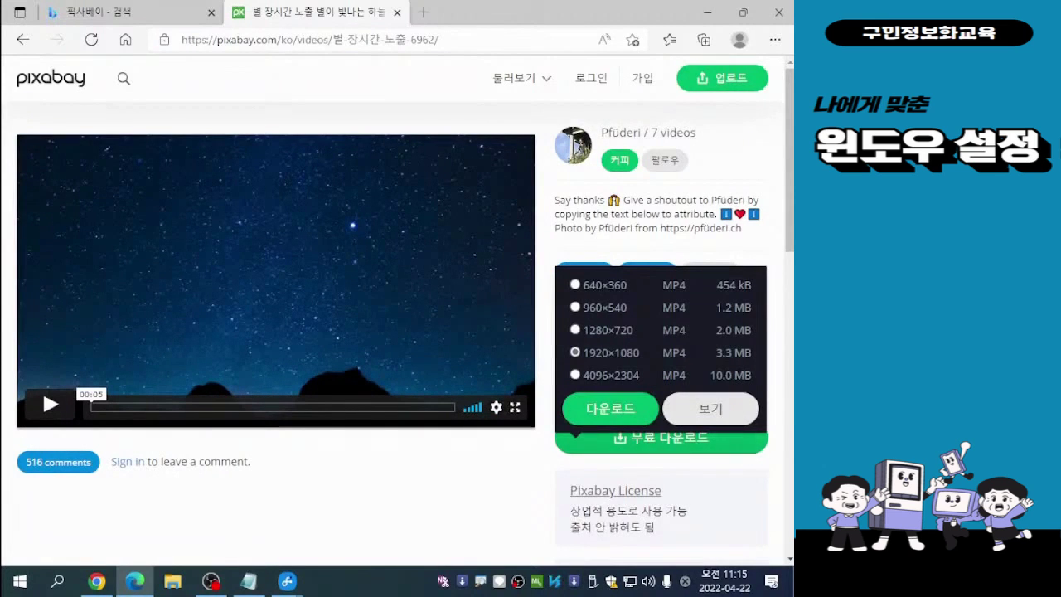
{"action": "left_click", "coordinate": [610, 408]}
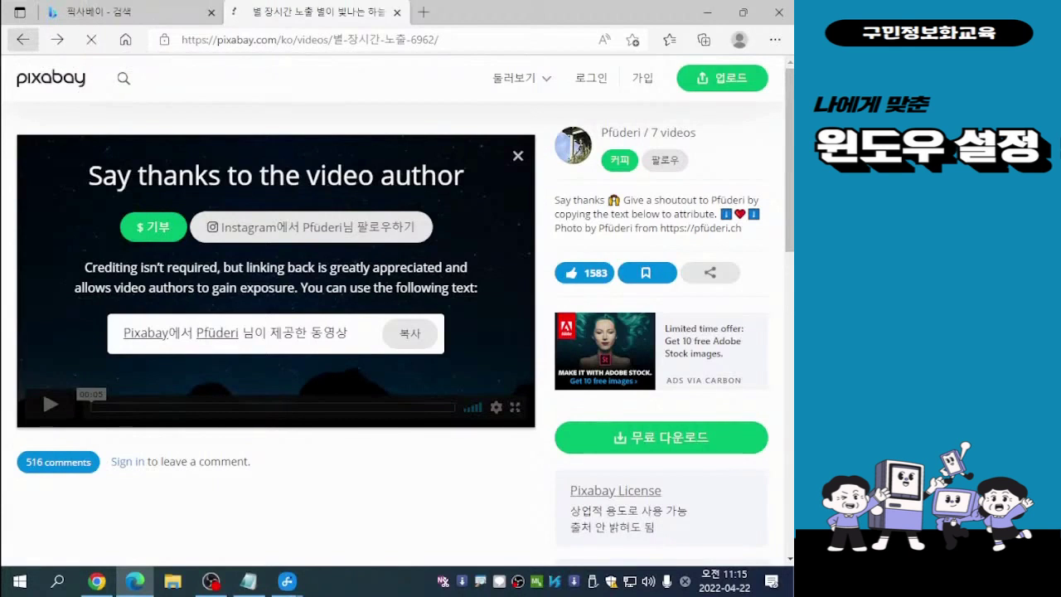
Return to the 하늘 video results and download the 0:11 clip of the sun above the clouds as a 2560×1440 MP4
{"action": "left_click", "coordinate": [22, 39]}
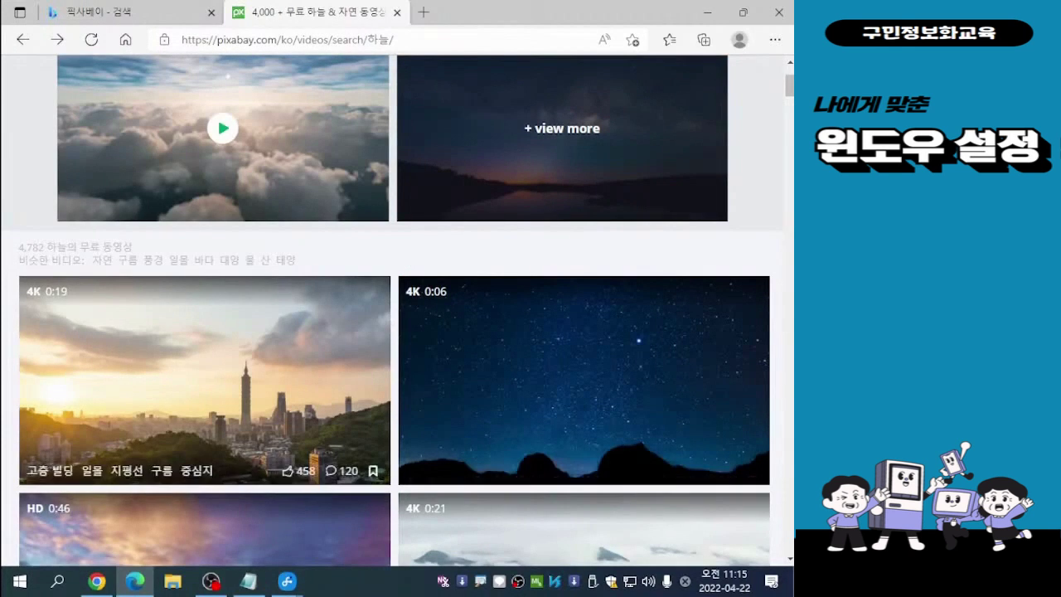
{"action": "scroll", "coordinate": [205, 348], "scroll_direction": "up", "scroll_amount": 2}
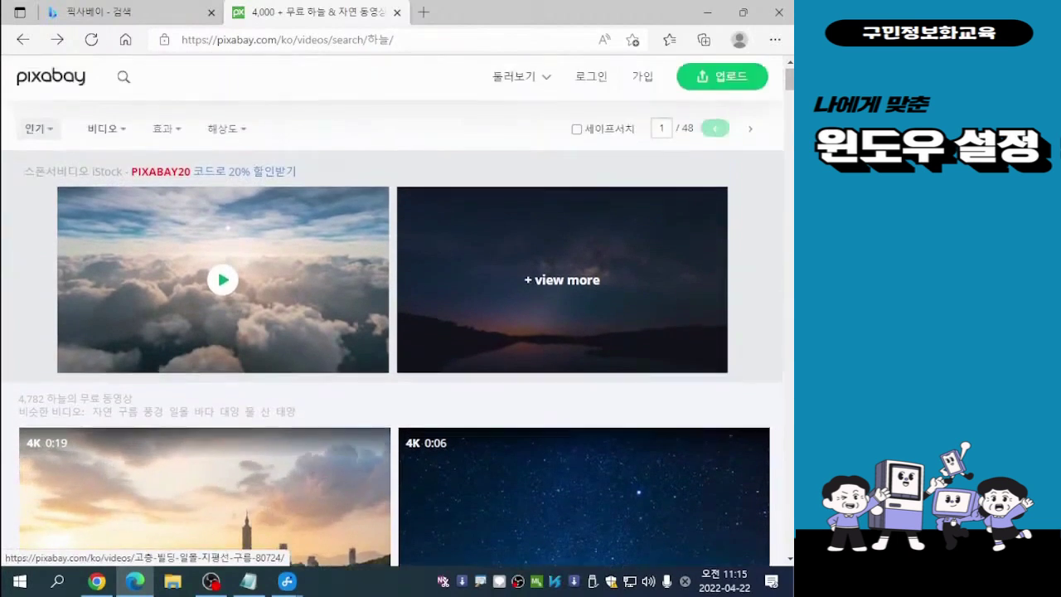
{"action": "scroll", "coordinate": [205, 348], "scroll_direction": "down", "scroll_amount": 3}
{"action": "scroll", "coordinate": [205, 348], "scroll_direction": "up", "scroll_amount": 2}
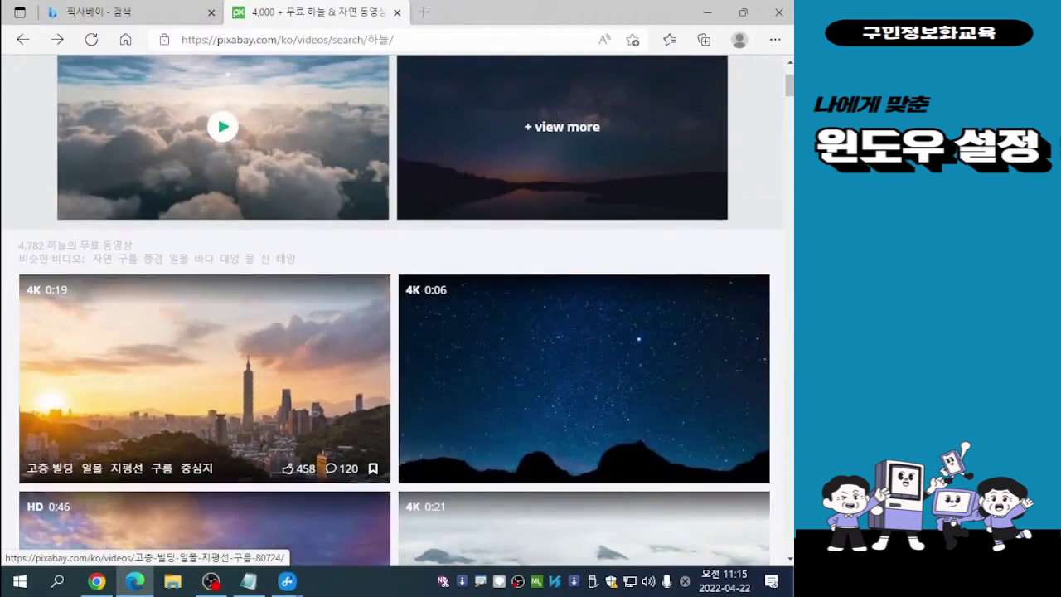
{"action": "scroll", "coordinate": [205, 348], "scroll_direction": "down", "scroll_amount": 4}
{"action": "scroll", "coordinate": [204, 290], "scroll_direction": "down", "scroll_amount": 3}
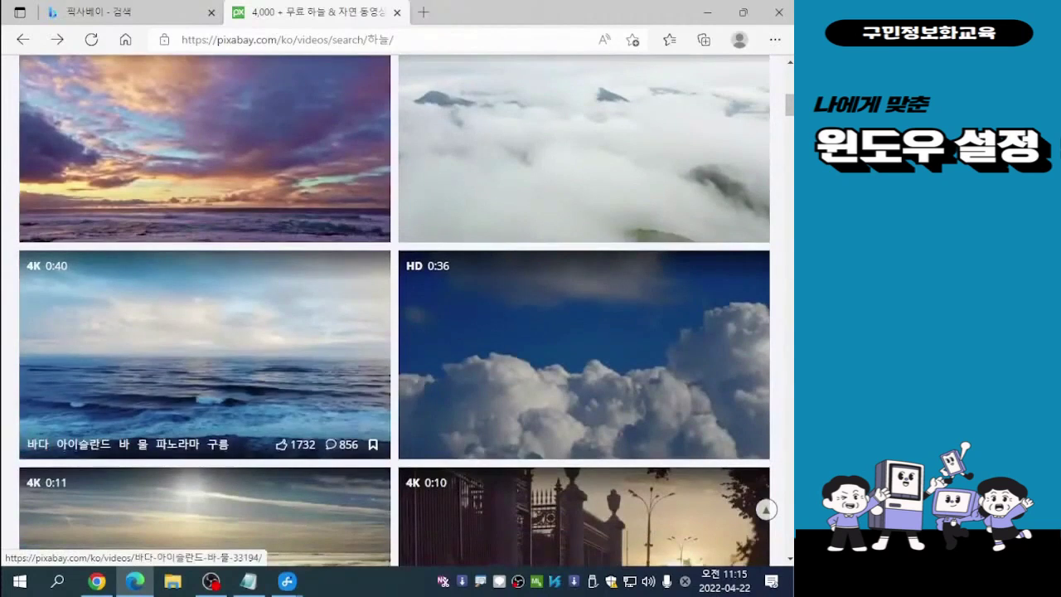
{"action": "scroll", "coordinate": [205, 290], "scroll_direction": "down", "scroll_amount": 2}
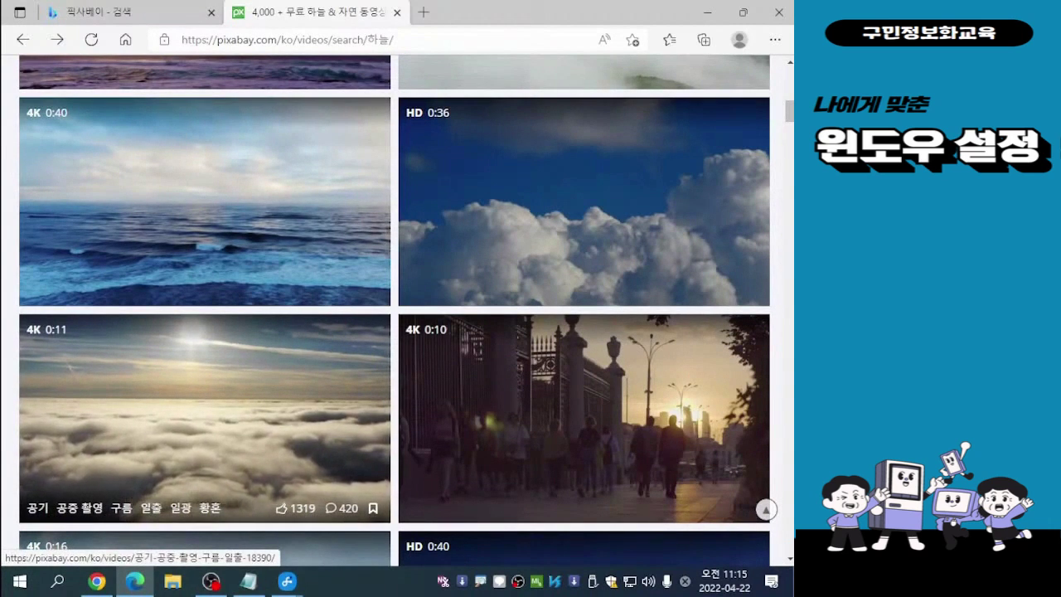
{"action": "left_click", "coordinate": [69, 365]}
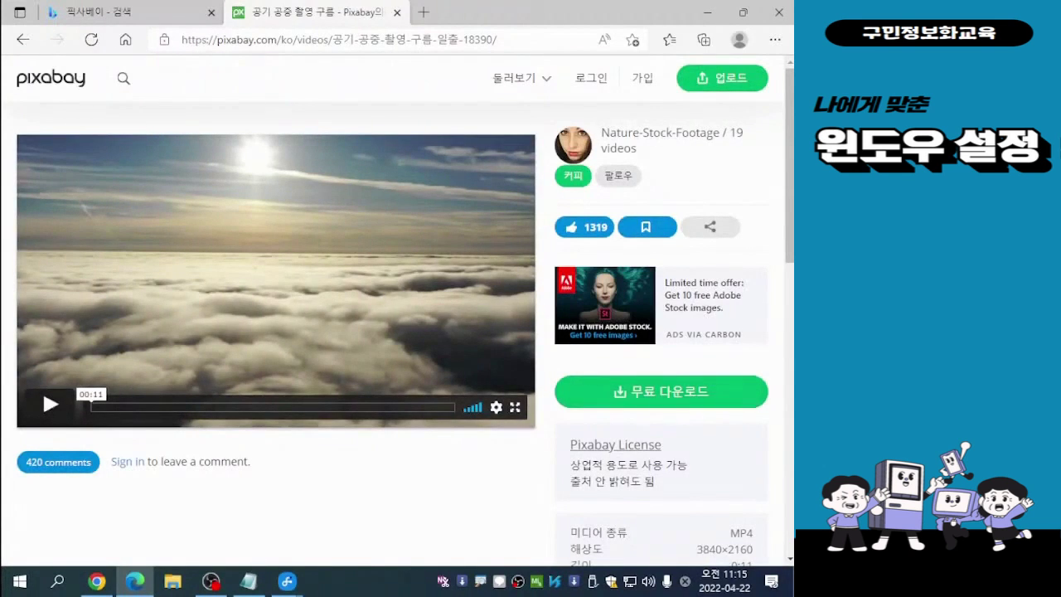
{"action": "left_click", "coordinate": [661, 391]}
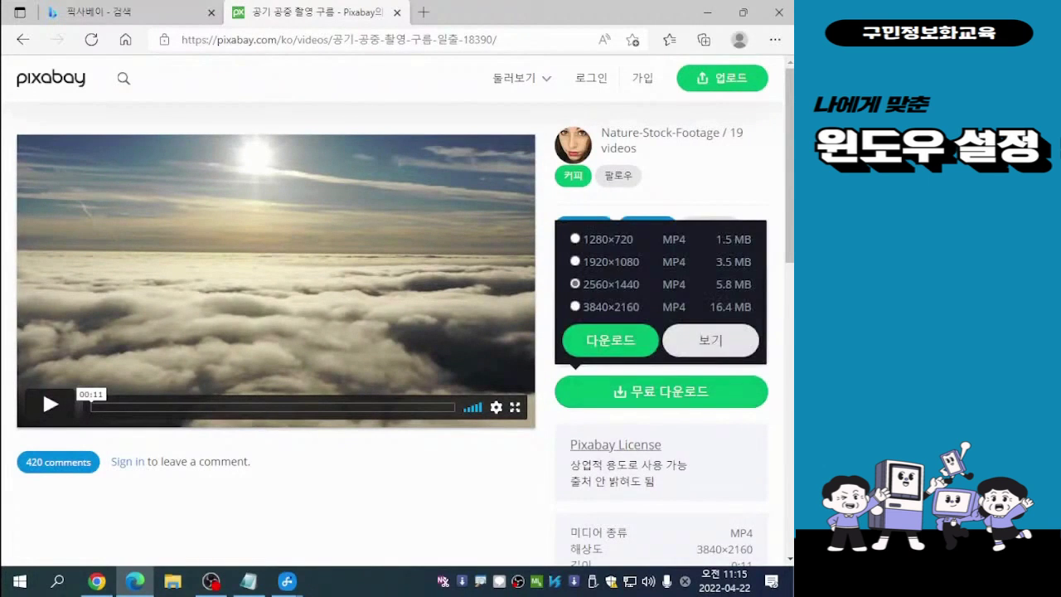
{"action": "left_click", "coordinate": [610, 340]}
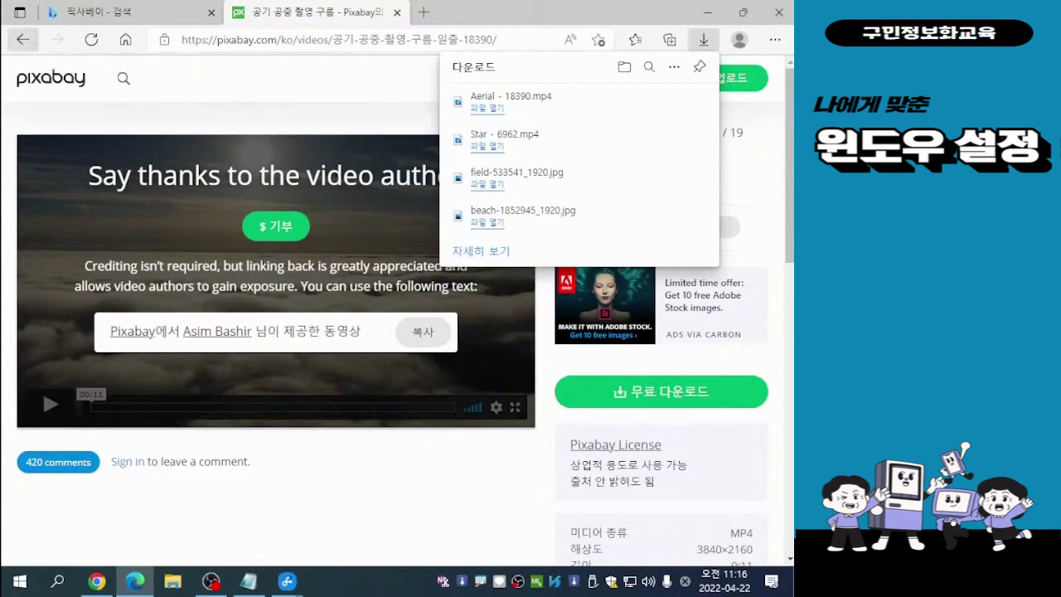
Go back to the 하늘 video results and open Pixabay's main 비디오 page
{"action": "left_click", "coordinate": [22, 39]}
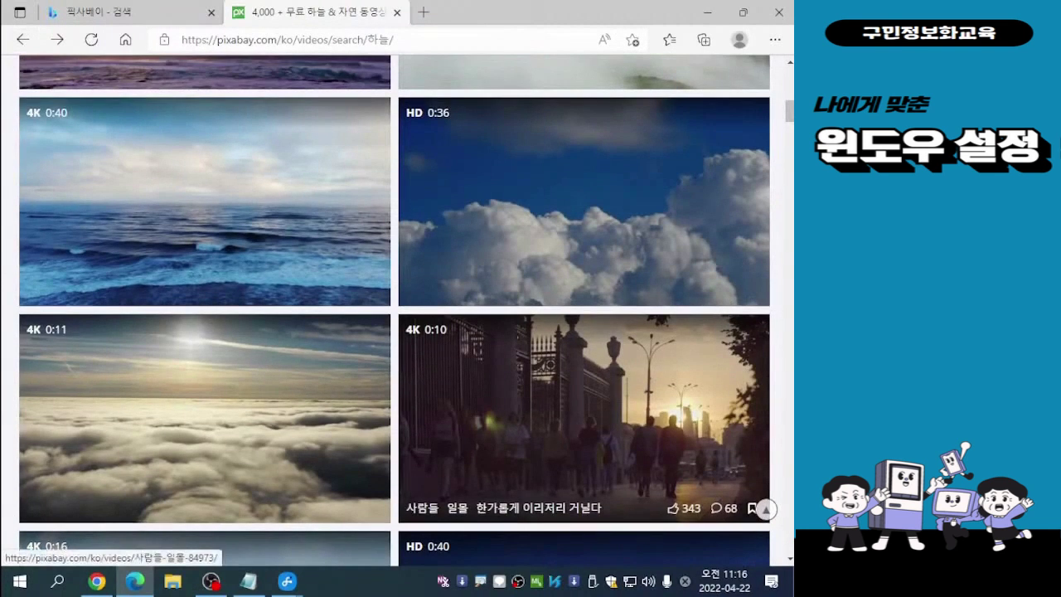
{"action": "left_click", "coordinate": [765, 508]}
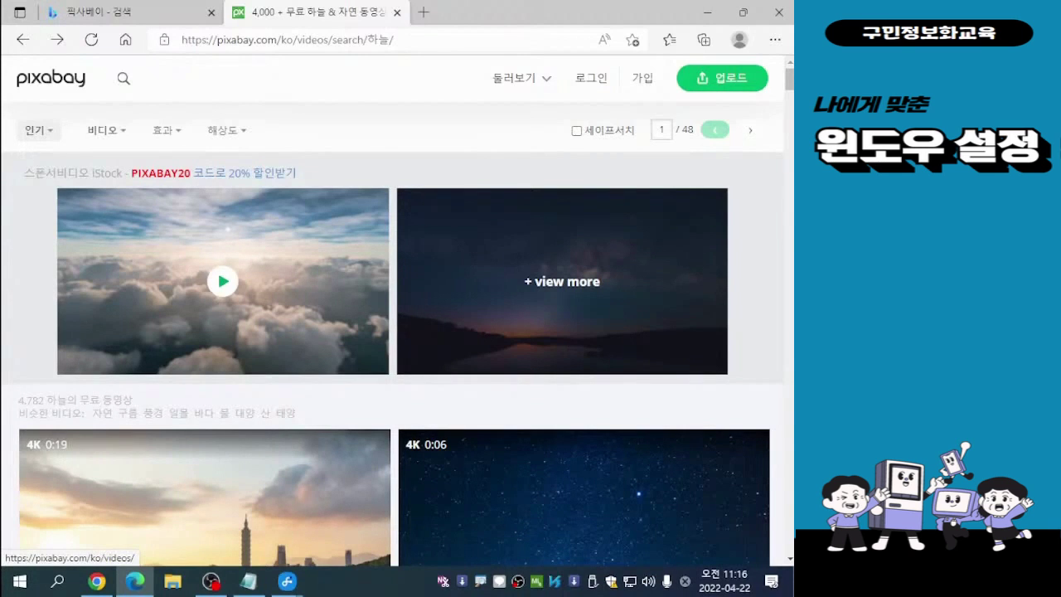
{"action": "left_click", "coordinate": [103, 130]}
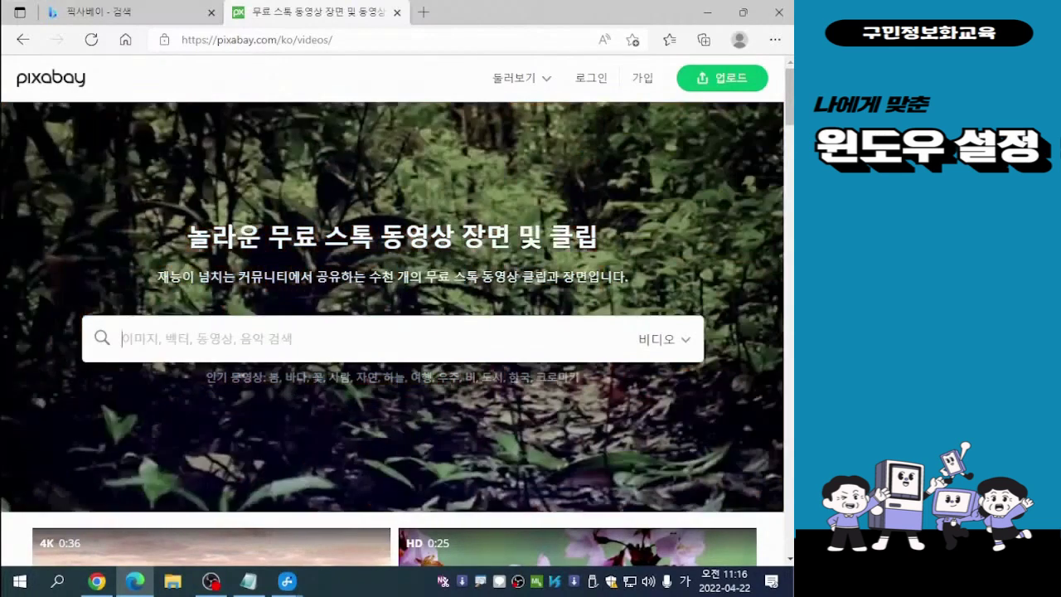
Set the search category to 음악 and search for 봄
{"action": "left_click", "coordinate": [663, 339]}
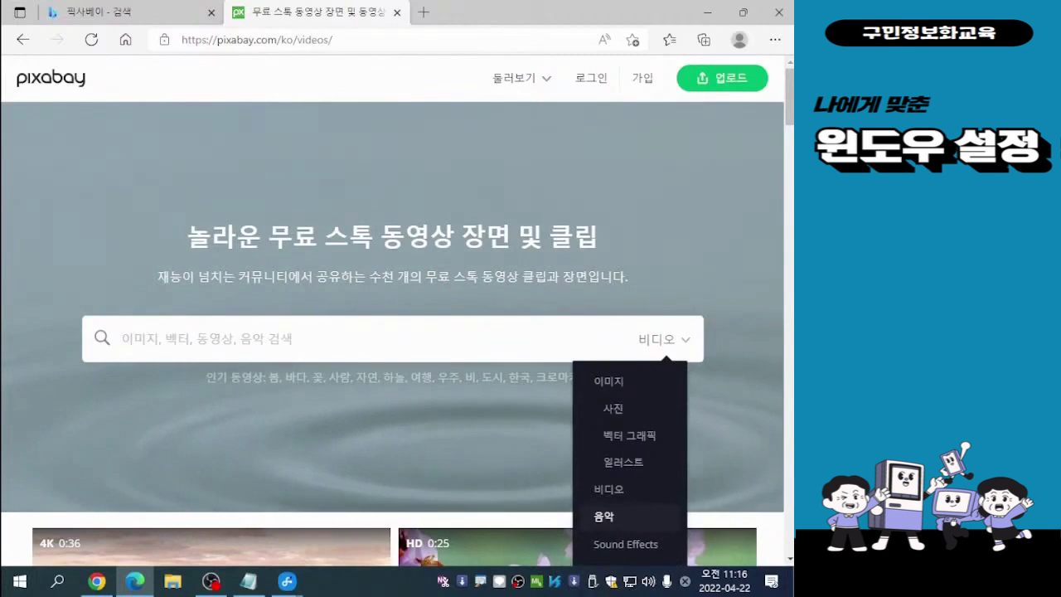
{"action": "left_click", "coordinate": [603, 516]}
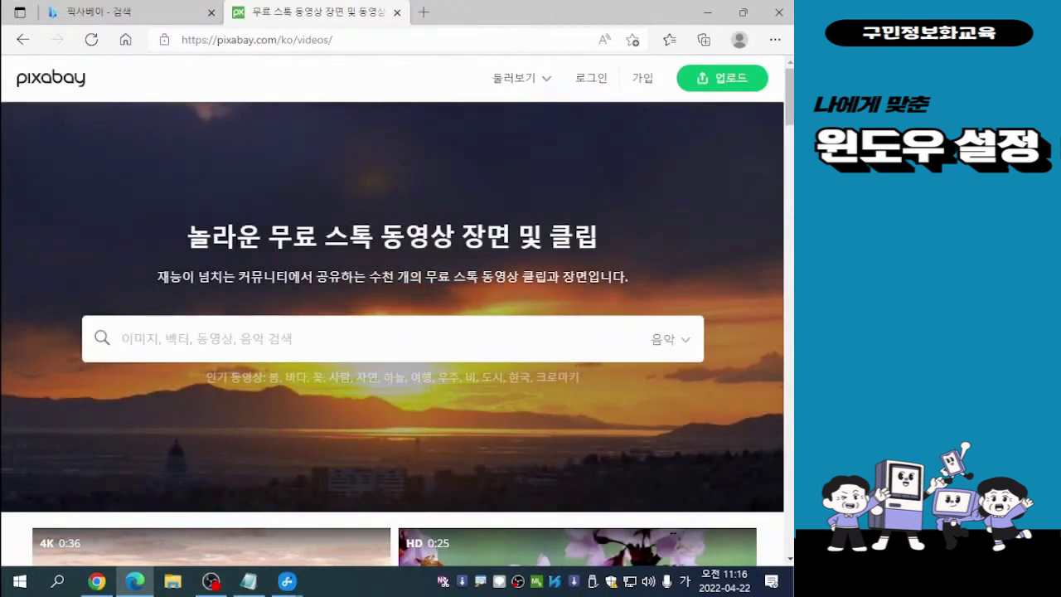
{"action": "scroll", "coordinate": [392, 310], "scroll_direction": "down", "scroll_amount": 2}
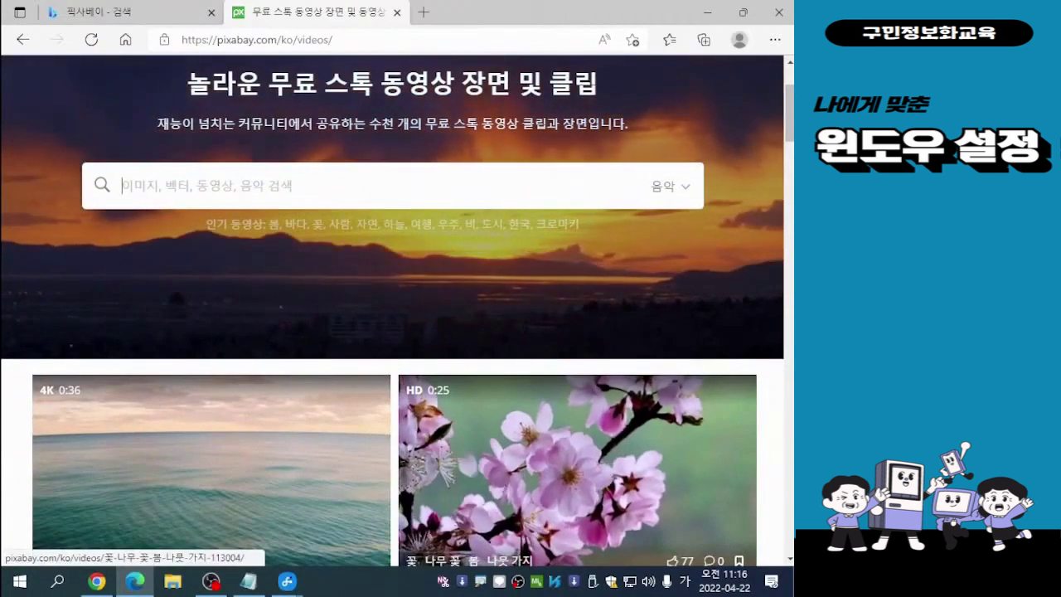
{"action": "scroll", "coordinate": [577, 464], "scroll_direction": "up", "scroll_amount": 1}
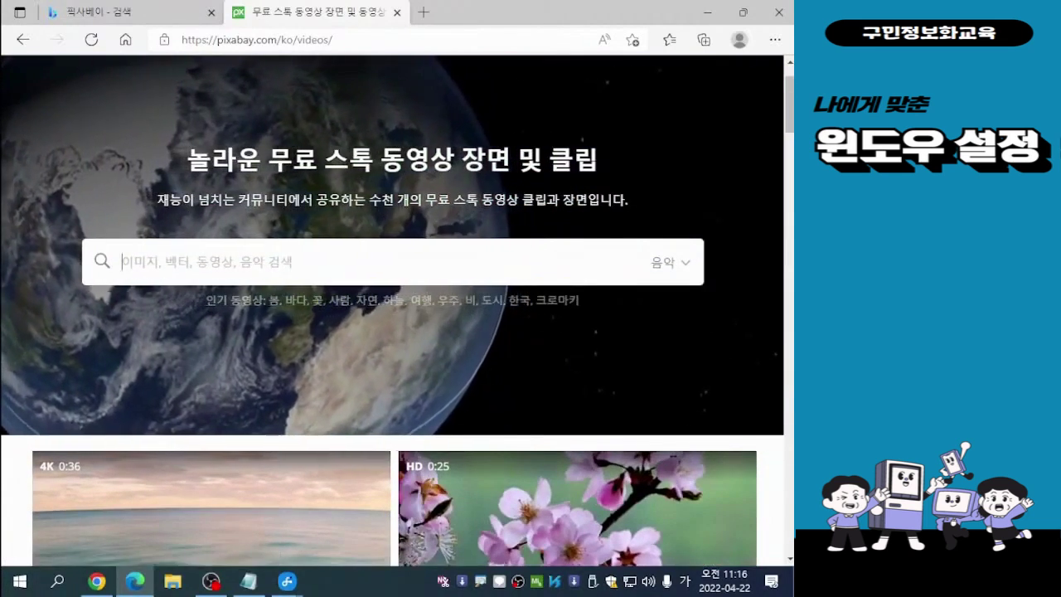
{"action": "type", "text": "봄"}
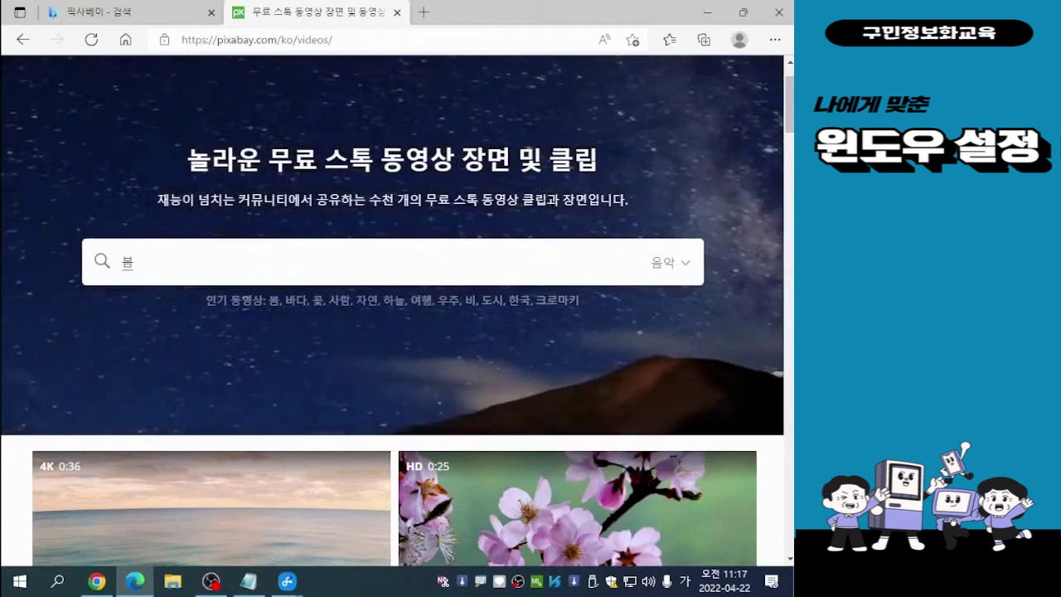
{"action": "key", "text": "Return"}
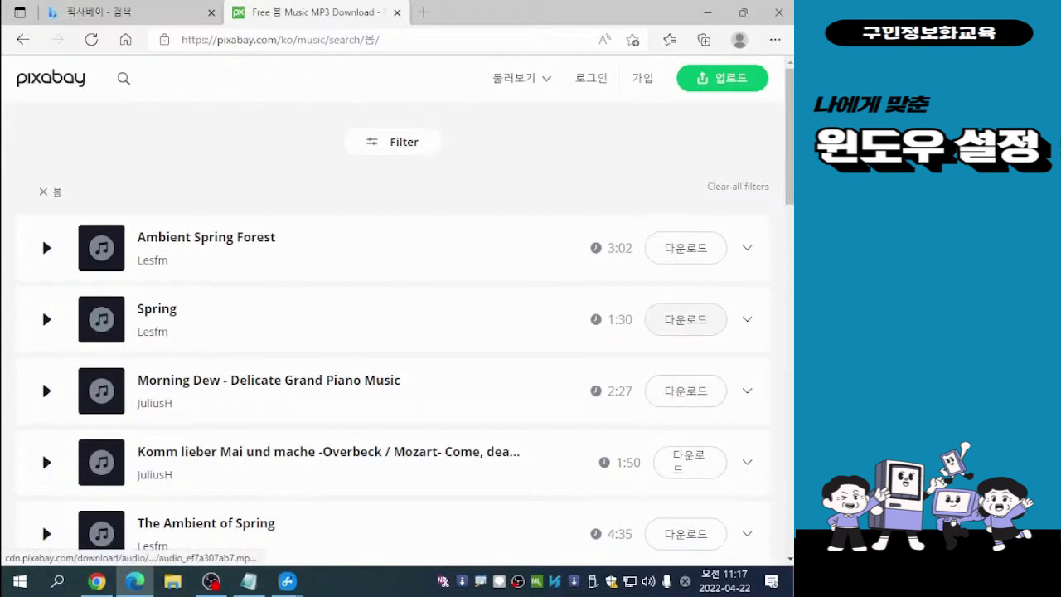
Download the 1:30 music track Spring, dismiss the thank-you dialog, and close the browser
{"action": "key", "text": "ctrl"}
{"action": "key", "text": "ctrl"}
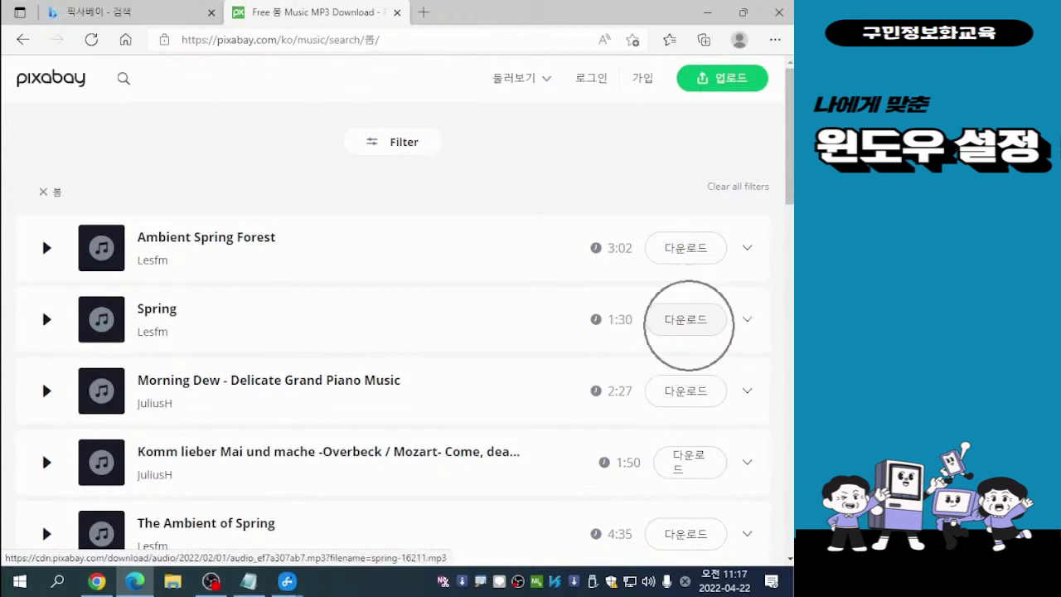
{"action": "left_click", "coordinate": [686, 319]}
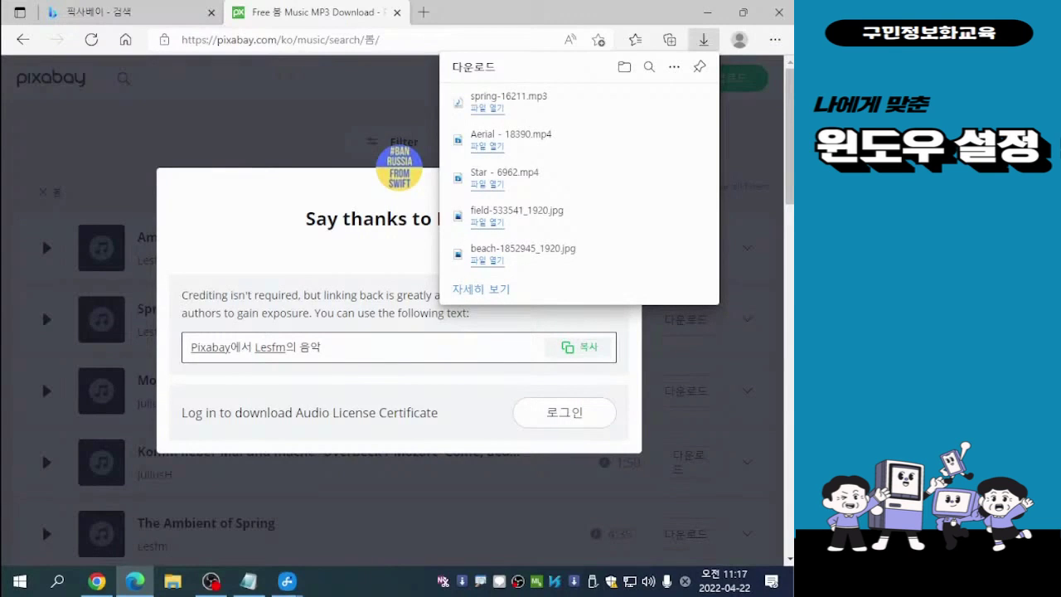
{"action": "left_click", "coordinate": [42, 307]}
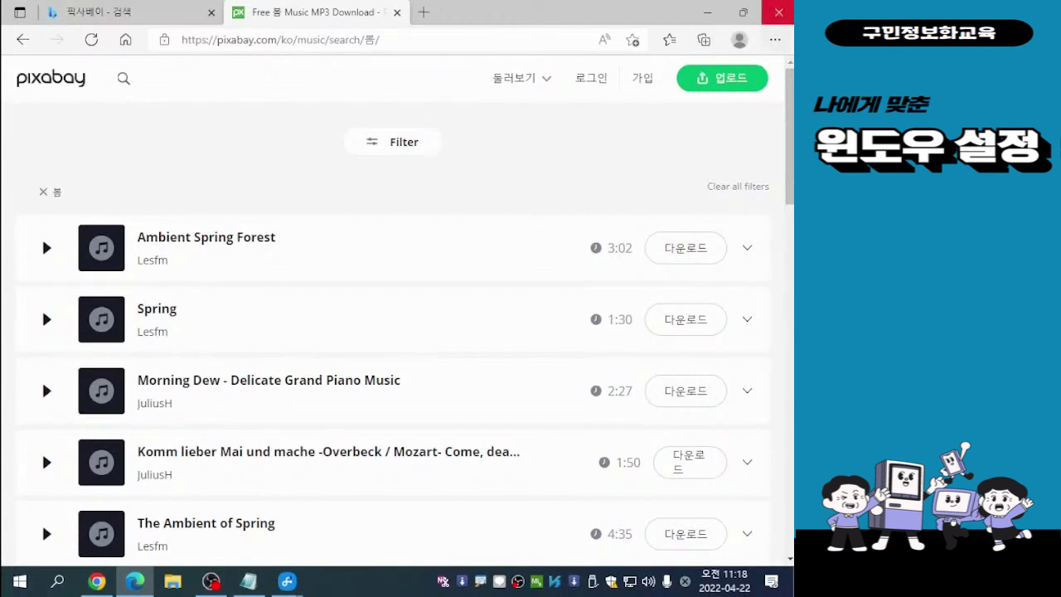
{"action": "left_click", "coordinate": [780, 13]}
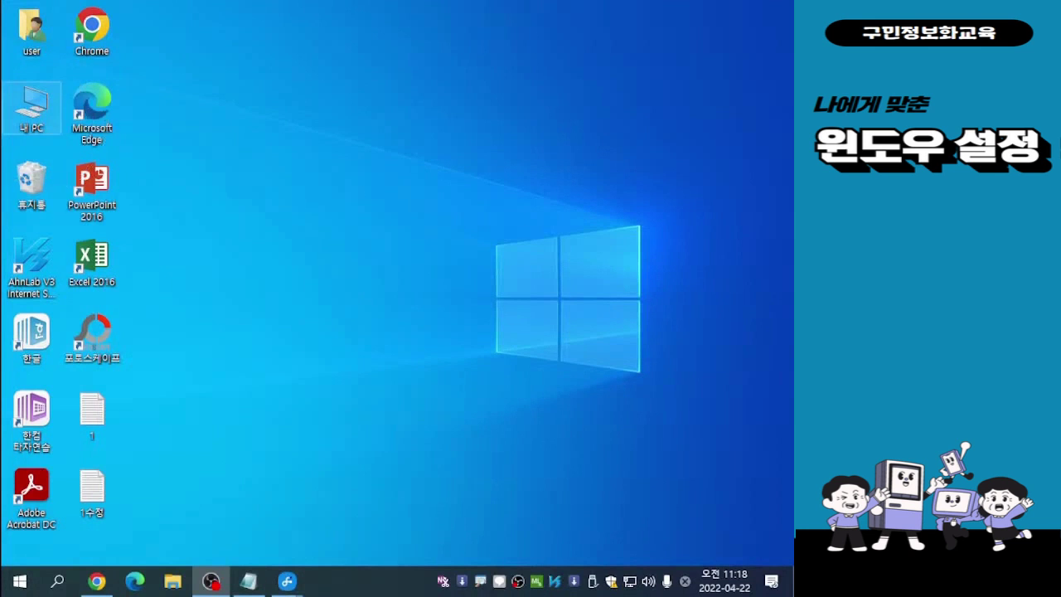
Open 내 PC in File Explorer, expand it in the folder tree, and show the 다운로드 folder
{"action": "key", "text": "Return"}
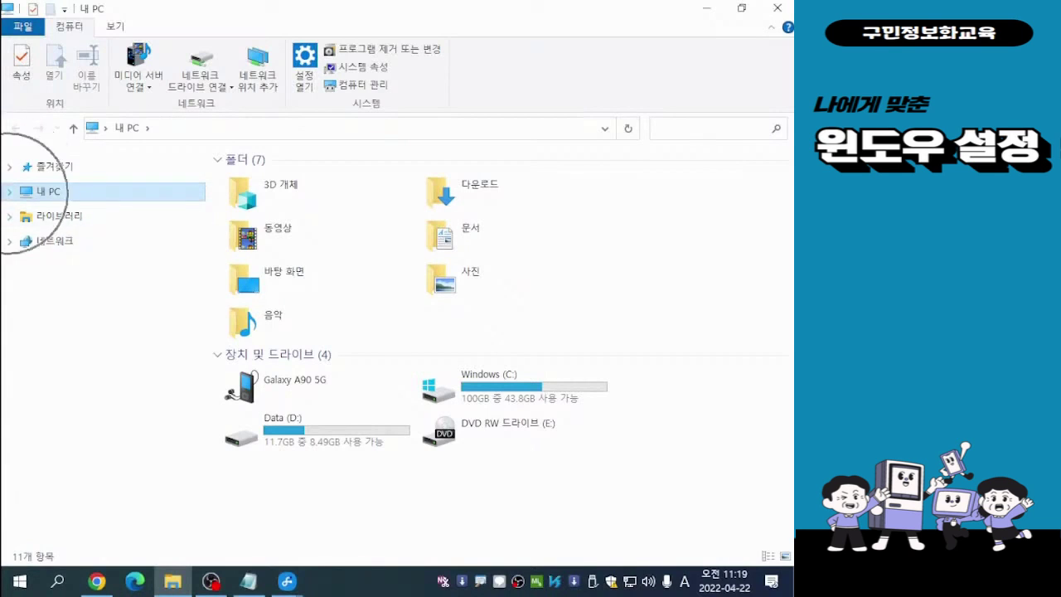
{"action": "key", "text": "Right"}
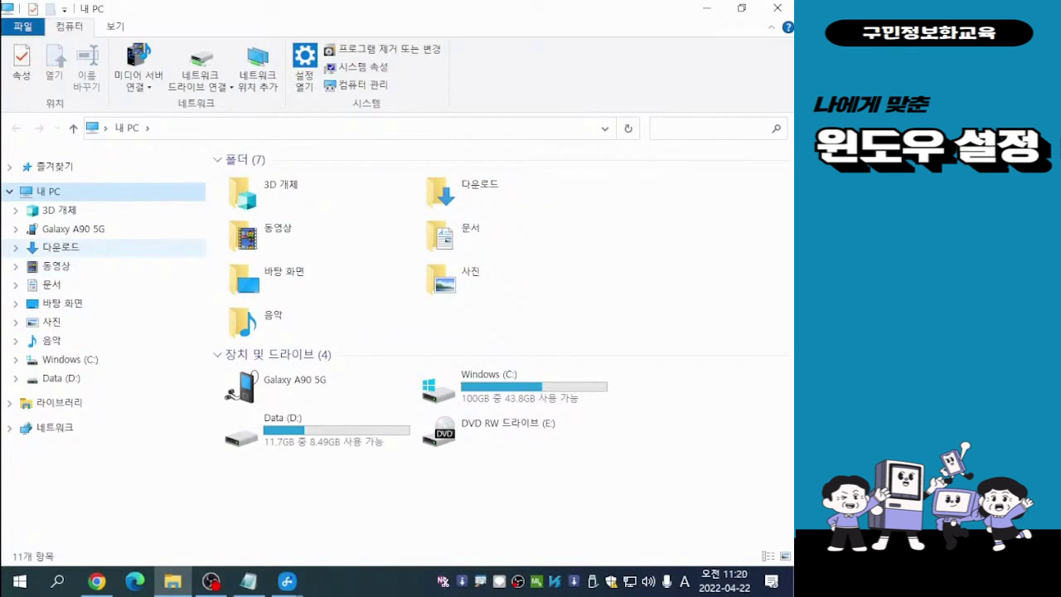
{"action": "left_click", "coordinate": [60, 247]}
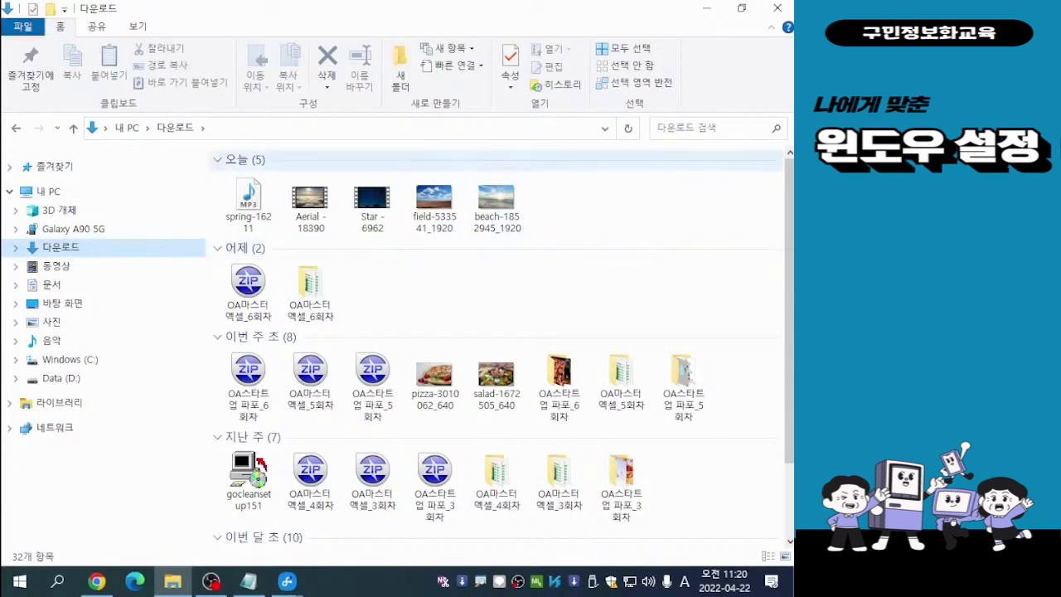
{"action": "mouse_move", "coordinate": [365, 236]}
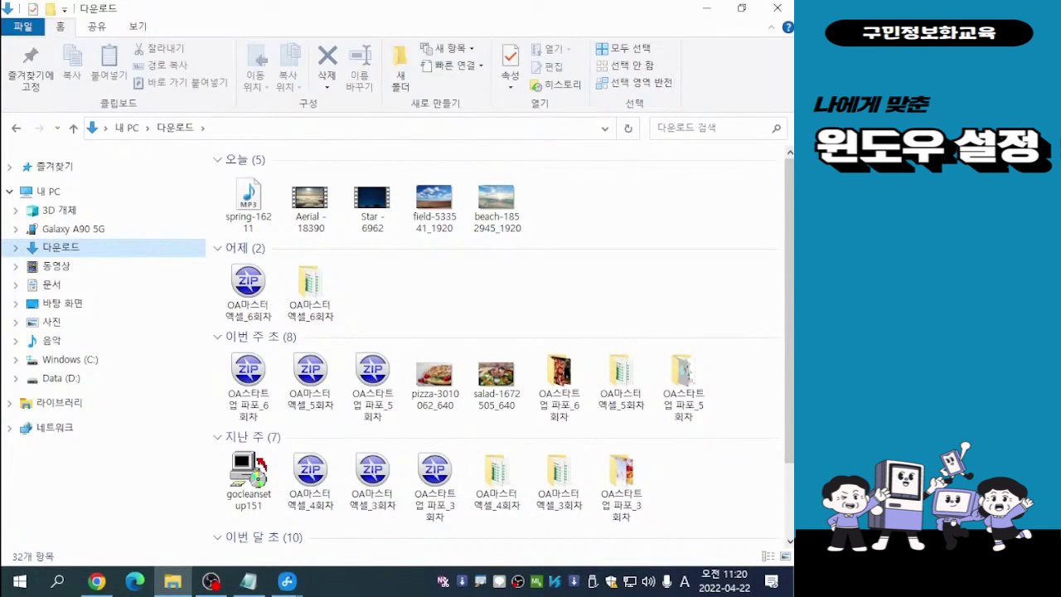
{"action": "key", "text": "alt+Tab"}
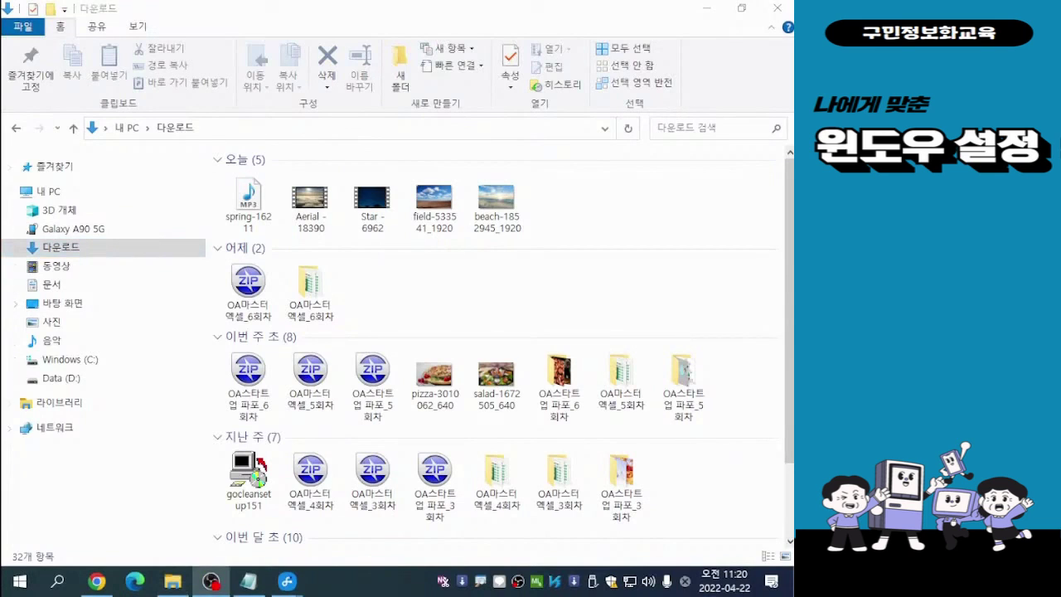
{"action": "key", "text": "alt+Tab"}
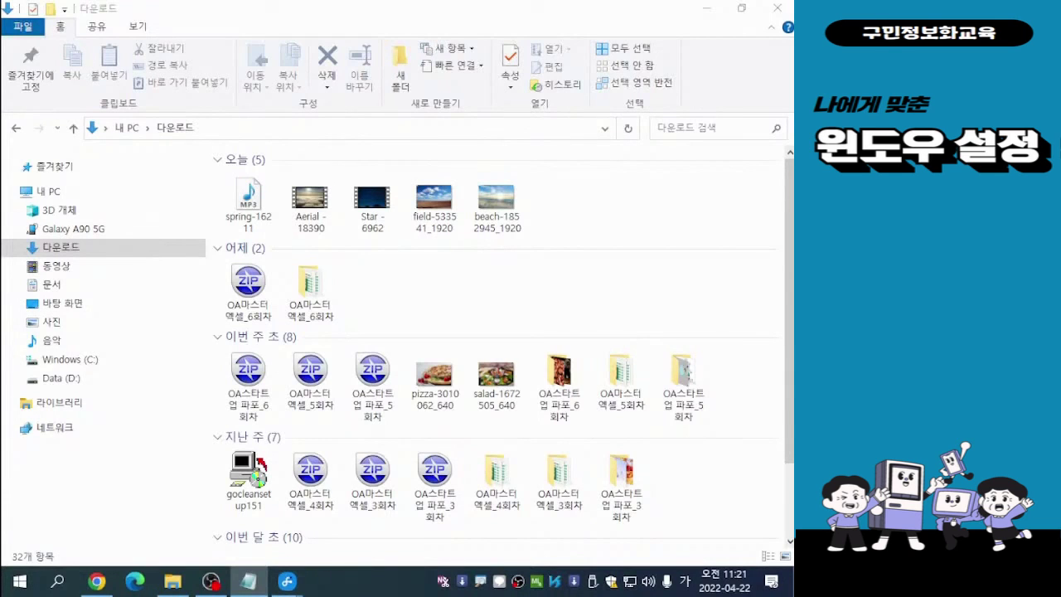
{"action": "key", "text": "Hangul"}
{"action": "key", "text": "Hangul"}
{"action": "key", "text": "Hangul"}
{"action": "key", "text": "Hangul"}
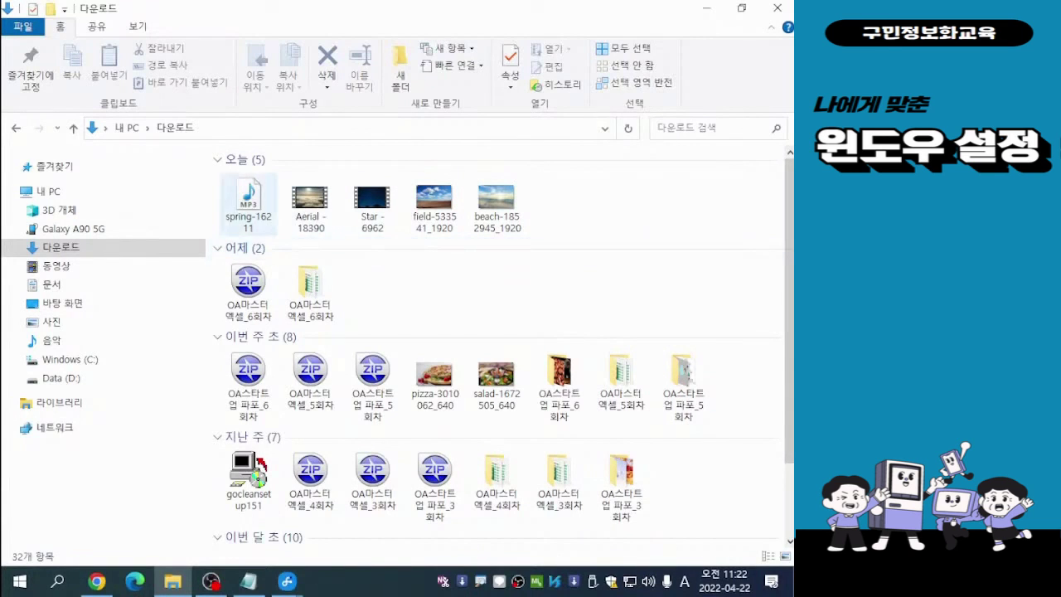
Select the five files downloaded today, from spring-16211 through beach-1852945_1920, in the 다운로드 folder
{"action": "mouse_move", "coordinate": [248, 203]}
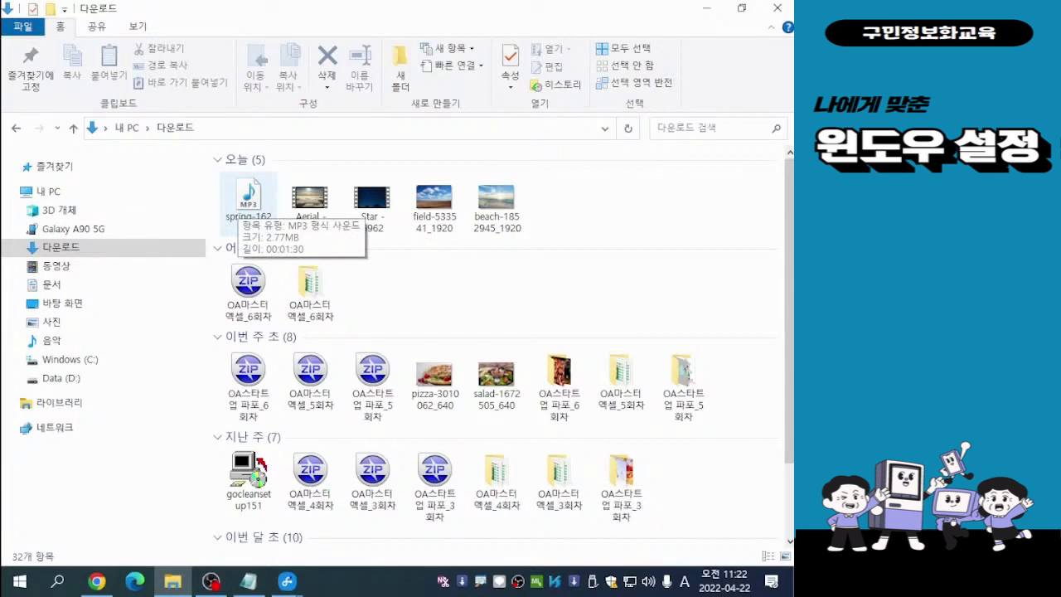
{"action": "left_click", "coordinate": [248, 199]}
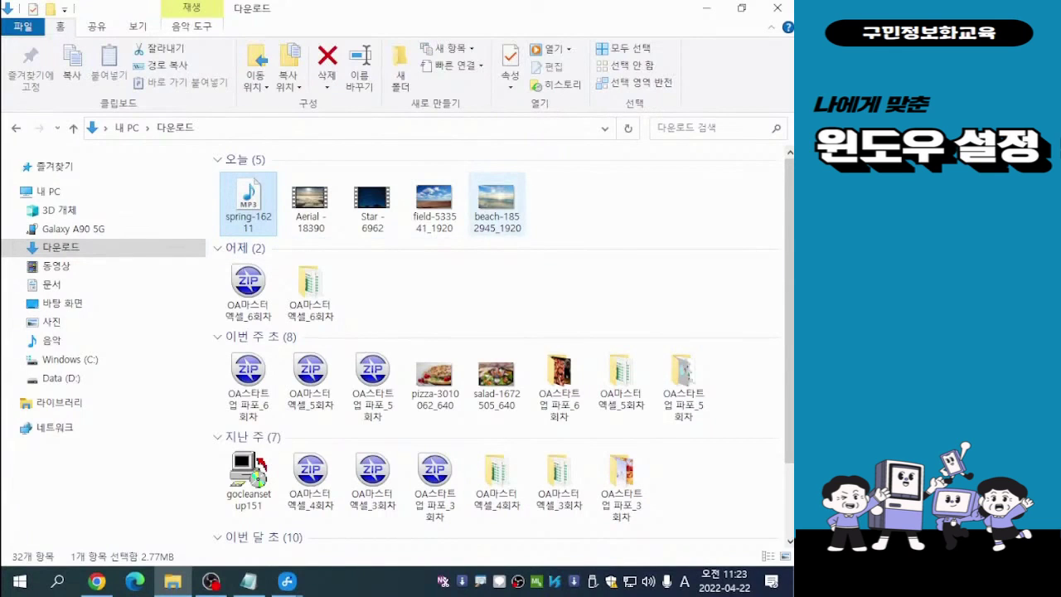
{"action": "left_click", "coordinate": [496, 203], "text": "shift"}
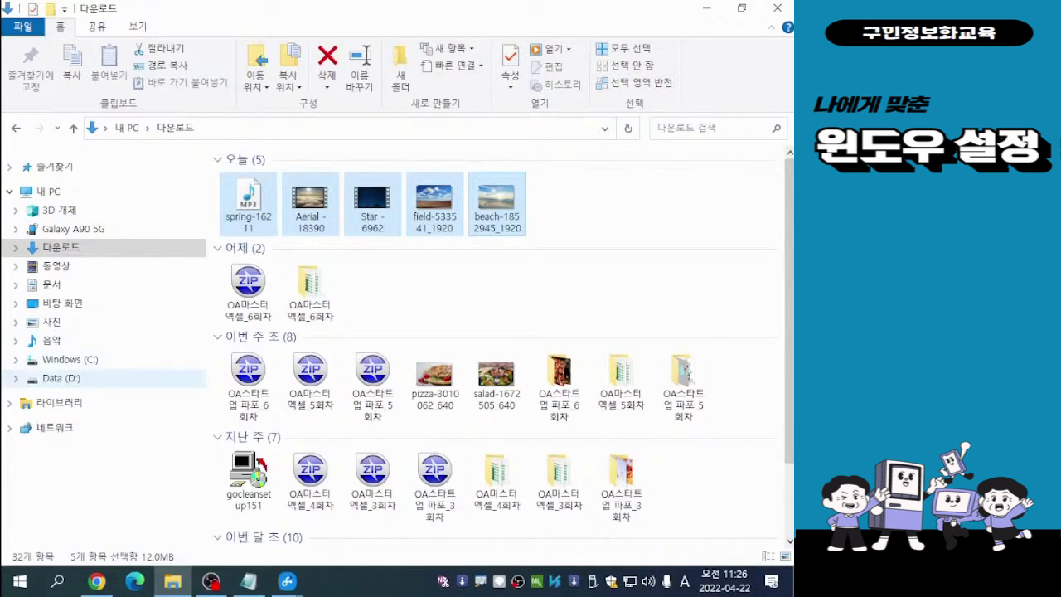
Look through the 음악, 사진 and 문서 folders of 내 PC, and return to 다운로드
{"action": "left_click", "coordinate": [52, 339]}
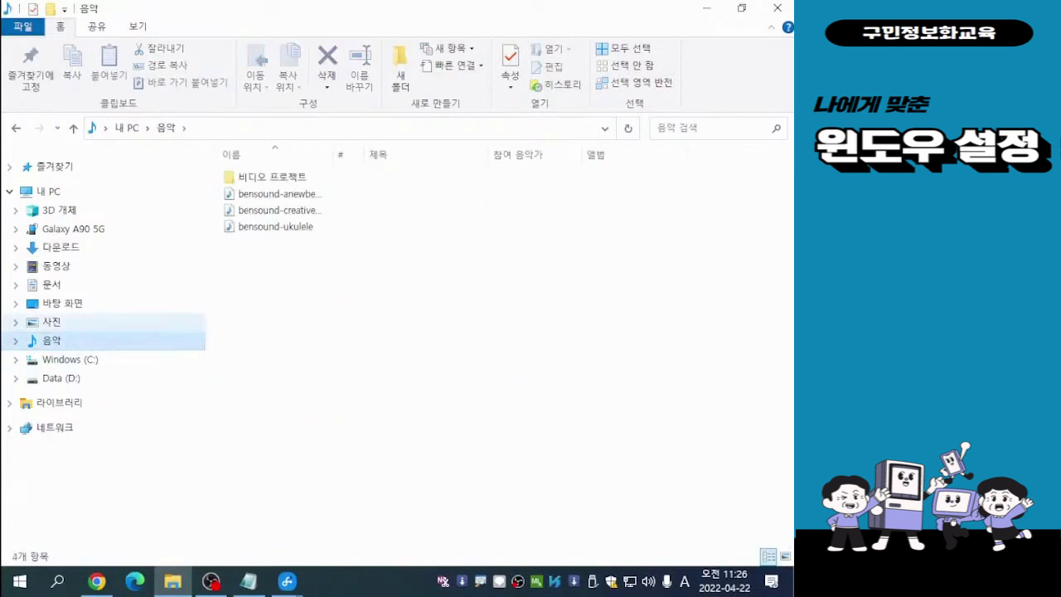
{"action": "left_click", "coordinate": [51, 321]}
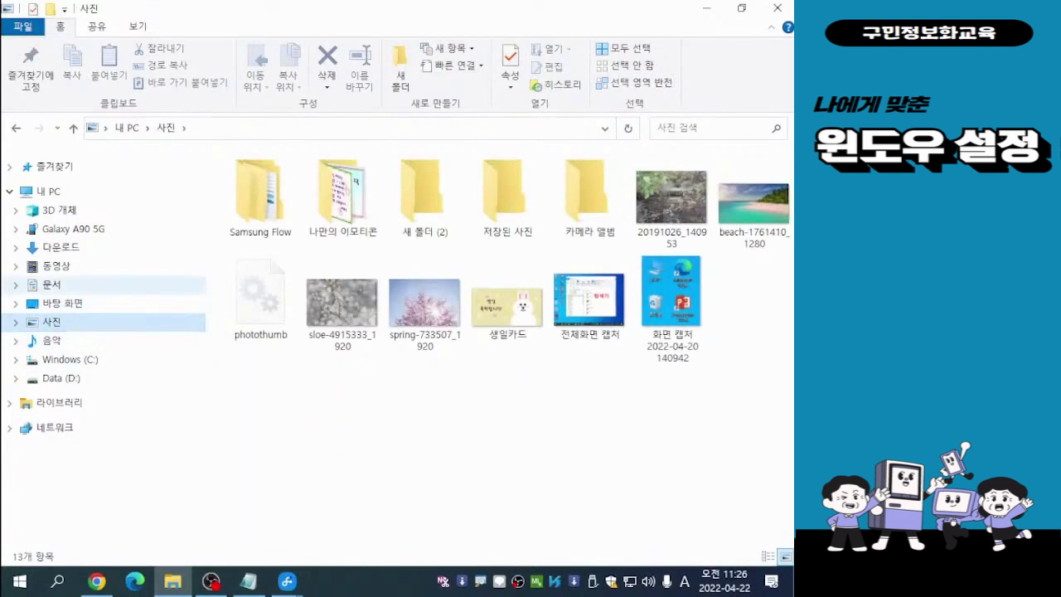
{"action": "left_click", "coordinate": [51, 285]}
{"action": "left_click", "coordinate": [52, 322]}
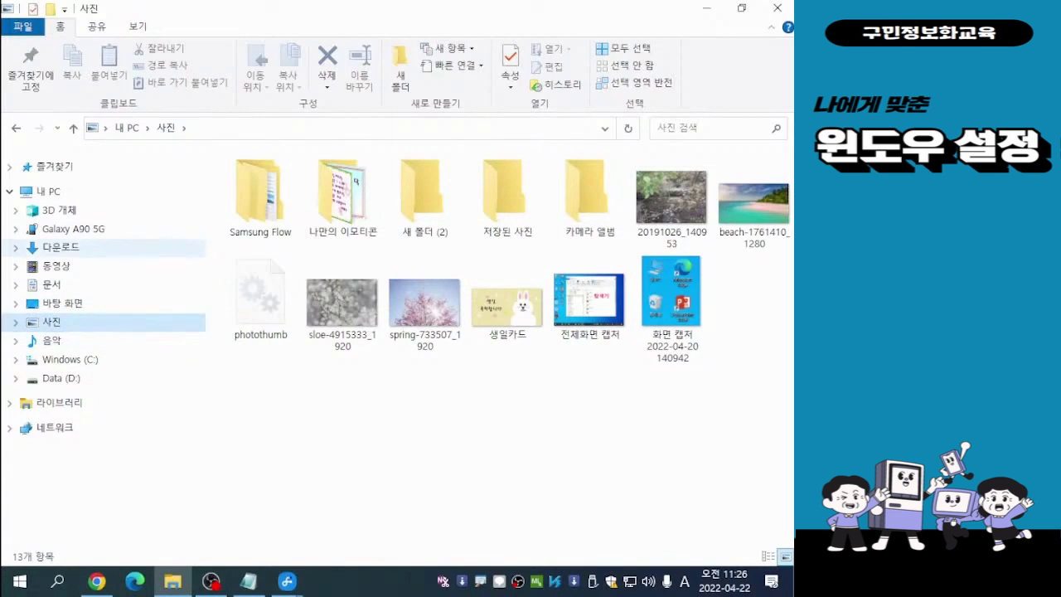
{"action": "left_click", "coordinate": [61, 247]}
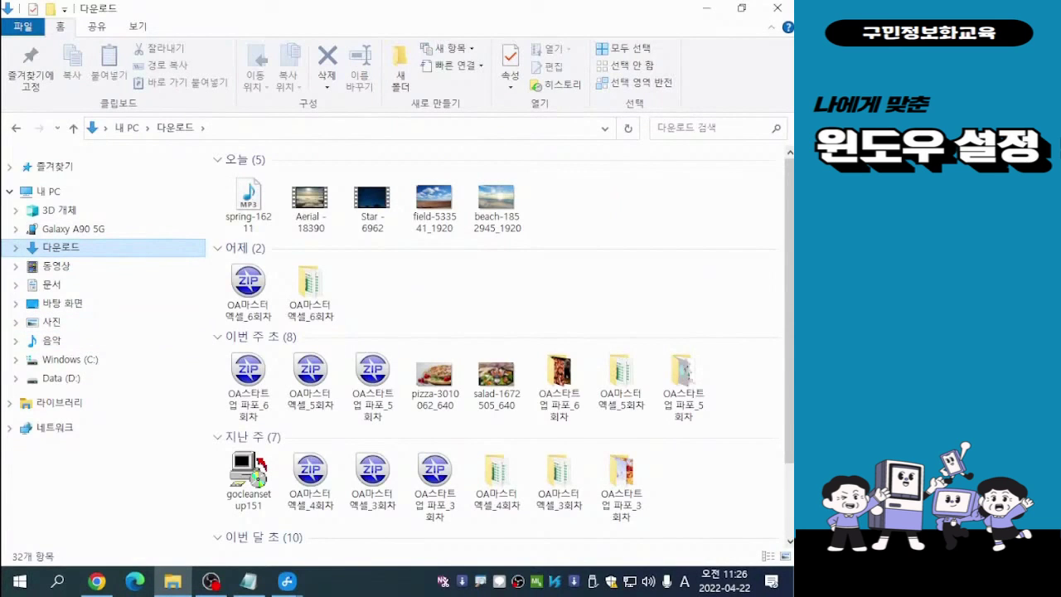
Try to move all five of today's downloaded files from 다운로드 into the 사진 folder
{"action": "left_click", "coordinate": [249, 203]}
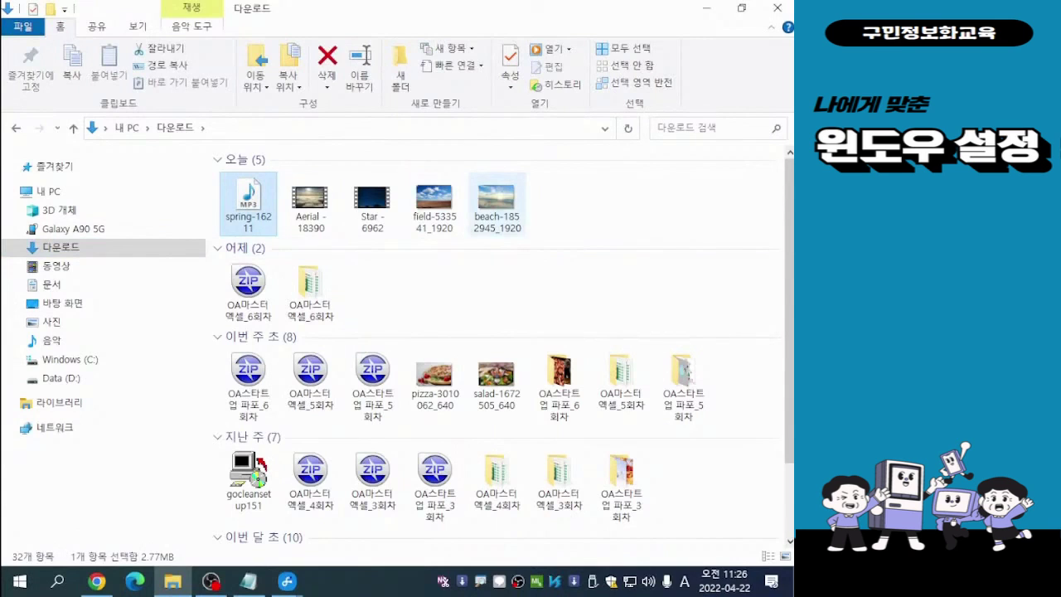
{"action": "left_click", "coordinate": [497, 203], "text": "shift"}
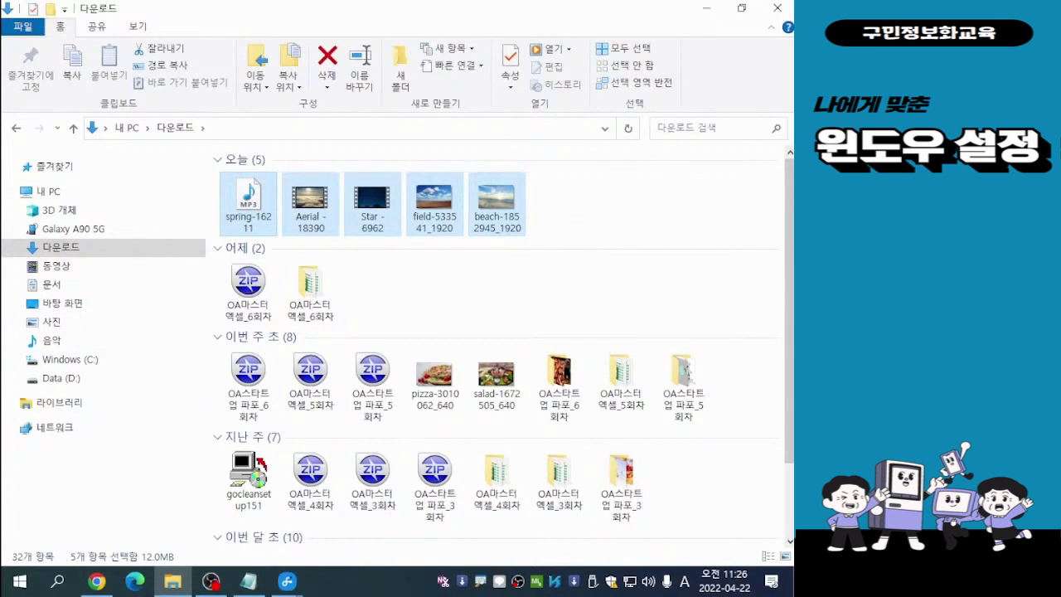
{"action": "left_click_drag", "start_coordinate": [249, 203], "coordinate": [57, 325]}
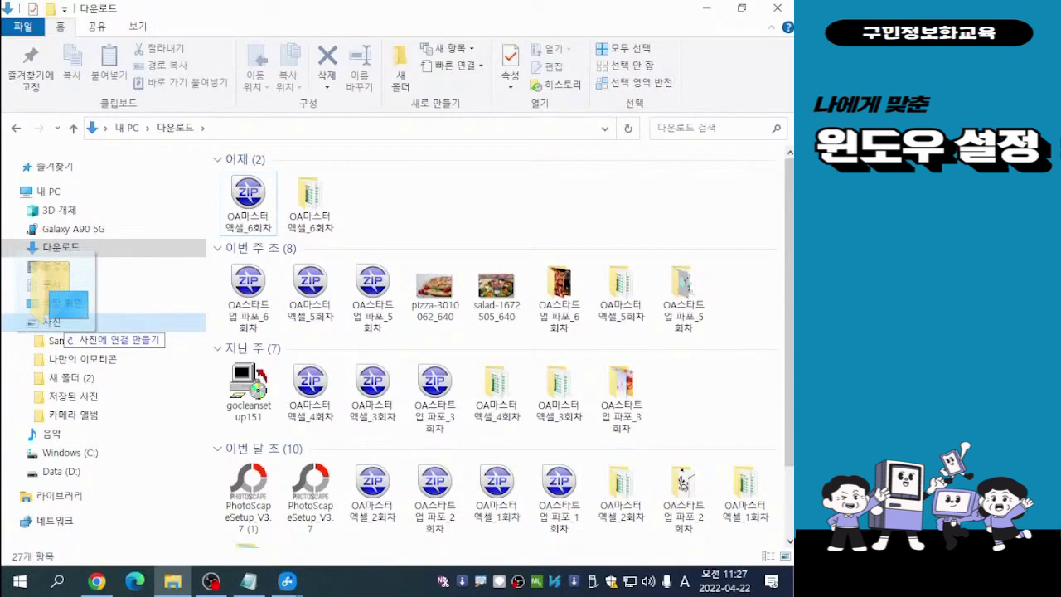
{"action": "left_click_drag", "start_coordinate": [57, 325], "coordinate": [54, 322]}
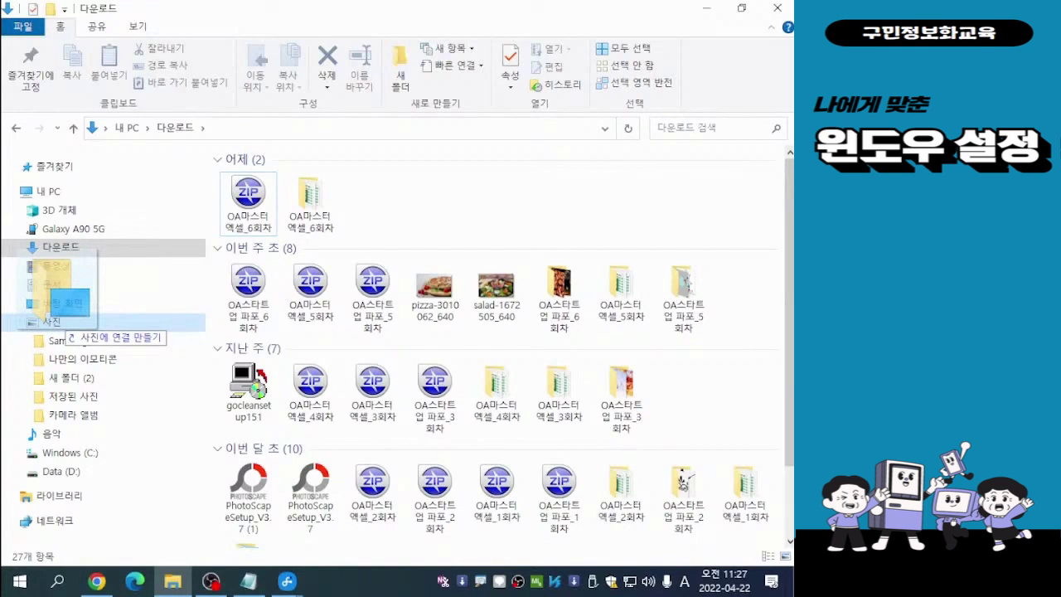
{"action": "left_click_drag", "start_coordinate": [54, 323], "coordinate": [54, 323]}
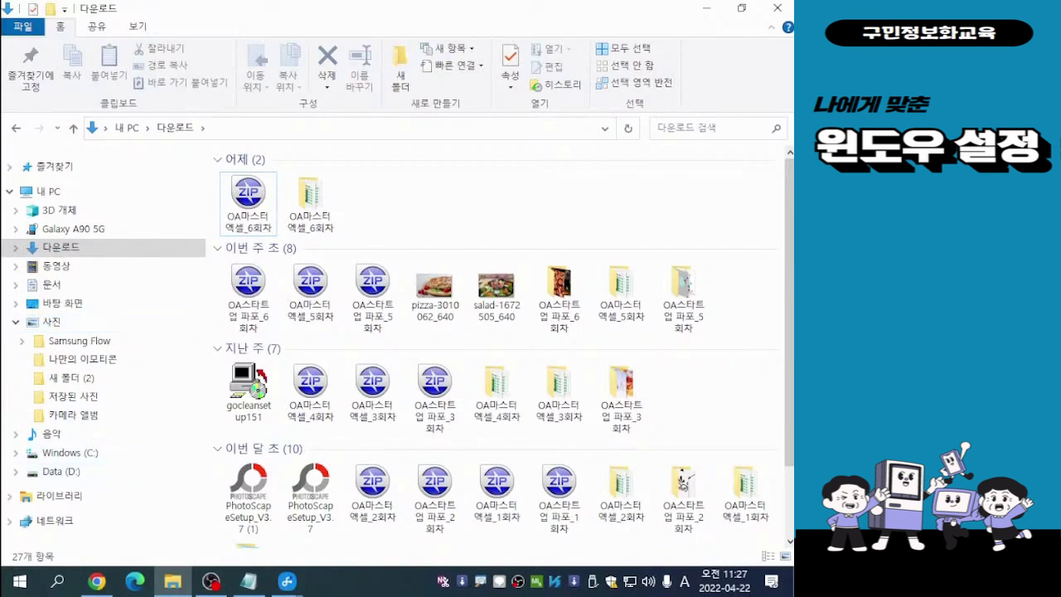
Check 사진 and its 나만의 이모티콘 and Samsung Flow subfolders for the moved files, and return to 다운로드
{"action": "left_click", "coordinate": [51, 322]}
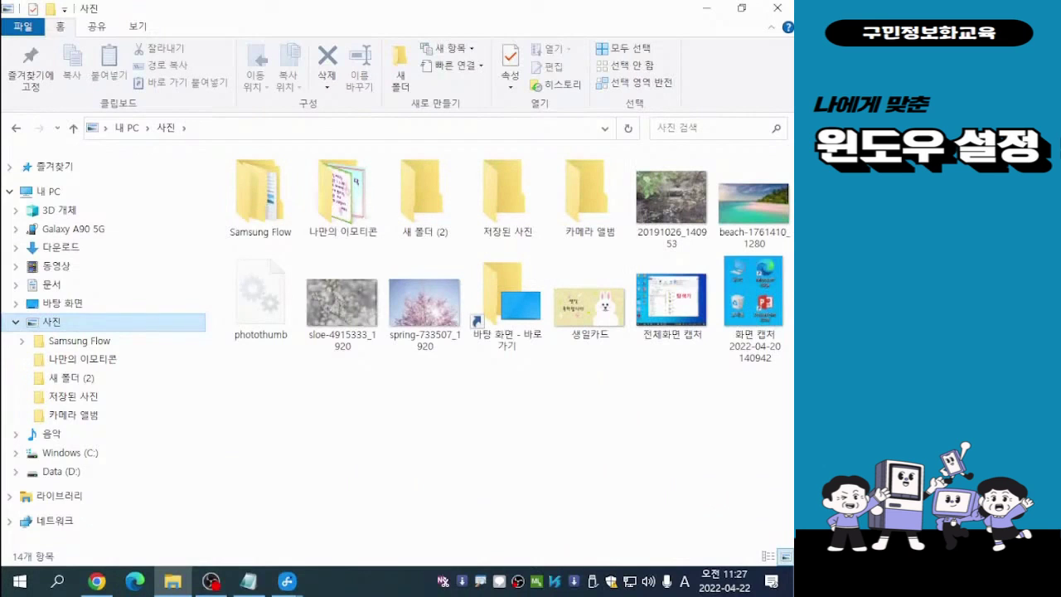
{"action": "left_click", "coordinate": [61, 247]}
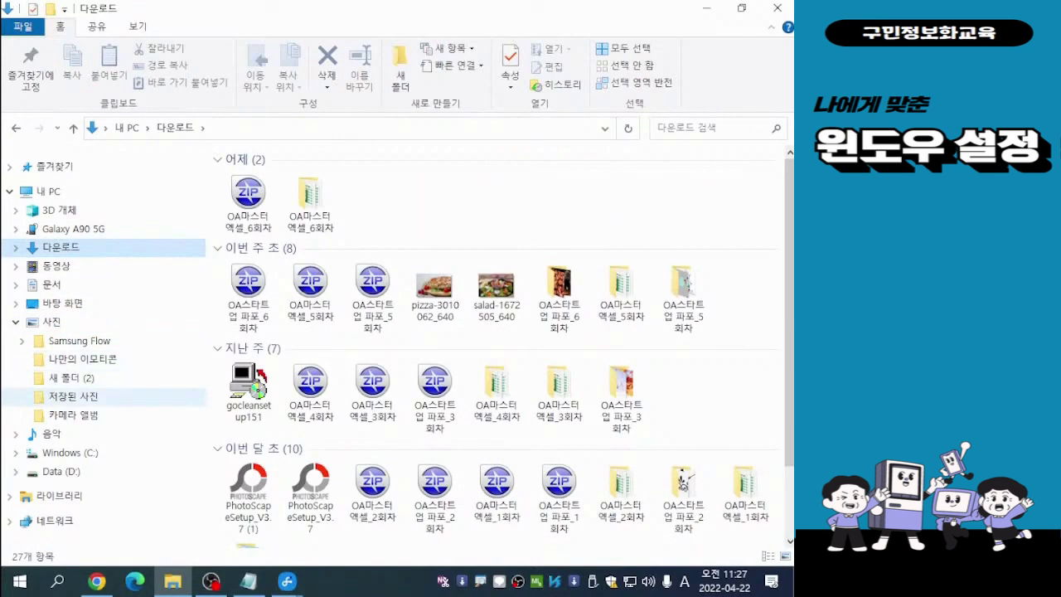
{"action": "left_click", "coordinate": [51, 321]}
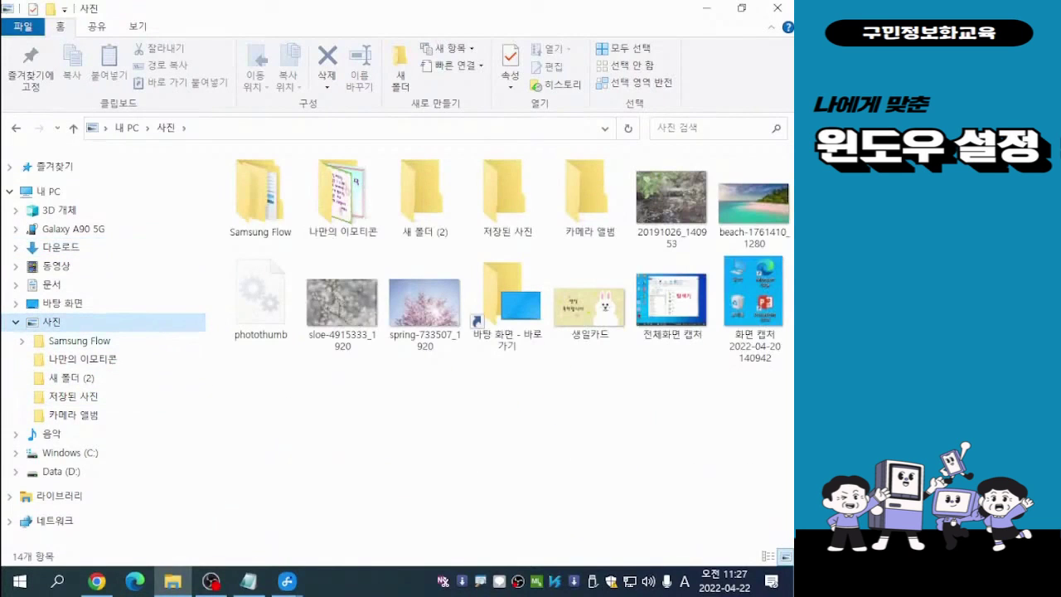
{"action": "key", "text": "Tab"}
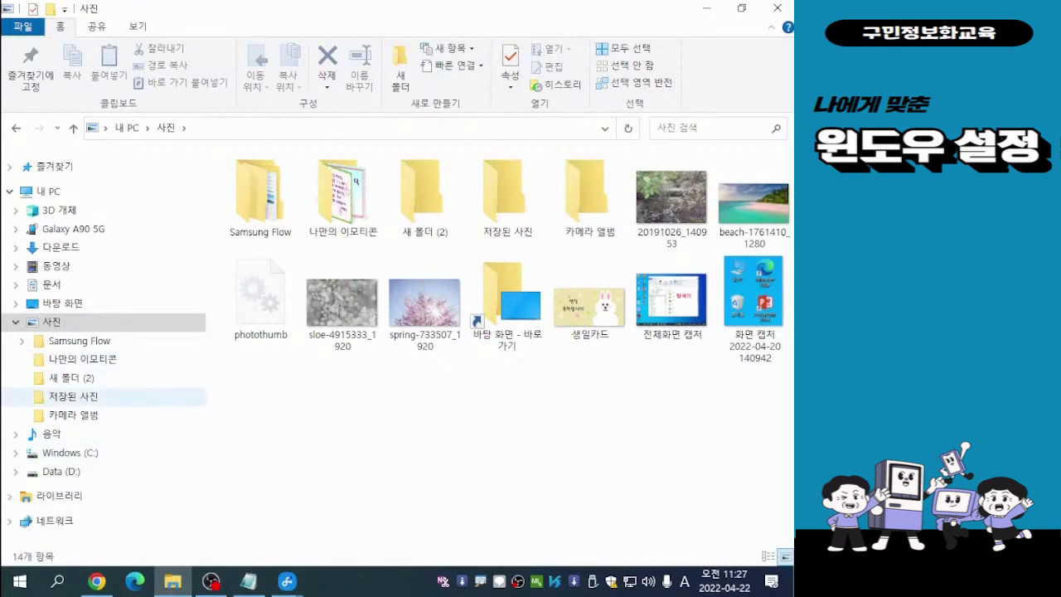
{"action": "left_click", "coordinate": [82, 359]}
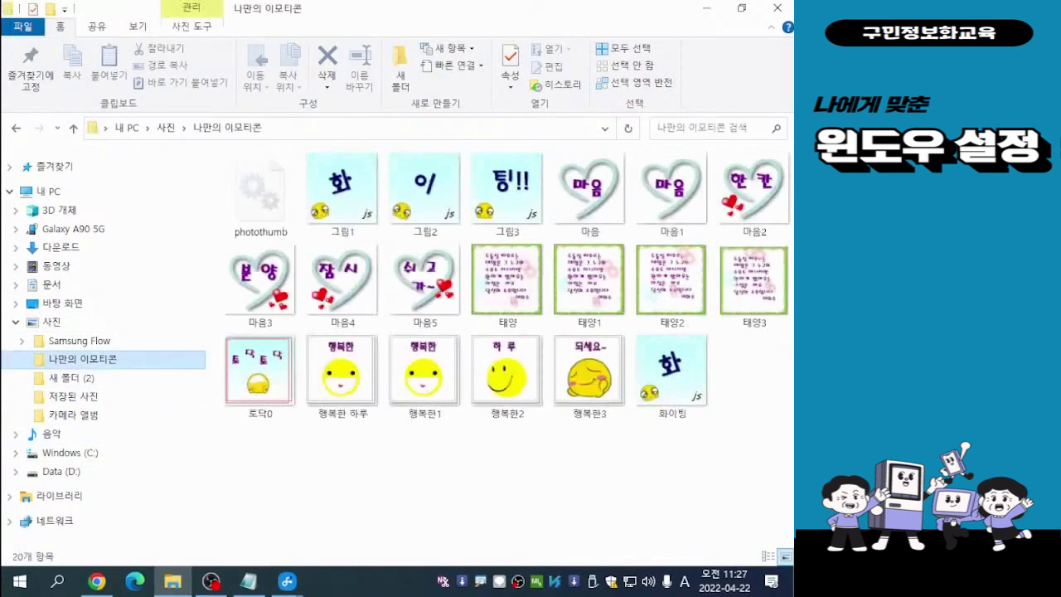
{"action": "left_click", "coordinate": [79, 341]}
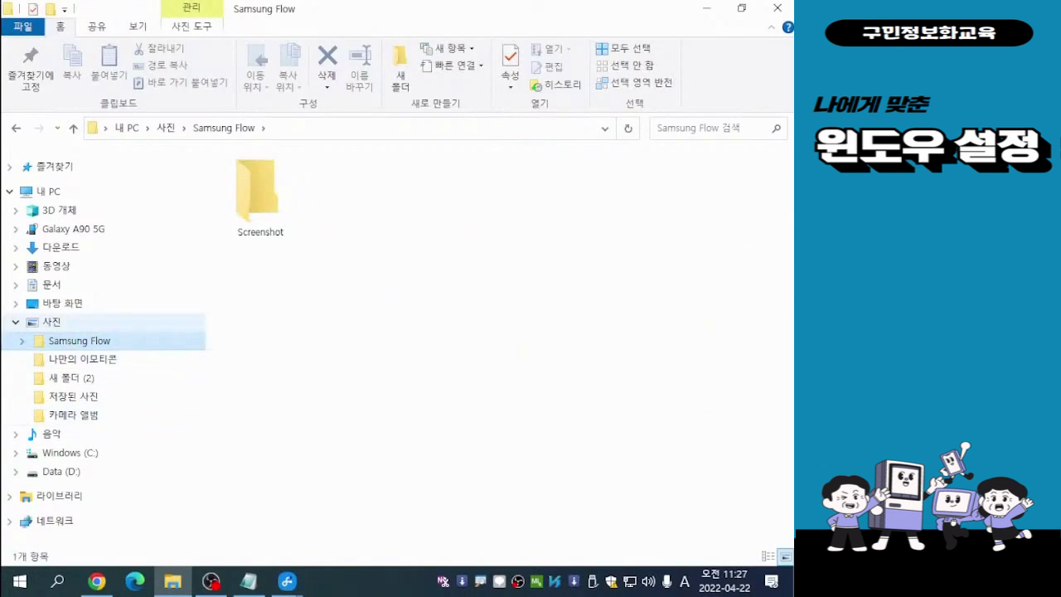
{"action": "left_click", "coordinate": [51, 321]}
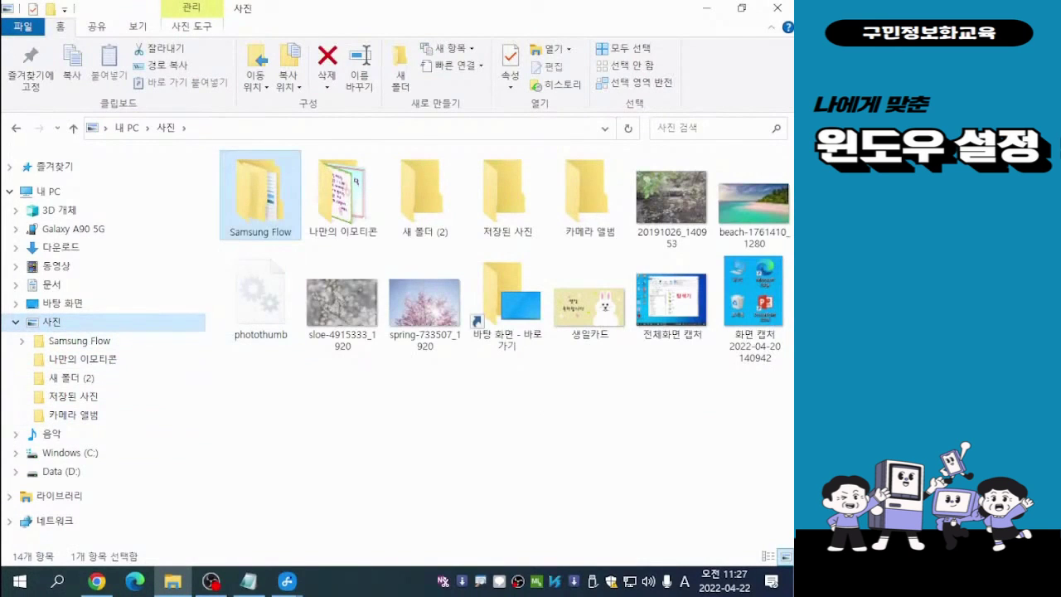
{"action": "double_click", "coordinate": [260, 196]}
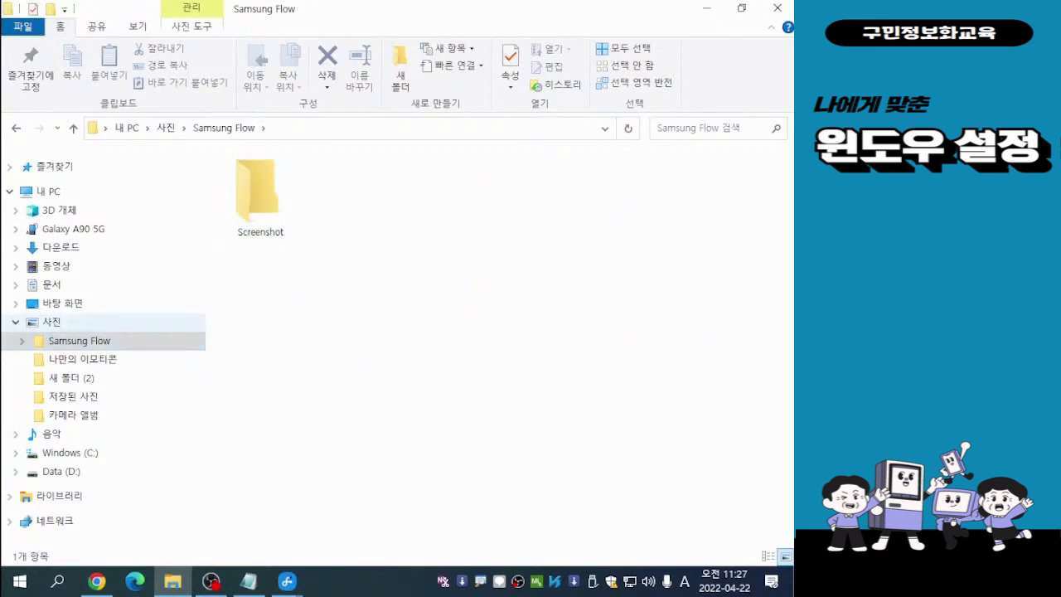
{"action": "left_click", "coordinate": [52, 323]}
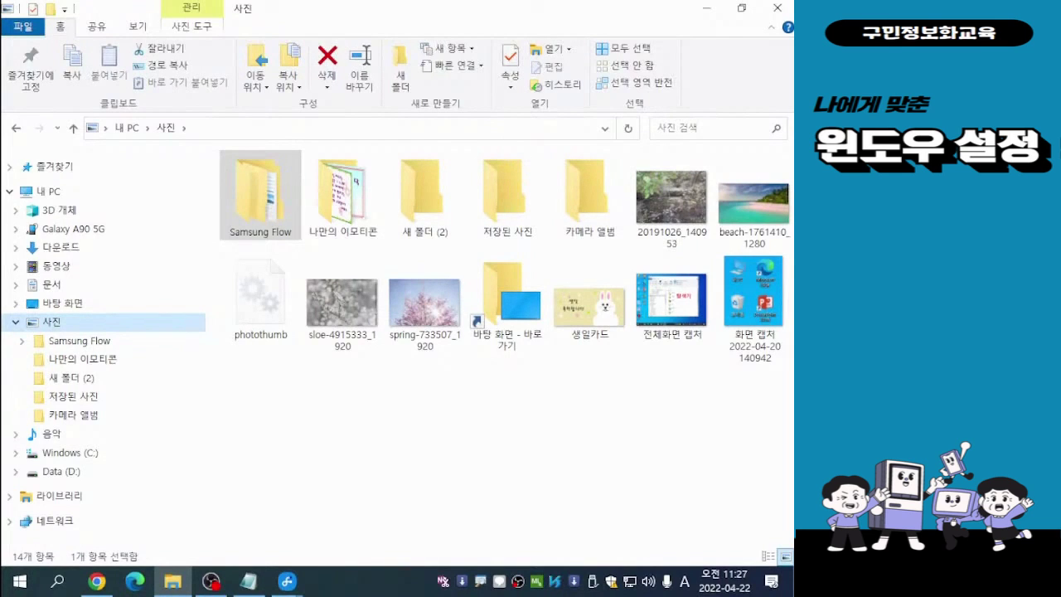
{"action": "left_click", "coordinate": [61, 247]}
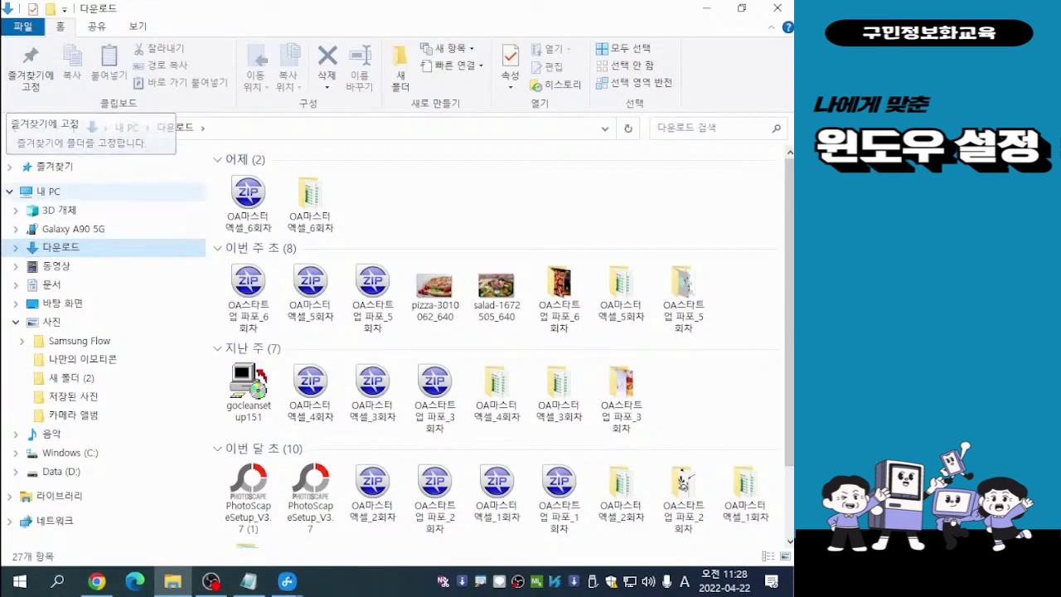
Undo the last file move, and move today's five files, spring-16211 through beach-1852945_1920, into the 사진 folder
{"action": "key", "text": "ctrl+z"}
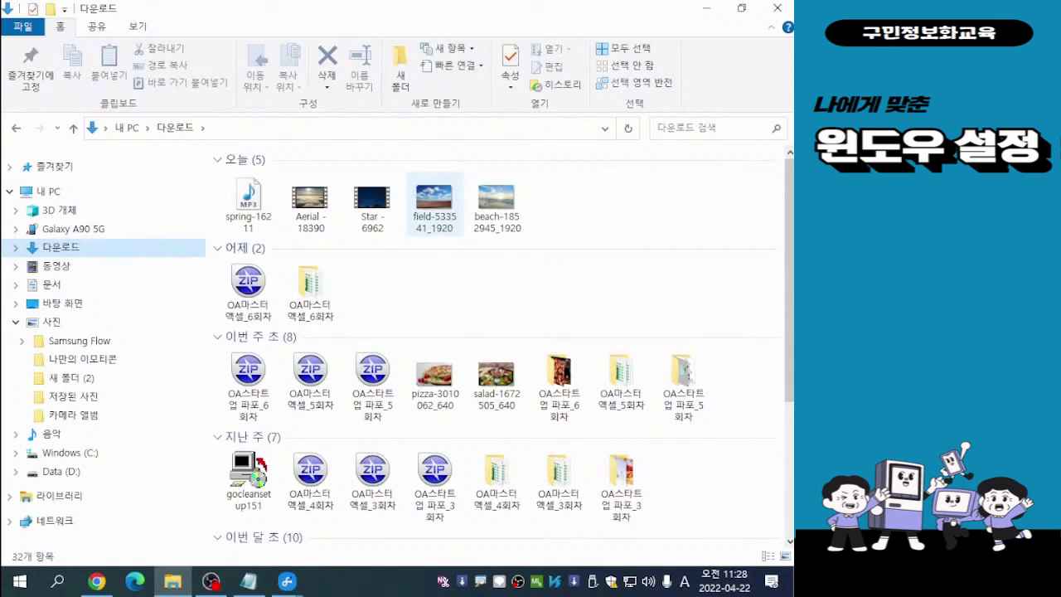
{"action": "left_click", "coordinate": [554, 287]}
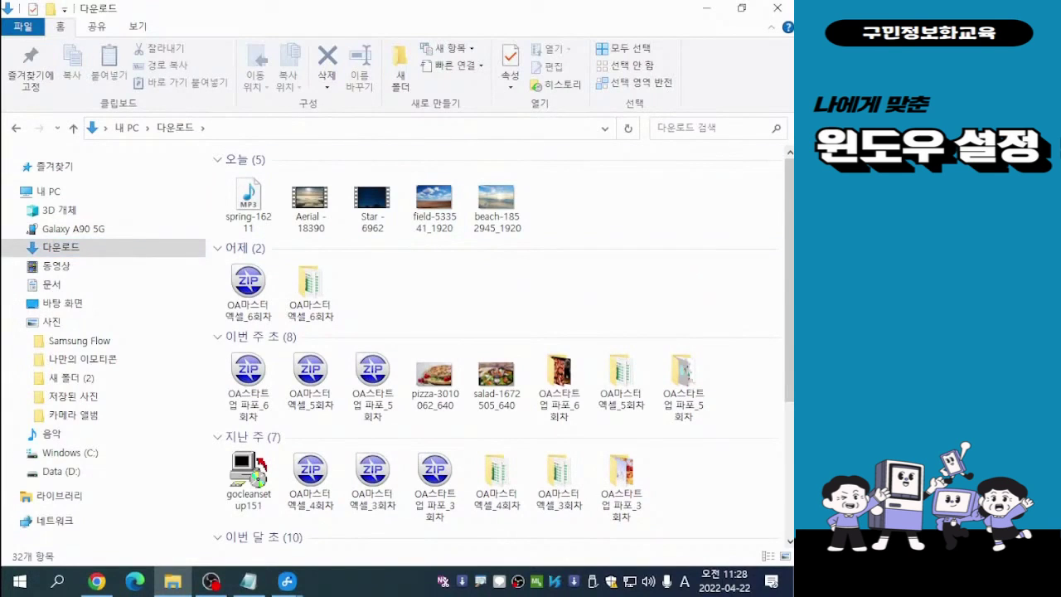
{"action": "left_click", "coordinate": [248, 203]}
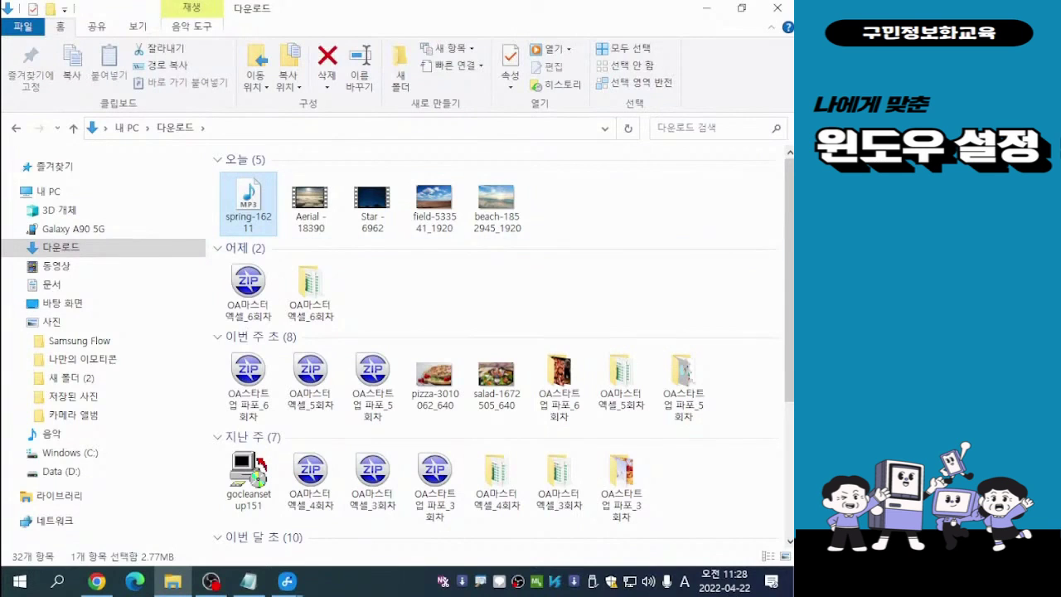
{"action": "left_click", "coordinate": [497, 204], "text": "shift"}
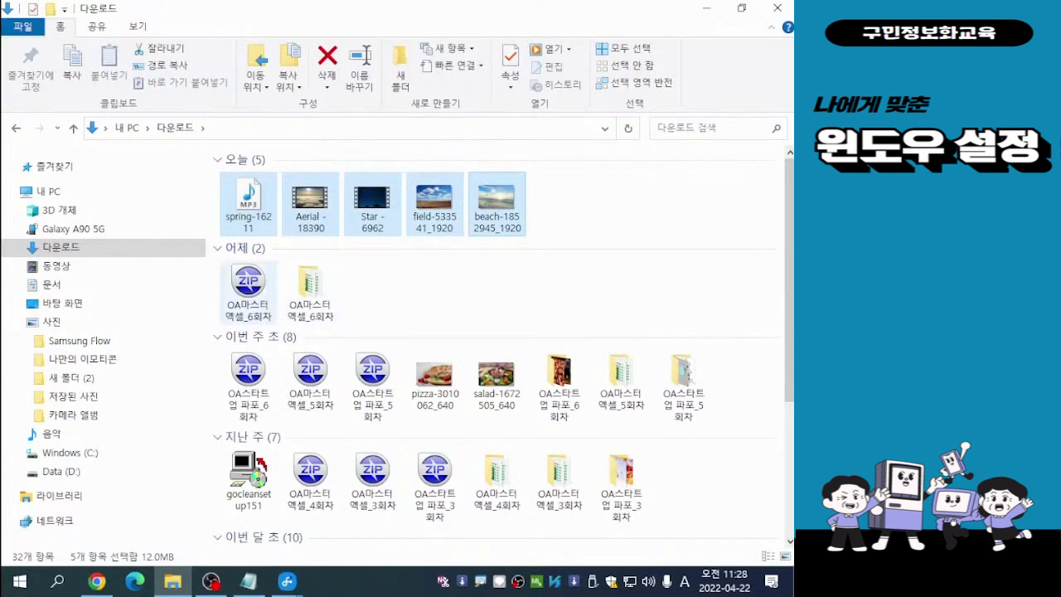
{"action": "left_click_drag", "start_coordinate": [497, 204], "coordinate": [53, 323]}
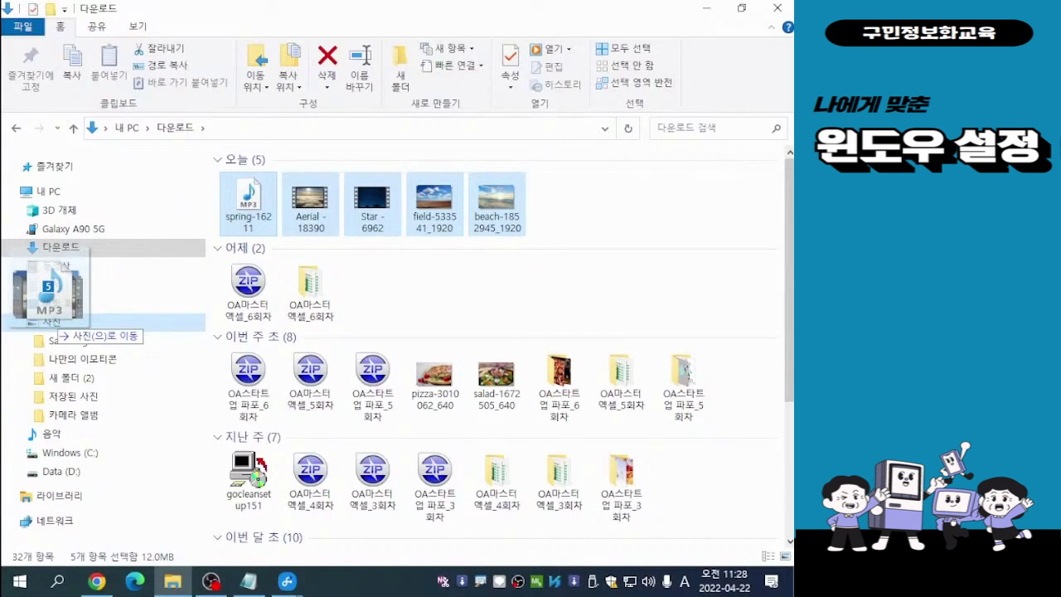
{"action": "left_click_drag", "start_coordinate": [52, 323], "coordinate": [54, 324]}
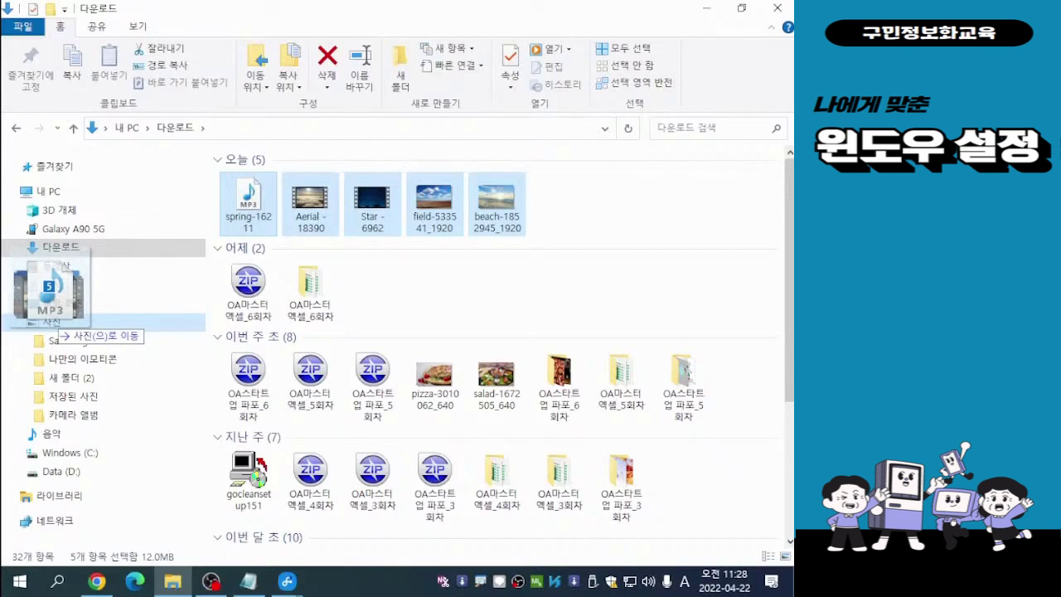
{"action": "left_click_drag", "start_coordinate": [54, 323], "coordinate": [54, 323]}
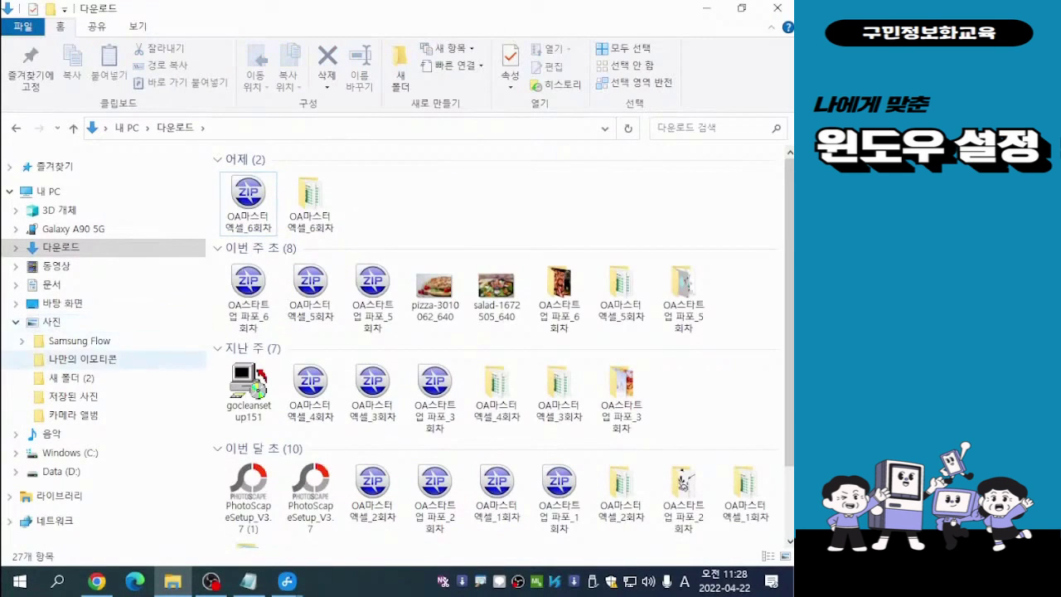
Open the 사진 folder to check the moved files and select the beach-1852945_1920 image
{"action": "left_click", "coordinate": [52, 321]}
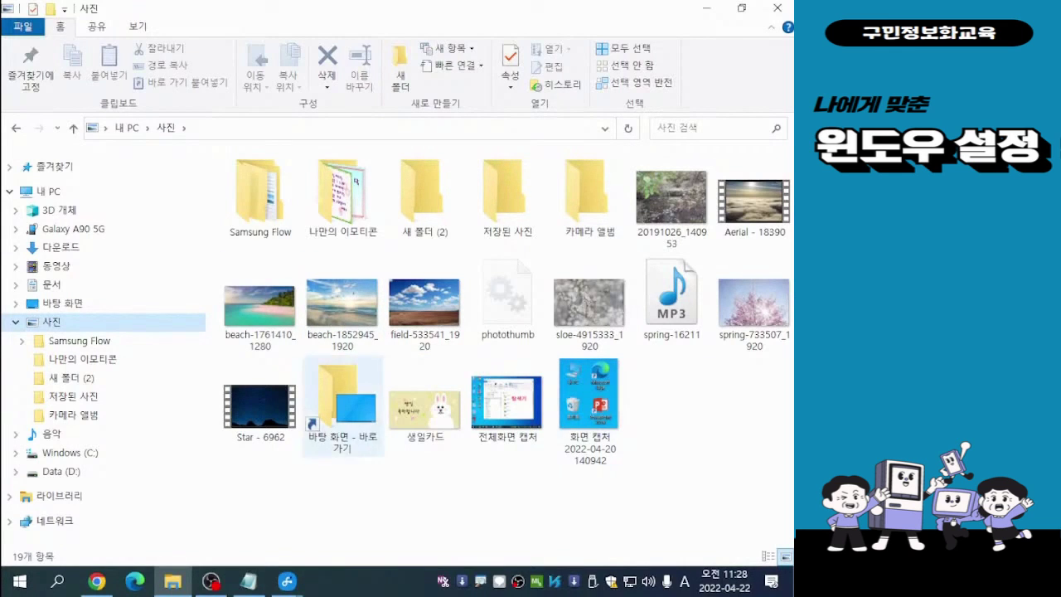
{"action": "left_click", "coordinate": [259, 307]}
{"action": "left_click", "coordinate": [341, 306]}
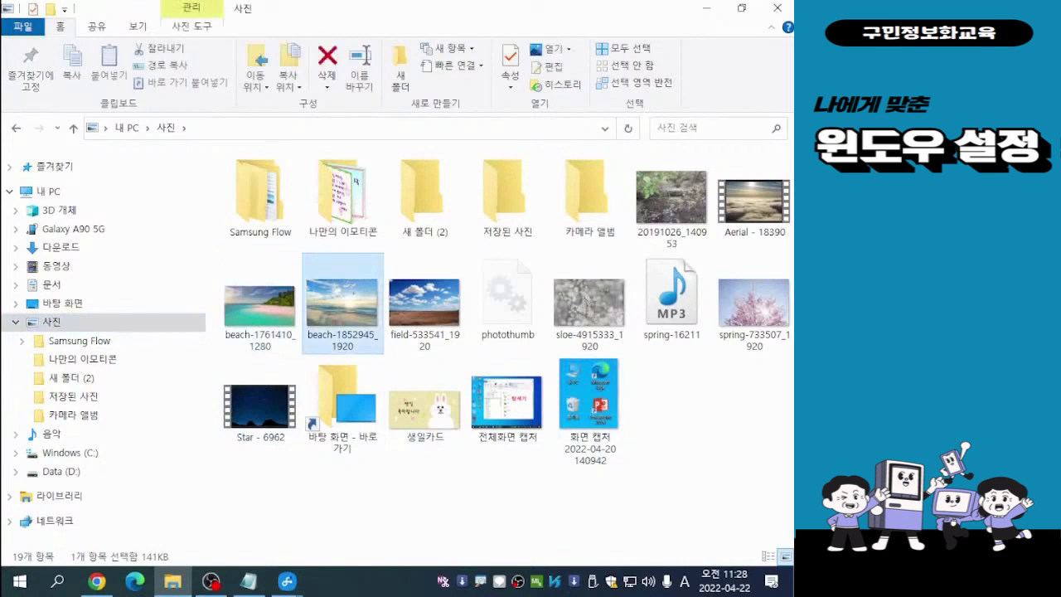
Check the moved field-533541_1920, spring-16211 and Star - 6962 files in 사진, and return to the 다운로드 folder
{"action": "left_click", "coordinate": [423, 307]}
{"action": "left_click", "coordinate": [672, 298]}
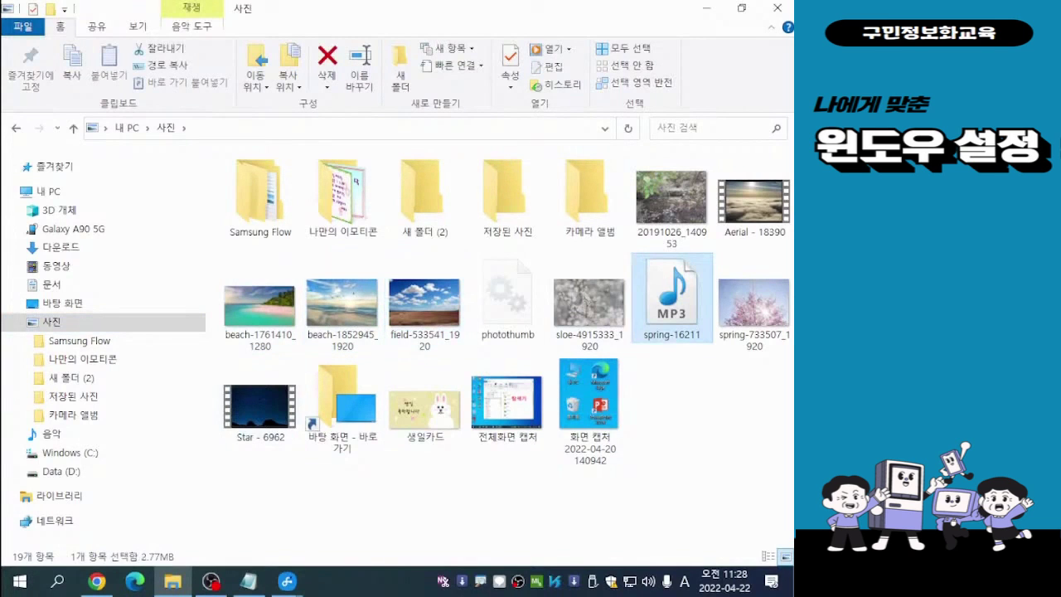
{"action": "left_click", "coordinate": [259, 406]}
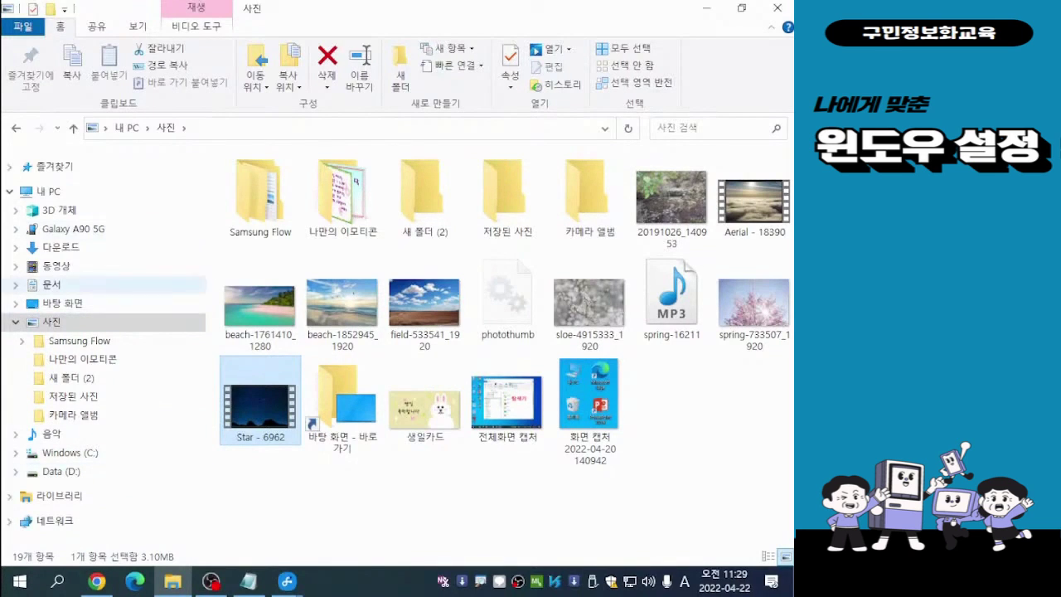
{"action": "left_click", "coordinate": [63, 247]}
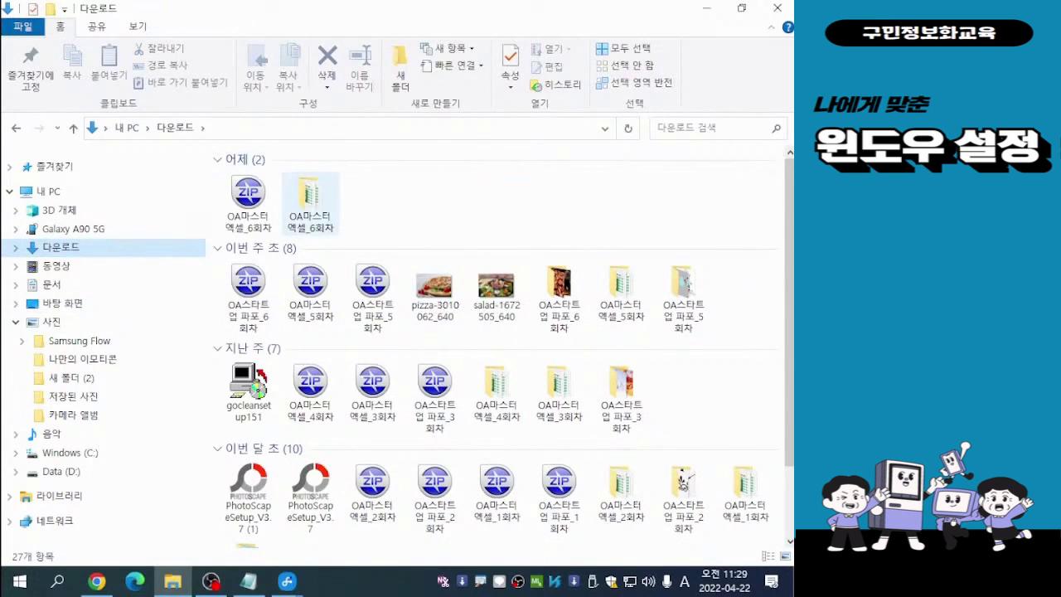
{"action": "mouse_move", "coordinate": [315, 200]}
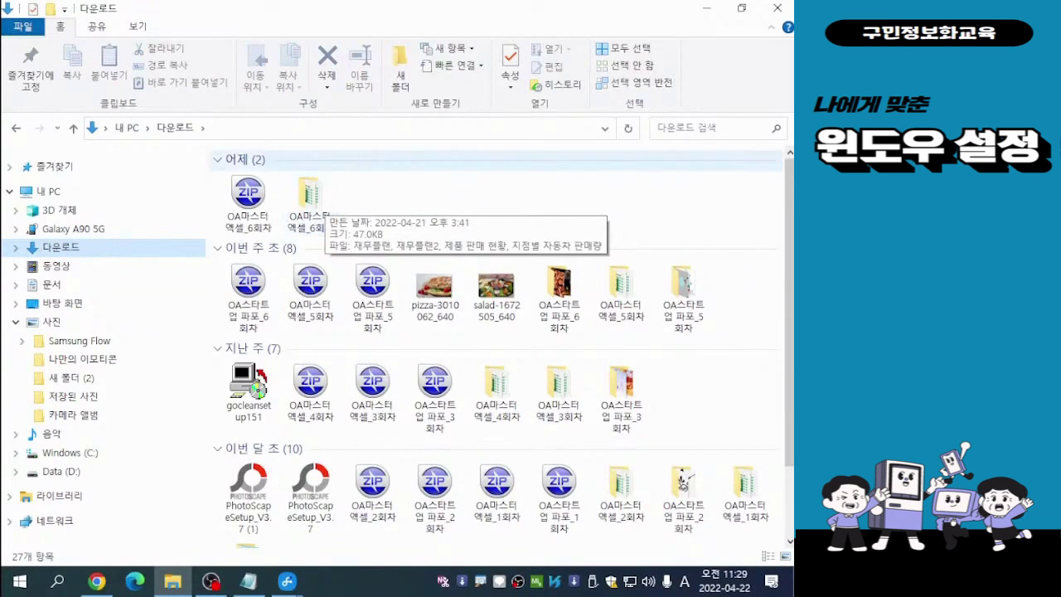
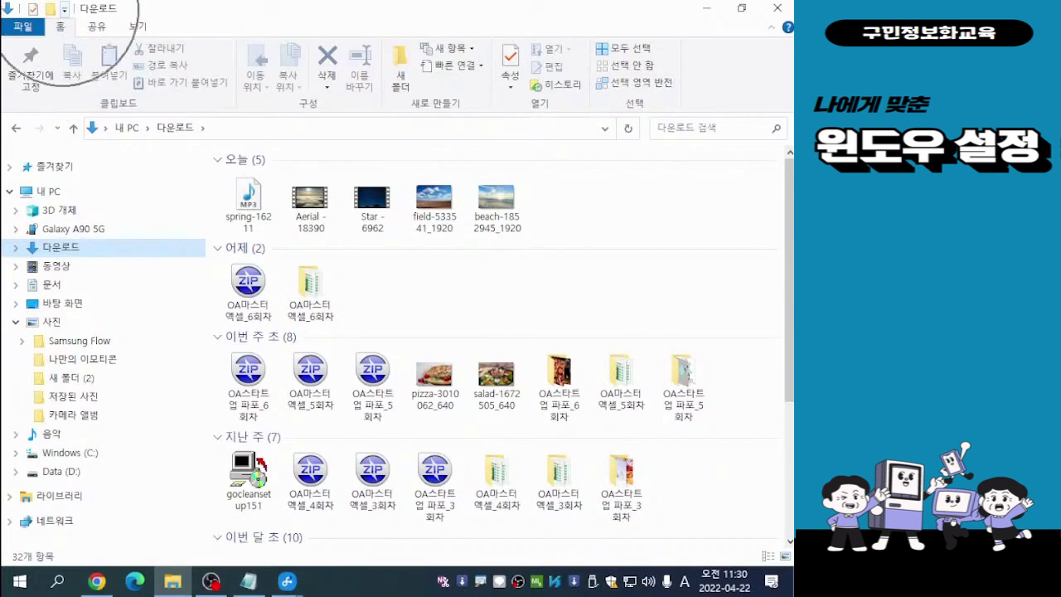
Add the 실행 취소 and 다시 실행 commands to File Explorer's quick access toolbar and review its customization options
{"action": "left_click", "coordinate": [64, 9]}
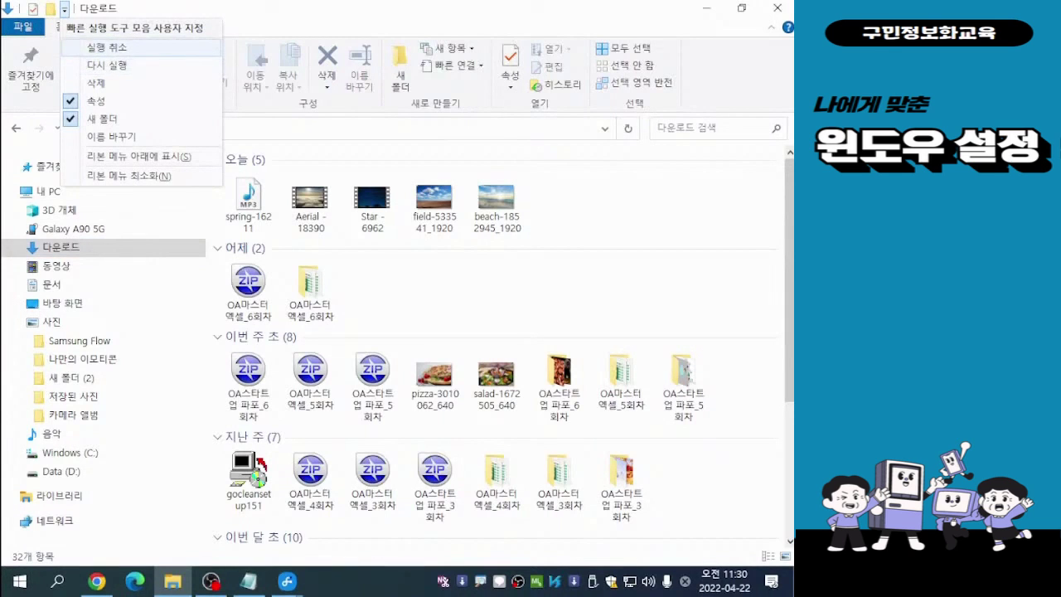
{"action": "left_click", "coordinate": [106, 47]}
{"action": "left_click", "coordinate": [81, 10]}
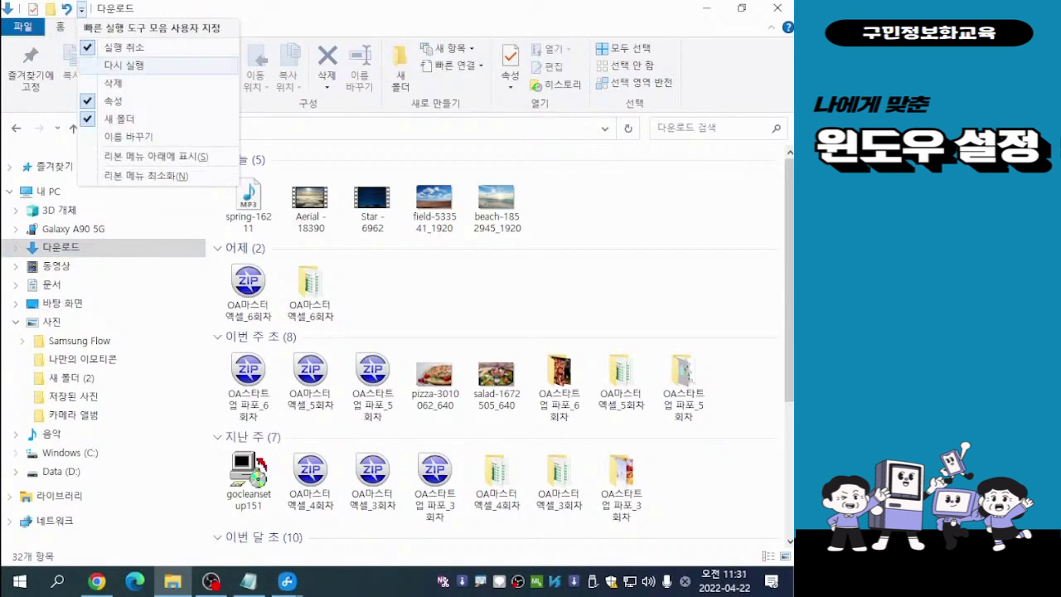
{"action": "left_click", "coordinate": [124, 65]}
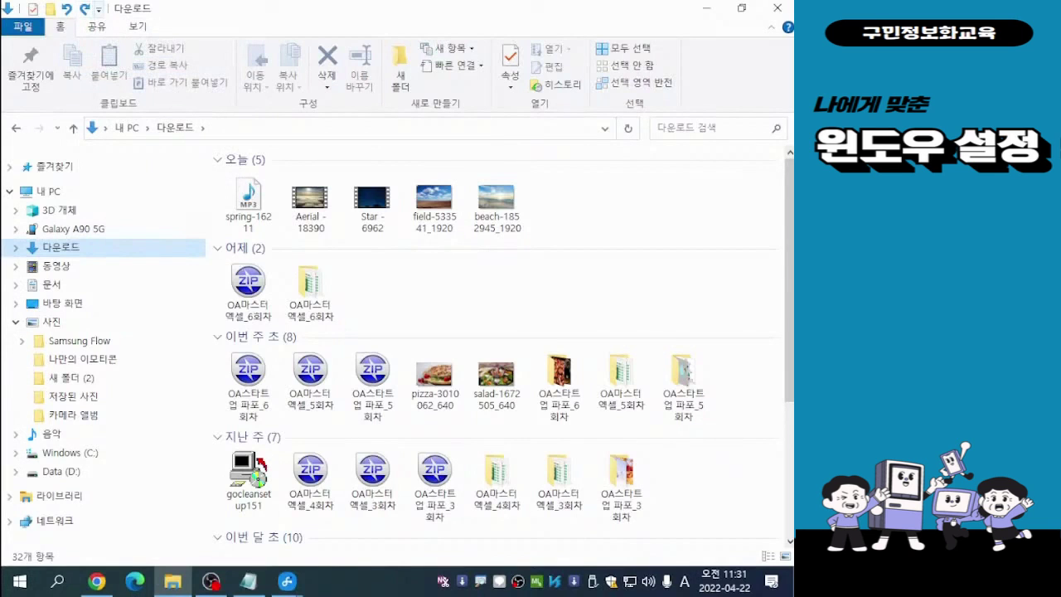
{"action": "left_click", "coordinate": [98, 9]}
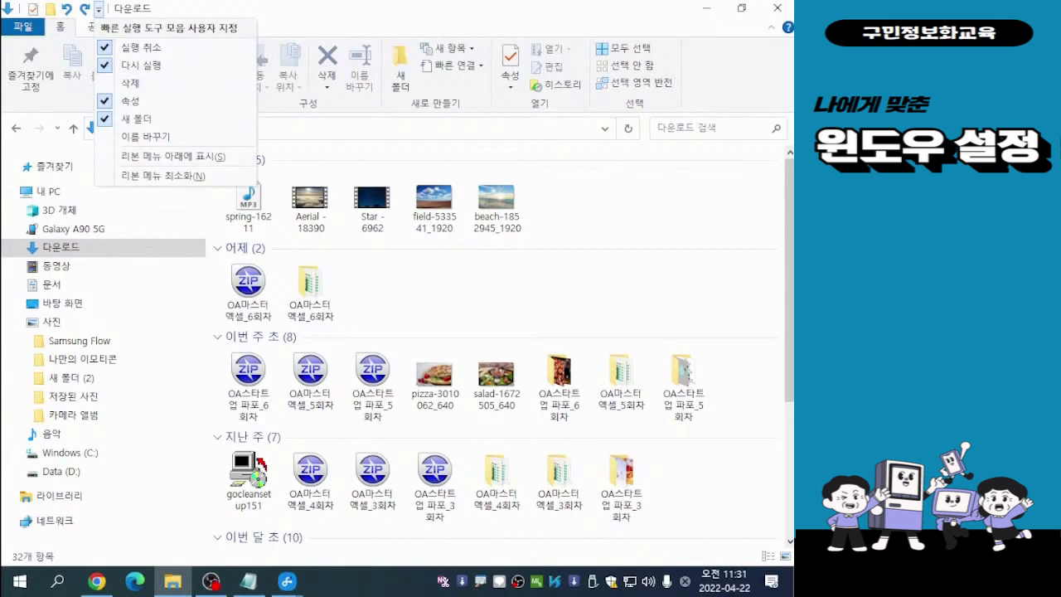
{"action": "key", "text": "Escape"}
{"action": "left_click", "coordinate": [99, 8]}
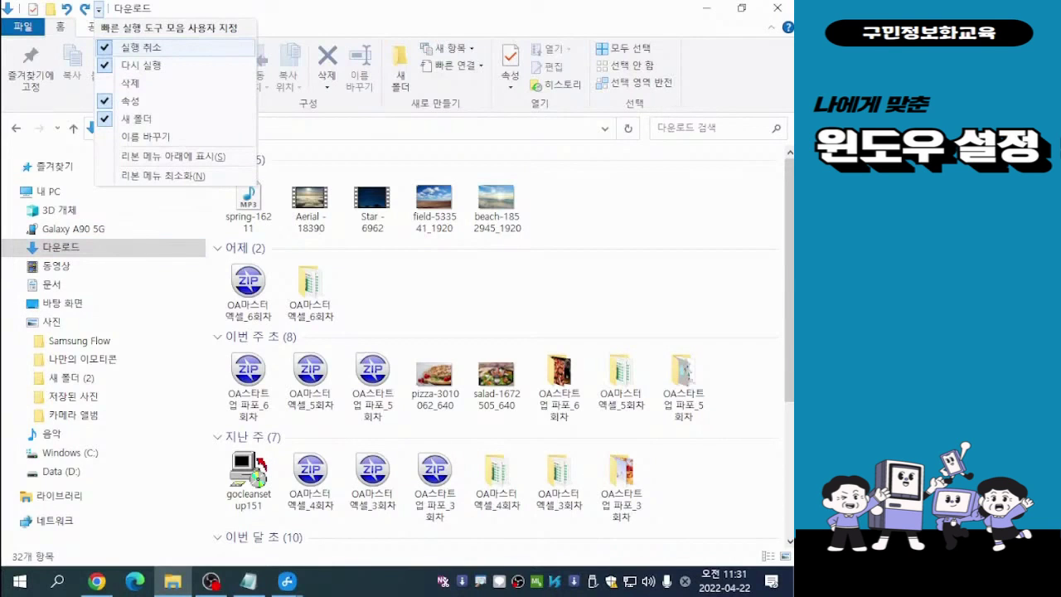
{"action": "key", "text": "Escape"}
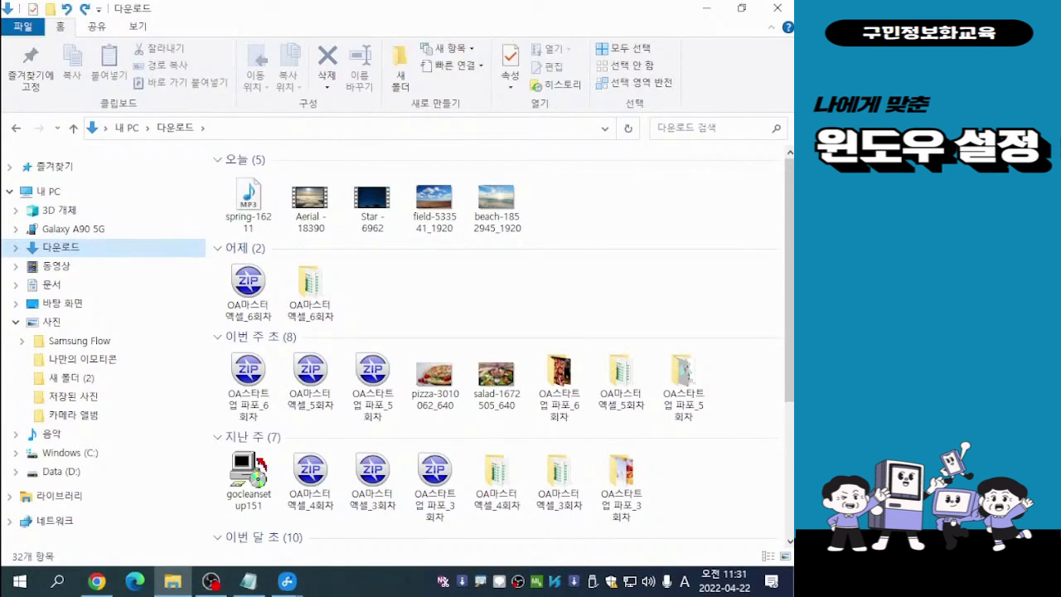
{"action": "key", "text": "alt+Tab"}
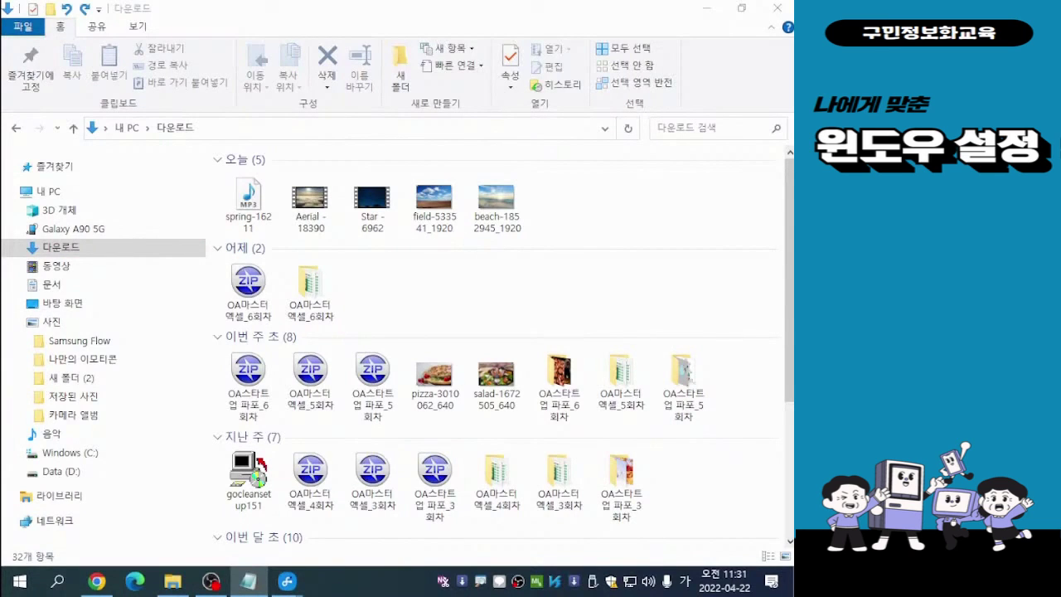
{"action": "key", "text": "Hangul"}
{"action": "key", "text": "Hangul"}
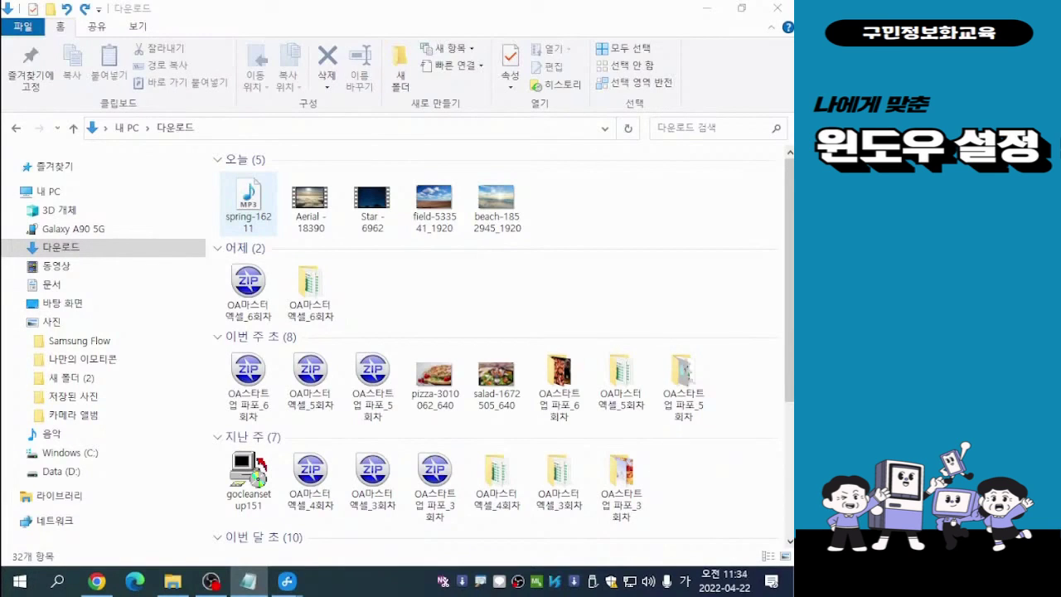
Rename the spring-16211 MP3 file in 다운로드 as 봄노래, switching the input language to Korean
{"action": "left_click", "coordinate": [248, 204]}
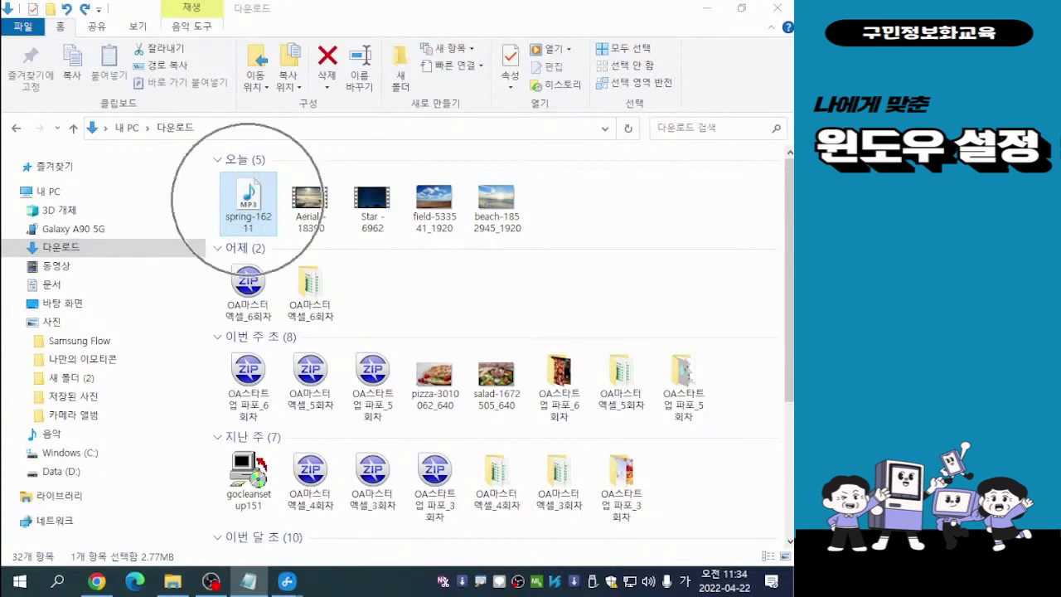
{"action": "right_click", "coordinate": [247, 200]}
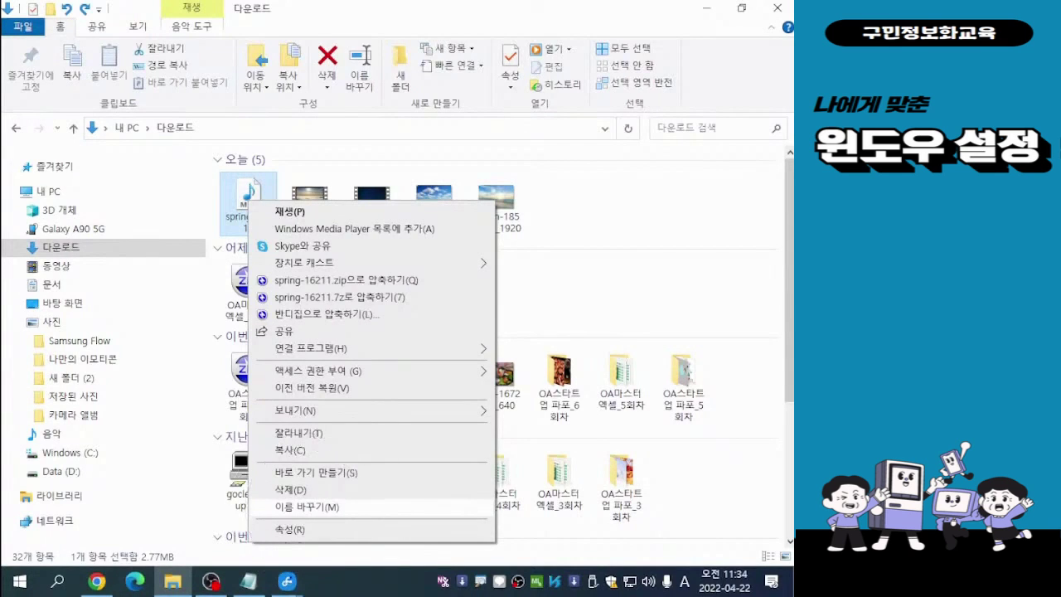
{"action": "left_click", "coordinate": [307, 506]}
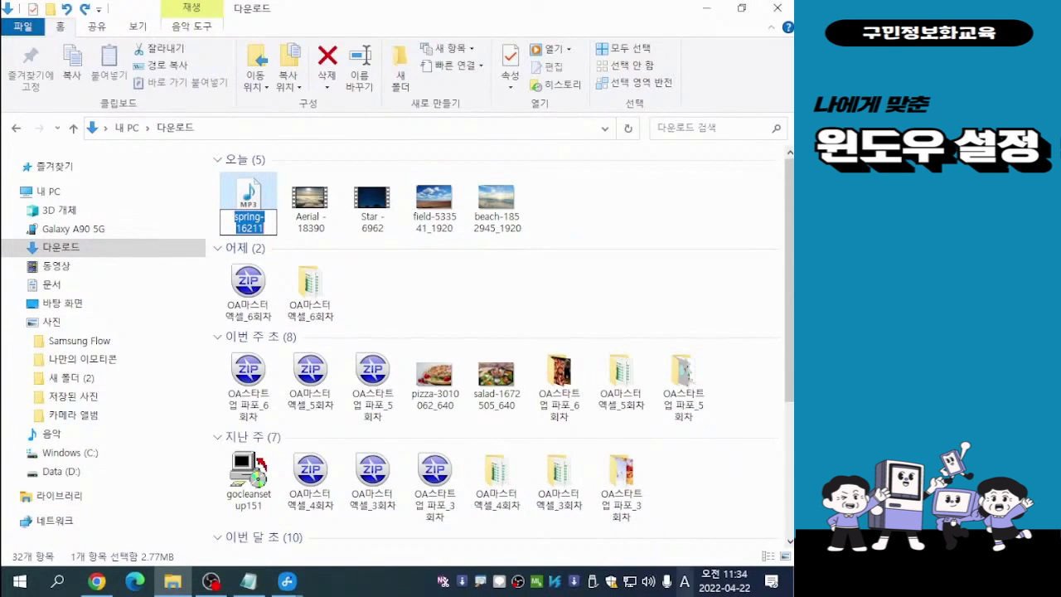
{"action": "left_click", "coordinate": [685, 581]}
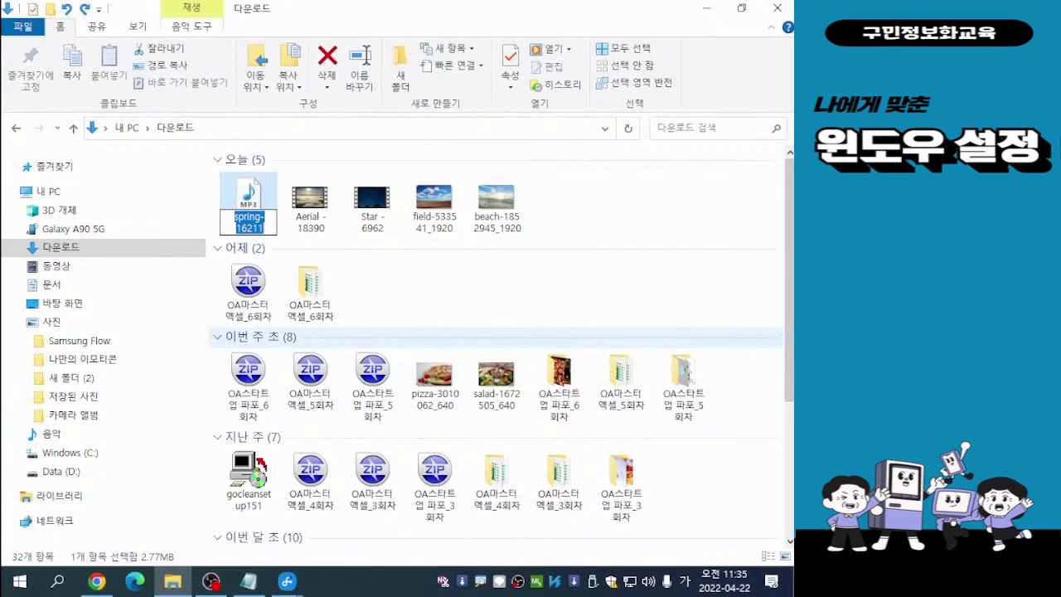
{"action": "type", "text": "봄"}
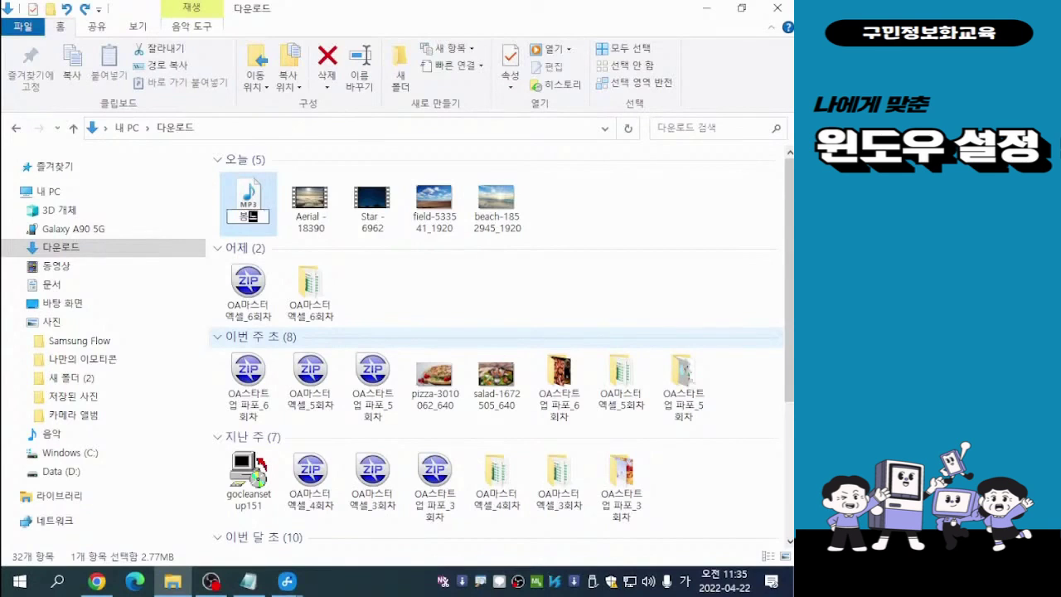
{"action": "type", "text": "노래"}
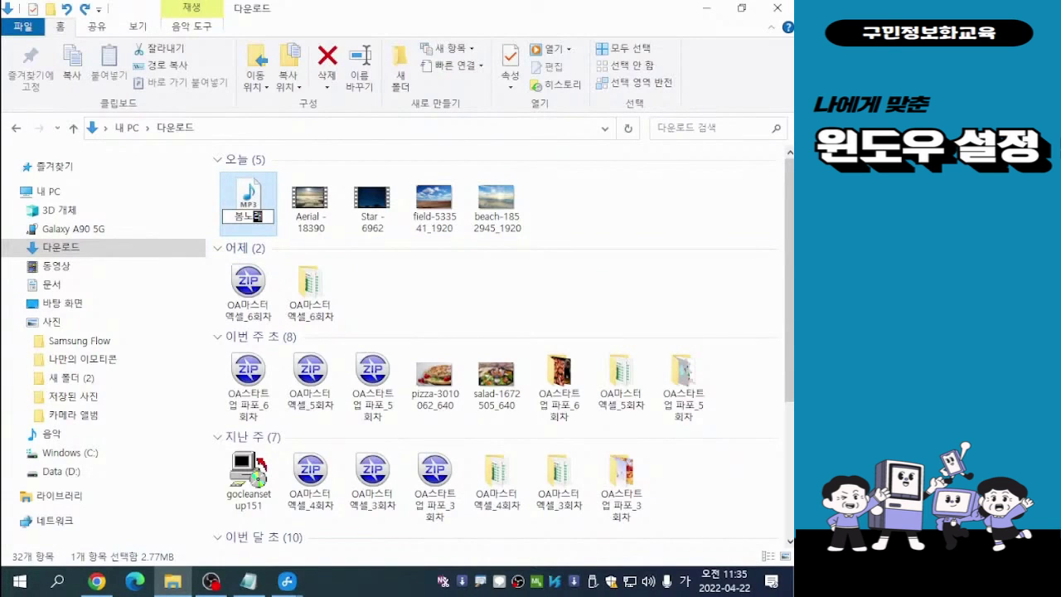
{"action": "key", "text": "Return"}
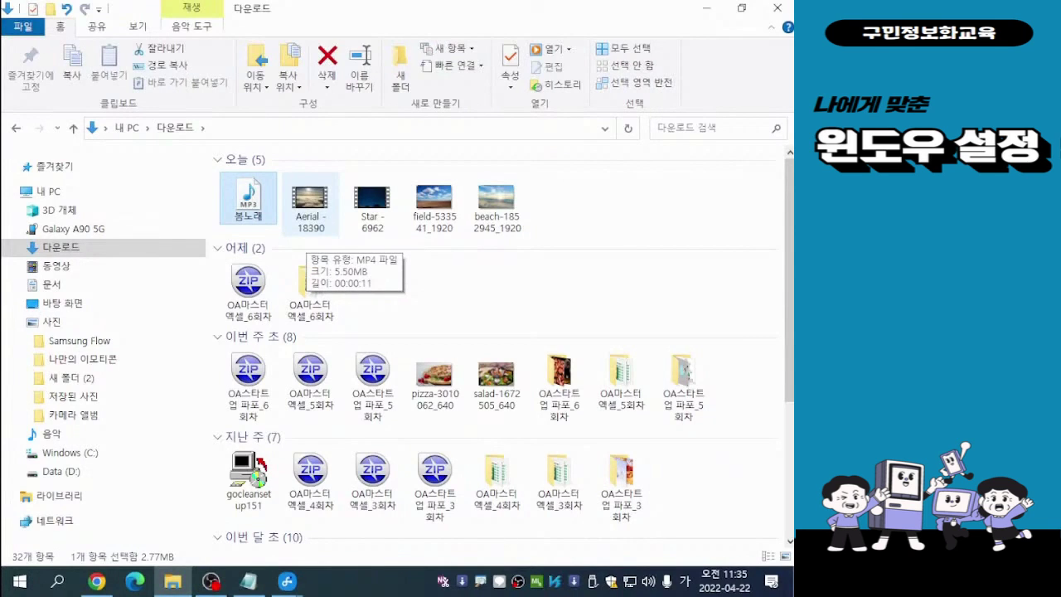
Rename the Aerial - 18390 video in the 다운로드 folder as 하늘
{"action": "left_click", "coordinate": [310, 203]}
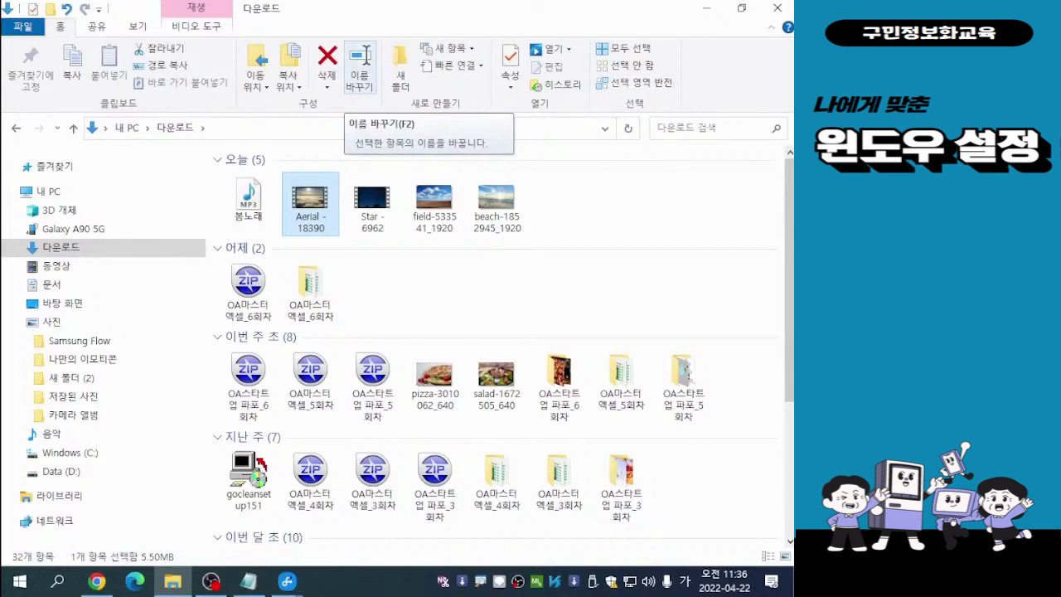
{"action": "left_click", "coordinate": [359, 71]}
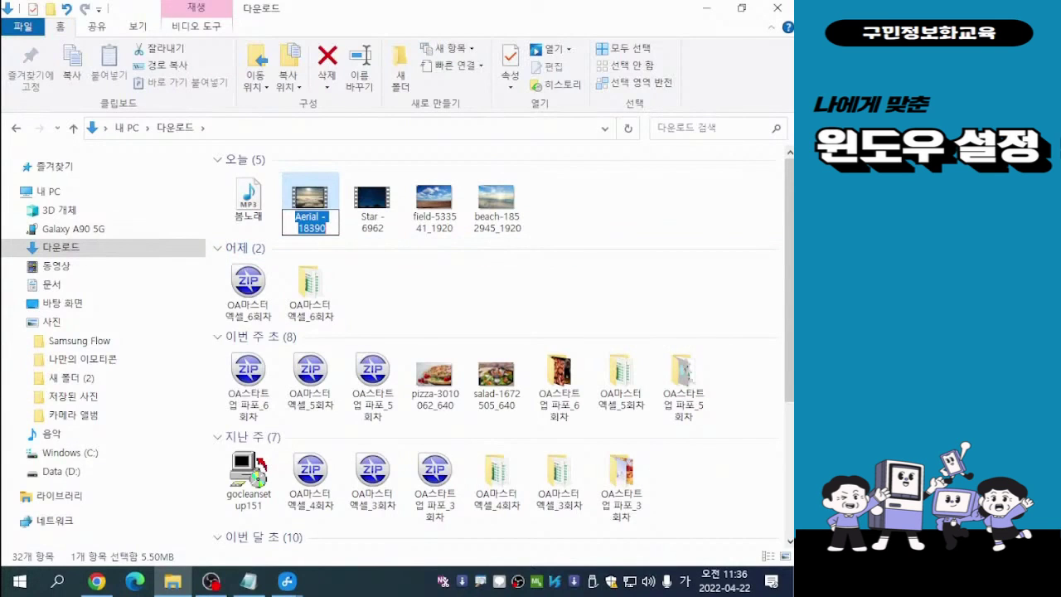
{"action": "type", "text": "하늘"}
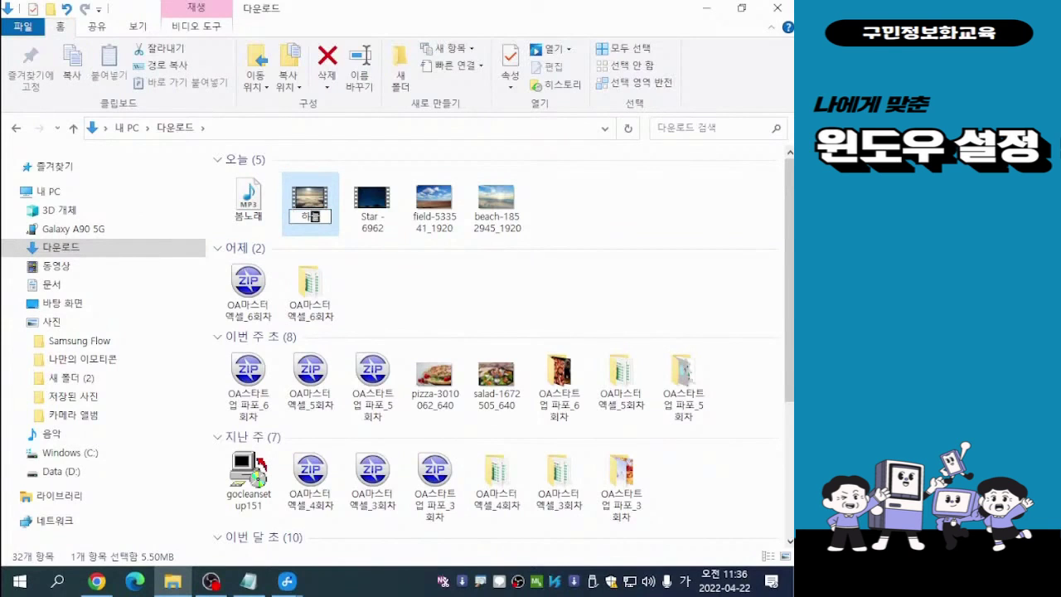
{"action": "key", "text": "Return"}
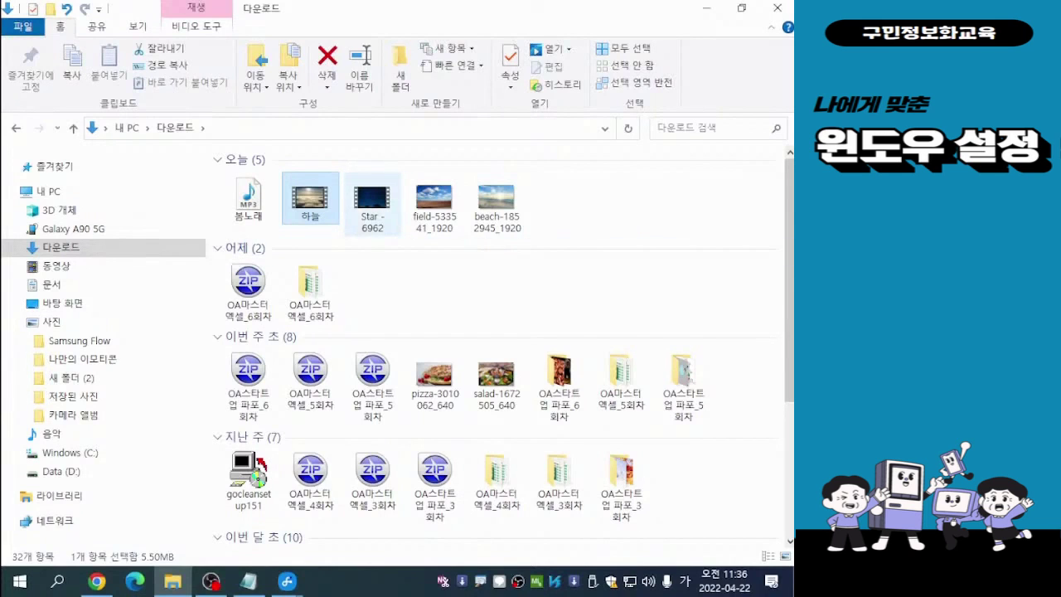
Rename the Star - 6962 video in the 다운로드 folder as 하늘1
{"action": "mouse_move", "coordinate": [372, 217]}
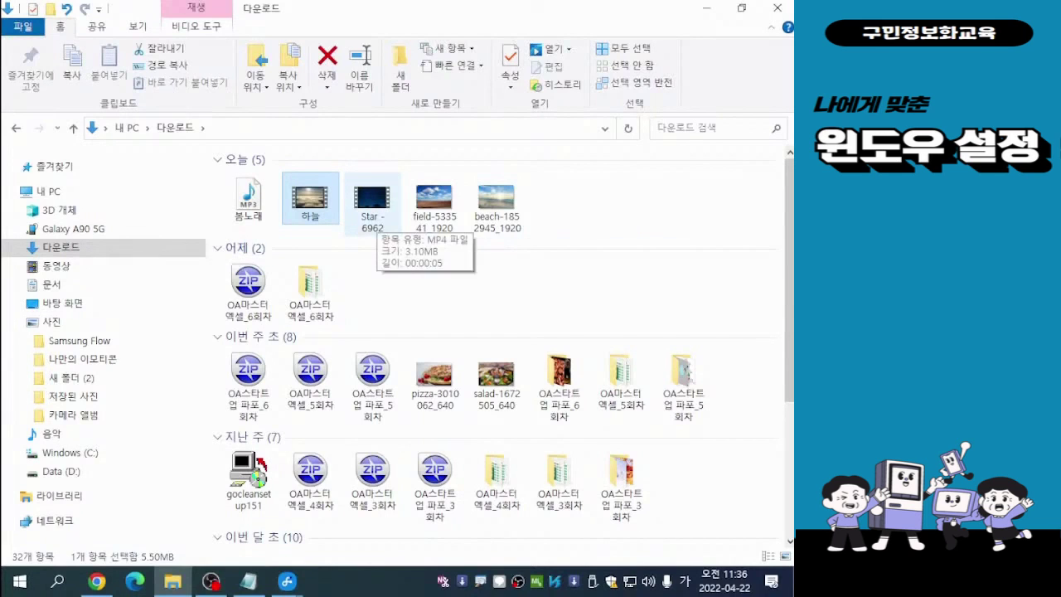
{"action": "left_click", "coordinate": [372, 203]}
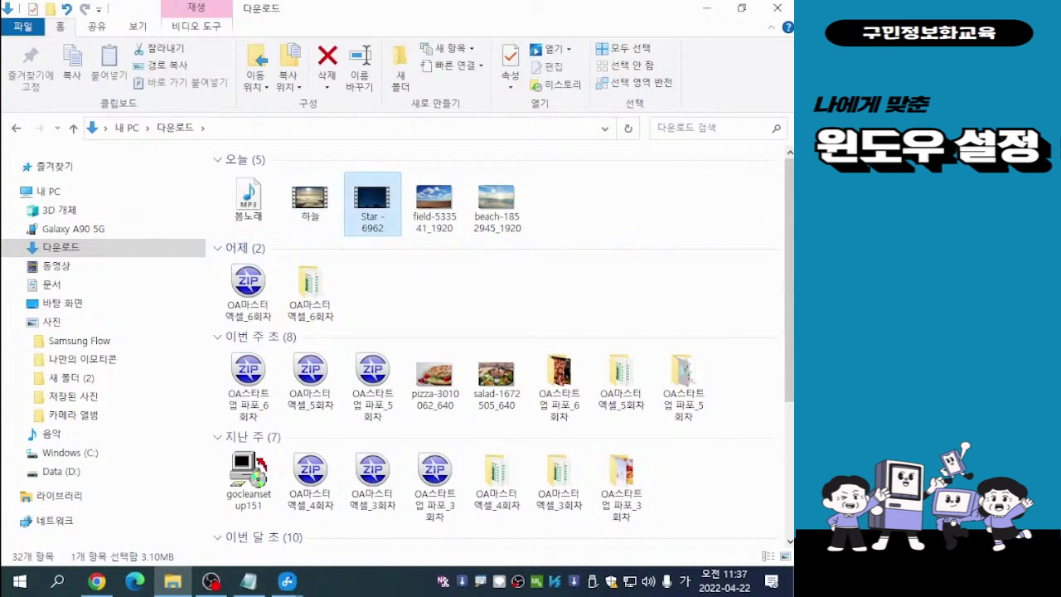
{"action": "mouse_move", "coordinate": [377, 225]}
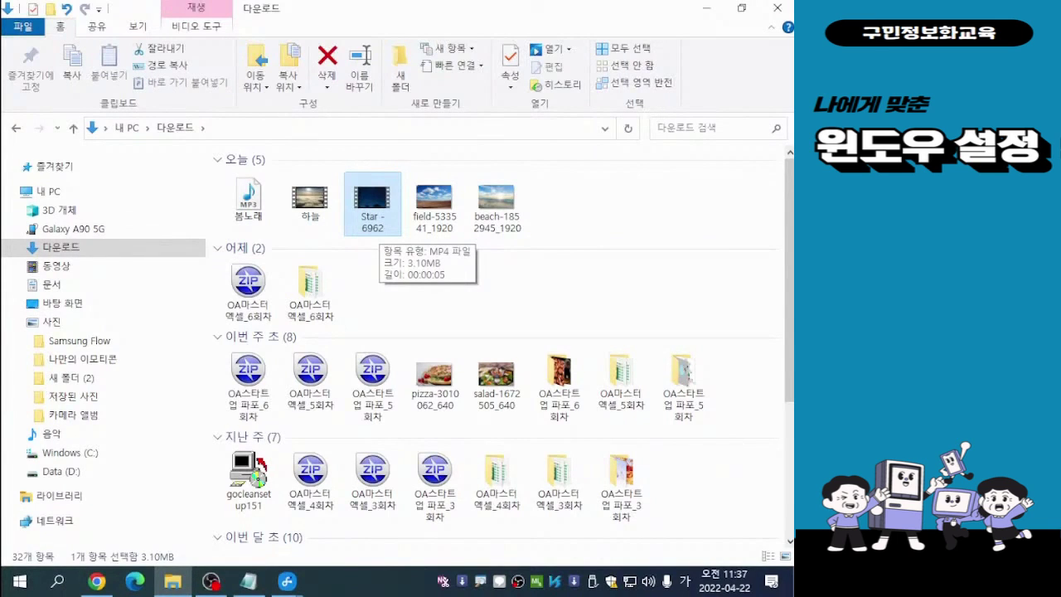
{"action": "key", "text": "F2"}
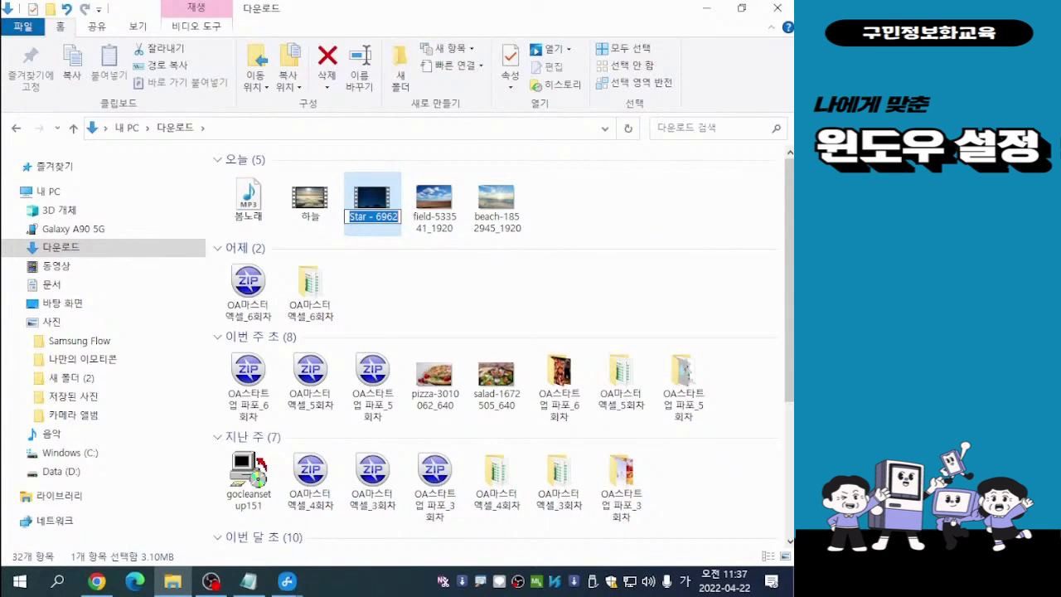
{"action": "type", "text": "하늘"}
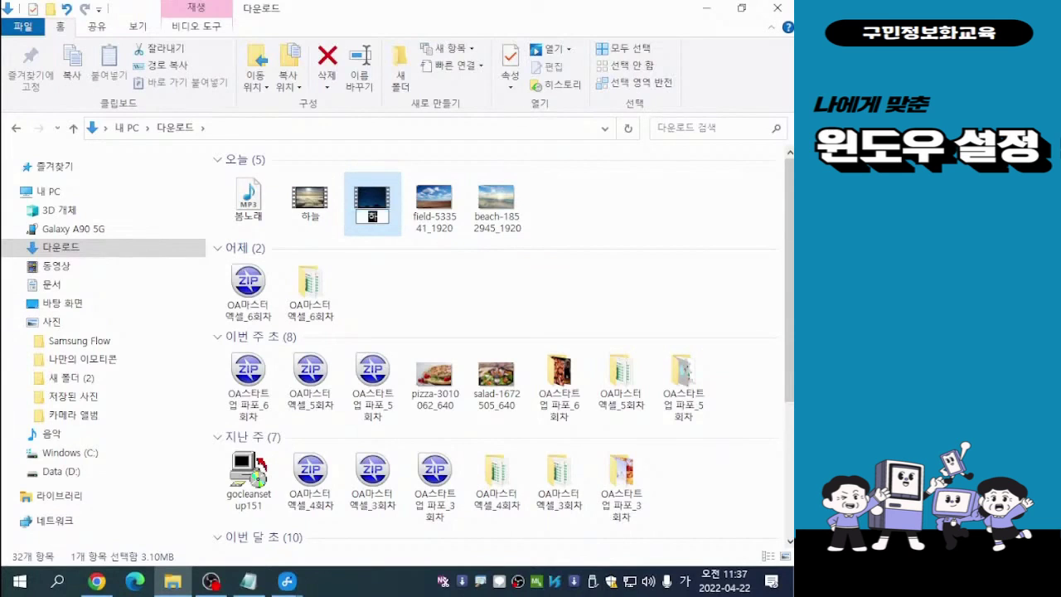
{"action": "type", "text": "1"}
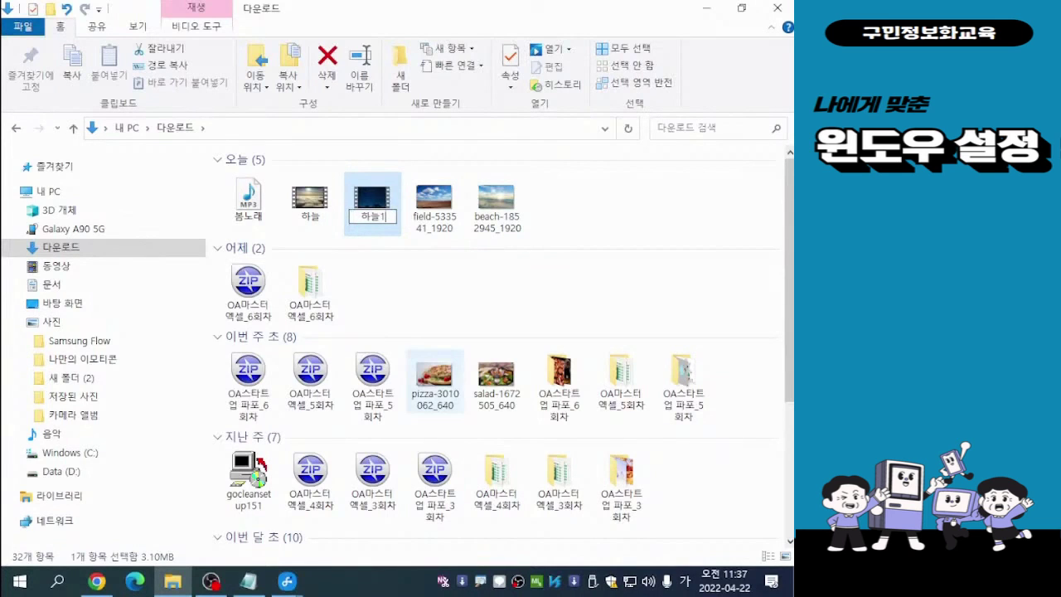
{"action": "key", "text": "Return"}
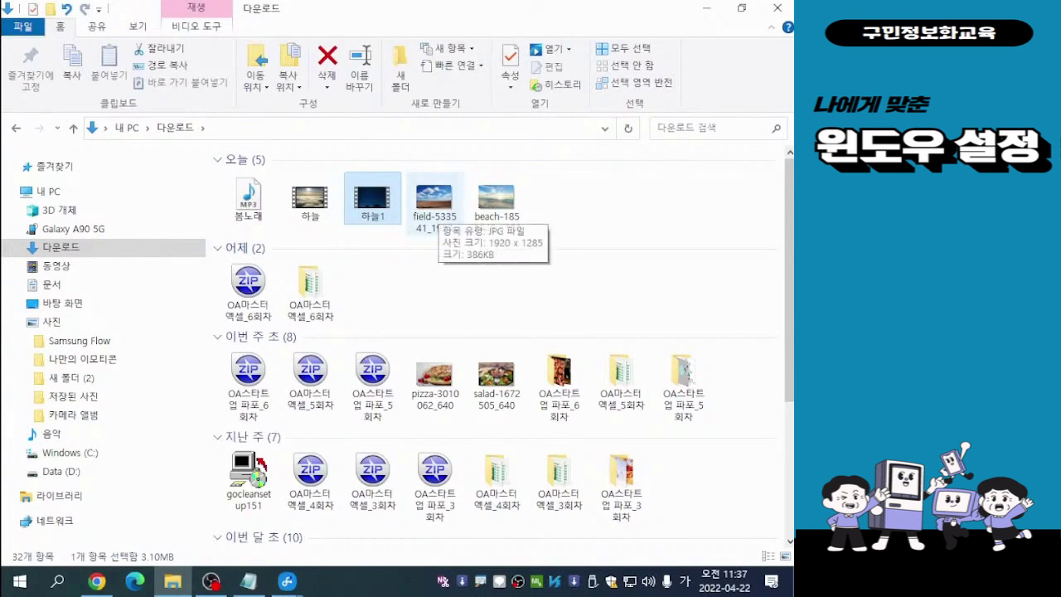
Rename the field-533541_1920 image in the 다운로드 folder as 하늘
{"action": "left_click", "coordinate": [438, 206]}
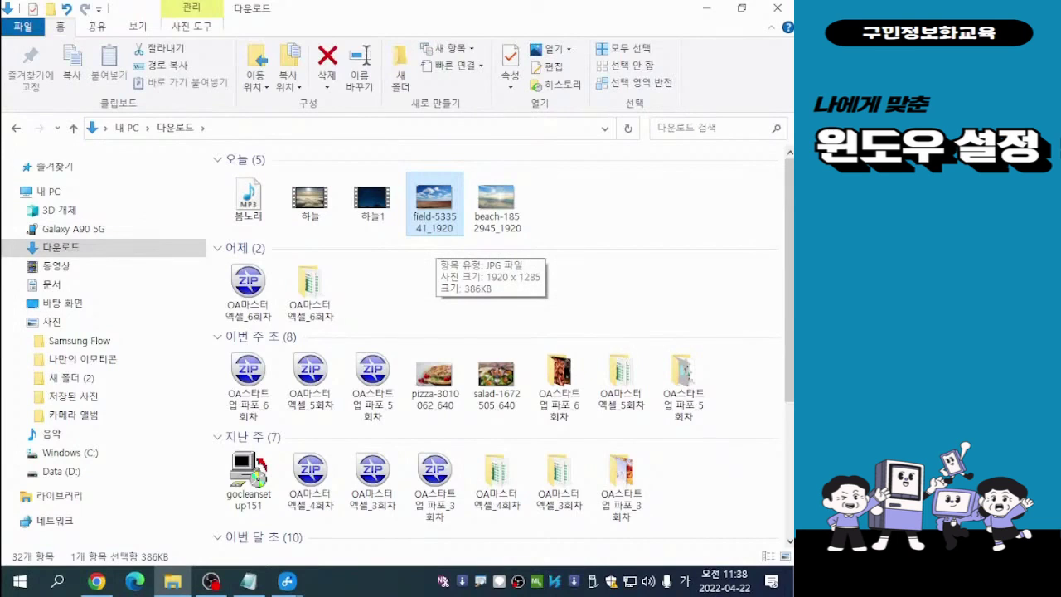
{"action": "key", "text": "F2"}
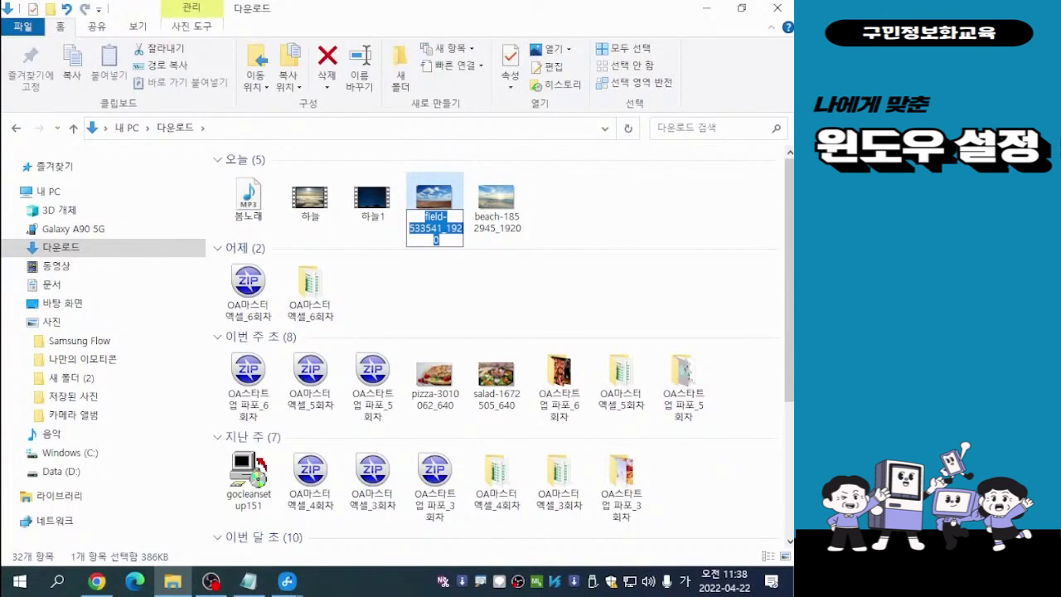
{"action": "type", "text": "하늘"}
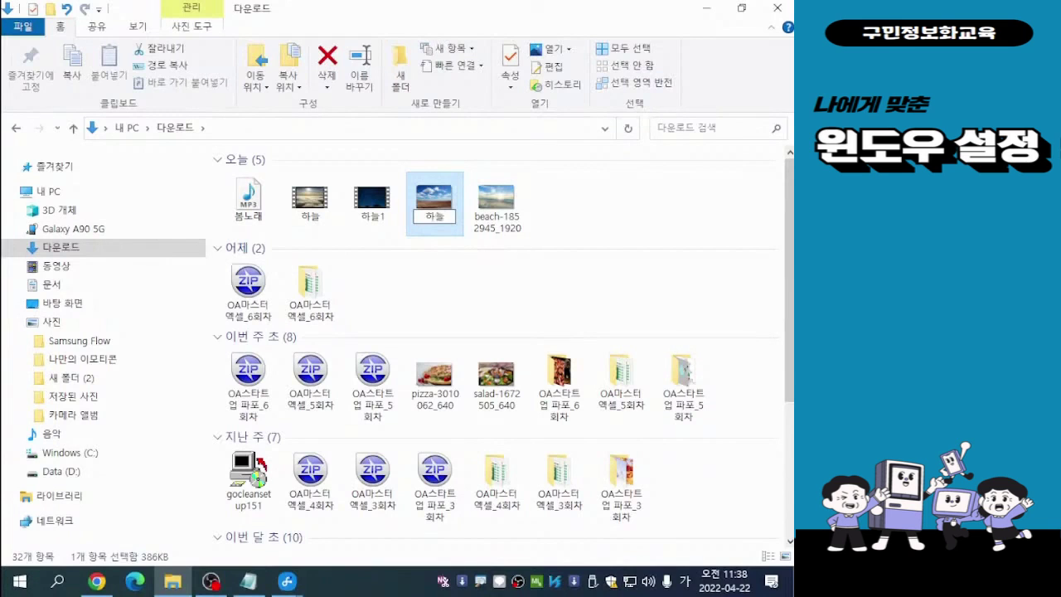
{"action": "key", "text": "Return"}
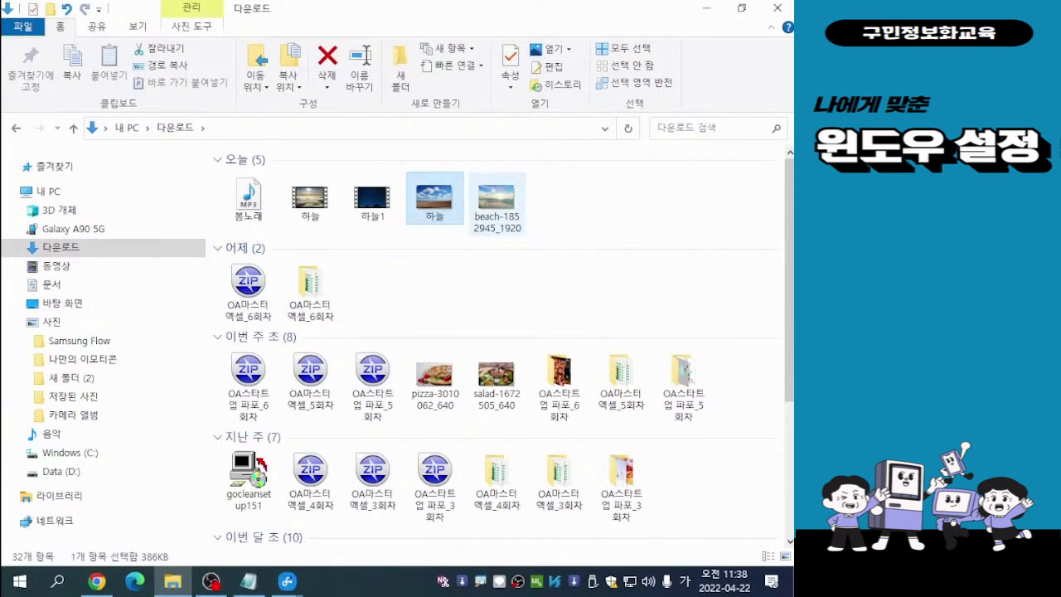
Rename the beach-1852945_1920 image in the 다운로드 folder as 하늘1
{"action": "left_click", "coordinate": [498, 212]}
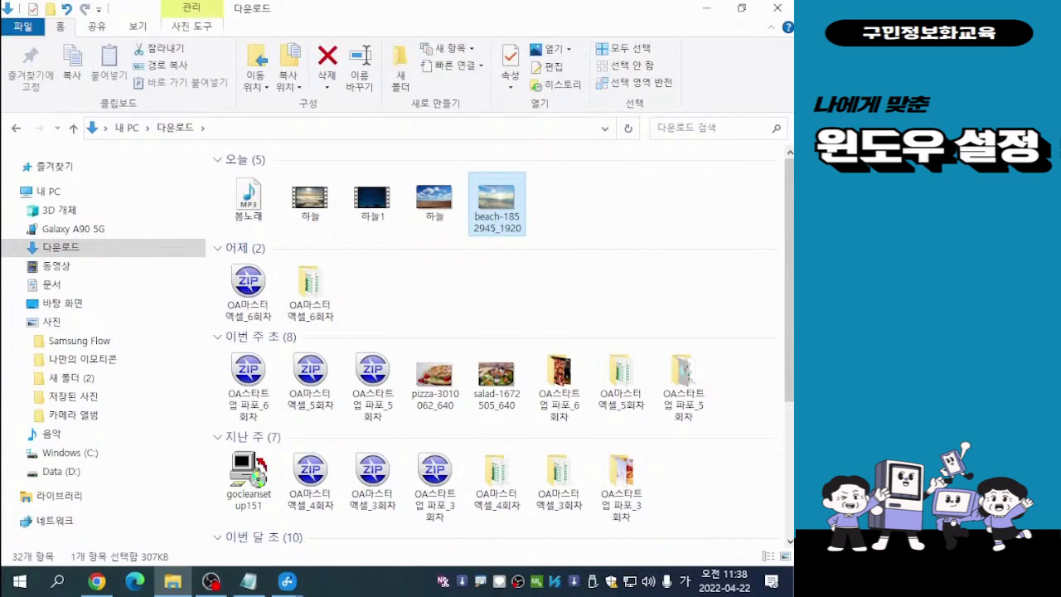
{"action": "key", "text": "F2"}
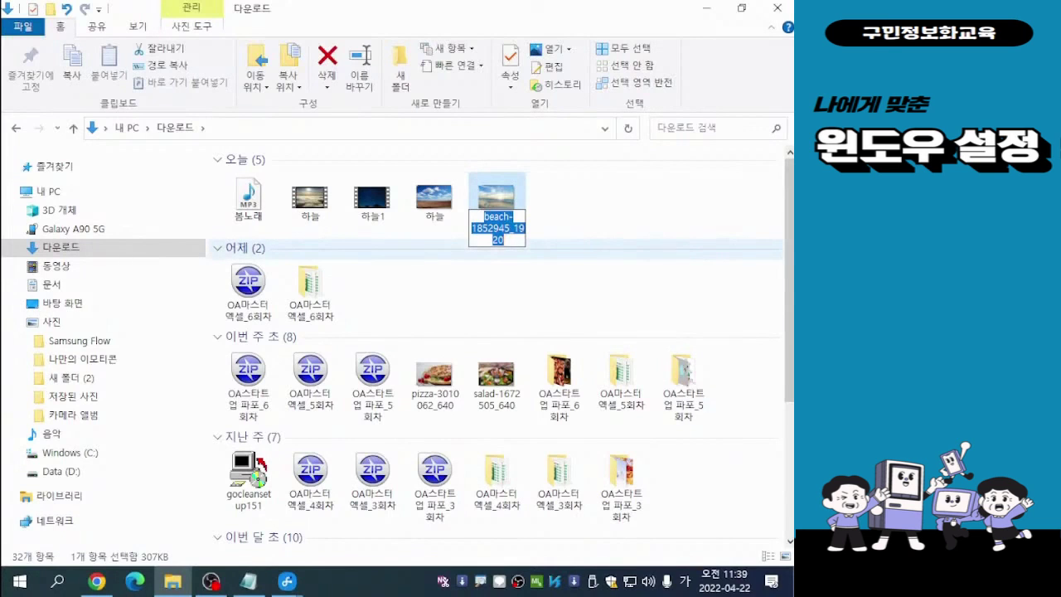
{"action": "type", "text": "하늘"}
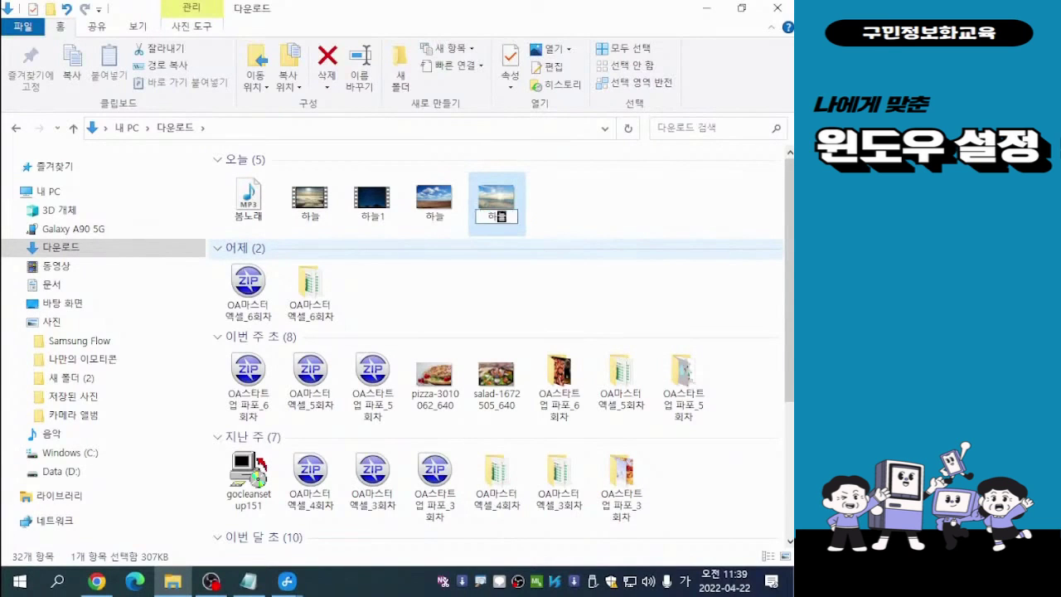
{"action": "type", "text": "1"}
{"action": "key", "text": "Return"}
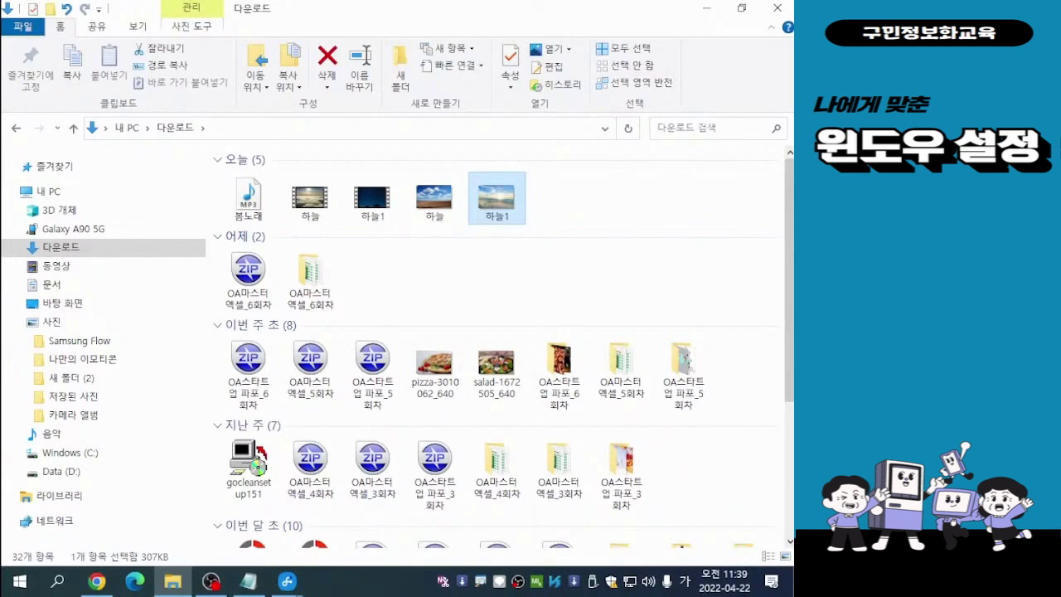
{"action": "right_click", "coordinate": [498, 199]}
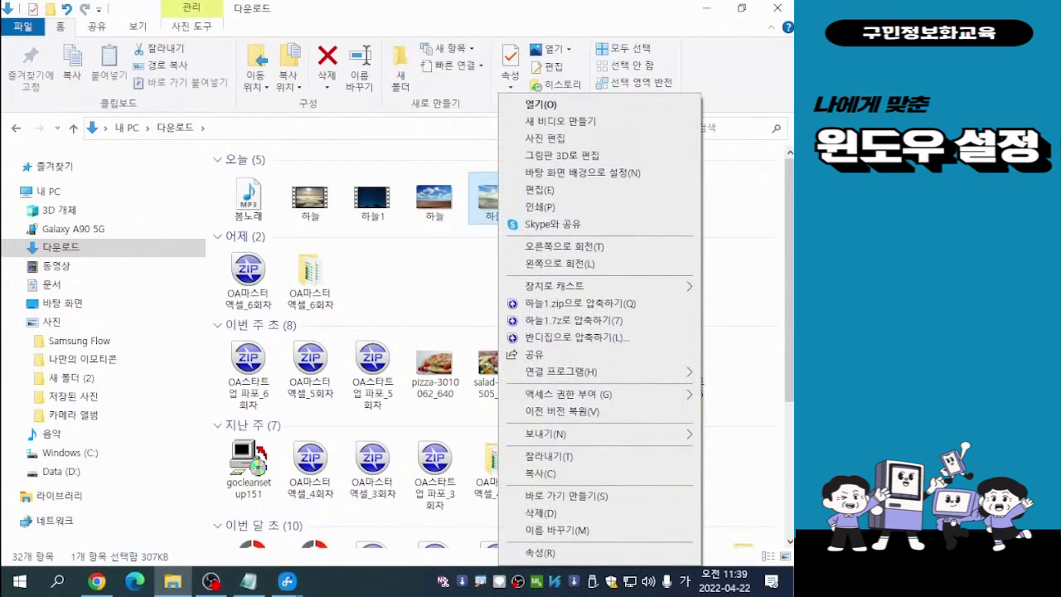
{"action": "key", "text": "Escape"}
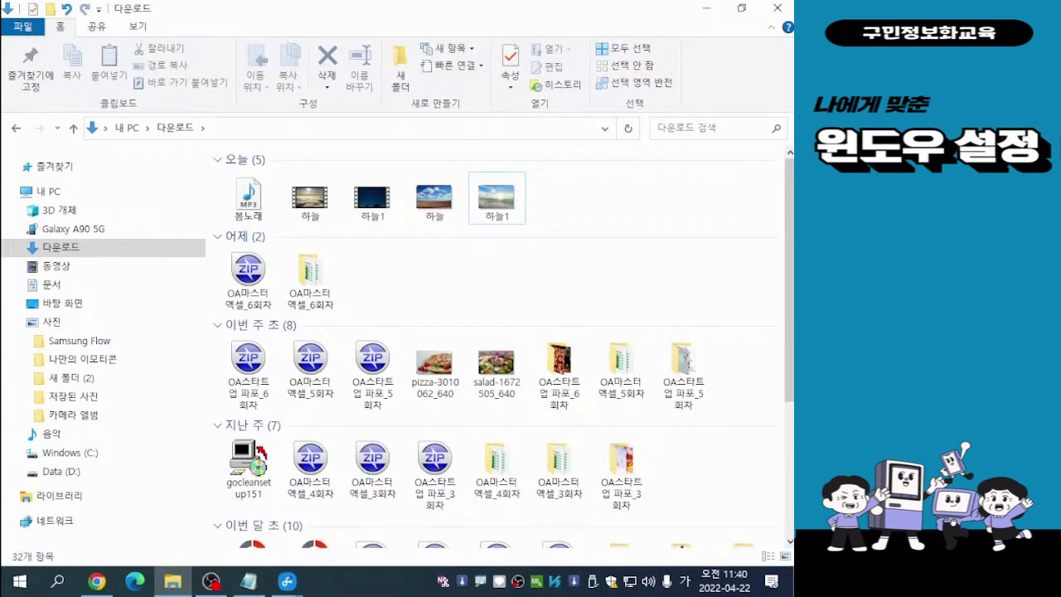
Select the five files under 오늘, from 봄노래 through the 하늘1 image, and cut them
{"action": "left_click", "coordinate": [248, 198]}
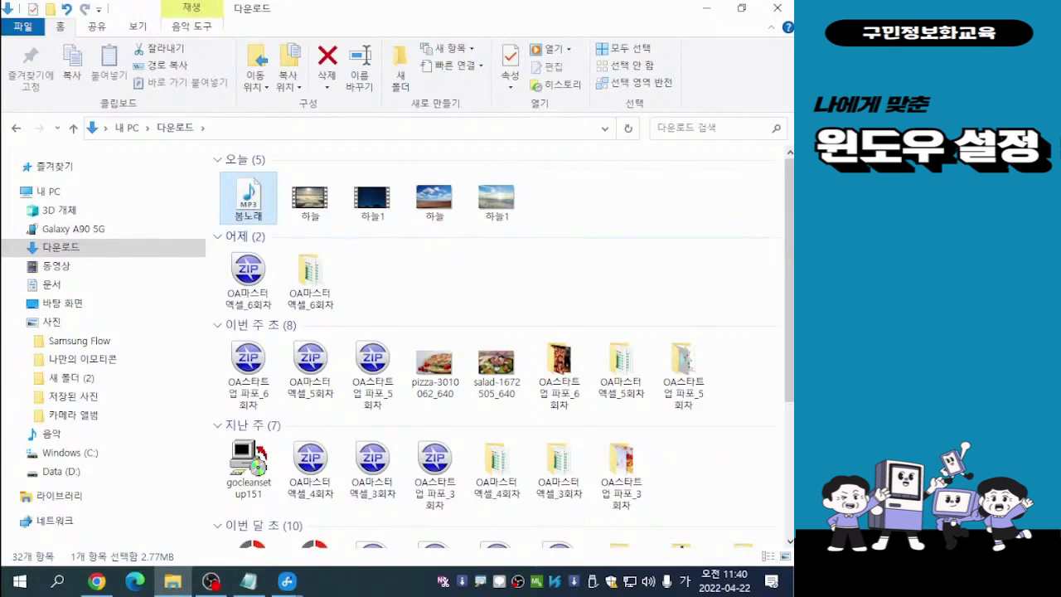
{"action": "left_click", "coordinate": [496, 199], "text": "shift"}
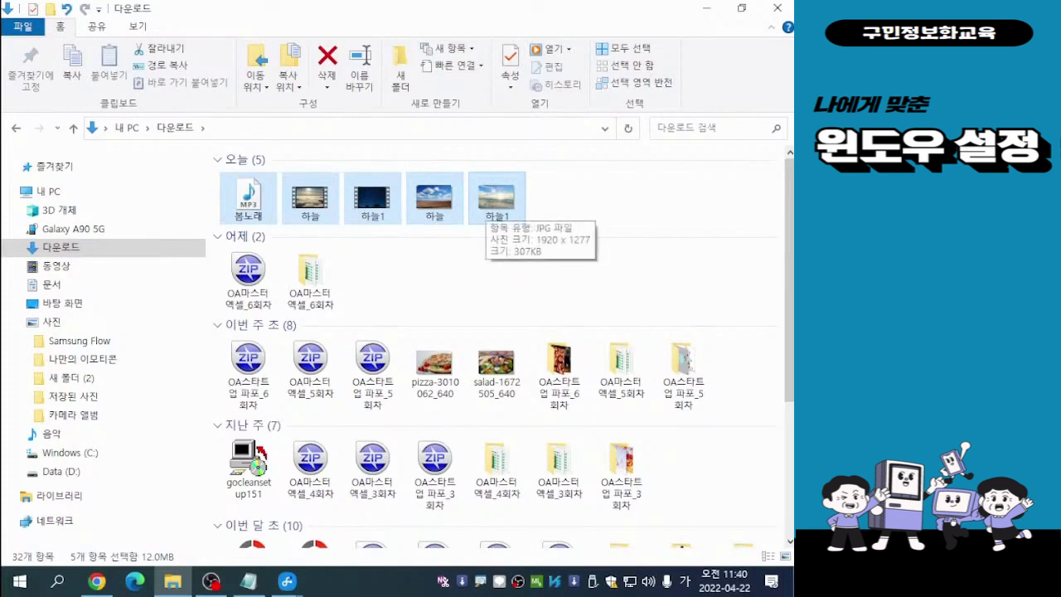
{"action": "right_click", "coordinate": [489, 203]}
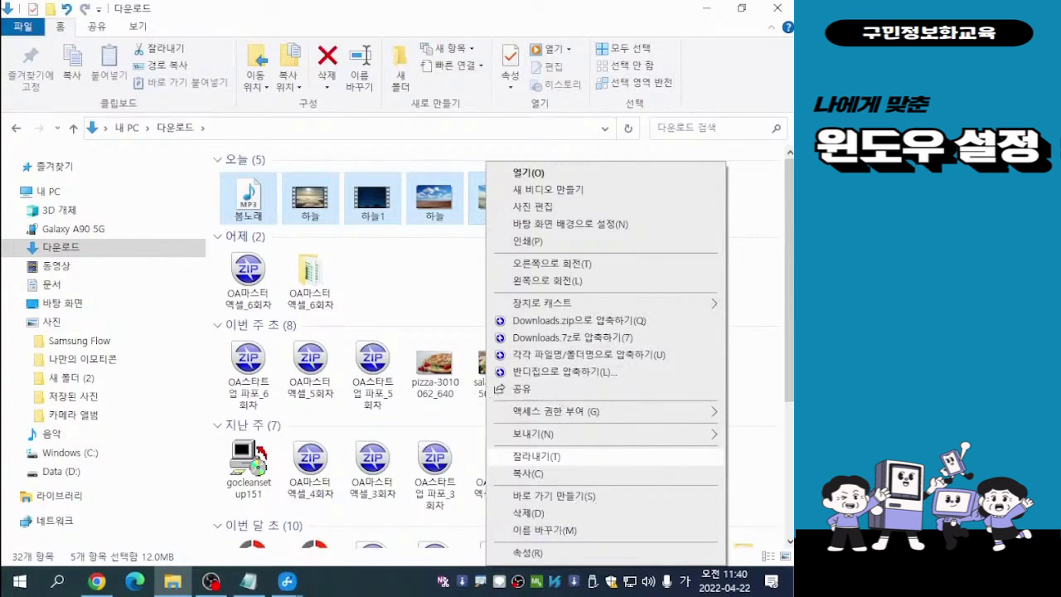
{"action": "left_click", "coordinate": [536, 455]}
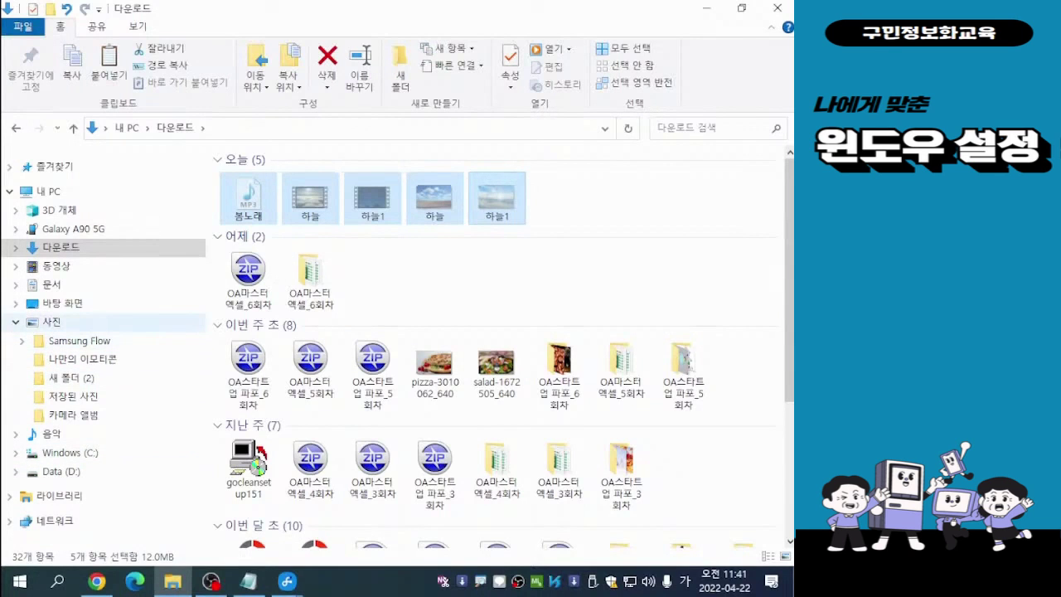
Paste the cut files into the 사진 folder and clear the selection
{"action": "key", "text": "ctrl"}
{"action": "key", "text": "ctrl"}
{"action": "left_click", "coordinate": [46, 322]}
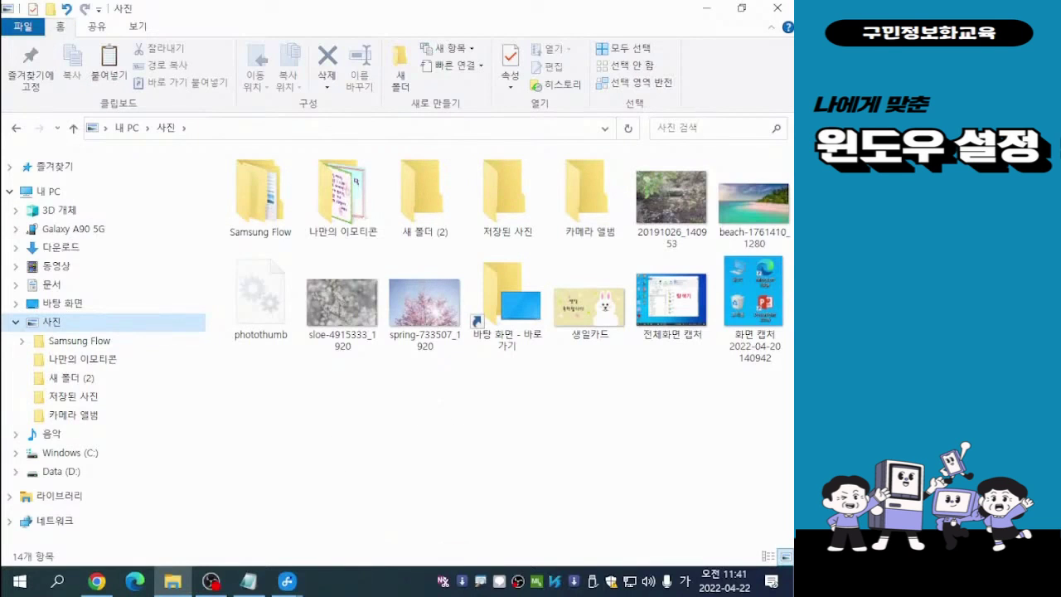
{"action": "right_click", "coordinate": [411, 445]}
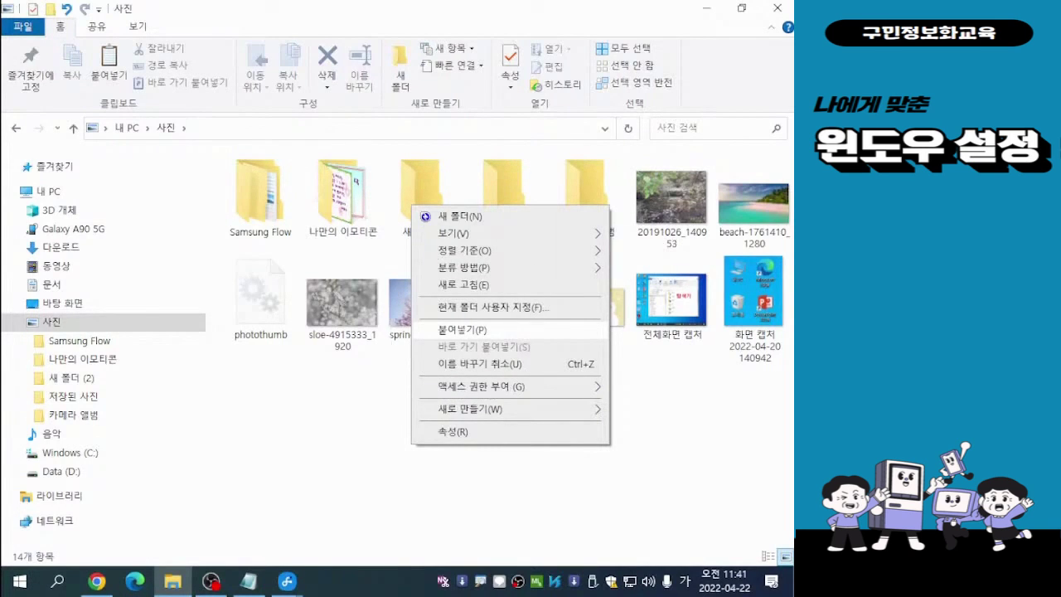
{"action": "key", "text": "Return"}
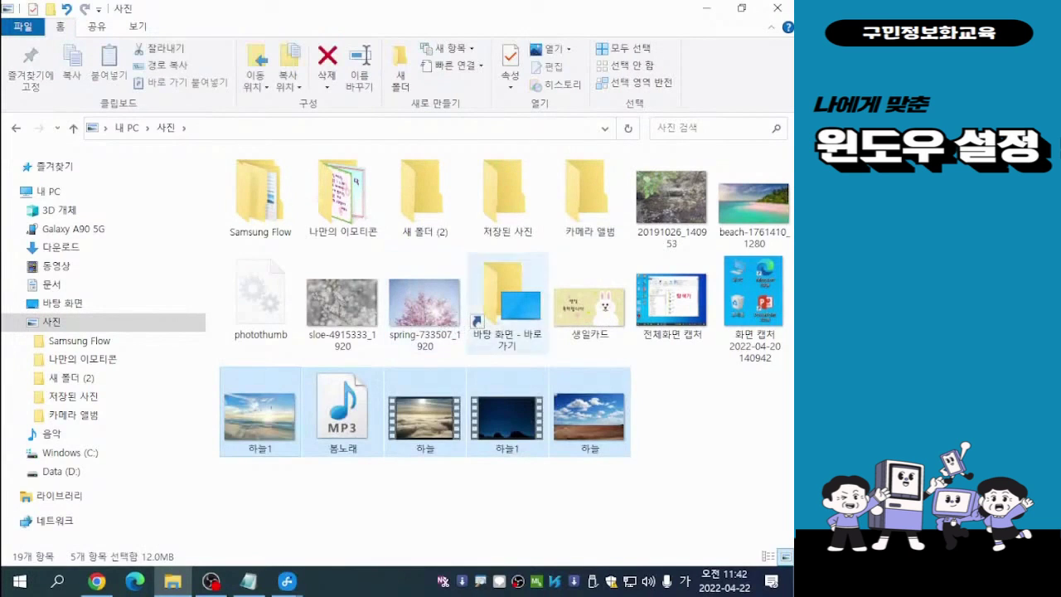
{"action": "key", "text": "Escape"}
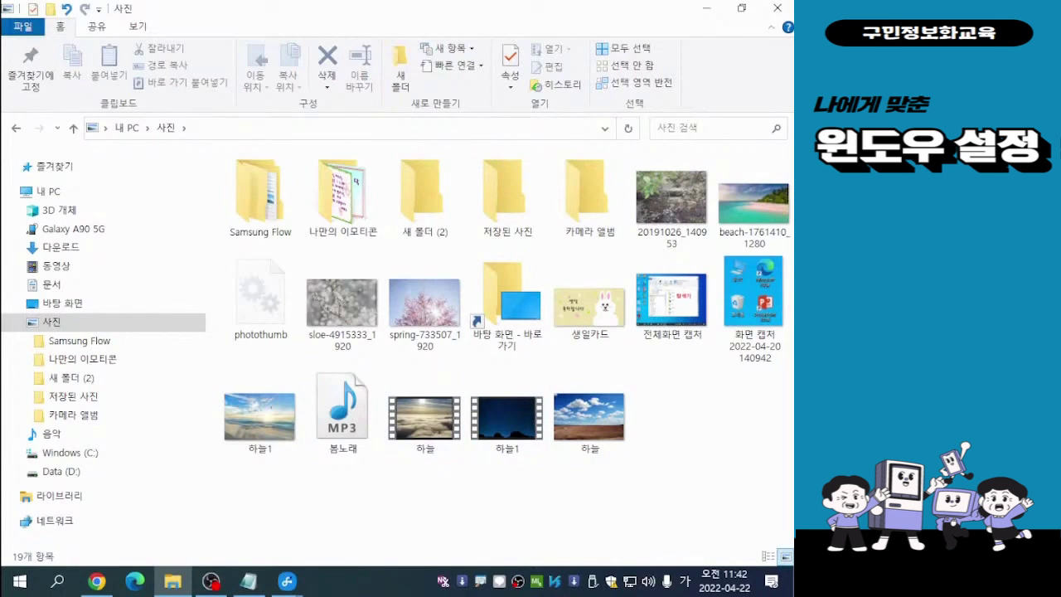
Switch the 사진 folder to the 자세히 (details) layout
{"action": "key", "text": "alt+Tab"}
{"action": "left_click", "coordinate": [138, 26]}
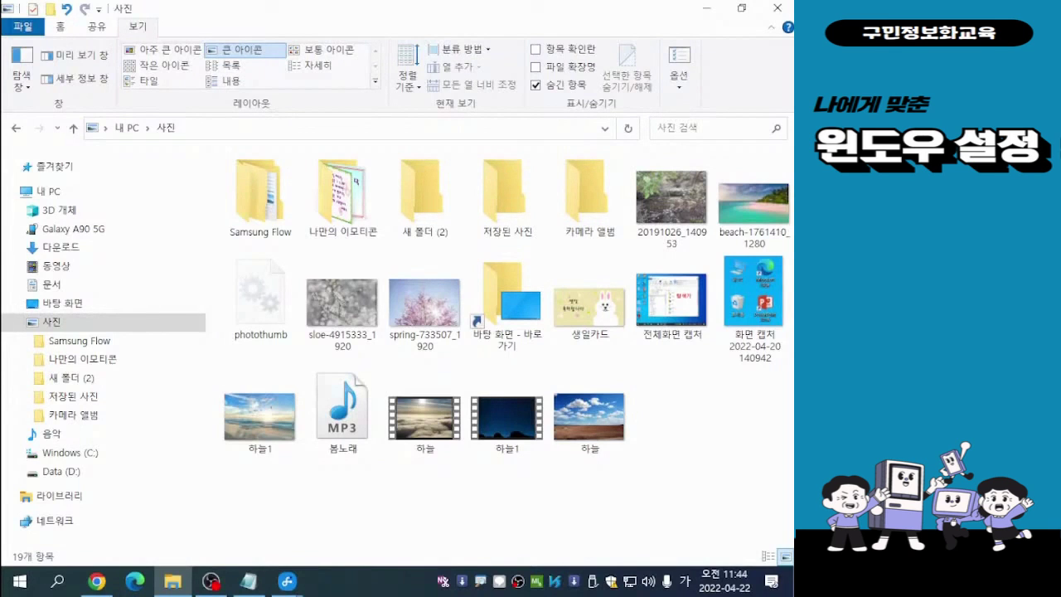
{"action": "left_click", "coordinate": [318, 64]}
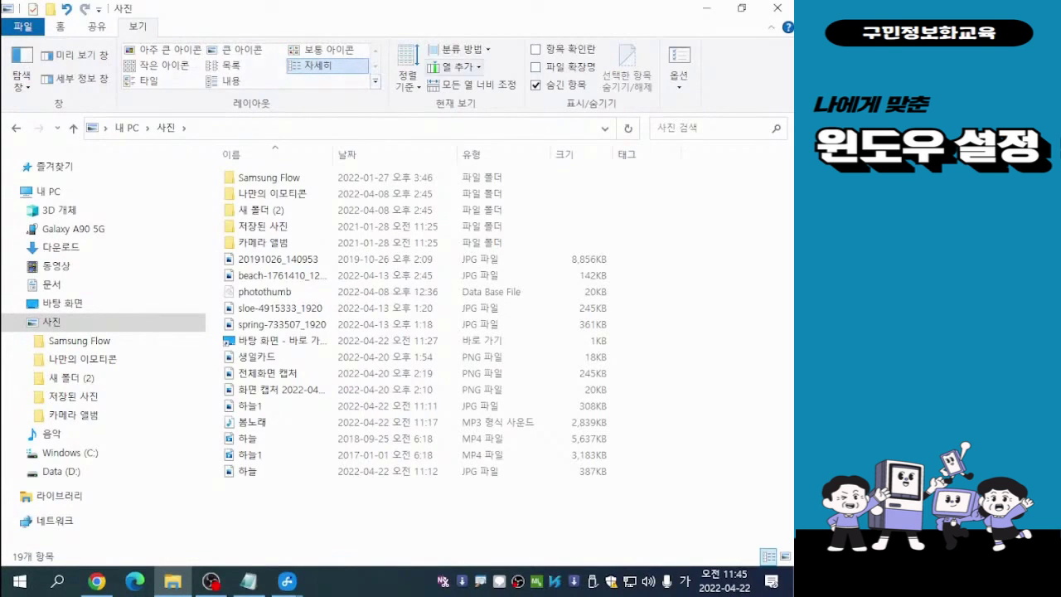
Magnify the 사진 file list and box the 유형 entries to examine the file types
{"action": "key", "text": "alt+Tab"}
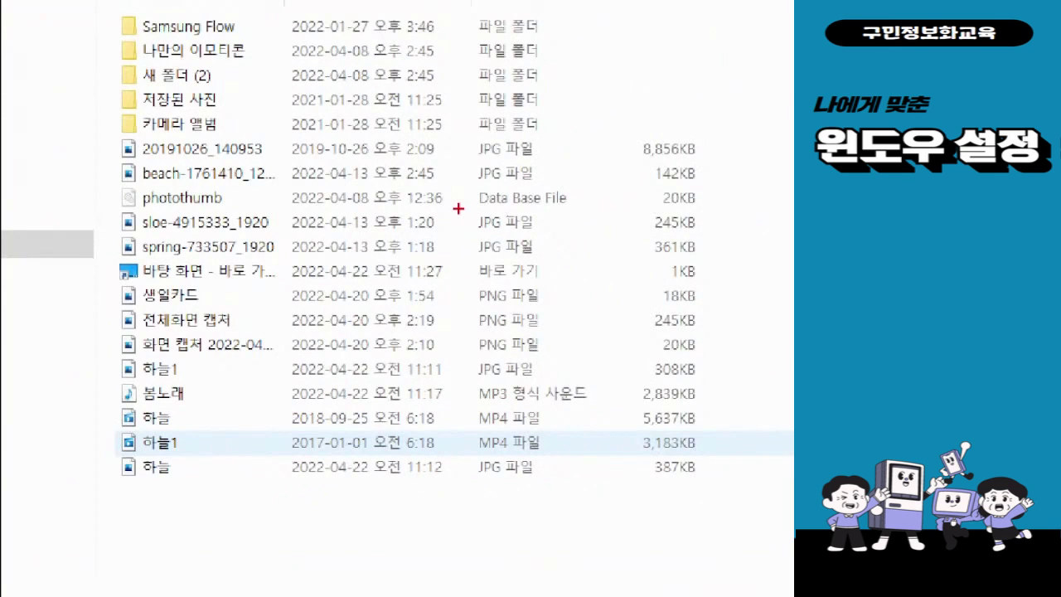
{"action": "left_click_drag", "start_coordinate": [465, 210], "coordinate": [559, 254]}
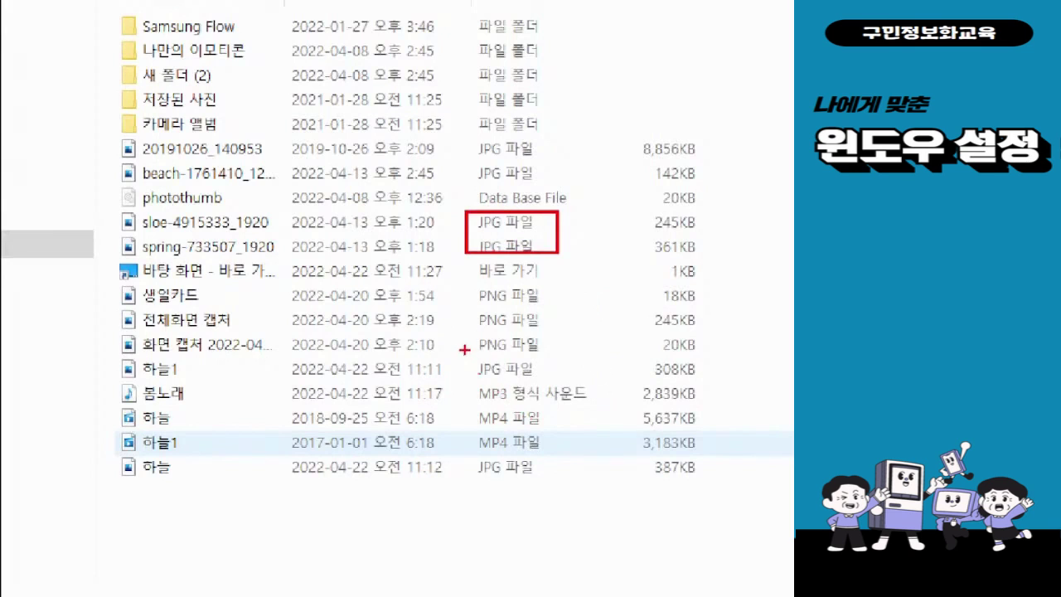
{"action": "mouse_move", "coordinate": [466, 350]}
{"action": "left_mouse_down"}
{"action": "mouse_move", "coordinate": [572, 419]}
{"action": "mouse_move", "coordinate": [620, 509]}
{"action": "left_mouse_up"}
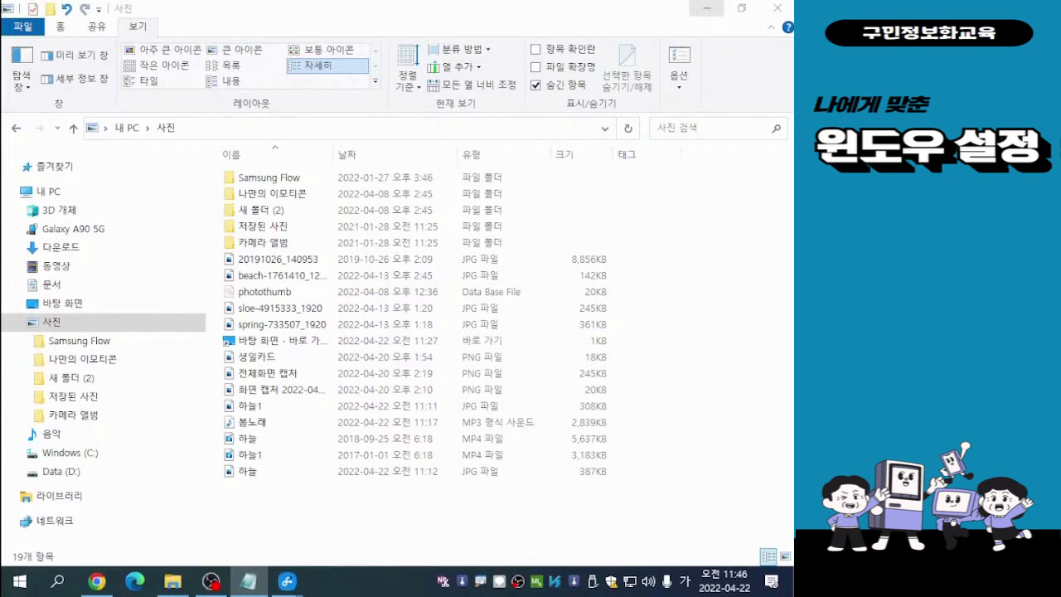
Minimise File Explorer and add the line "확장자 종류", indented one space, below "-파일 확장자" in the 오늘수업 Notepad memo
{"action": "left_click", "coordinate": [706, 9]}
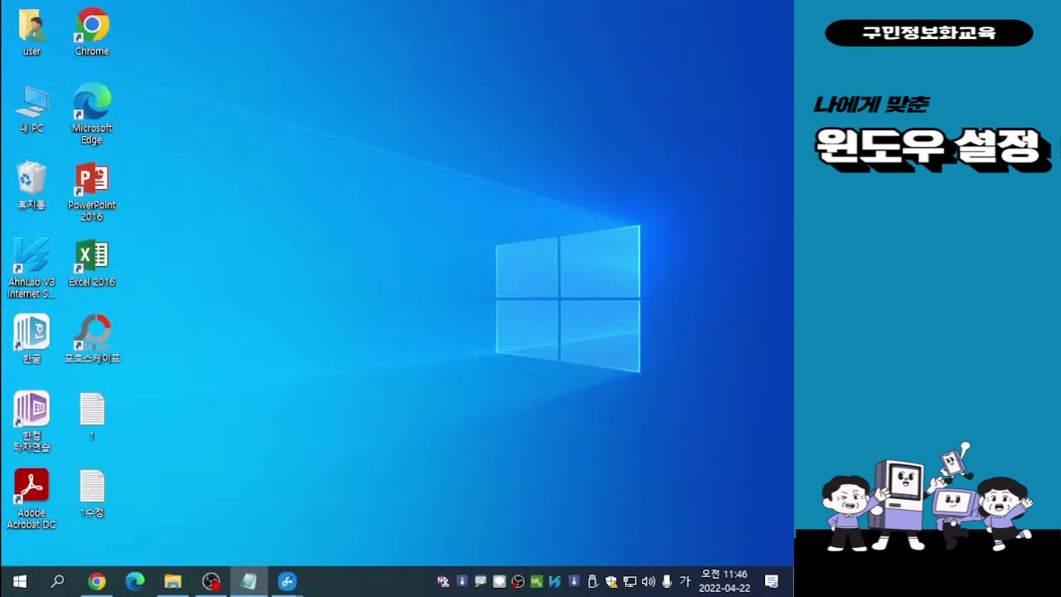
{"action": "left_click", "coordinate": [248, 581]}
{"action": "left_click_drag", "start_coordinate": [550, 406], "coordinate": [389, 62]}
{"action": "double_click", "coordinate": [366, 316]}
{"action": "left_click", "coordinate": [395, 316]}
{"action": "key", "text": "Return"}
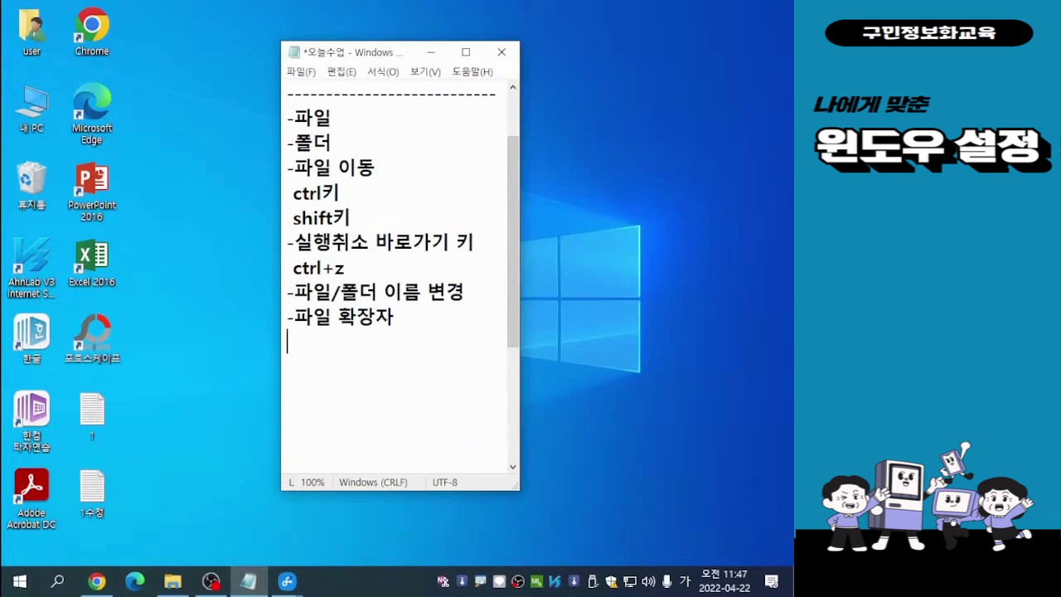
{"action": "type", "text": "호확장자 "}
{"action": "type", "text": "종류"}
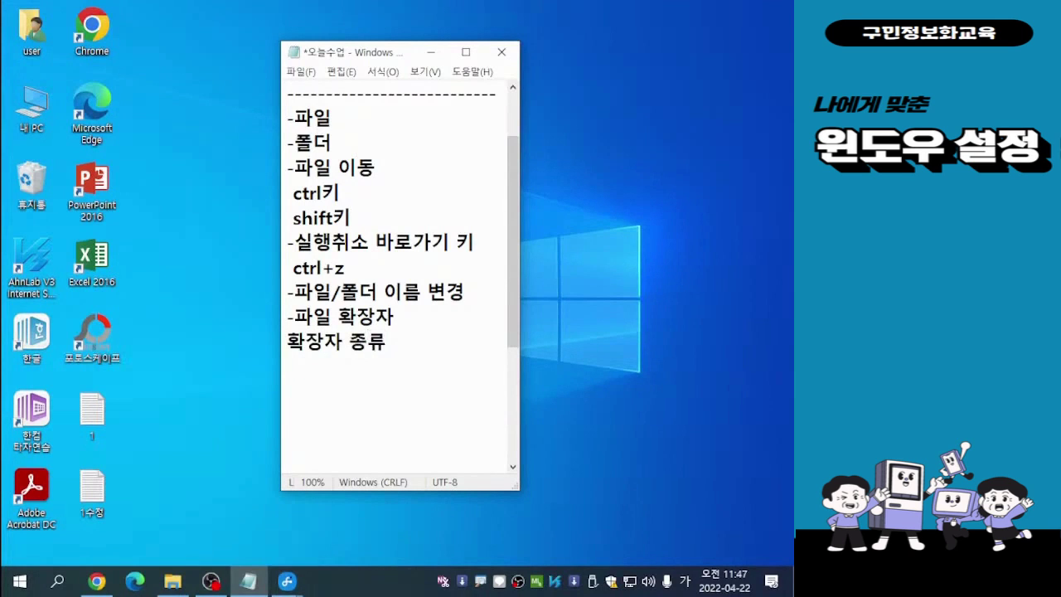
{"action": "key", "text": "Home"}
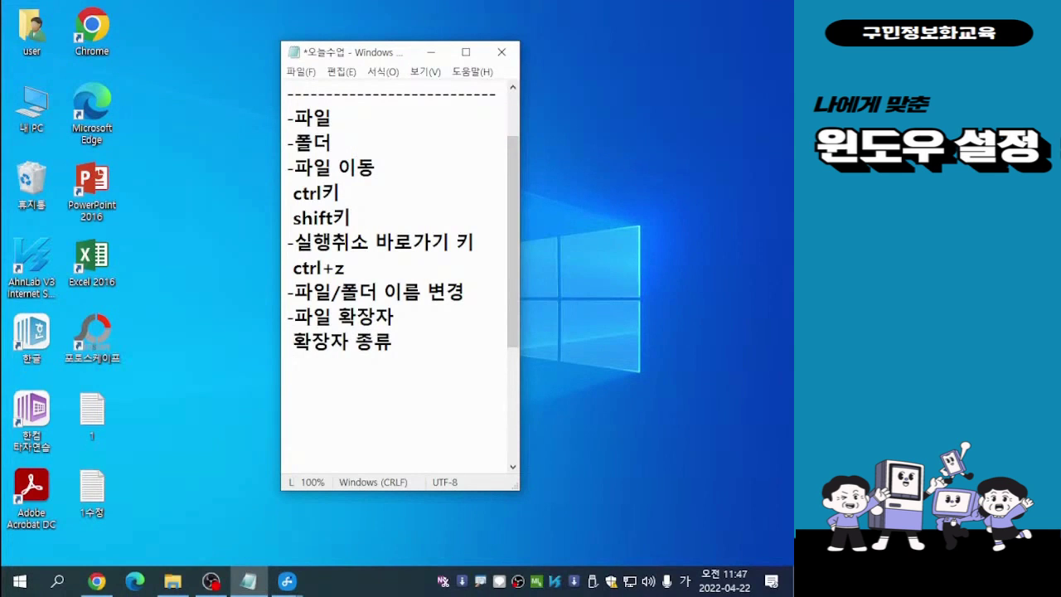
Add the line "이미지 :jpg, gif" below "확장자 종류", switching to English input for the extensions
{"action": "left_click", "coordinate": [393, 341]}
{"action": "key", "text": "Return"}
{"action": "type", "text": "이미지"}
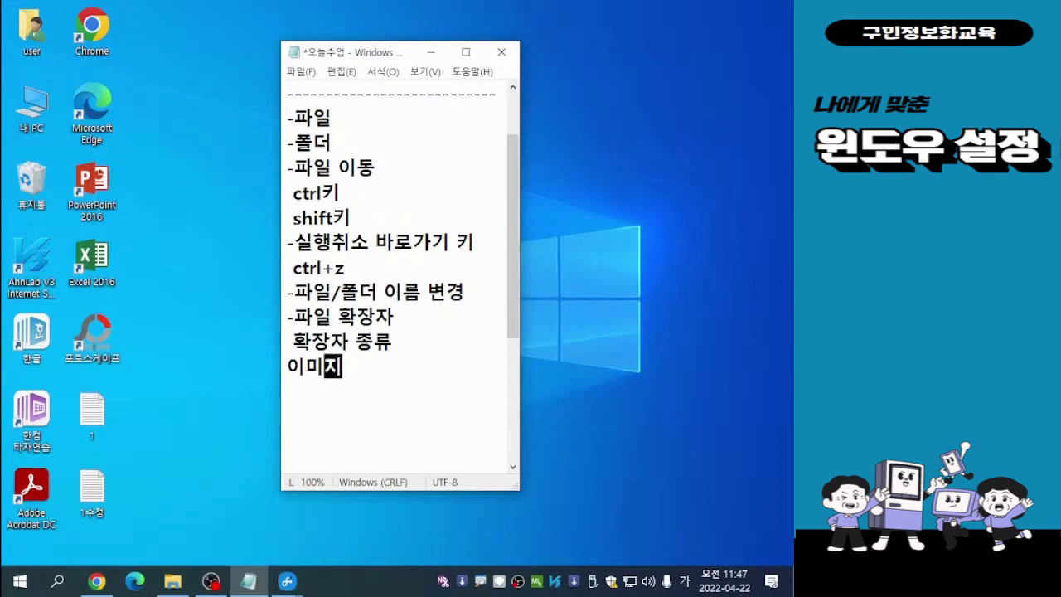
{"action": "type", "text": " :"}
{"action": "key", "text": "Hangul"}
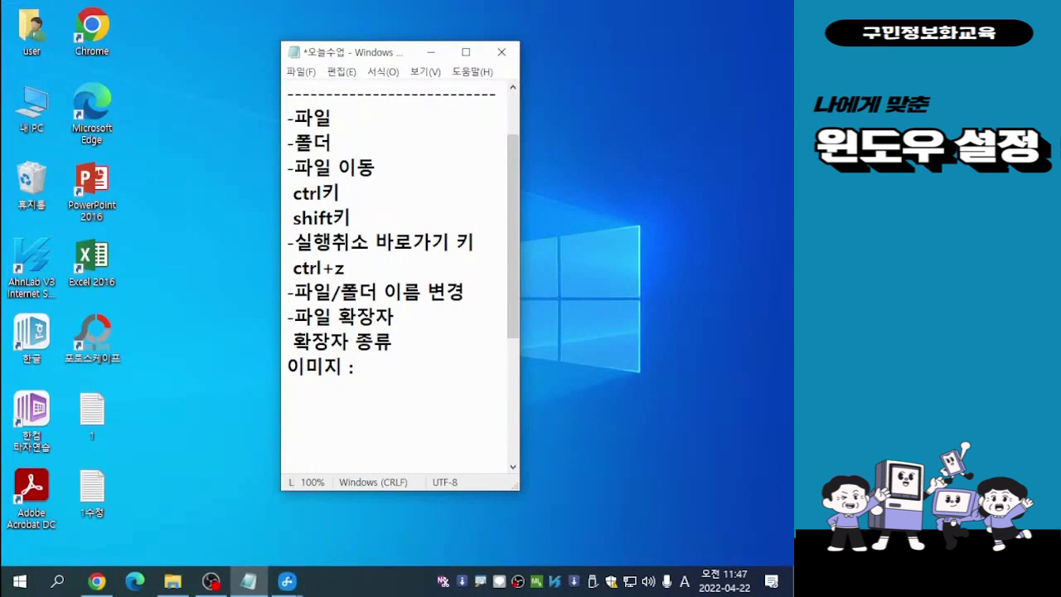
{"action": "type", "text": "jpg, gif."}
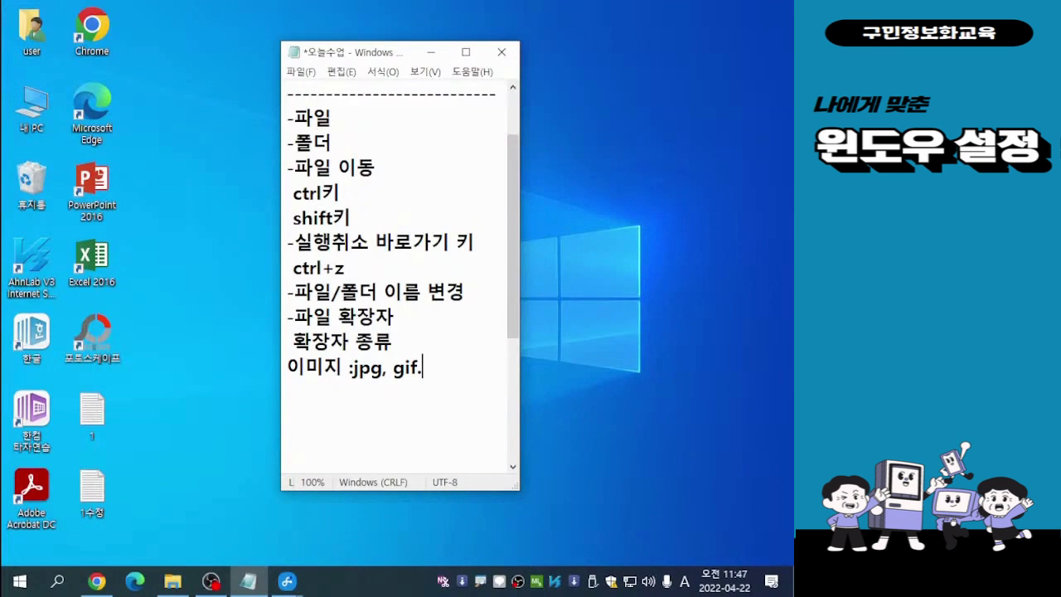
{"action": "key", "text": "BackSpace"}
Start a new line below the 이미지 line with the Korean label "문서"
{"action": "key", "text": "Return"}
{"action": "type", "text": "anstj"}
{"action": "key", "text": "BackSpace"}
{"action": "key", "text": "BackSpace"}
{"action": "key", "text": "BackSpace"}
{"action": "key", "text": "BackSpace"}
{"action": "key", "text": "BackSpace"}
{"action": "key", "text": "Hangul"}
{"action": "type", "text": "문서 "}
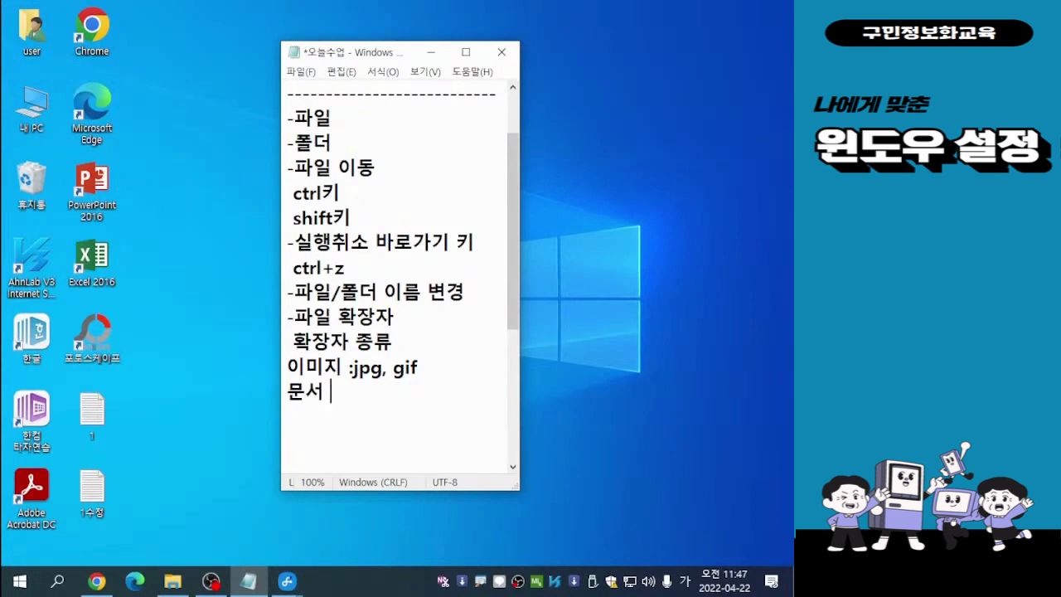
Complete the 문서 line with a colon and the extensions "hwp. ppt. xisx" in English input
{"action": "type", "text": ": ㅗ"}
{"action": "key", "text": "BackSpace"}
{"action": "key", "text": "Hangul"}
{"action": "type", "text": "hwp."}
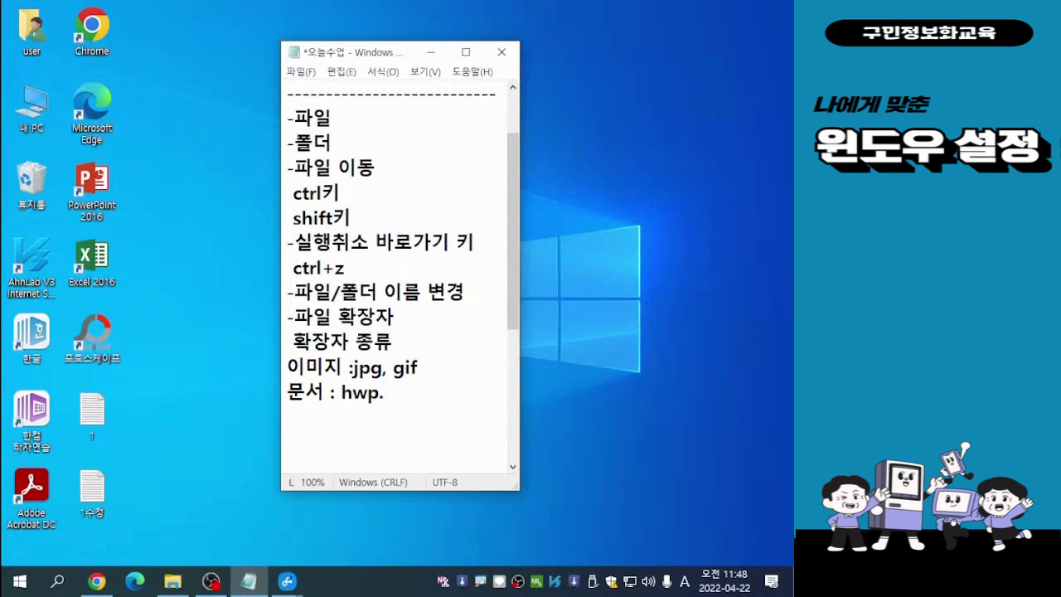
{"action": "type", "text": " pp"}
{"action": "type", "text": "."}
{"action": "type", "text": "xis"}
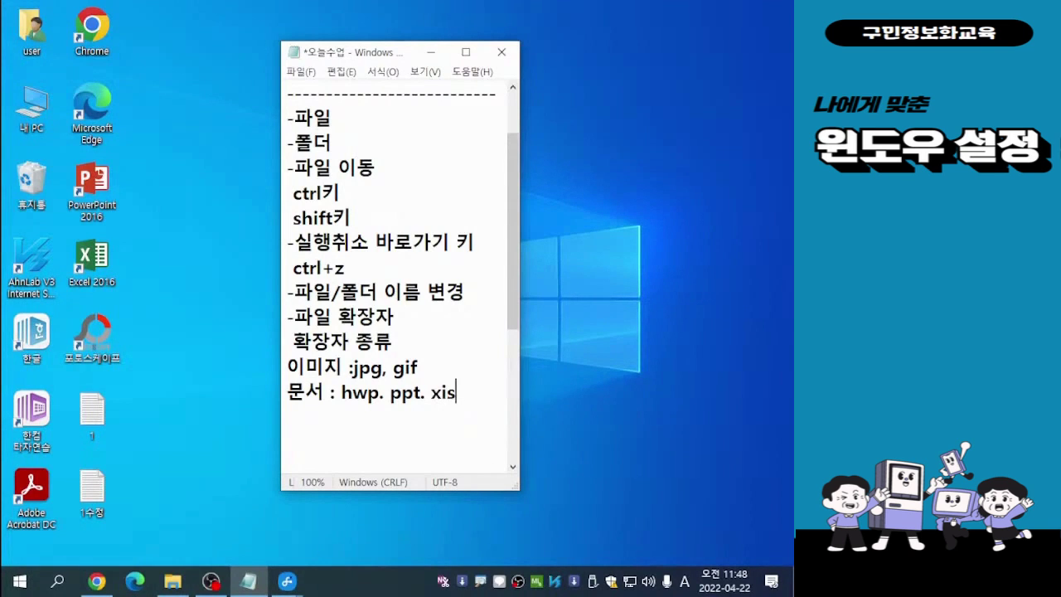
{"action": "type", "text": "x"}
{"action": "type", "text": "."}
{"action": "key", "text": "BackSpace"}
Add the line "소리 : mp3.mid" below the 문서 line, switching between Korean and English input
{"action": "key", "text": "Return"}
{"action": "type", "text": "thf"}
{"action": "key", "text": "BackSpace"}
{"action": "key", "text": "BackSpace"}
{"action": "key", "text": "BackSpace"}
{"action": "key", "text": "Hangul"}
{"action": "type", "text": "소리 :"}
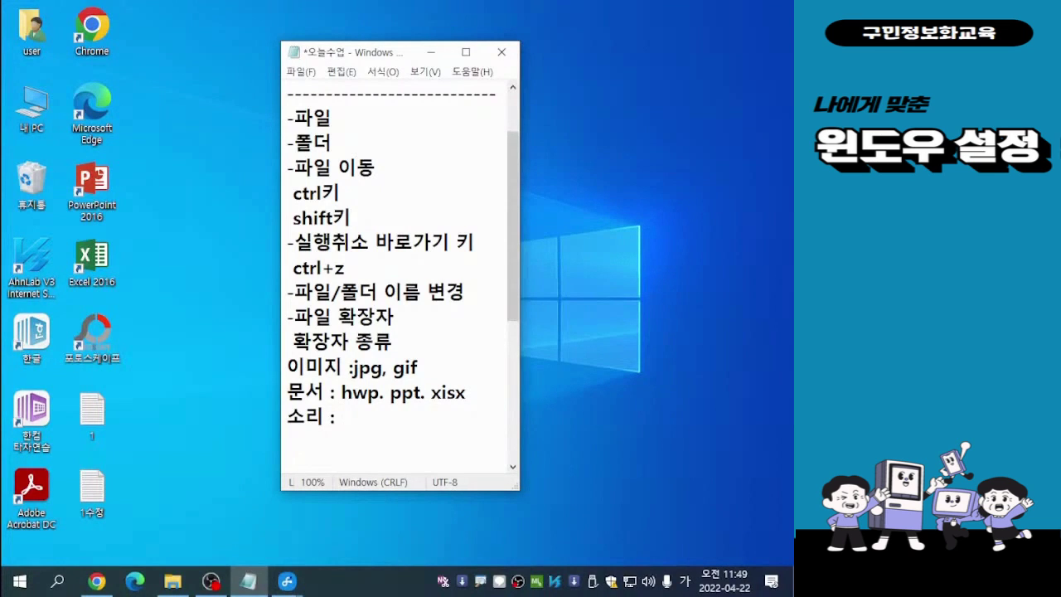
{"action": "key", "text": "Hangul"}
{"action": "type", "text": "mp3.mi"}
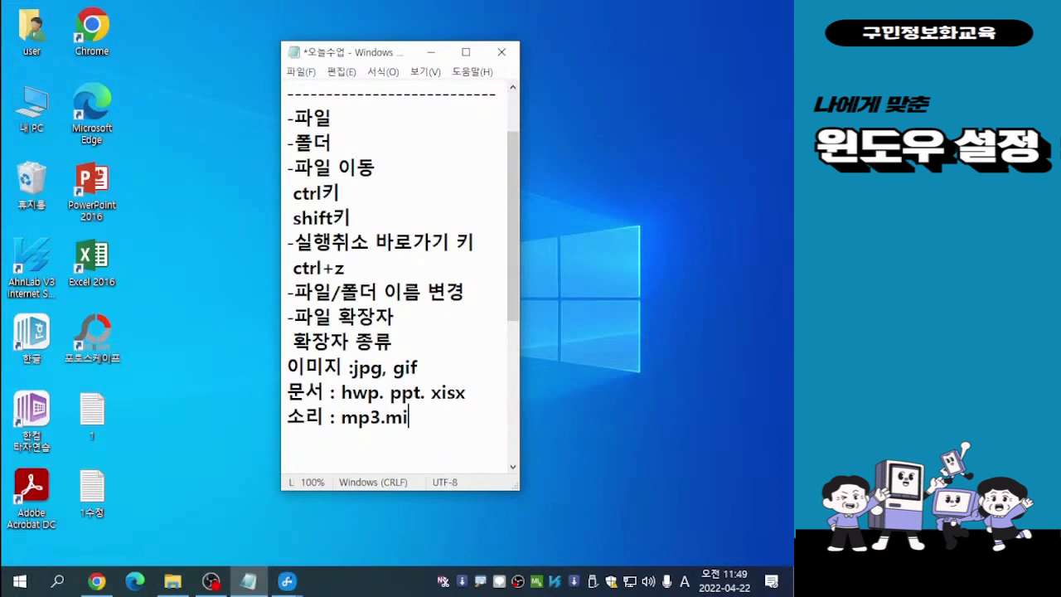
{"action": "type", "text": "d"}
Insert several blank lines below the 소리 line in the memo
{"action": "key", "text": "Return"}
{"action": "key", "text": "Return"}
{"action": "key", "text": "Return"}
{"action": "key", "text": "Return"}
{"action": "key", "text": "Return"}
{"action": "key", "text": "Return"}
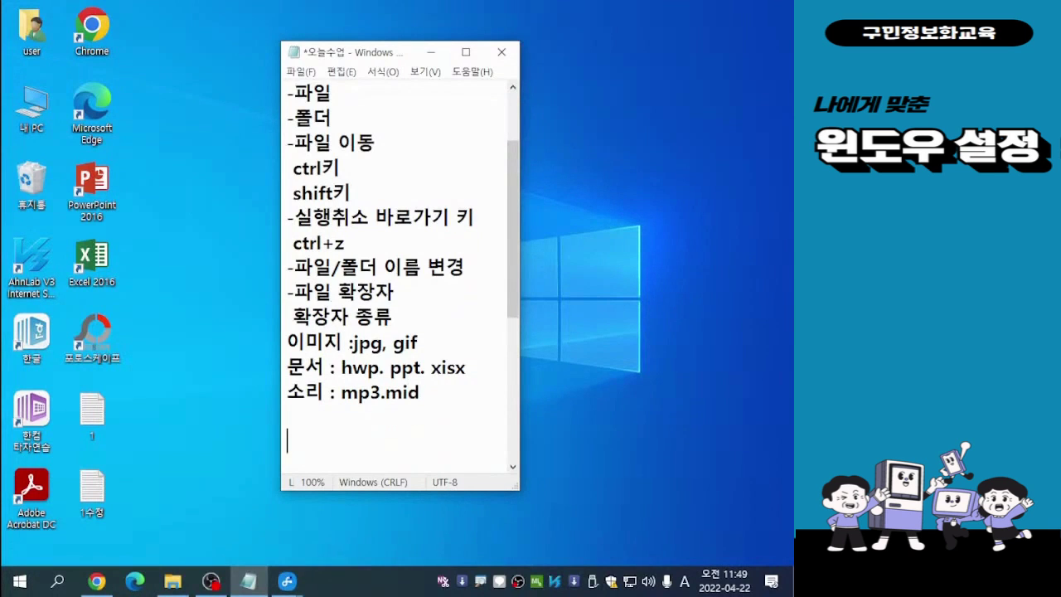
Add the line "영상 : mp4." below the 소리 line, with the label in Korean and the extension in English input
{"action": "left_click", "coordinate": [420, 292]}
{"action": "key", "text": "Return"}
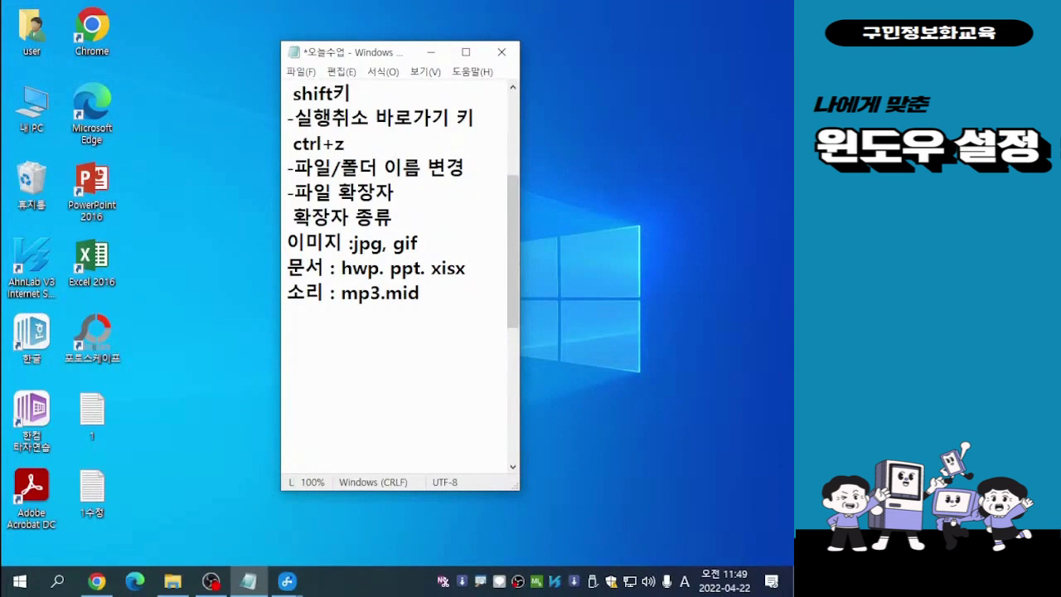
{"action": "type", "text": "dud"}
{"action": "key", "text": "BackSpace"}
{"action": "key", "text": "BackSpace"}
{"action": "key", "text": "BackSpace"}
{"action": "key", "text": "Hangul"}
{"action": "type", "text": "영상"}
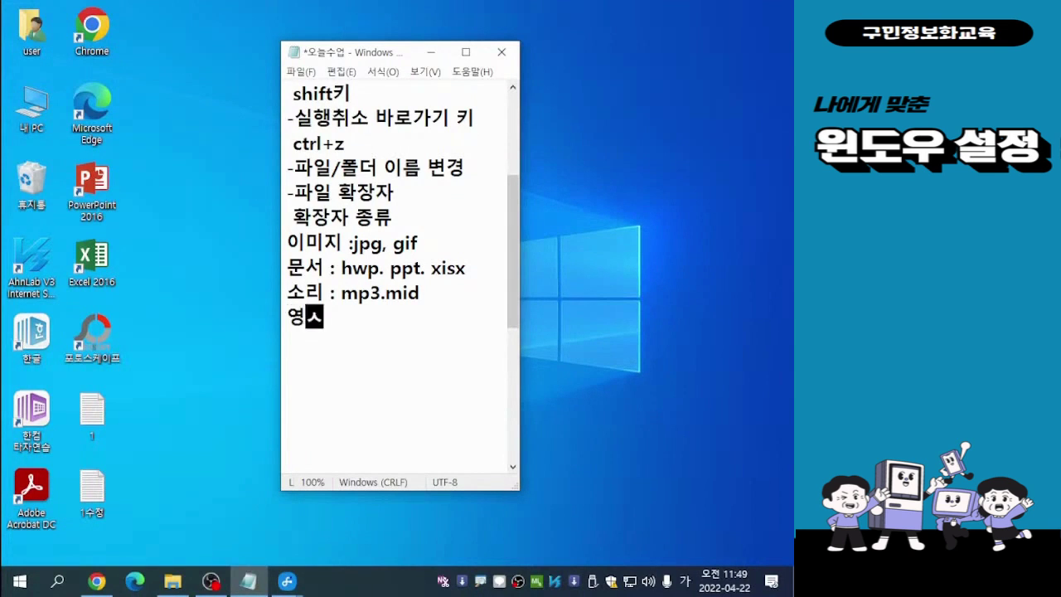
{"action": "type", "text": " :"}
{"action": "key", "text": "Hangul"}
{"action": "type", "text": "m"}
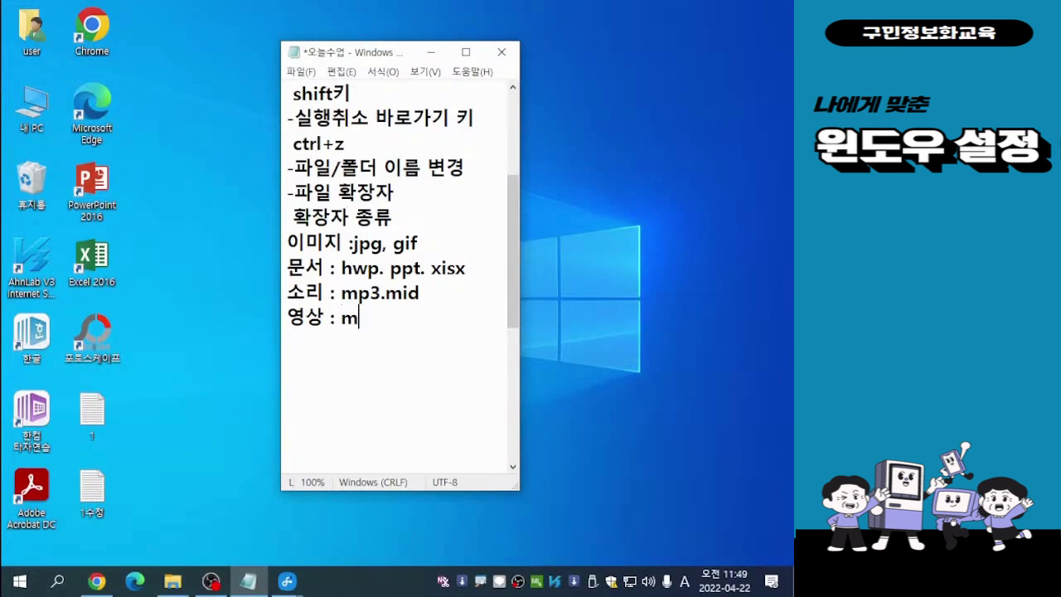
{"action": "type", "text": "p4."}
Start a new line below the 영상 line with the Korean label "실행파일"
{"action": "key", "text": "Return"}
{"action": "type", "text": "tlfgo"}
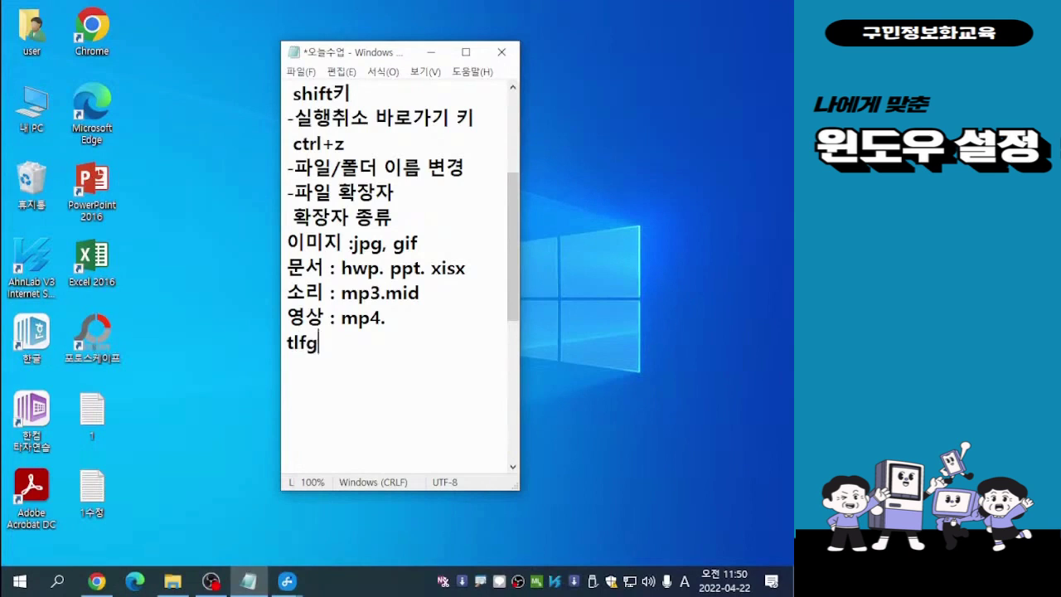
{"action": "key", "text": "BackSpace"}
{"action": "key", "text": "BackSpace"}
{"action": "key", "text": "BackSpace"}
{"action": "key", "text": "BackSpace"}
{"action": "key", "text": "BackSpace"}
{"action": "key", "text": "Hangul"}
{"action": "type", "text": "tlfgod"}
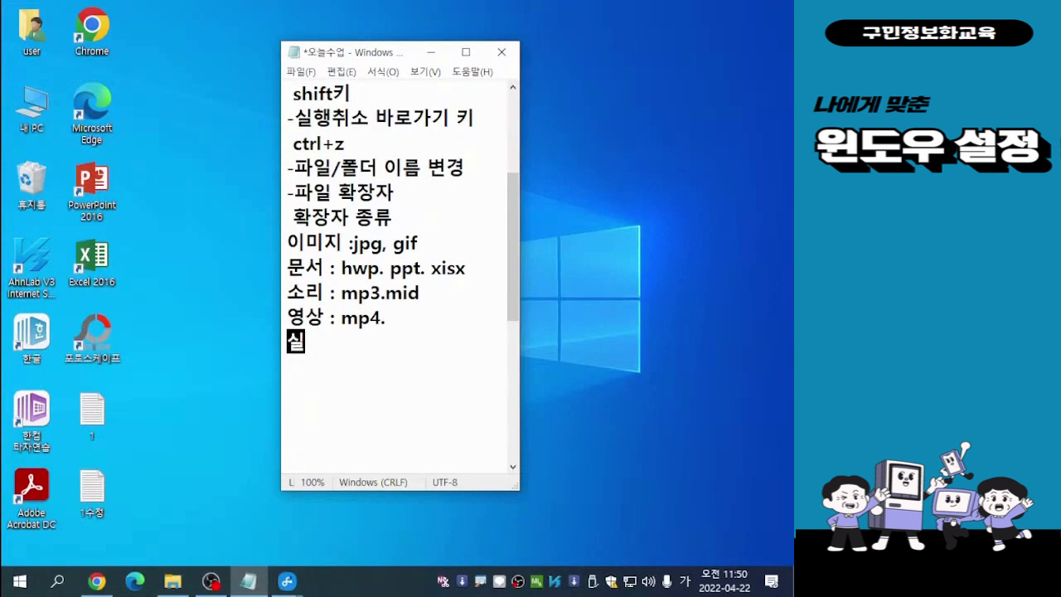
{"action": "type", "text": "vkdlf "}
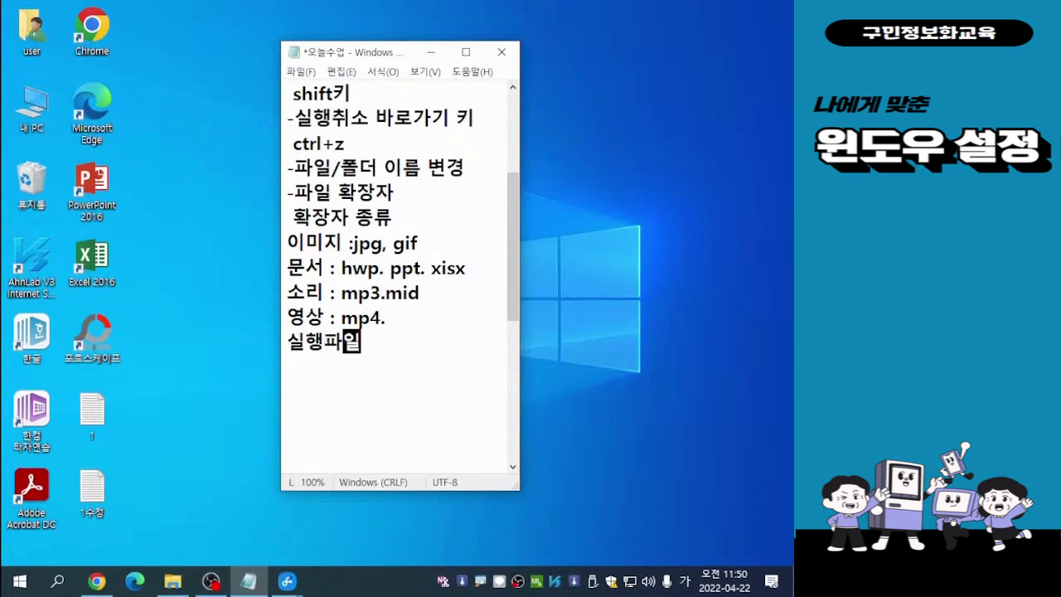
Complete the 실행파일 line with a colon and the extension "exe" in English input, and minimize the memo
{"action": "type", "text": ":"}
{"action": "key", "text": "Hangul"}
{"action": "type", "text": "e"}
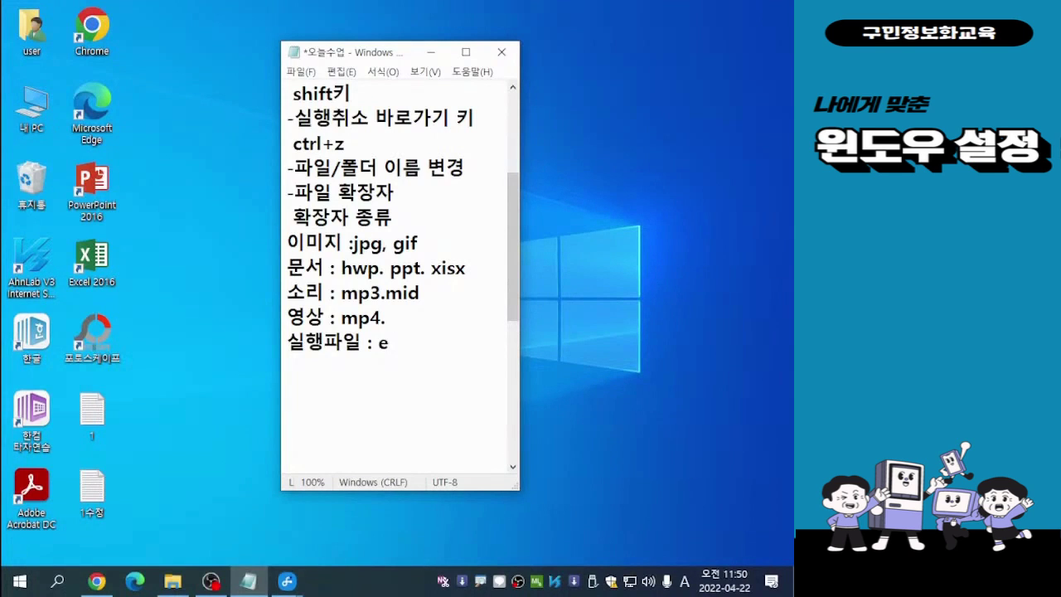
{"action": "type", "text": "xe"}
{"action": "scroll", "coordinate": [514, 249], "scroll_direction": "down", "scroll_amount": 1}
{"action": "scroll", "coordinate": [513, 248], "scroll_direction": "up", "scroll_amount": 1}
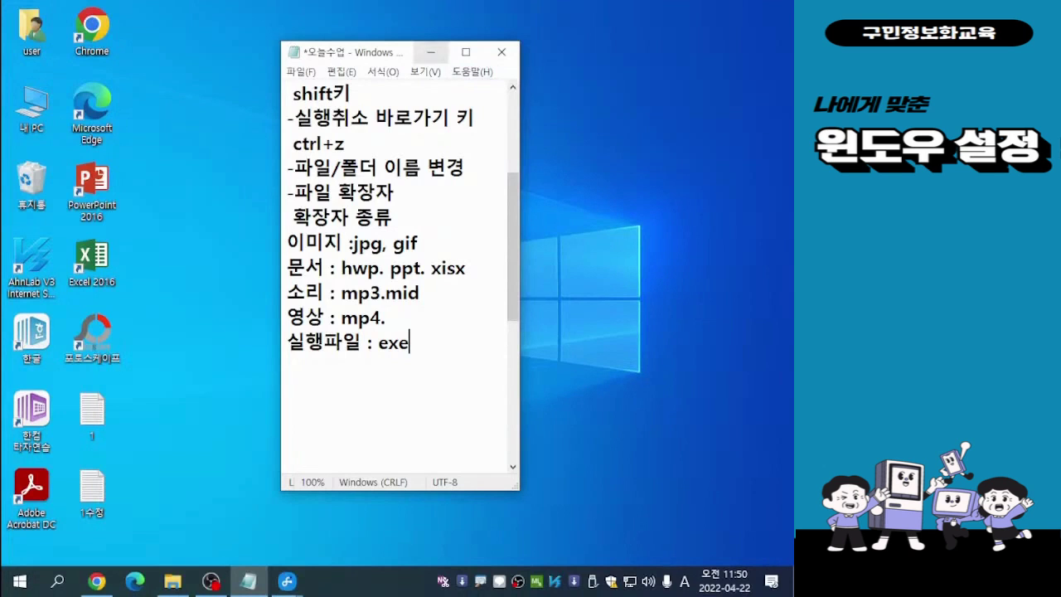
{"action": "left_click", "coordinate": [430, 52]}
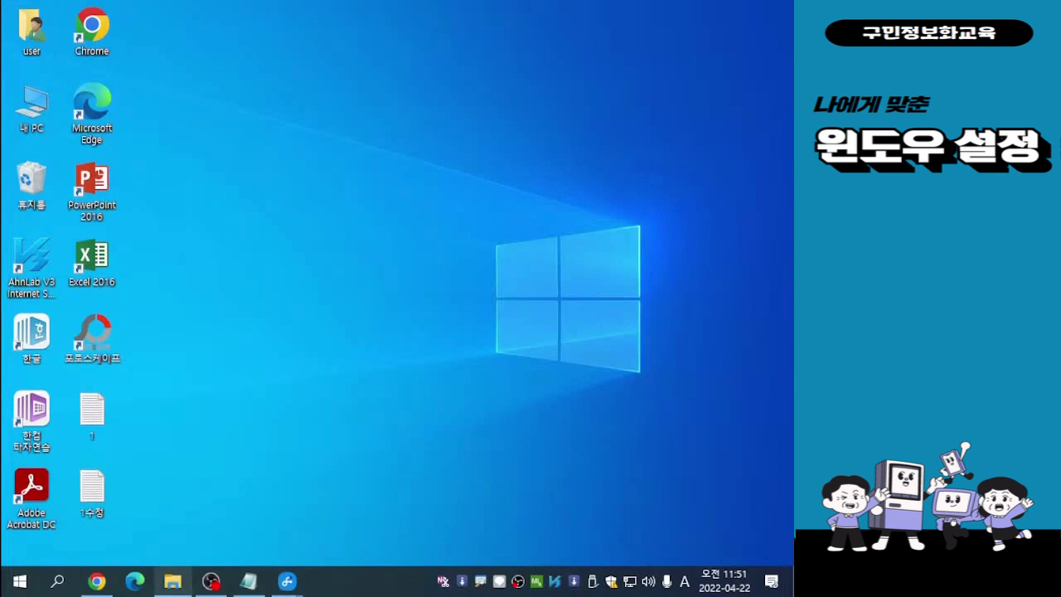
Bring up the 사진 folder window and compare the details, content and large icons layouts, ending on large icons
{"action": "mouse_move", "coordinate": [172, 581]}
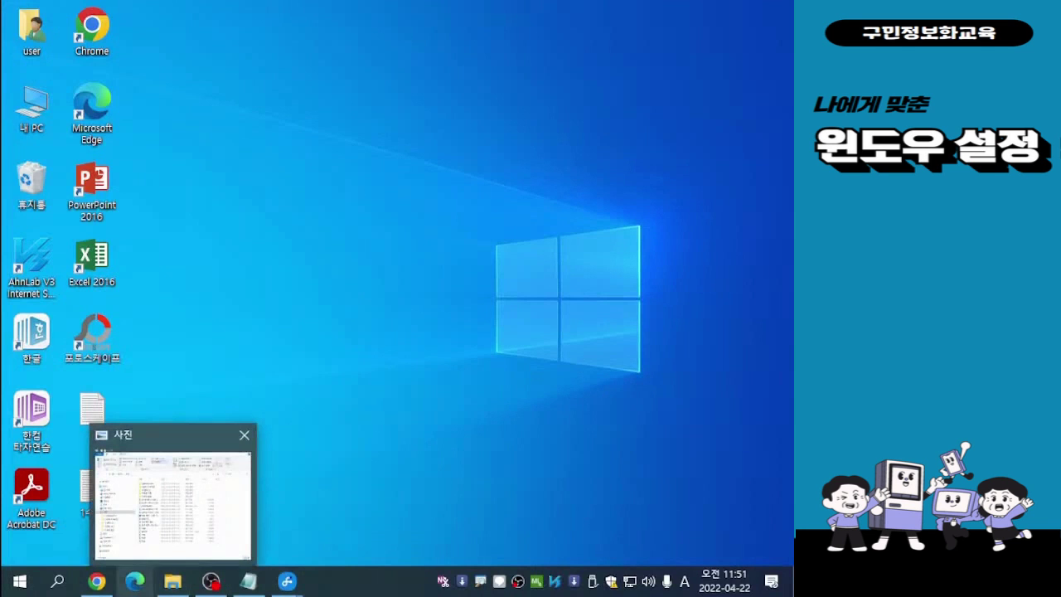
{"action": "left_click", "coordinate": [172, 581]}
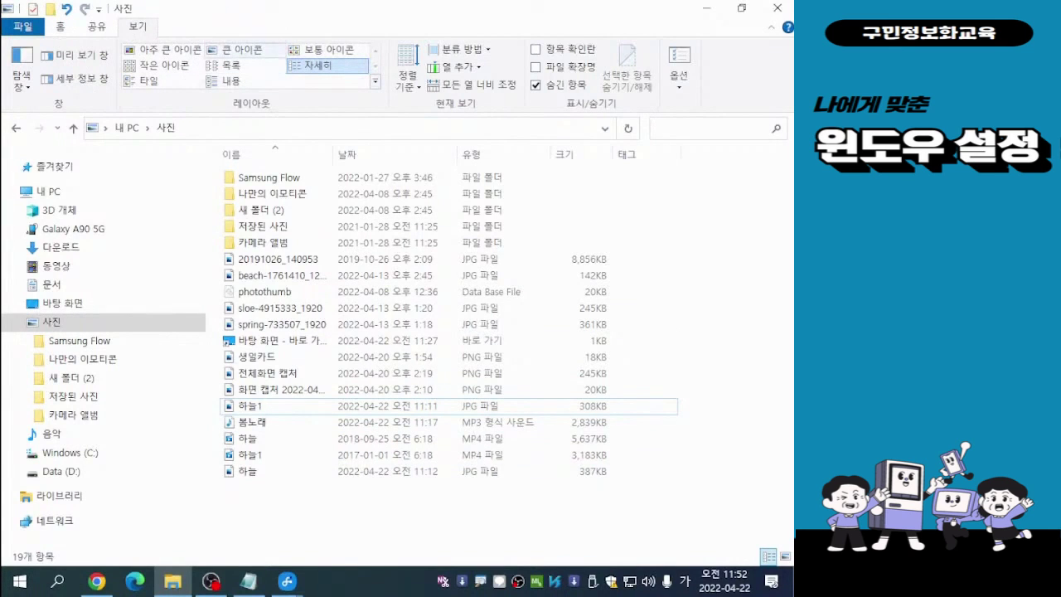
{"action": "left_click", "coordinate": [237, 50]}
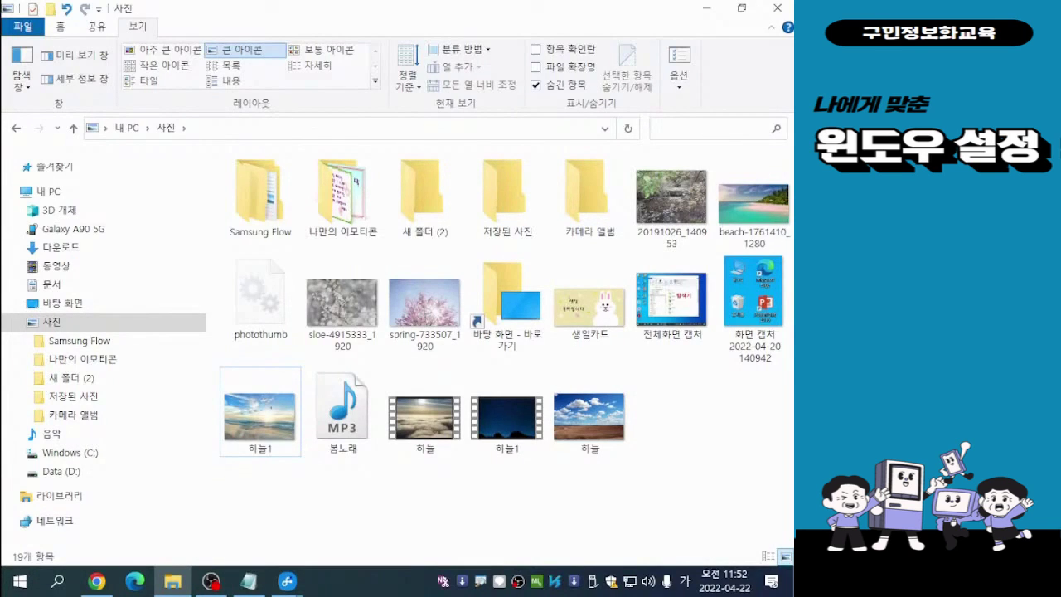
{"action": "left_click", "coordinate": [315, 64]}
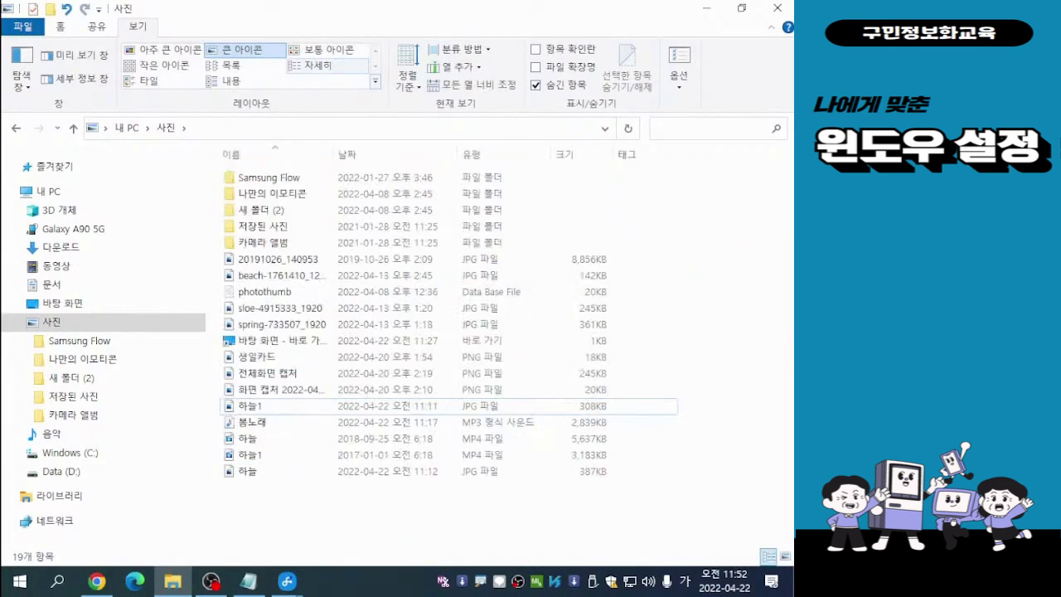
{"action": "left_click", "coordinate": [232, 81]}
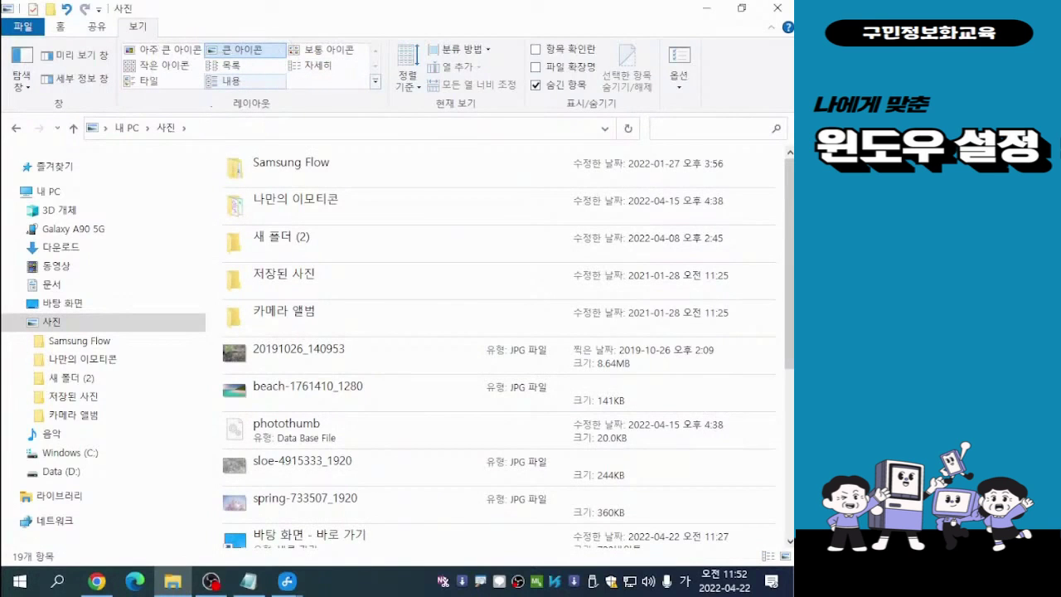
{"action": "key", "text": "ctrl+shift+6"}
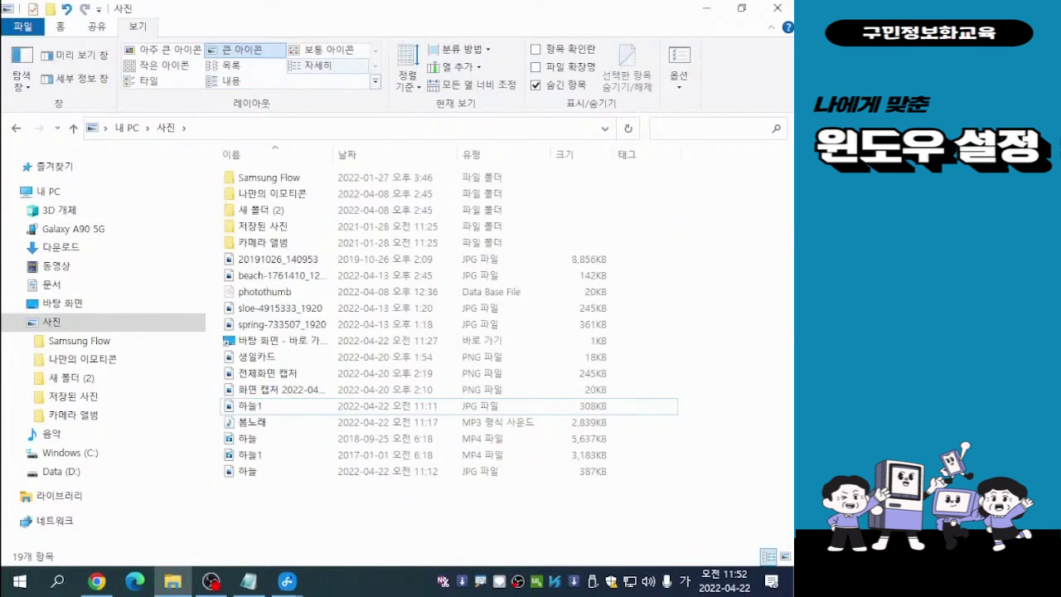
{"action": "key", "text": "ctrl+shift+8"}
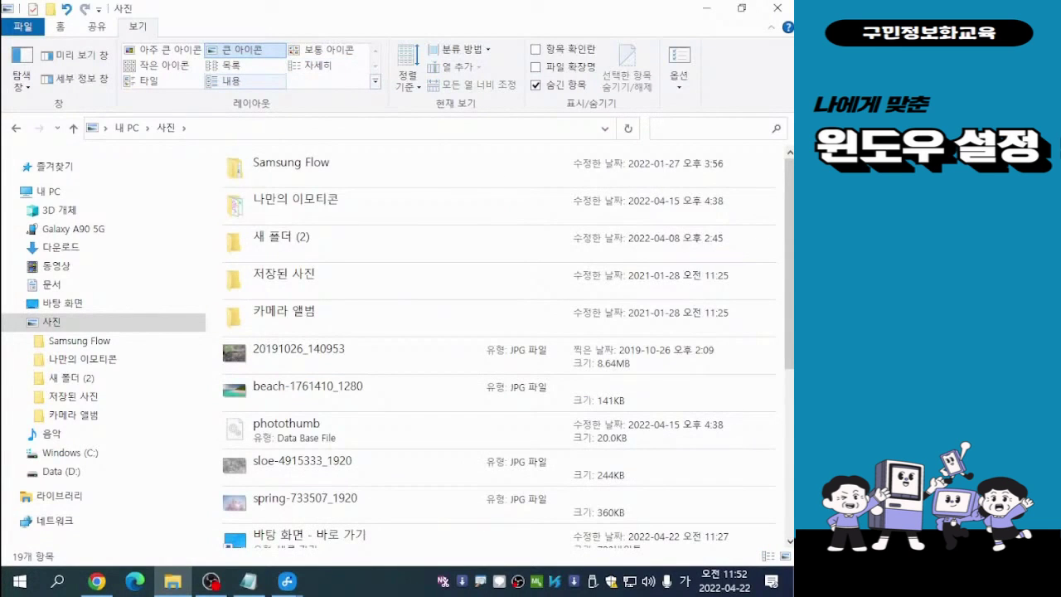
{"action": "key", "text": "ctrl+shift+2"}
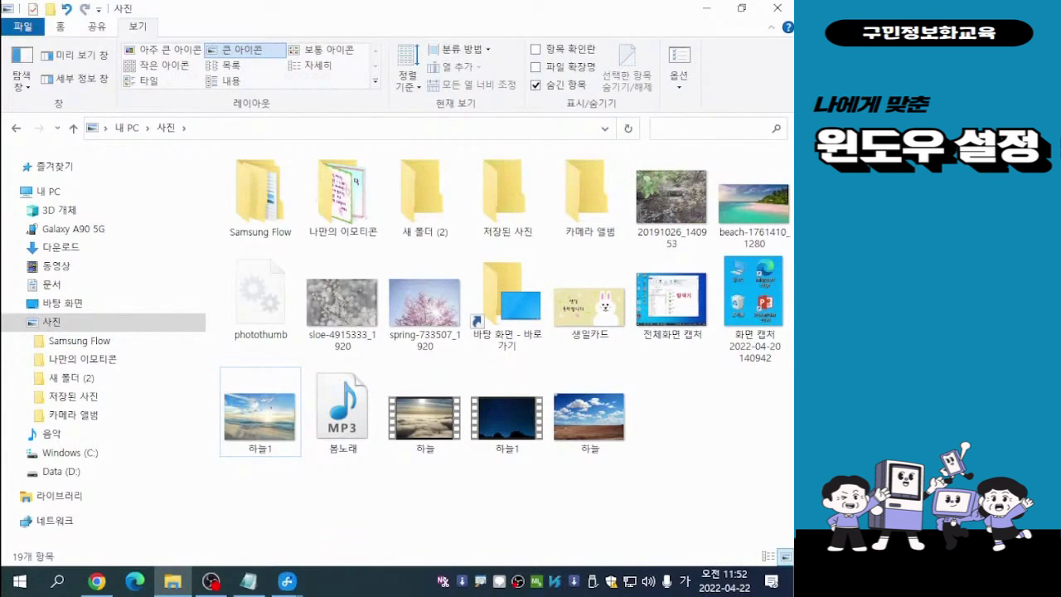
{"action": "left_click", "coordinate": [312, 65]}
{"action": "left_click", "coordinate": [259, 415]}
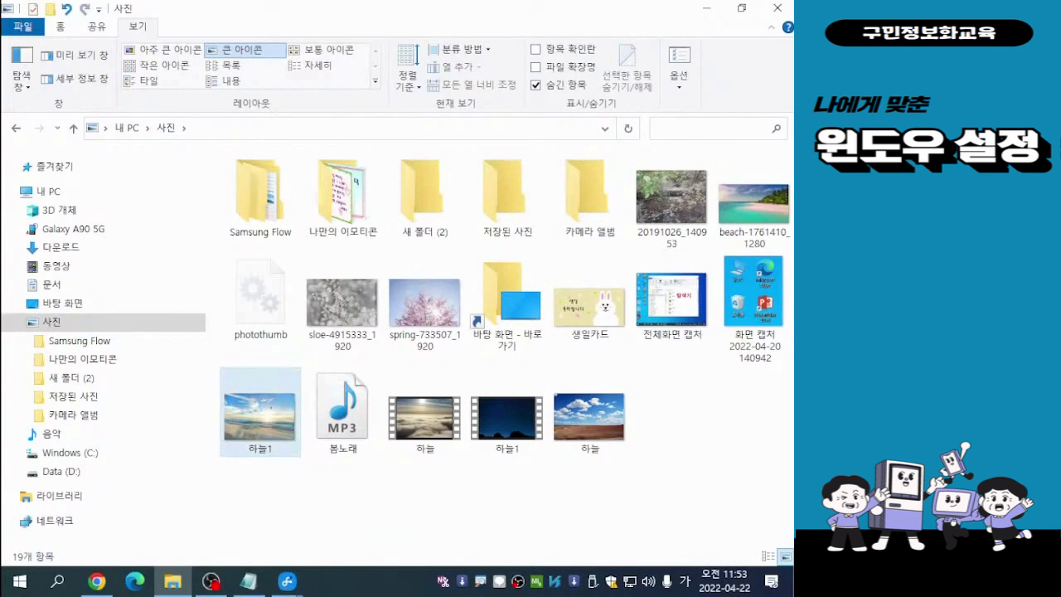
{"action": "left_click", "coordinate": [260, 414], "text": "ctrl"}
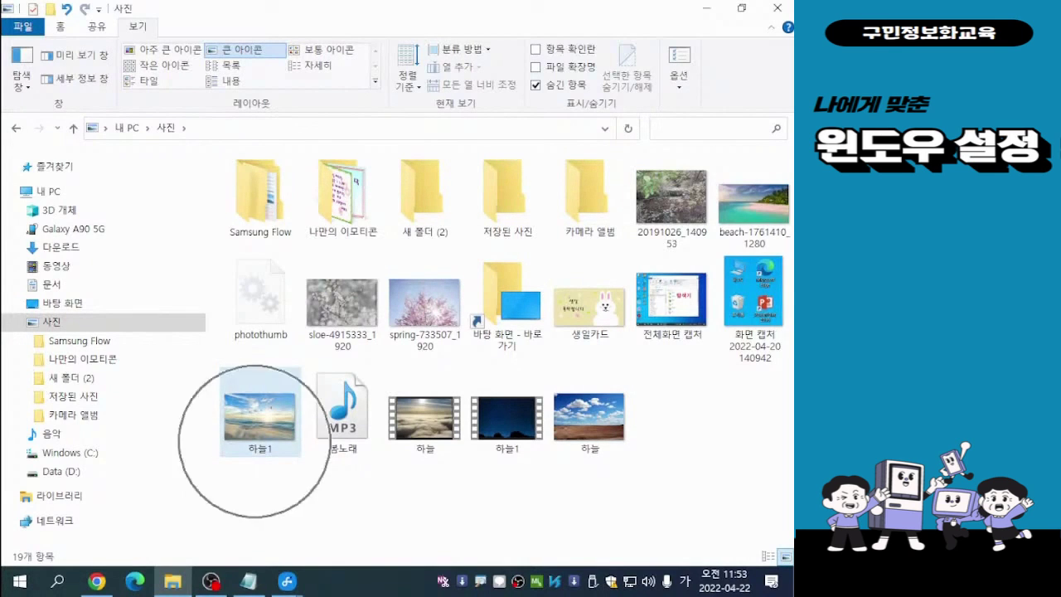
{"action": "left_click", "coordinate": [589, 415], "text": "ctrl"}
{"action": "left_click", "coordinate": [590, 418], "text": "ctrl"}
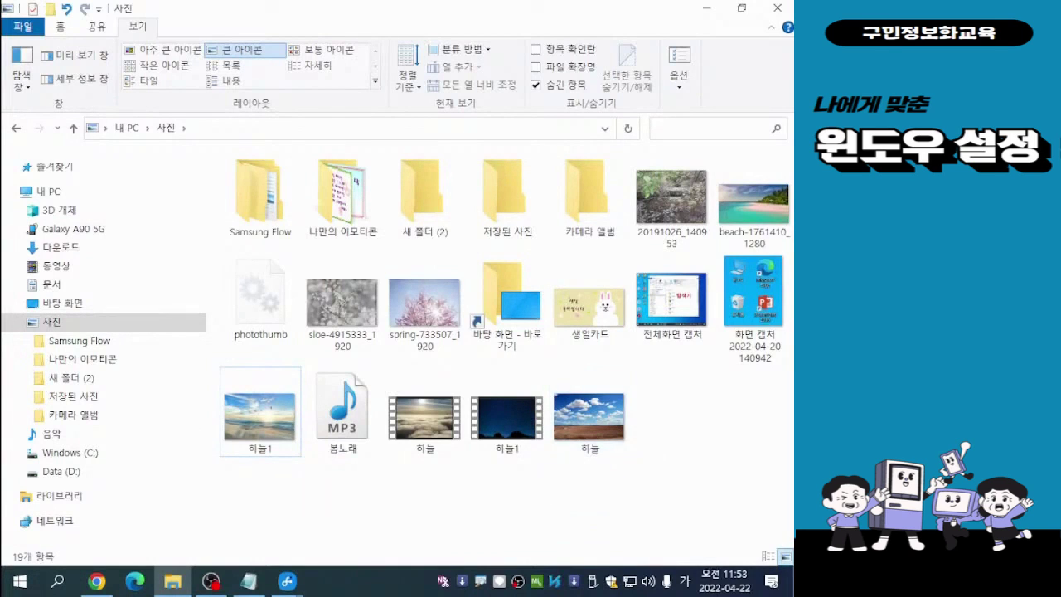
{"action": "left_click", "coordinate": [260, 414]}
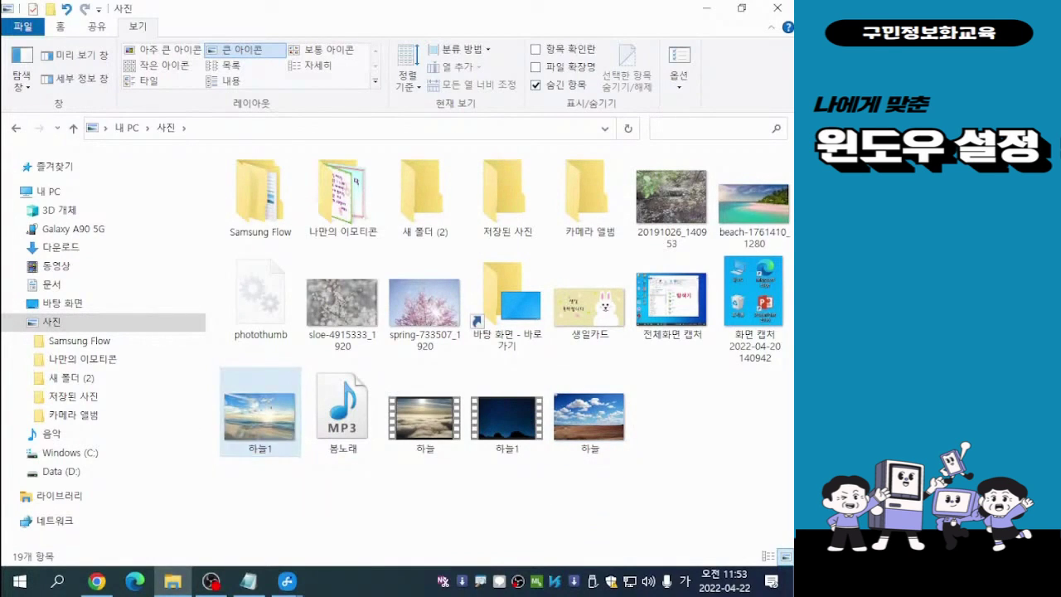
{"action": "left_click", "coordinate": [259, 415], "text": "ctrl"}
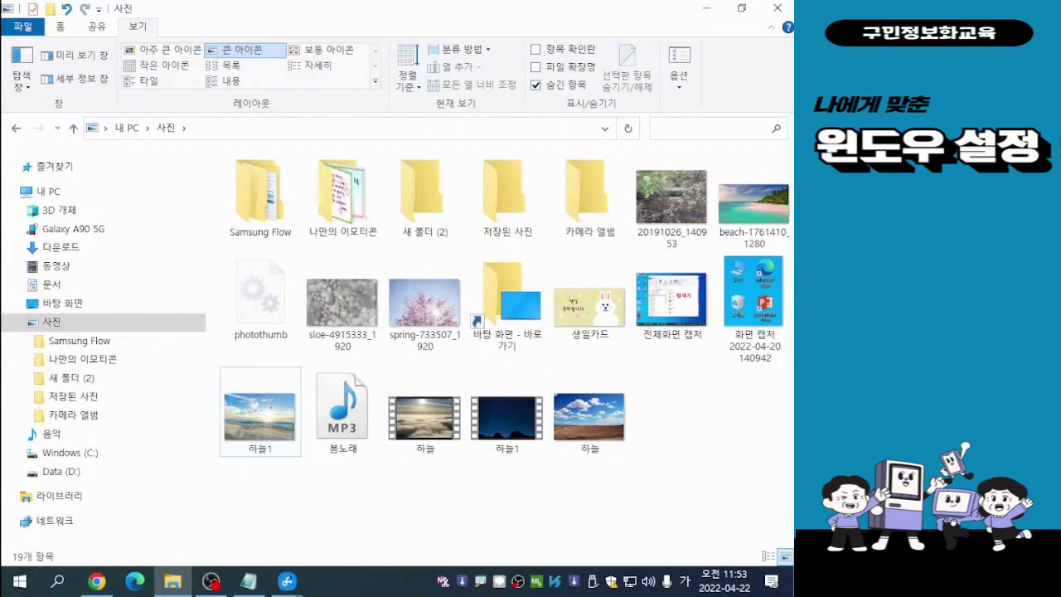
Try to rename the 하늘1 JPG image in the 사진 folder as 하늘
{"action": "left_click", "coordinate": [259, 414]}
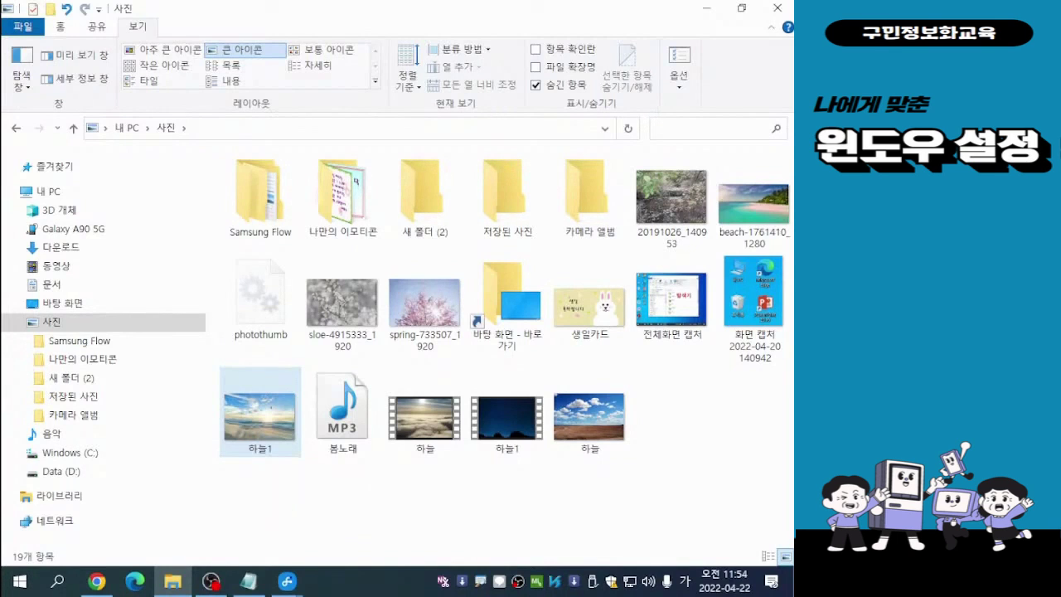
{"action": "right_click", "coordinate": [255, 456]}
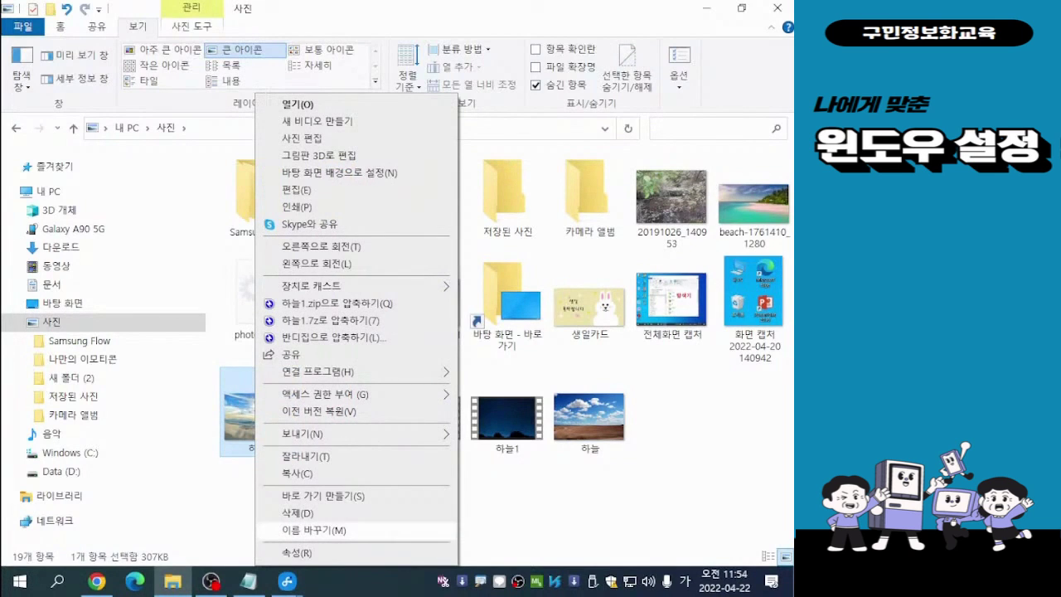
{"action": "left_click", "coordinate": [315, 530]}
{"action": "key", "text": "Right"}
{"action": "key", "text": "BackSpace"}
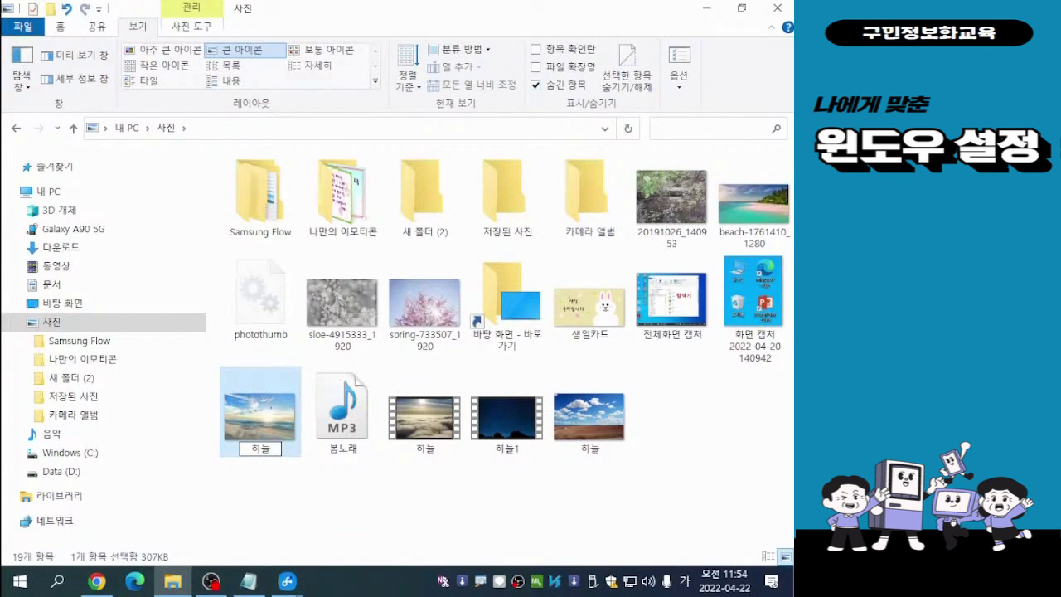
{"action": "key", "text": "Return"}
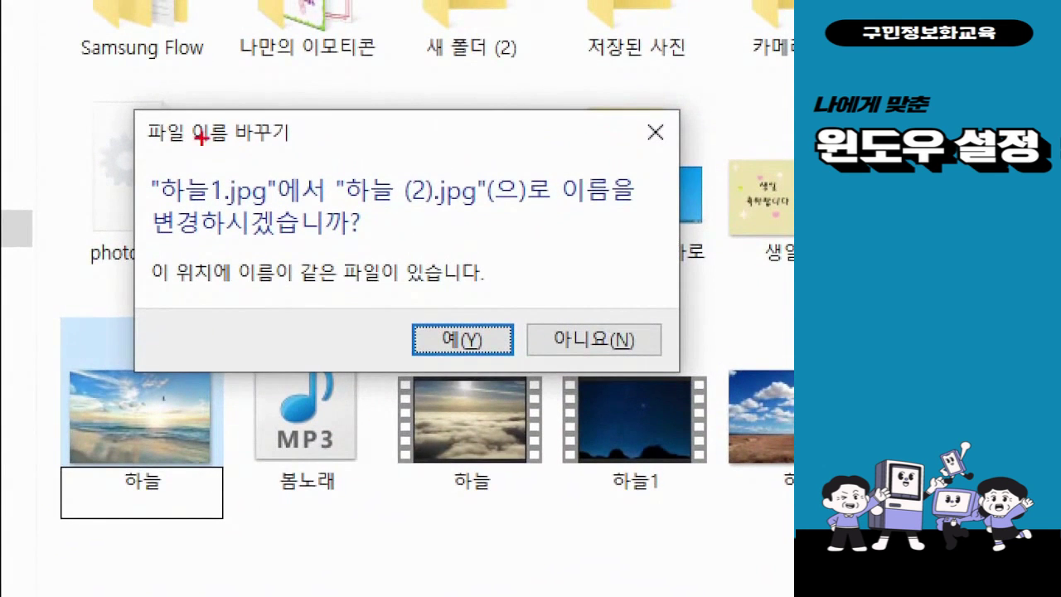
Examine the file rename dialog, marking the jpg extension in the original and suggested names
{"action": "mouse_move", "coordinate": [107, 79]}
{"action": "left_mouse_down"}
{"action": "mouse_move", "coordinate": [523, 349]}
{"action": "mouse_move", "coordinate": [736, 386]}
{"action": "left_mouse_up"}
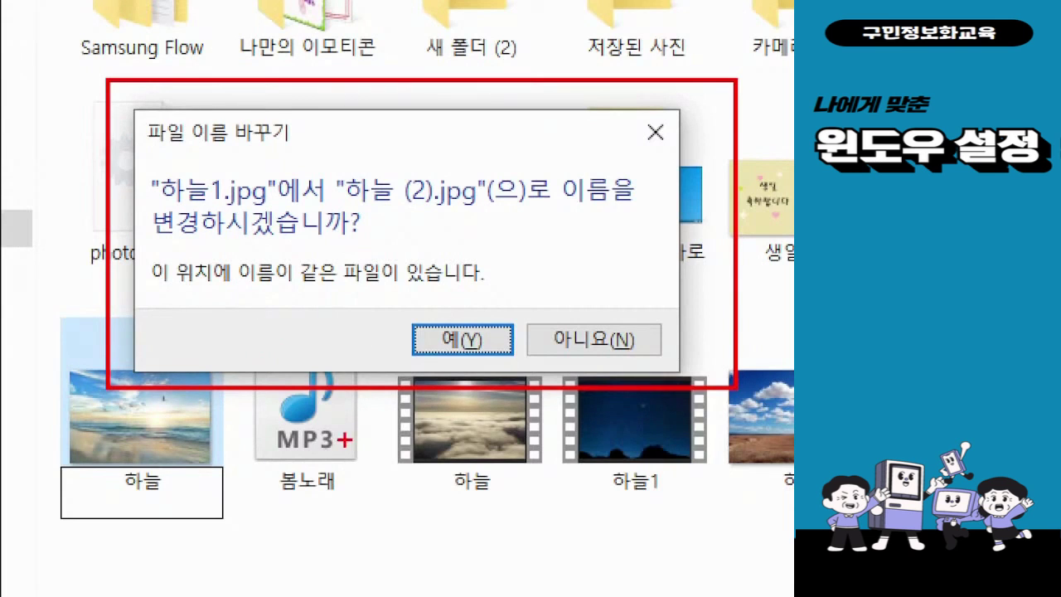
{"action": "left_click_drag", "start_coordinate": [220, 171], "coordinate": [276, 211]}
{"action": "left_click_drag", "start_coordinate": [435, 170], "coordinate": [470, 184]}
{"action": "mouse_move", "coordinate": [470, 184]}
{"action": "left_mouse_down"}
{"action": "mouse_move", "coordinate": [491, 226]}
{"action": "mouse_move", "coordinate": [470, 203]}
{"action": "left_mouse_up"}
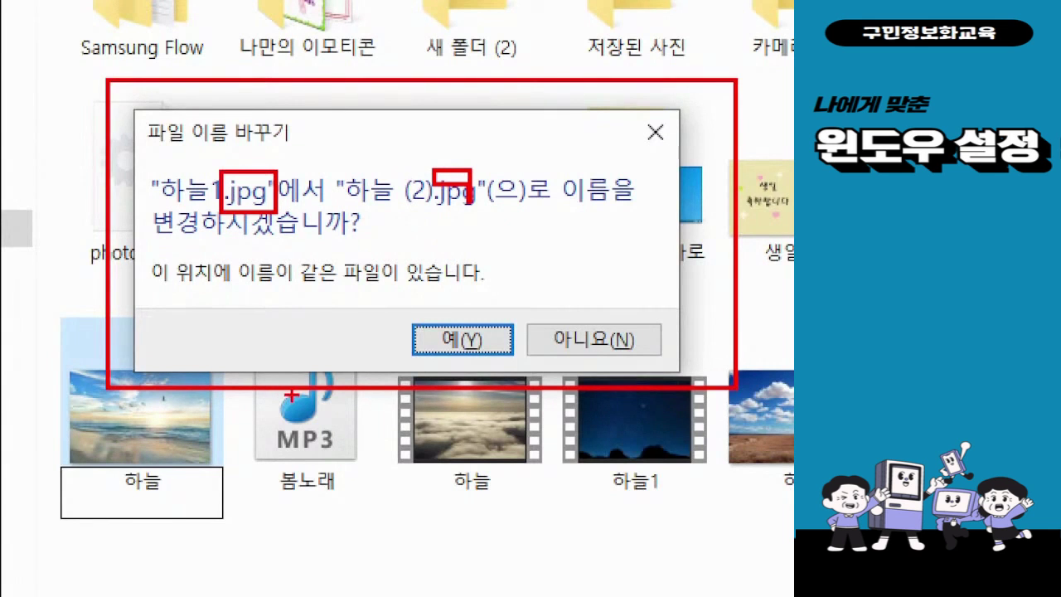
{"action": "key", "text": "Escape"}
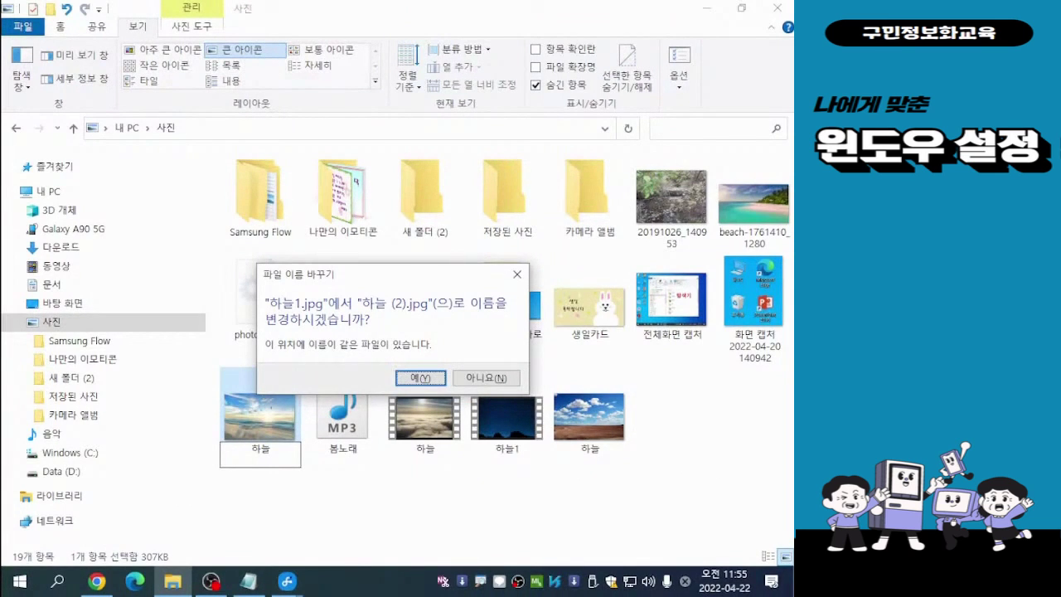
Move the rename dialog clear of the files and dismiss it without renaming the image
{"action": "left_click_drag", "start_coordinate": [396, 272], "coordinate": [378, 194]}
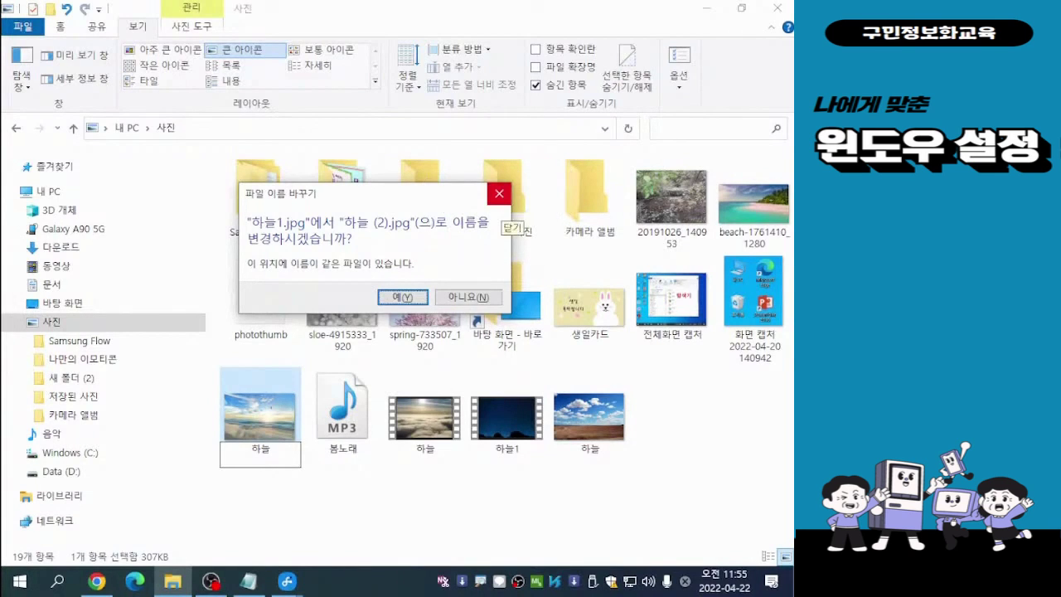
{"action": "left_click", "coordinate": [499, 193]}
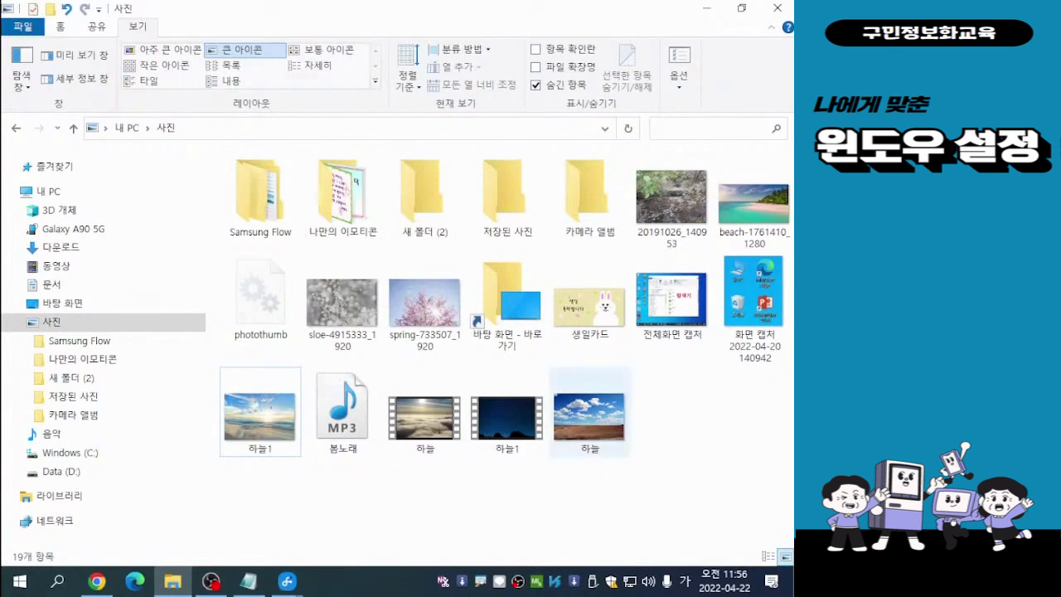
{"action": "mouse_move", "coordinate": [591, 440]}
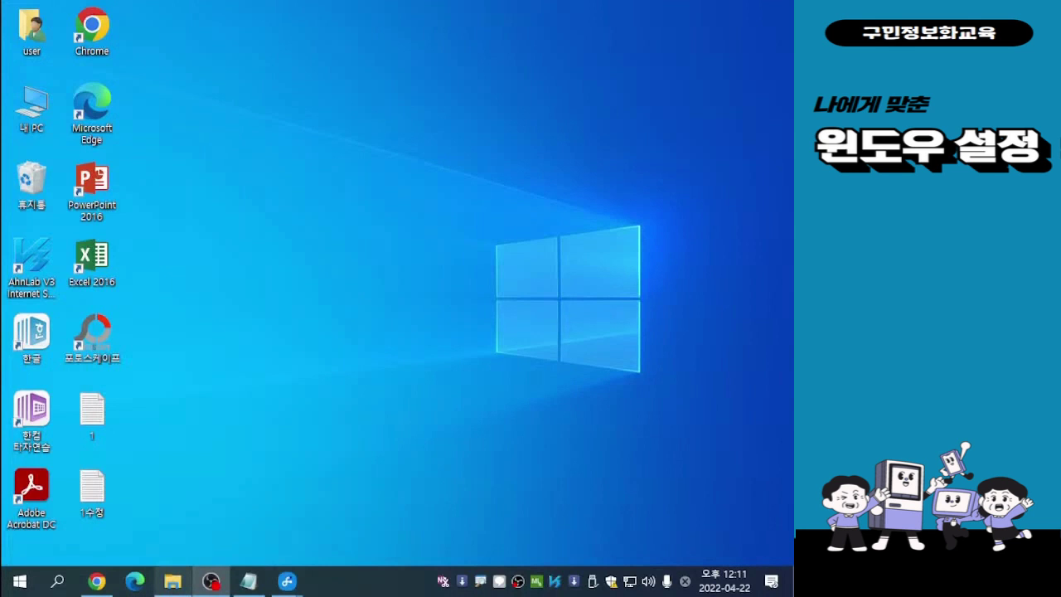
Bring back the 사진 folder window, close it, and open 내 PC from the desktop
{"action": "left_click", "coordinate": [189, 577]}
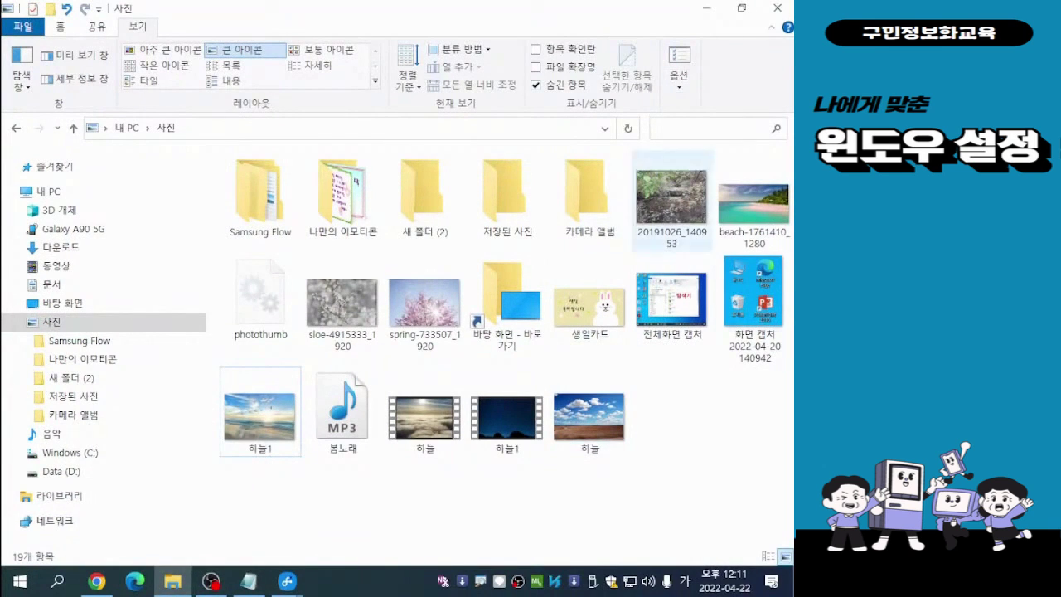
{"action": "left_click", "coordinate": [777, 8]}
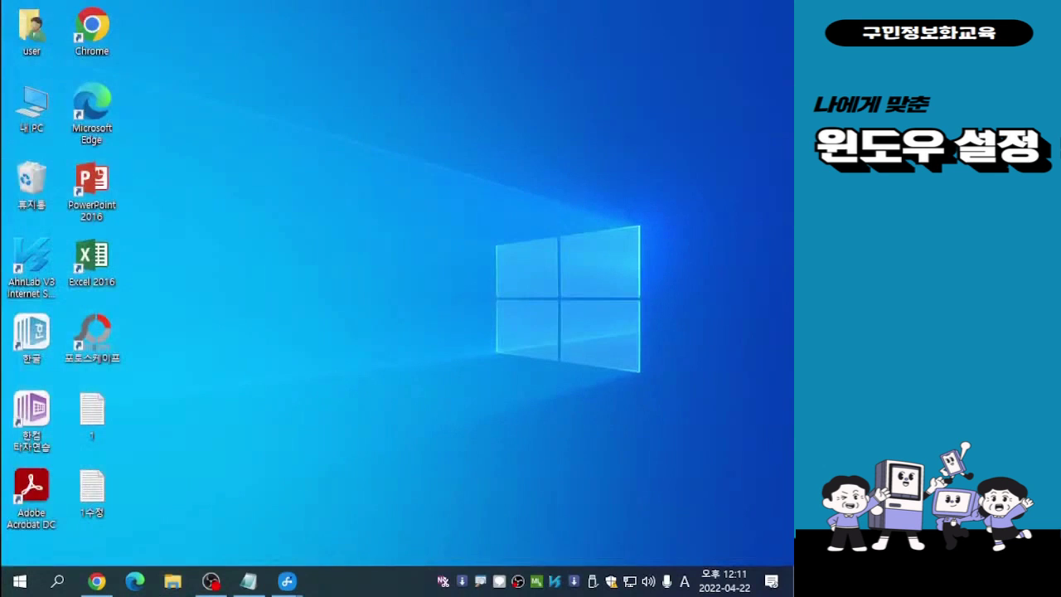
{"action": "double_click", "coordinate": [32, 106]}
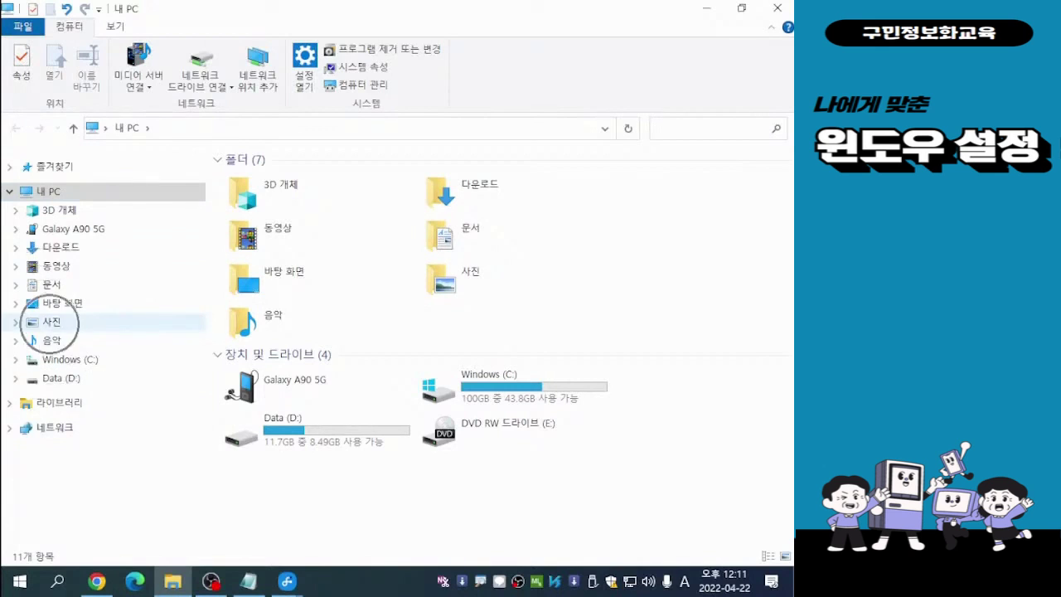
Open the 사진 folder and look over the 하늘 and 하늘1 images and videos and the 봄노래 MP3
{"action": "left_click", "coordinate": [51, 322]}
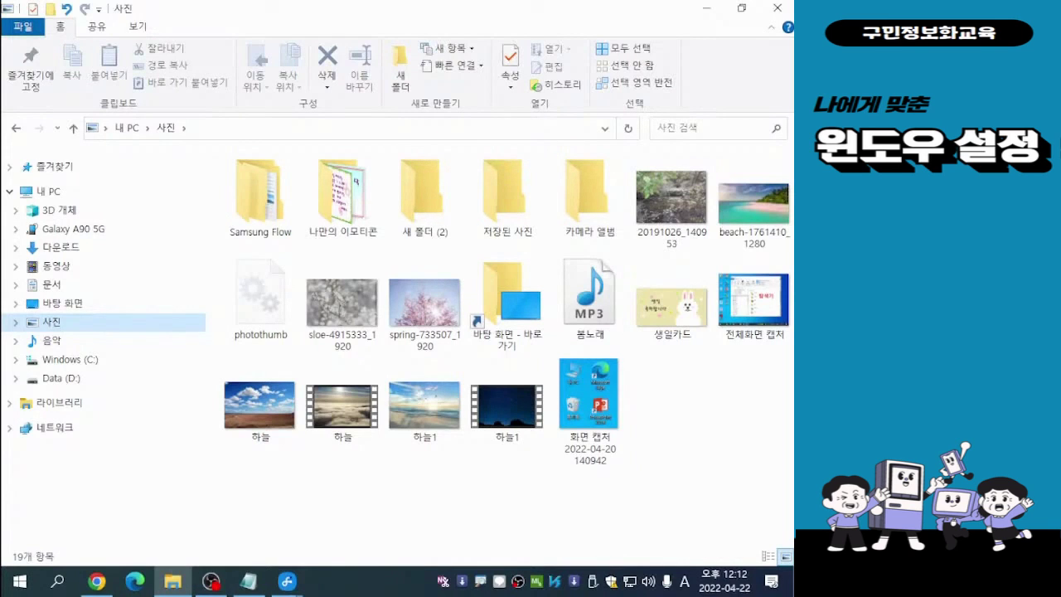
{"action": "left_click", "coordinate": [248, 580]}
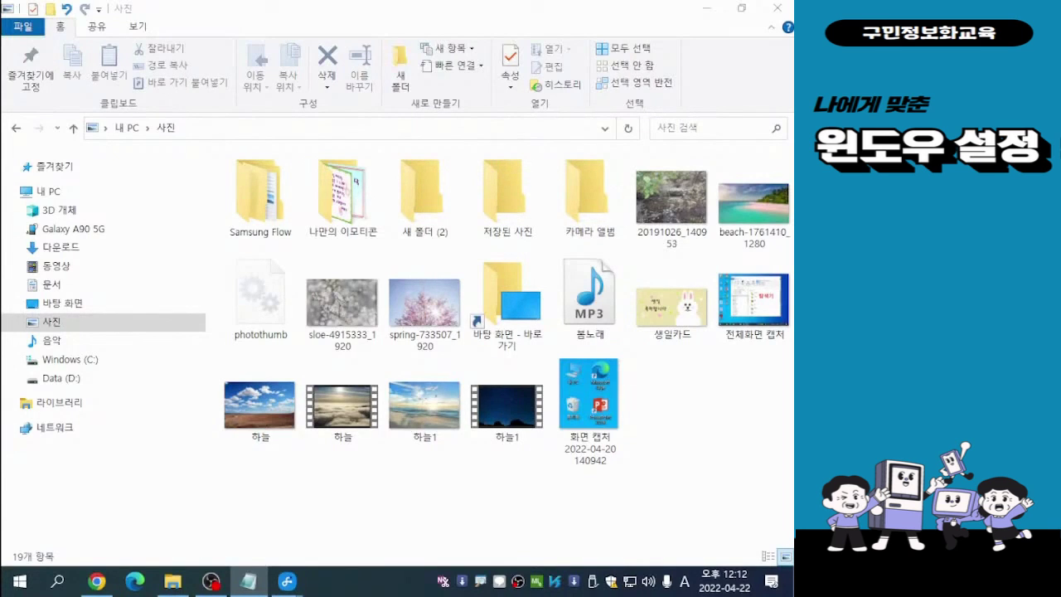
{"action": "key", "text": "Hangul"}
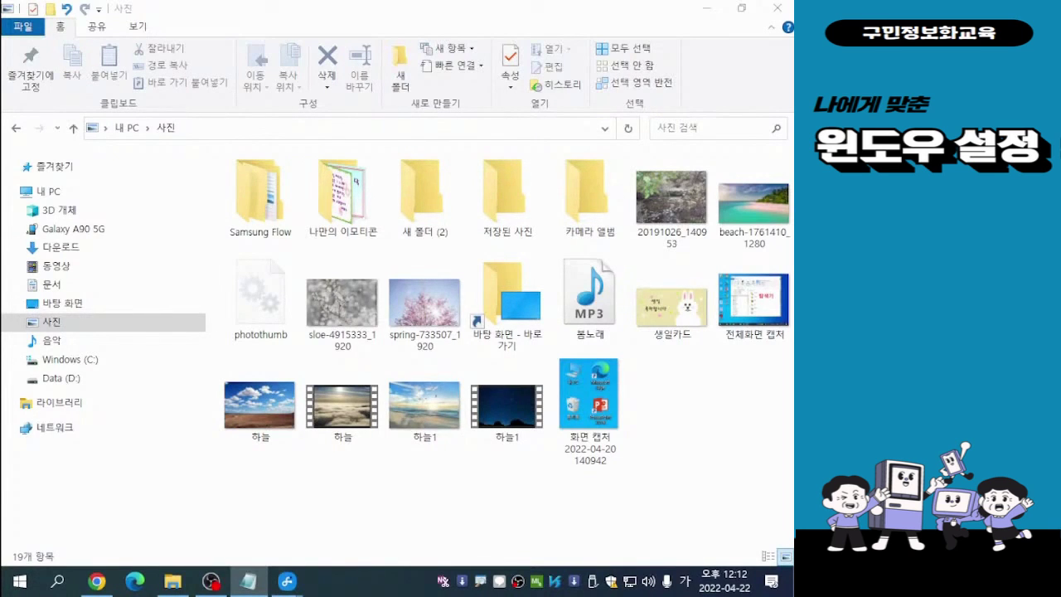
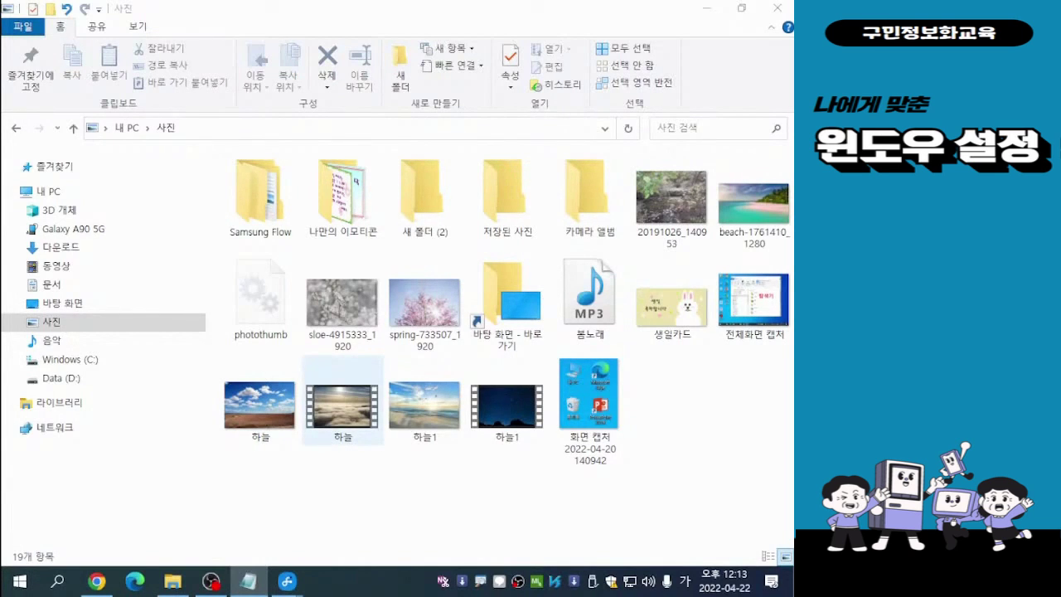
{"action": "left_click", "coordinate": [505, 411]}
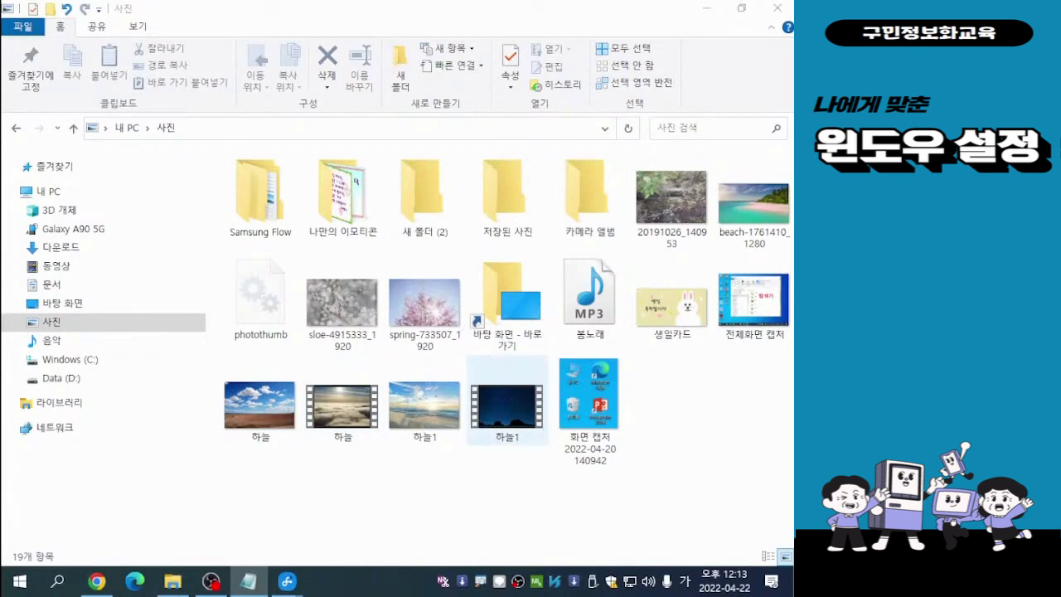
{"action": "left_click", "coordinate": [398, 406]}
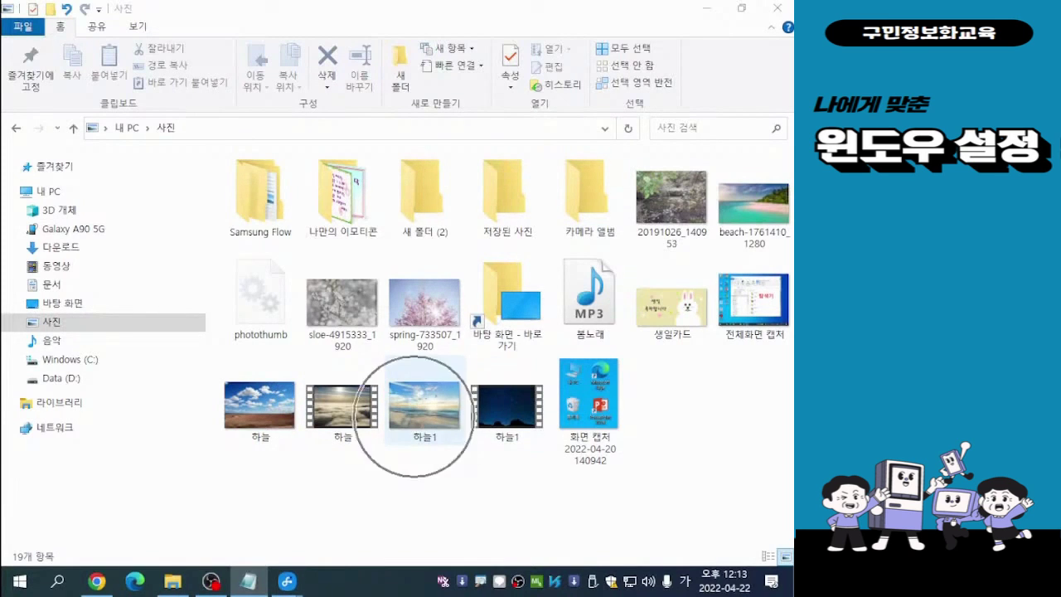
{"action": "left_click", "coordinate": [269, 419]}
{"action": "left_click", "coordinate": [590, 298]}
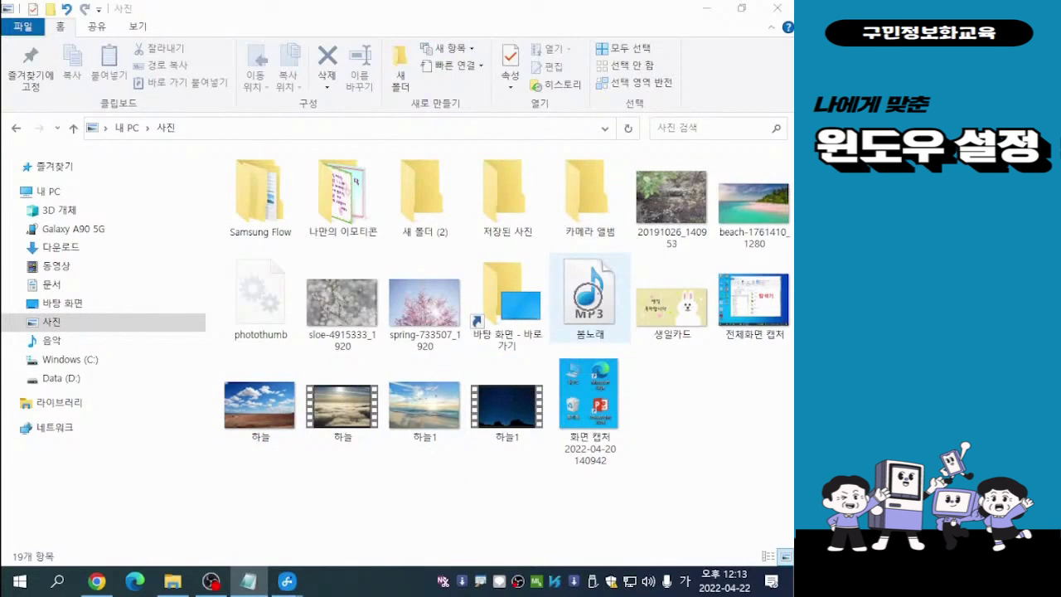
{"action": "key", "text": "Down"}
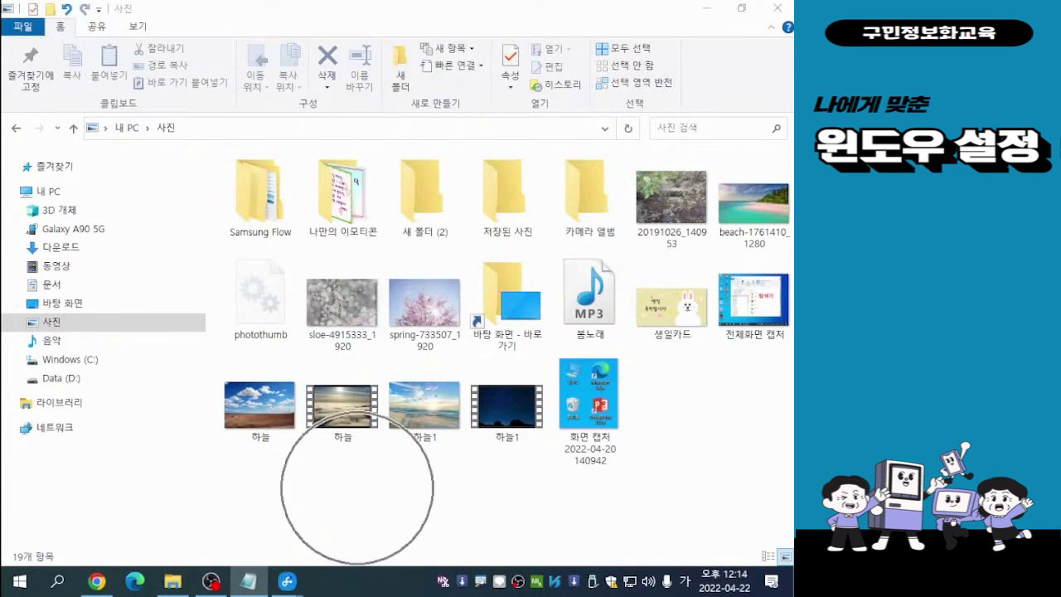
Create a new folder named 하늘 in the 사진 folder
{"action": "right_click", "coordinate": [359, 250]}
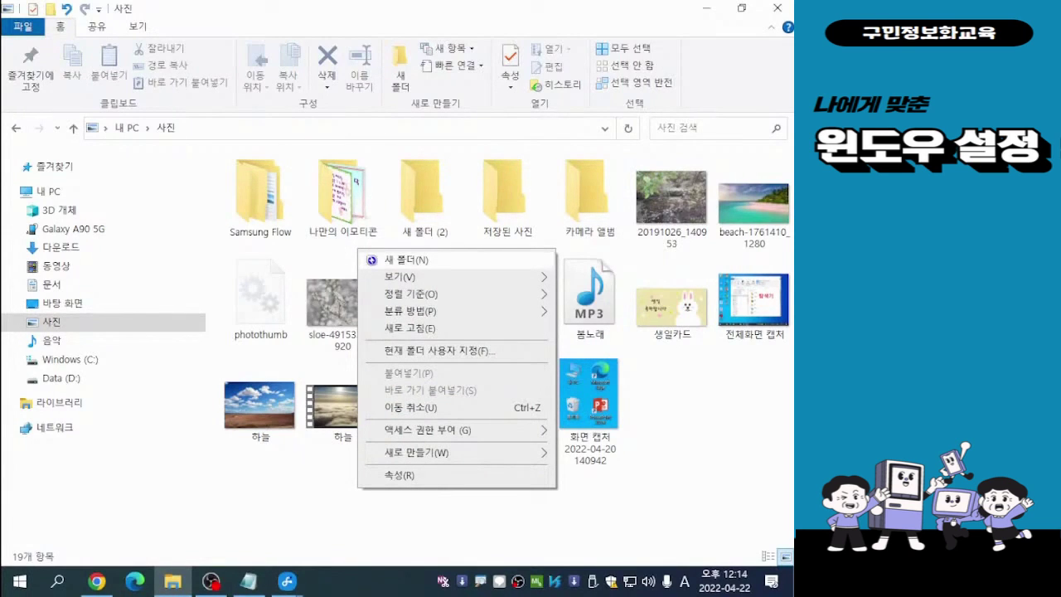
{"action": "mouse_move", "coordinate": [414, 452]}
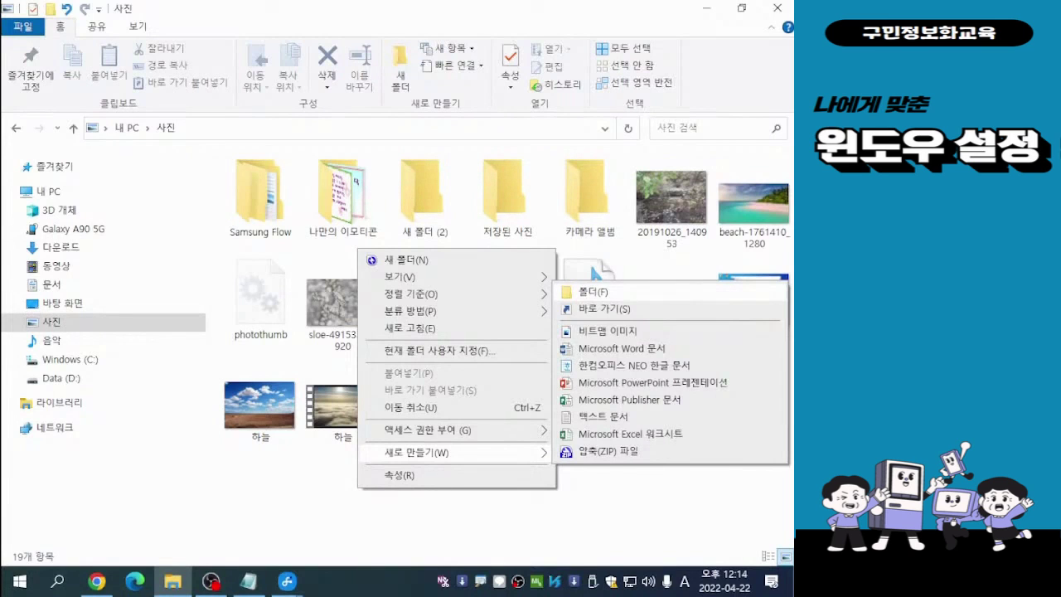
{"action": "left_click", "coordinate": [593, 291]}
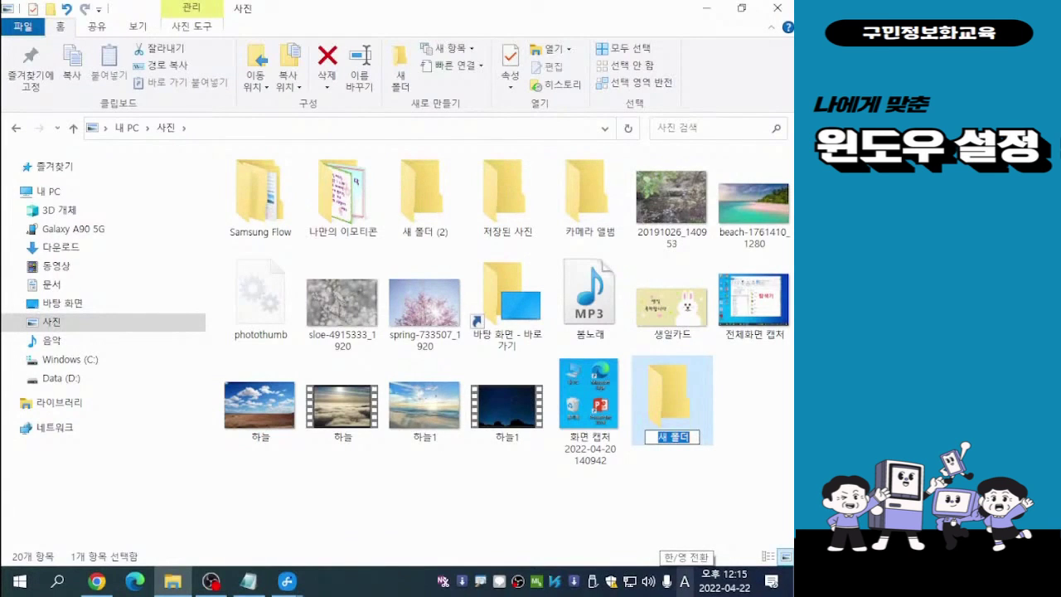
{"action": "left_click", "coordinate": [685, 581]}
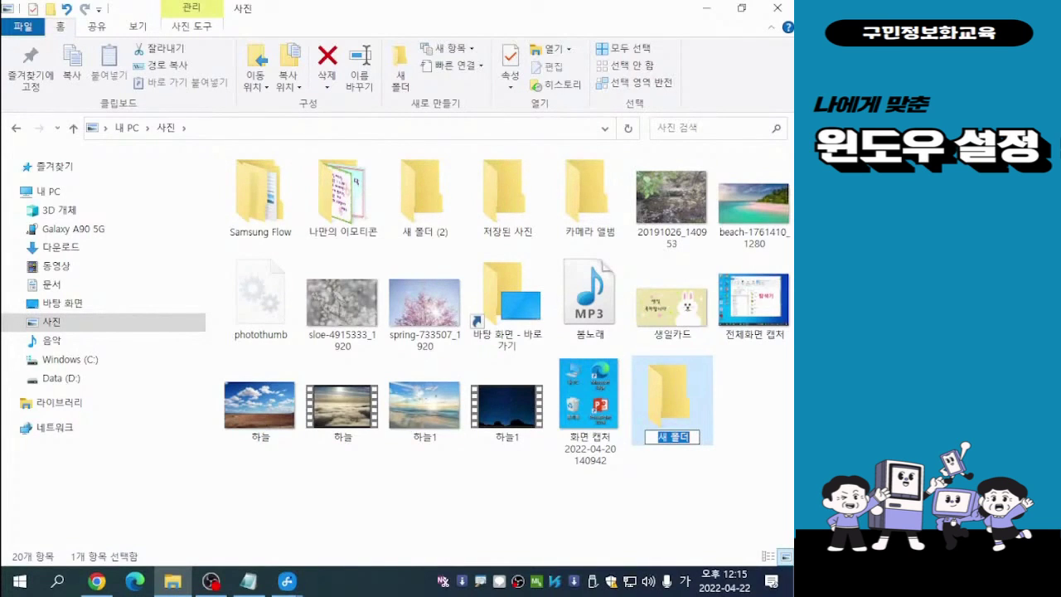
{"action": "type", "text": "하늘"}
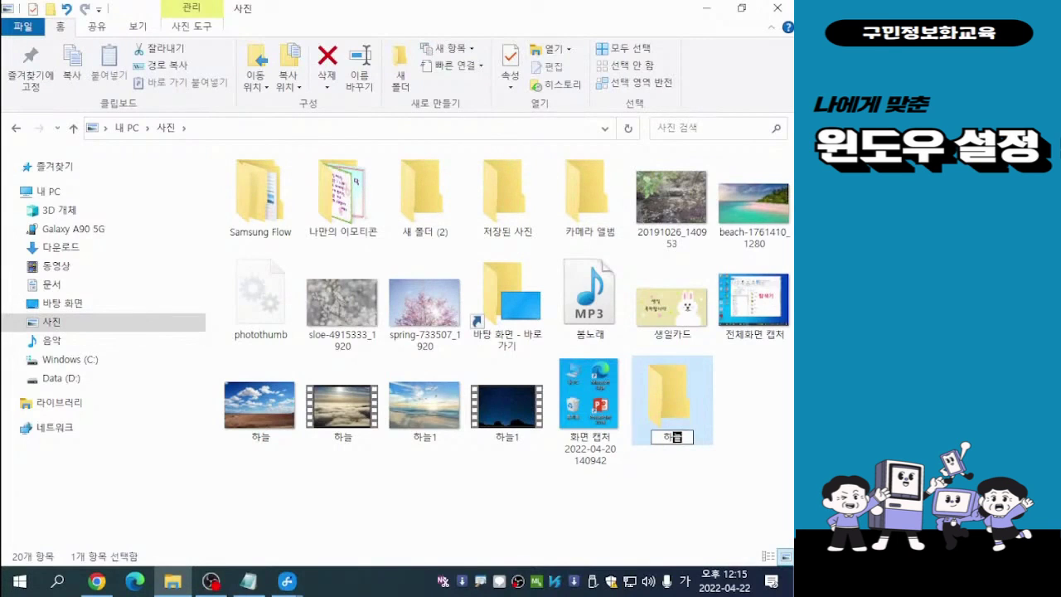
{"action": "key", "text": "Return"}
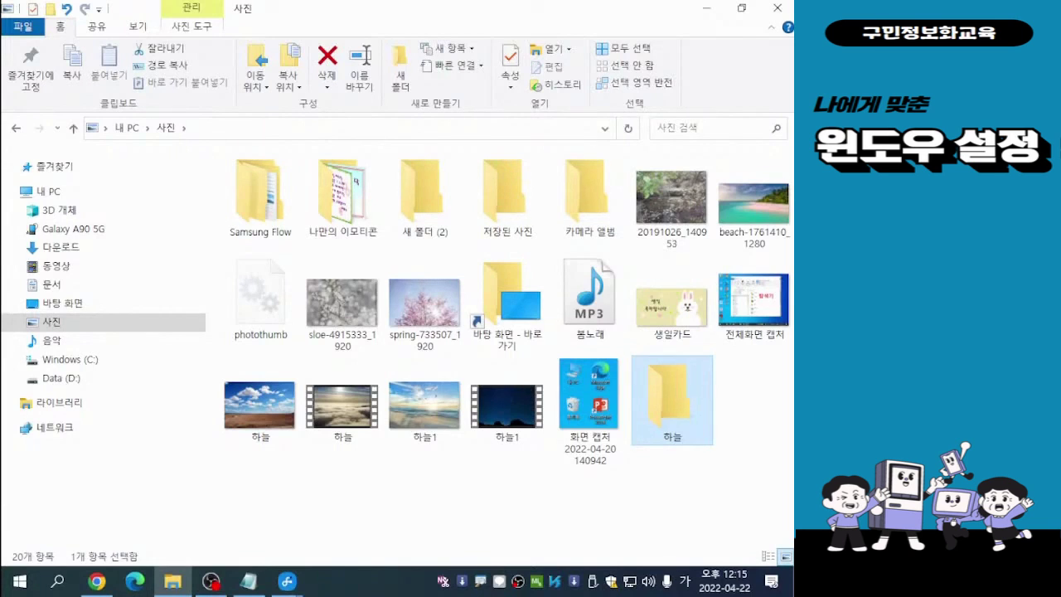
{"action": "left_click", "coordinate": [734, 480]}
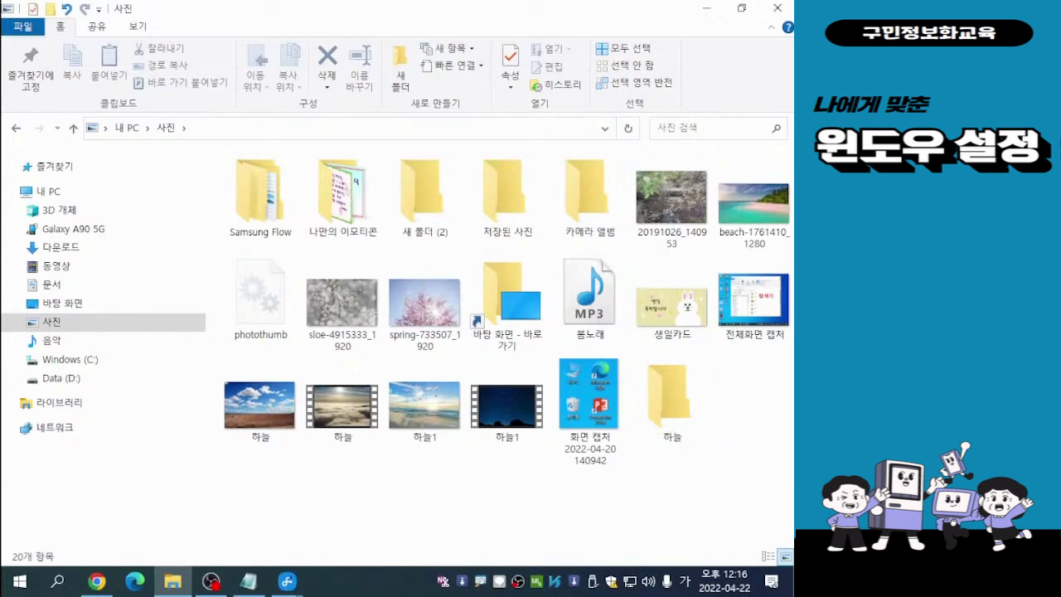
Move the two 하늘 and two 하늘1 image and video files into the 하늘 folder
{"action": "left_click", "coordinate": [267, 431]}
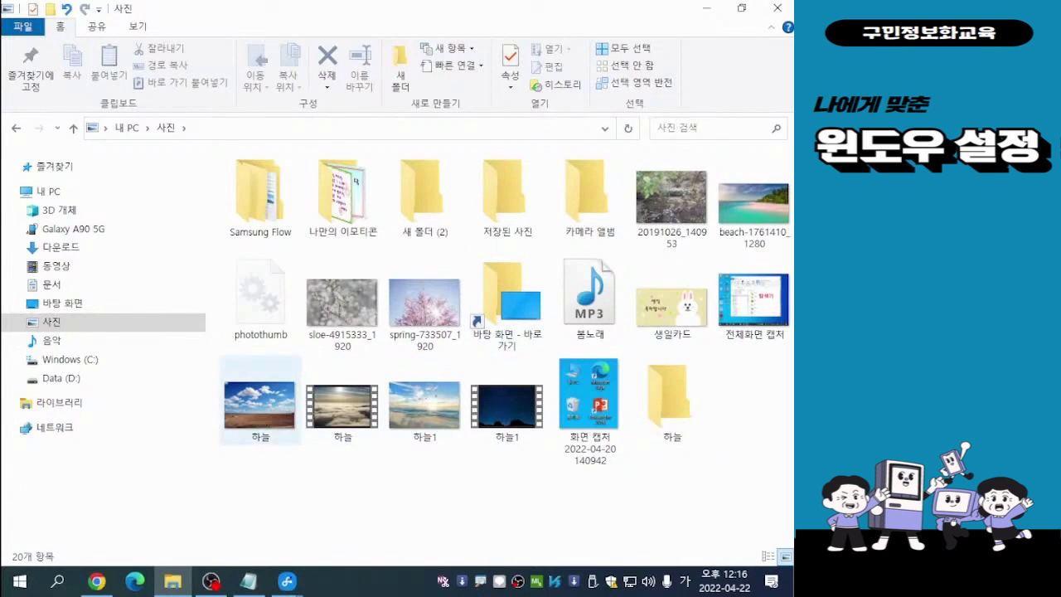
{"action": "left_click", "coordinate": [259, 402]}
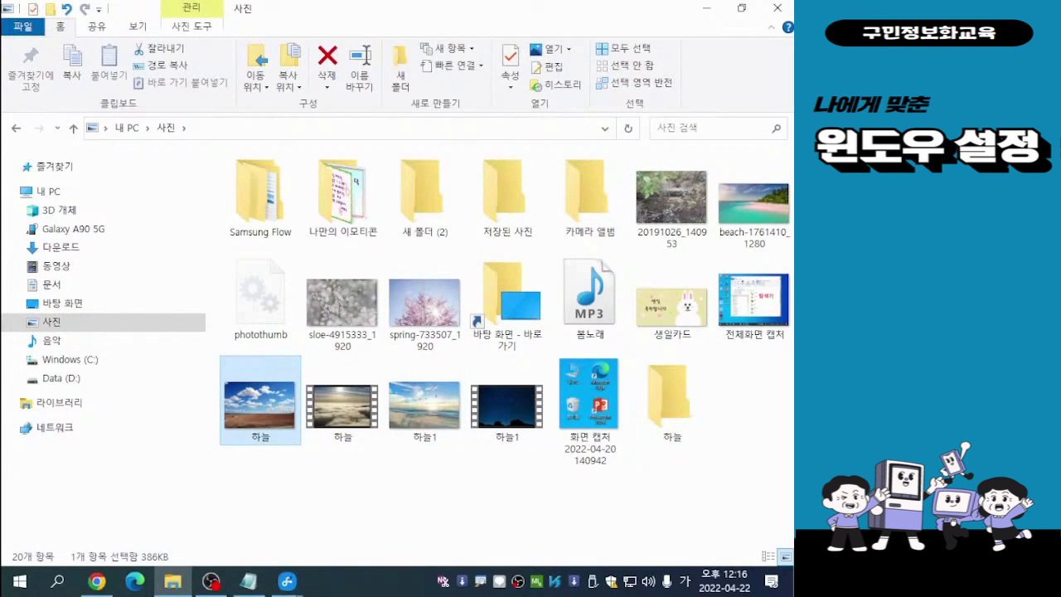
{"action": "left_click", "coordinate": [506, 402], "text": "shift"}
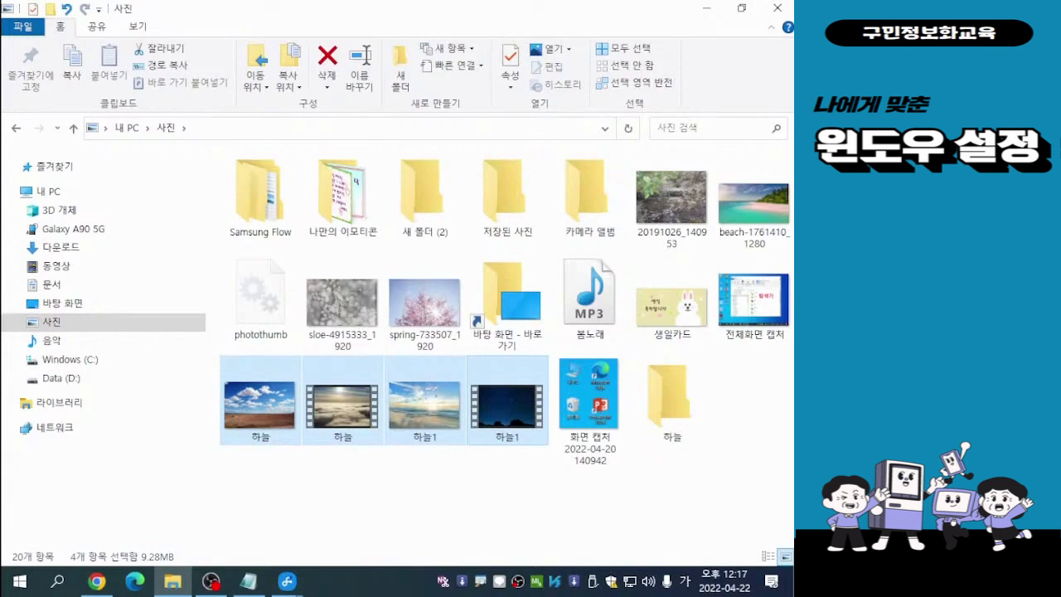
{"action": "left_click_drag", "start_coordinate": [507, 406], "coordinate": [682, 419]}
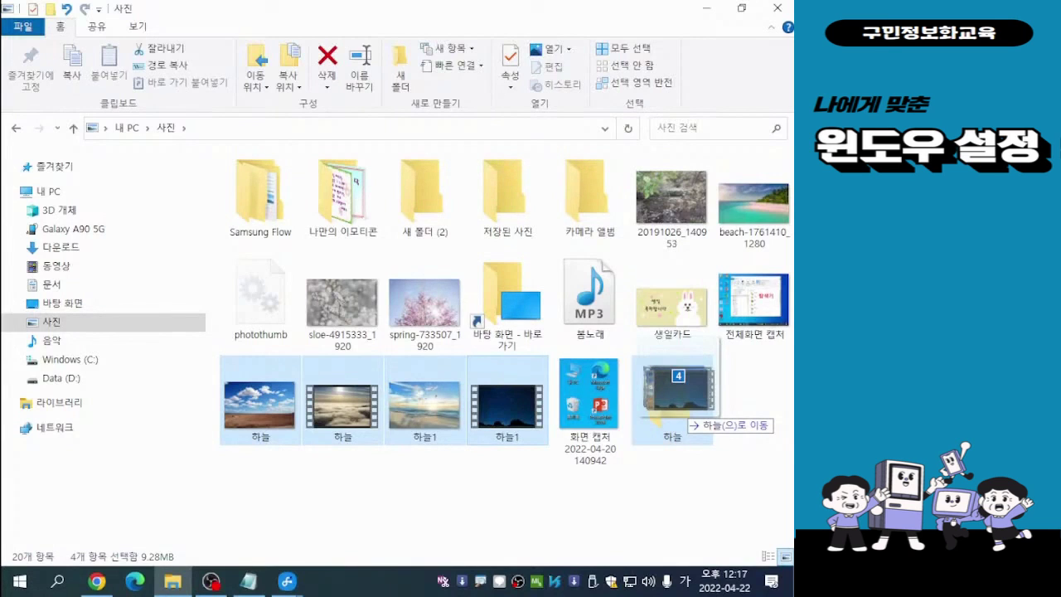
{"action": "left_click_drag", "start_coordinate": [686, 414], "coordinate": [686, 415]}
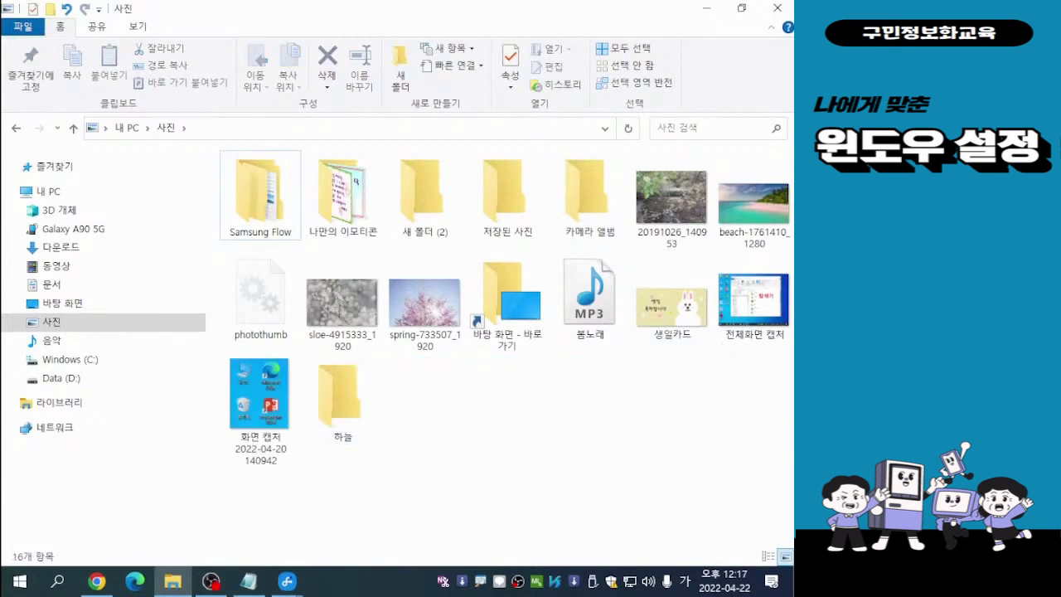
Check the moved files inside the 하늘 folder and return to the 사진 folder
{"action": "left_click", "coordinate": [248, 581]}
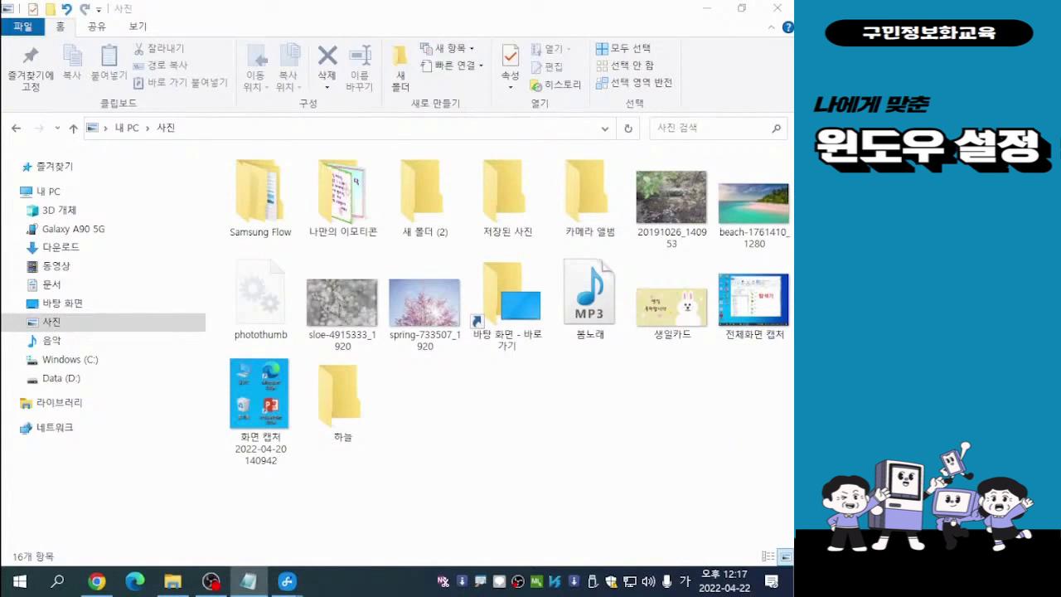
{"action": "key", "text": "alt+Tab"}
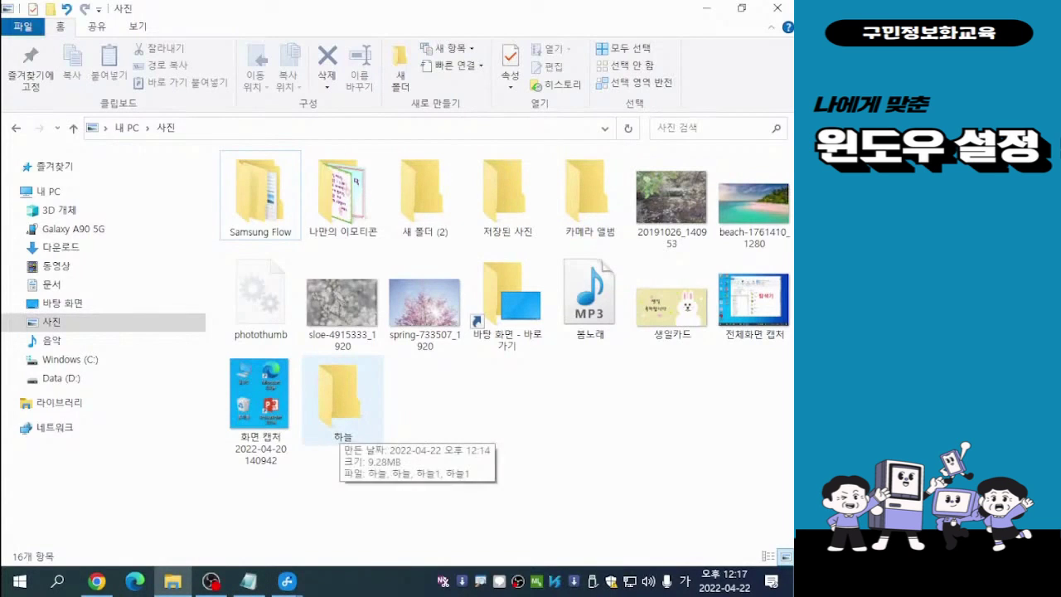
{"action": "double_click", "coordinate": [342, 402]}
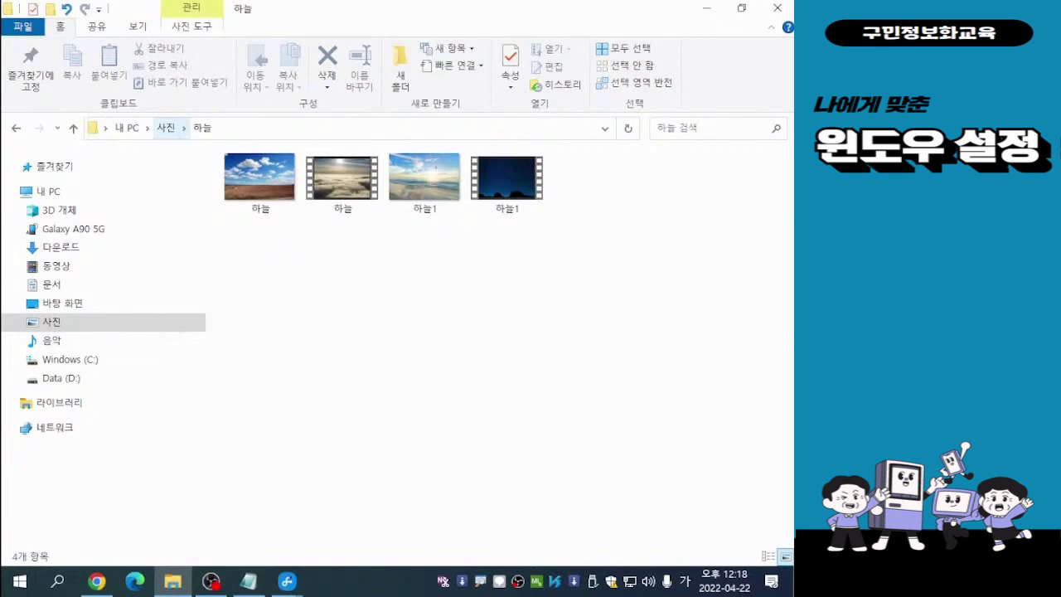
{"action": "left_click", "coordinate": [166, 128]}
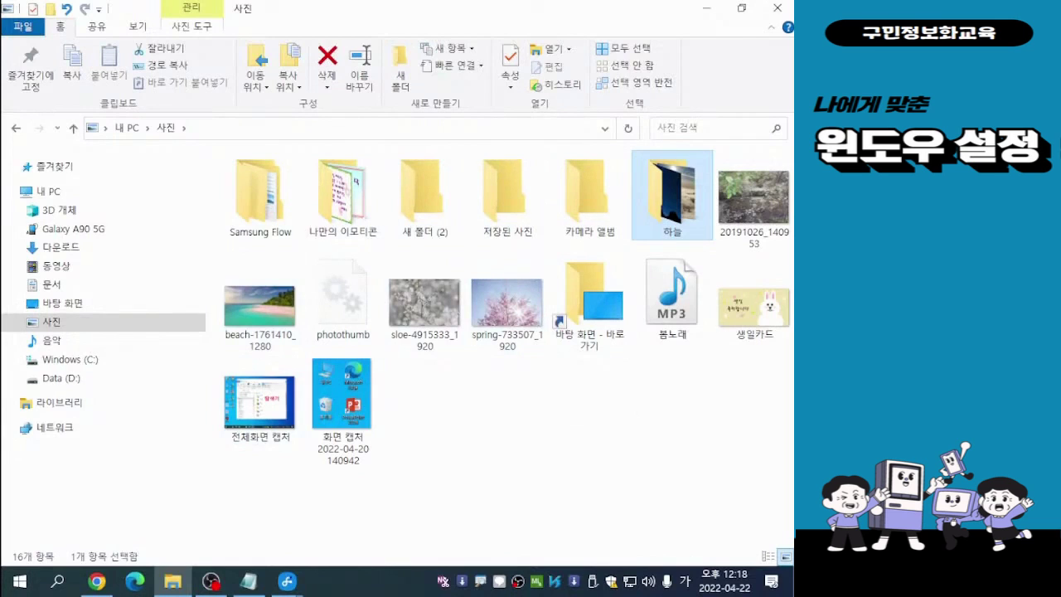
{"action": "key", "text": "Escape"}
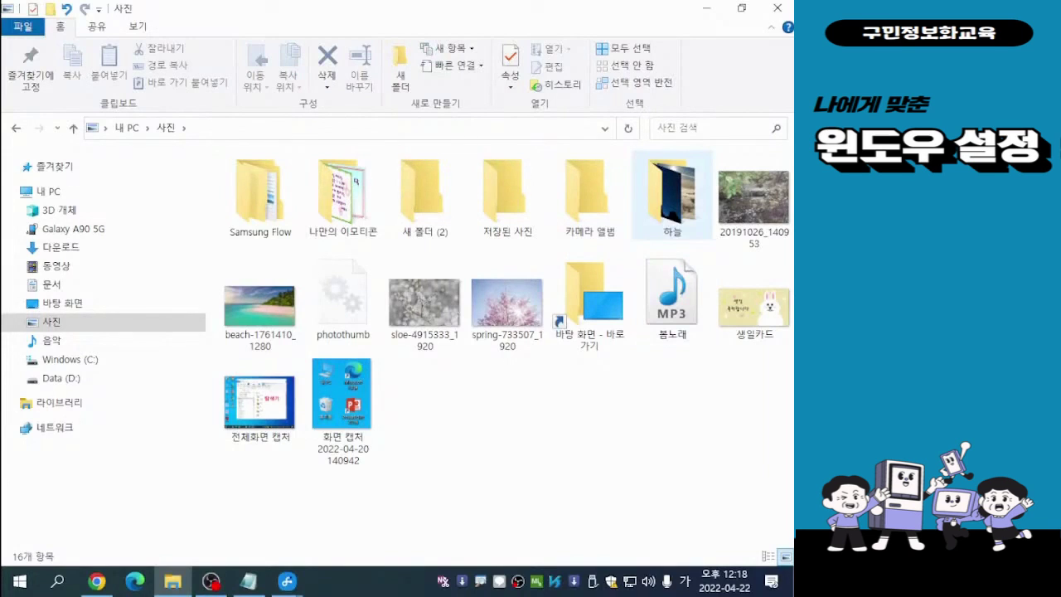
{"action": "mouse_move", "coordinate": [651, 236]}
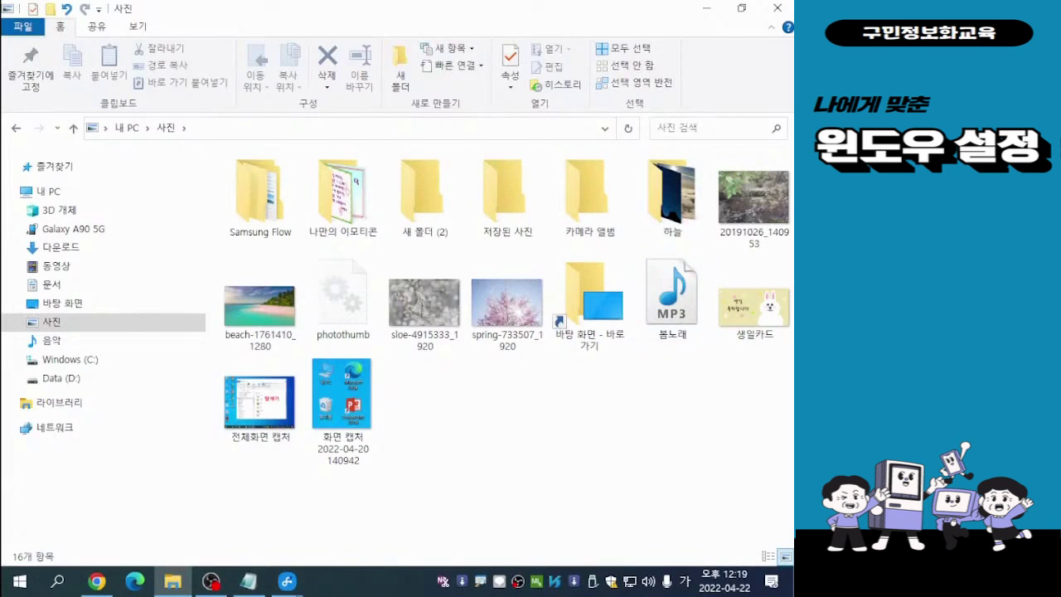
Cut the 봄노래 MP3 from the 사진 folder and paste it into the 하늘 folder
{"action": "left_click", "coordinate": [672, 297]}
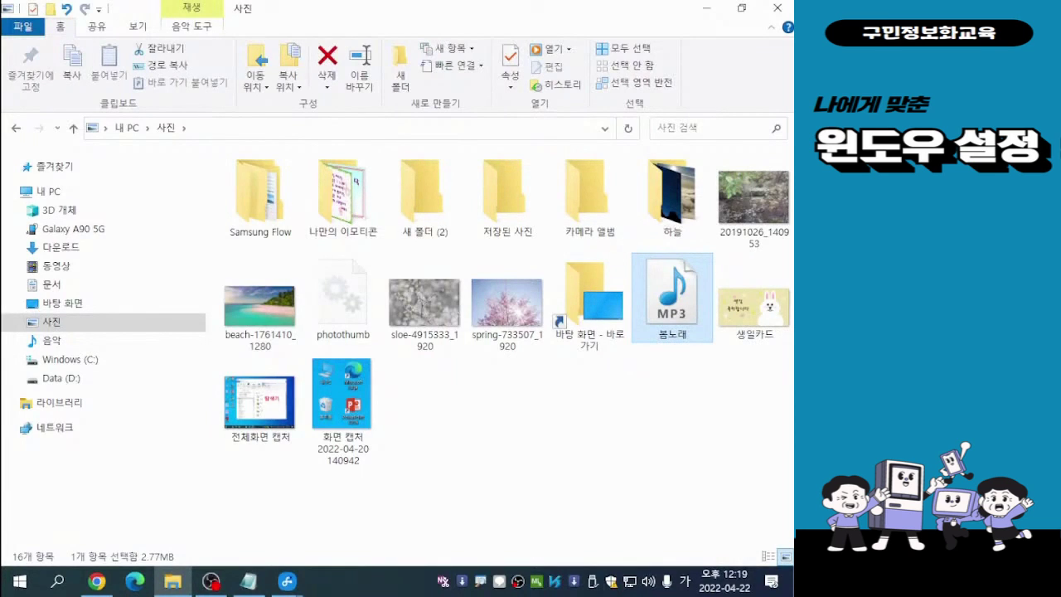
{"action": "right_click", "coordinate": [673, 297]}
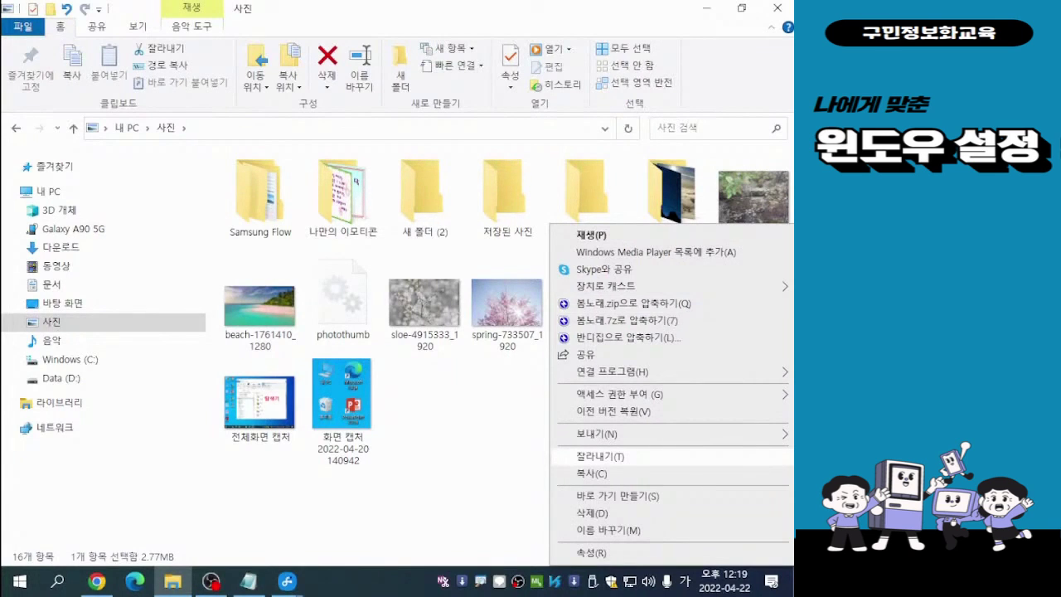
{"action": "left_click", "coordinate": [600, 456]}
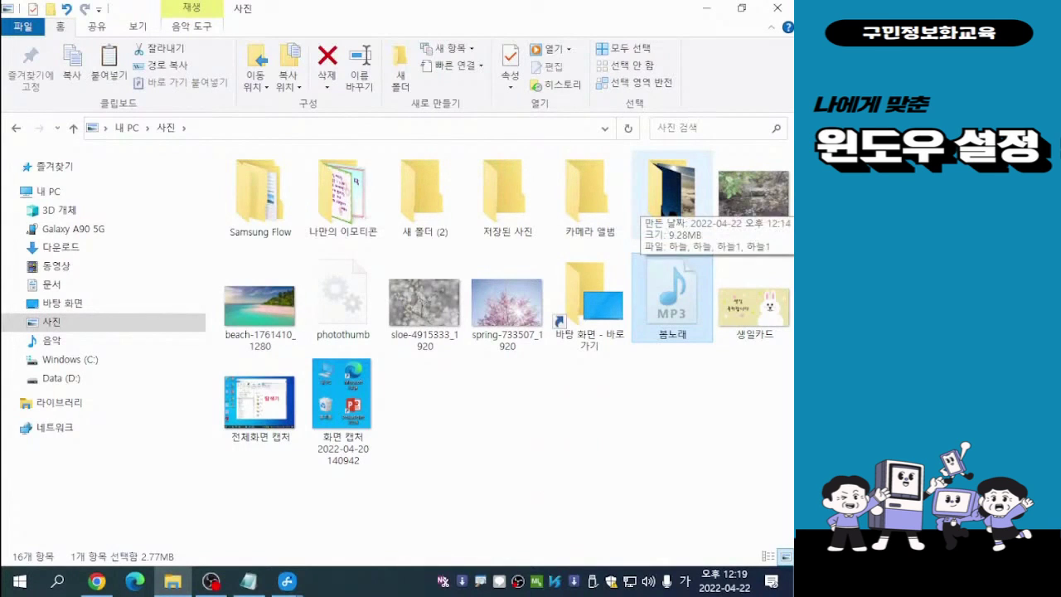
{"action": "double_click", "coordinate": [667, 191]}
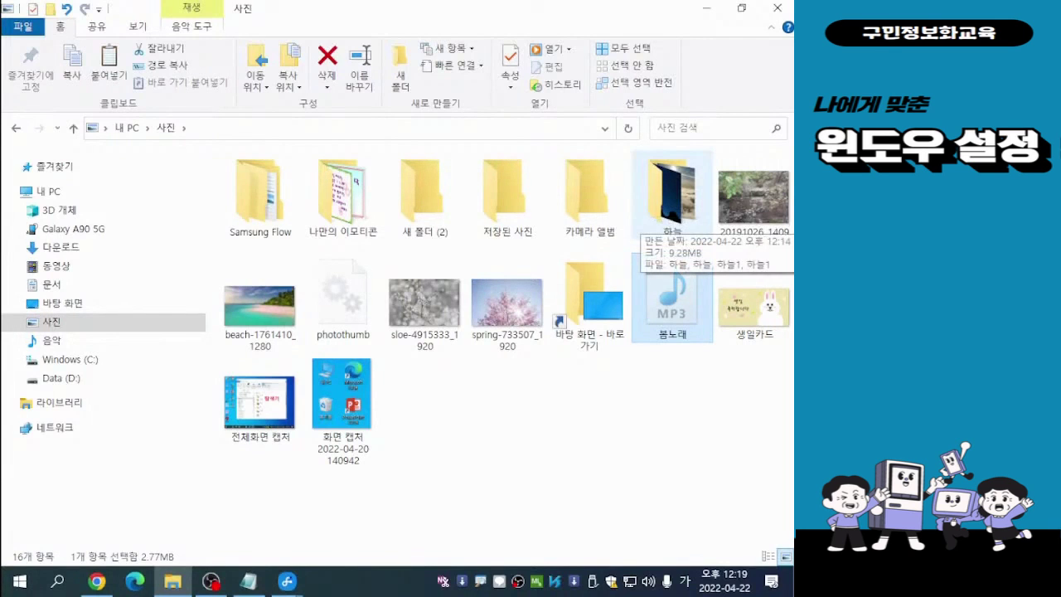
{"action": "double_click", "coordinate": [667, 212]}
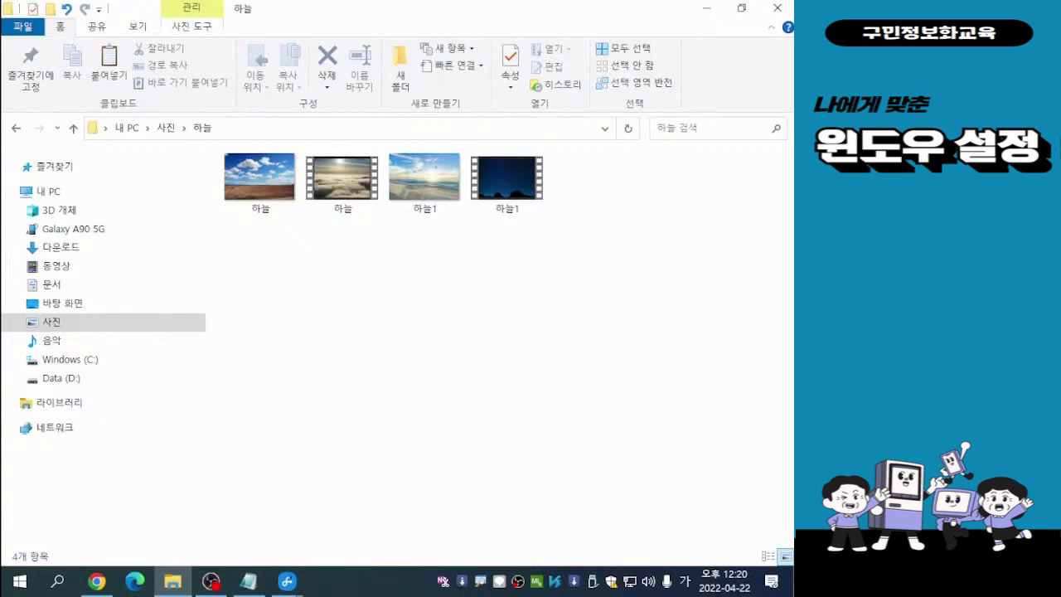
{"action": "right_click", "coordinate": [478, 325]}
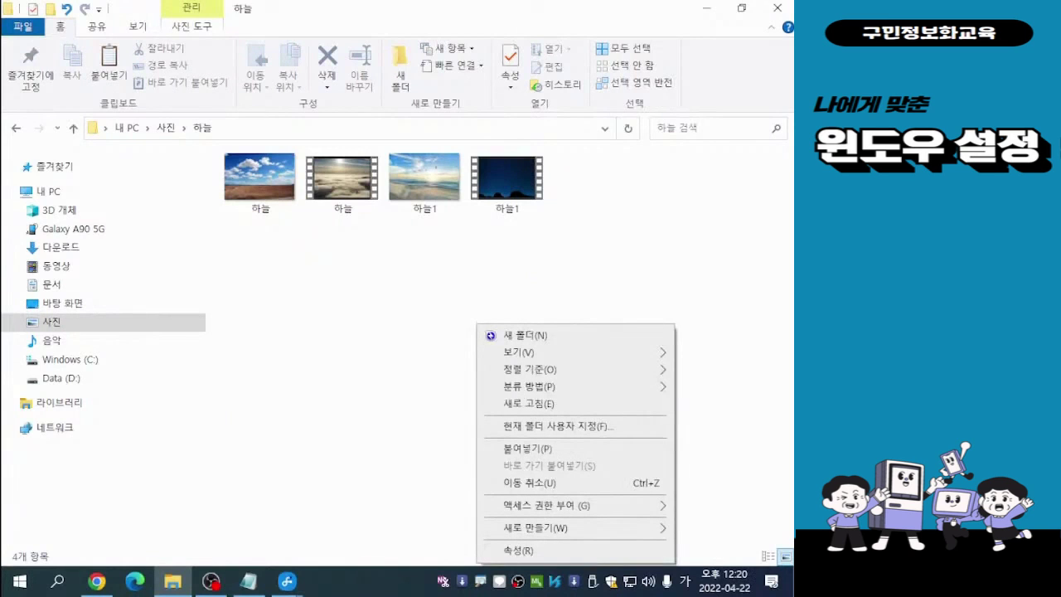
{"action": "left_click", "coordinate": [528, 449]}
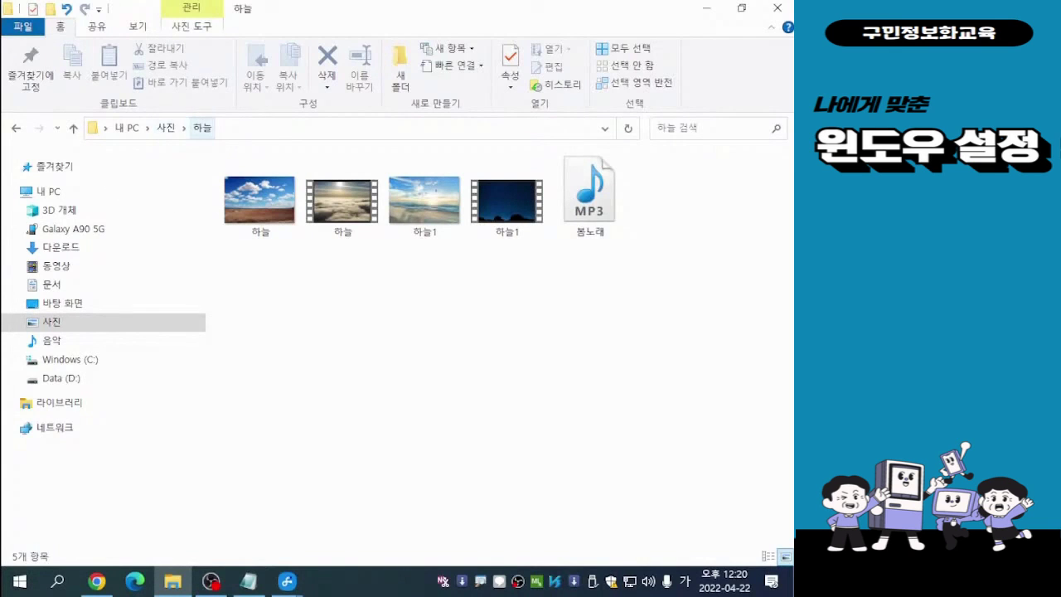
Create a new folder named 사진 inside the 하늘 folder
{"action": "left_click", "coordinate": [200, 126]}
{"action": "key", "text": "shift+F10"}
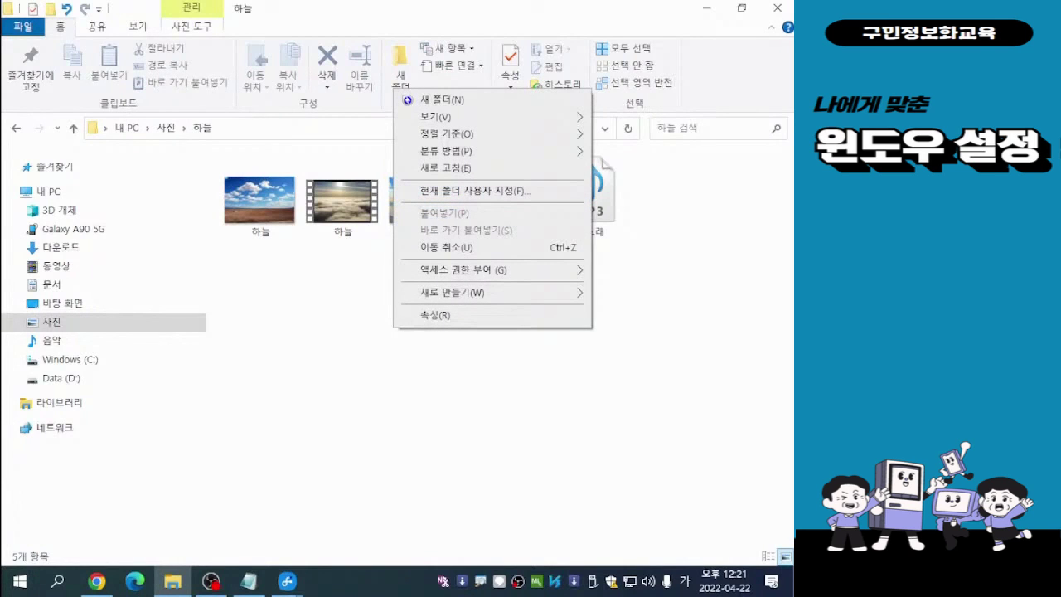
{"action": "mouse_move", "coordinate": [451, 292]}
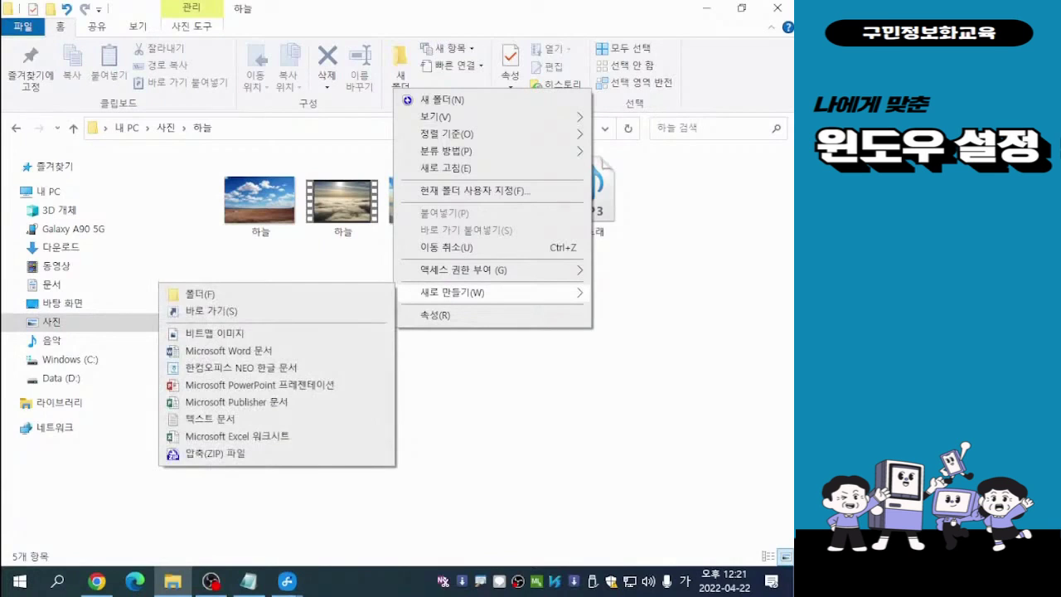
{"action": "key", "text": "f"}
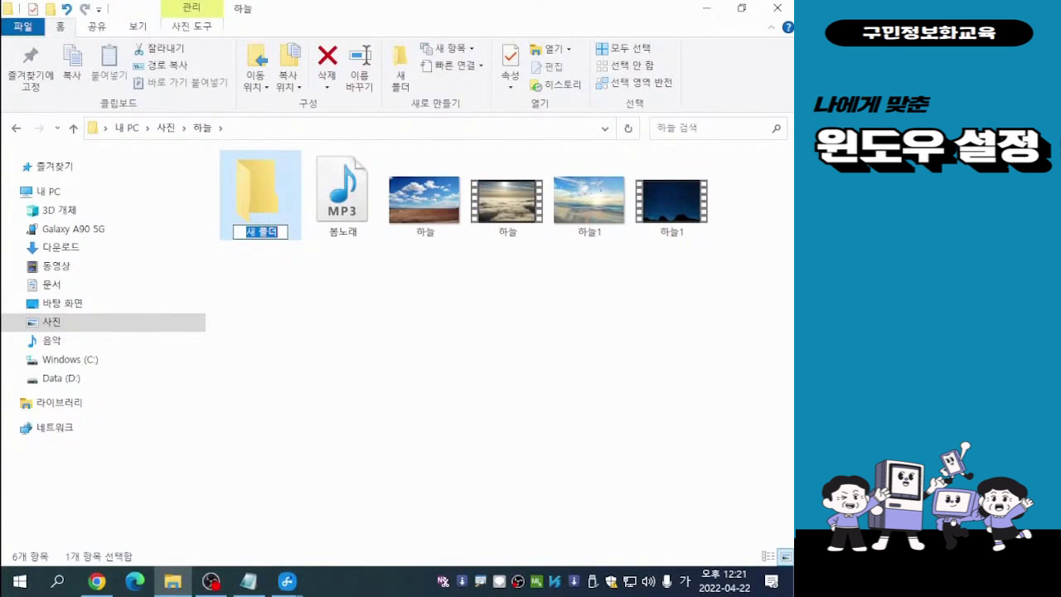
{"action": "type", "text": "사진"}
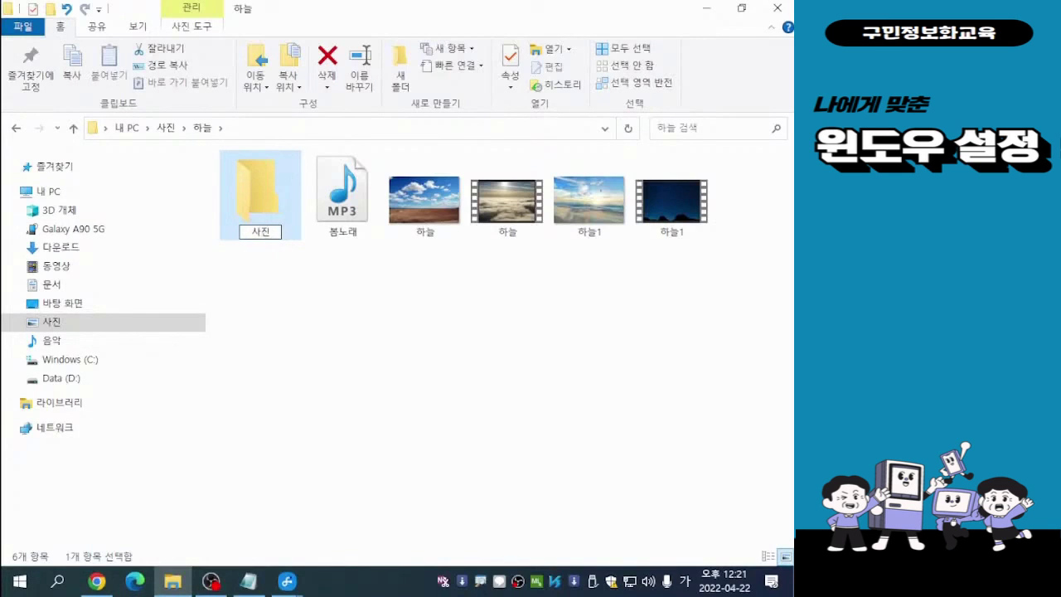
{"action": "key", "text": "Return"}
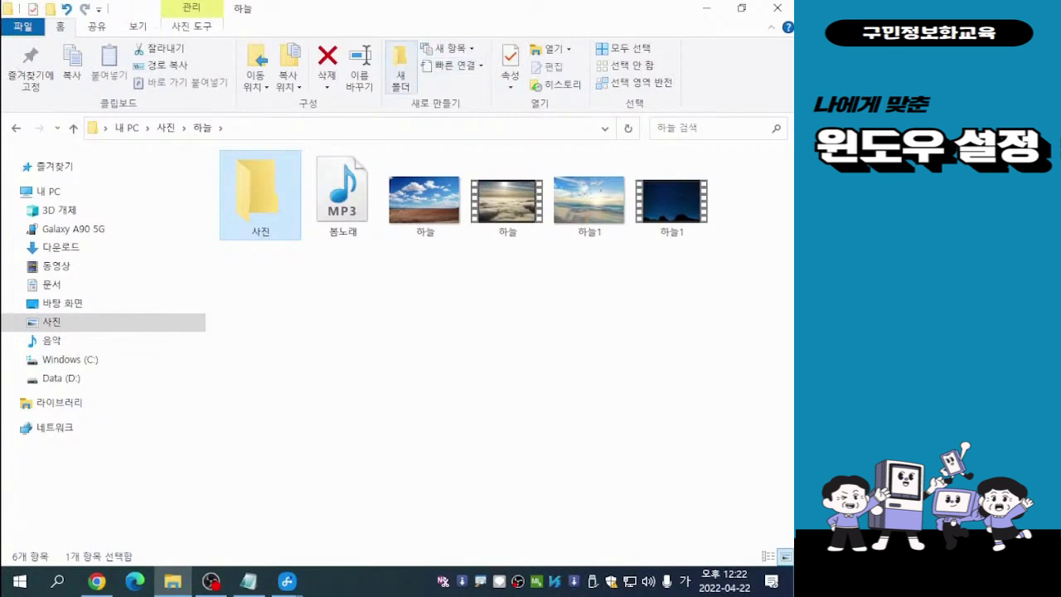
Create a second new folder named 영상 inside the 하늘 folder
{"action": "left_click", "coordinate": [400, 66]}
{"action": "left_click", "coordinate": [399, 66]}
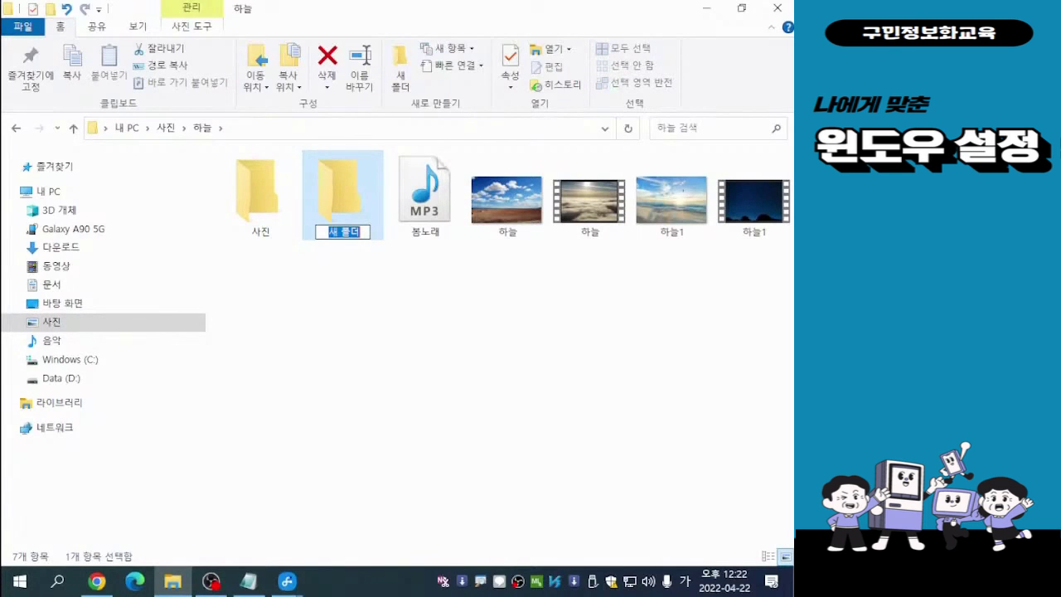
{"action": "type", "text": "영상"}
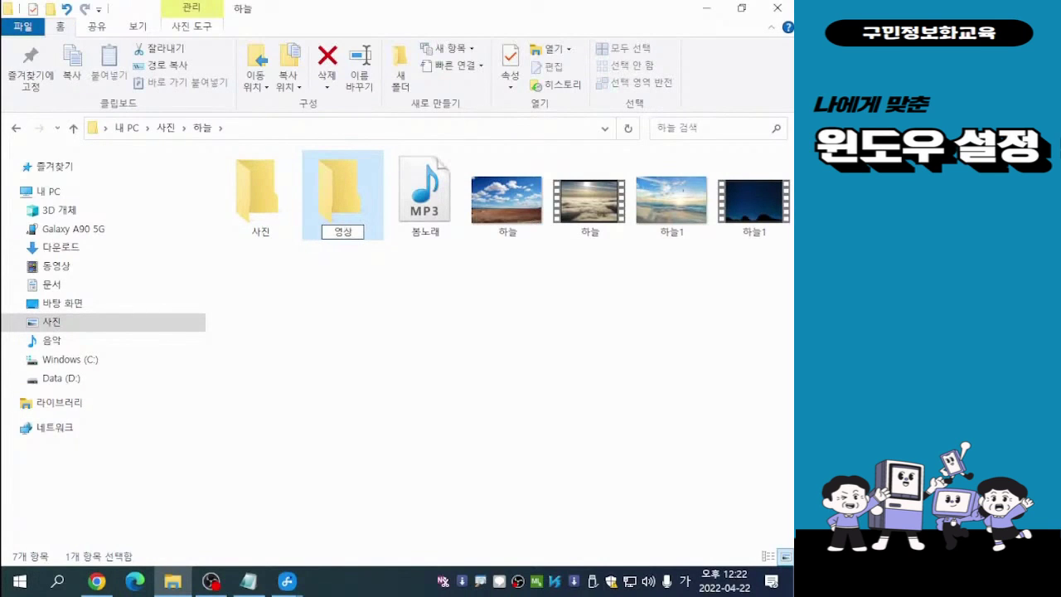
{"action": "key", "text": "Return"}
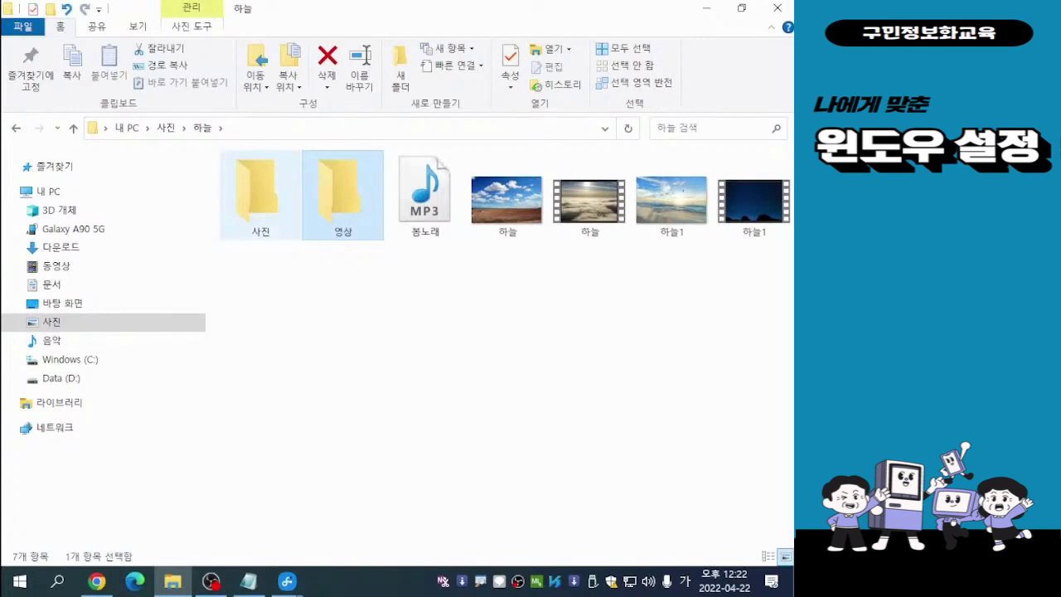
{"action": "left_click", "coordinate": [332, 324]}
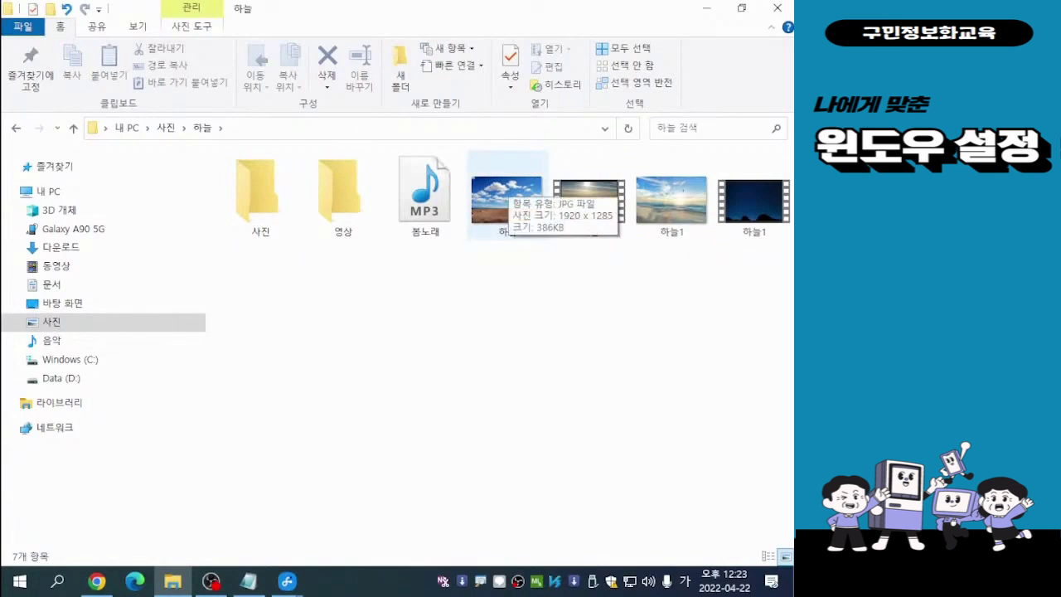
Move the 하늘 and 하늘1 JPG images into the 사진 subfolder of the 하늘 folder
{"action": "left_click", "coordinate": [507, 184]}
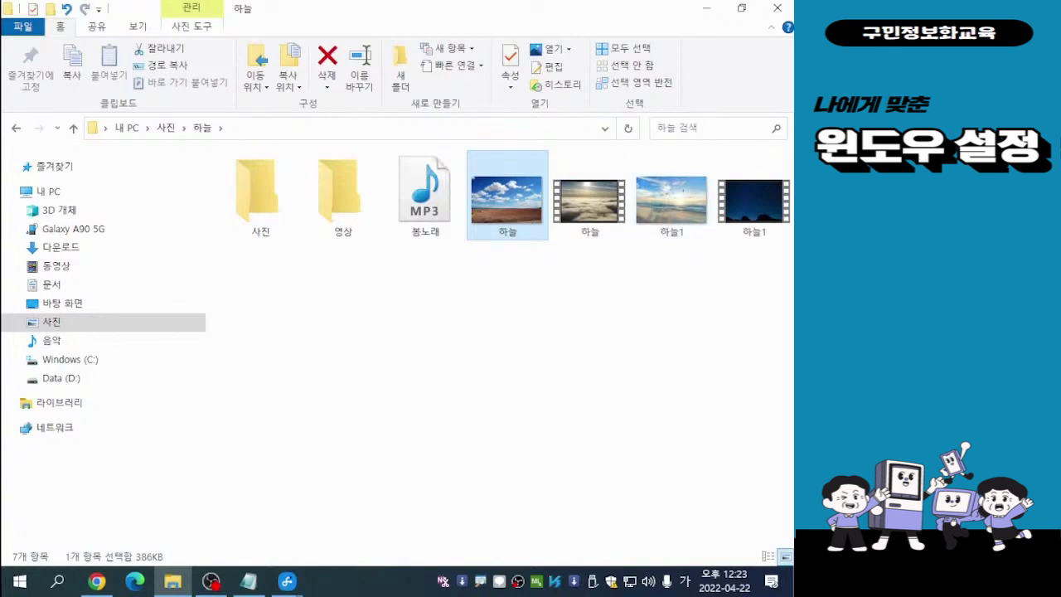
{"action": "left_click", "coordinate": [671, 199], "text": "ctrl"}
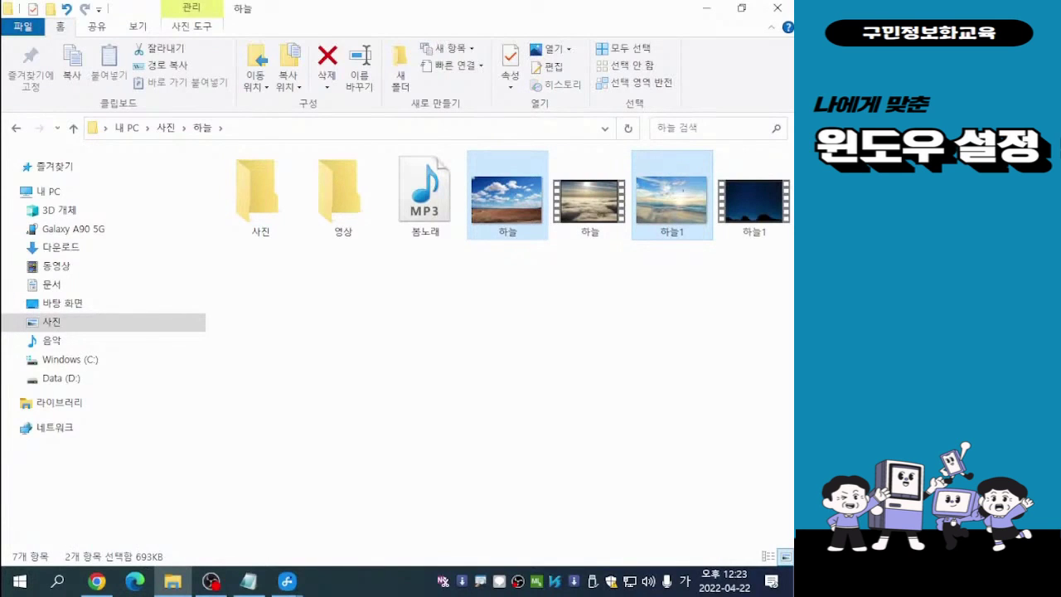
{"action": "left_click_drag", "start_coordinate": [505, 199], "coordinate": [259, 209]}
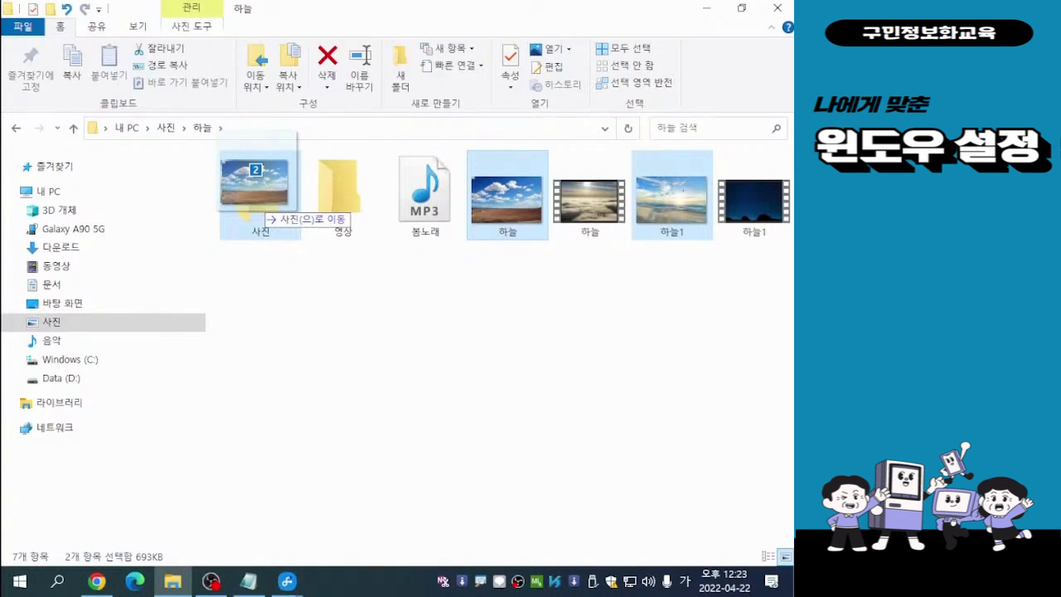
{"action": "left_click_drag", "start_coordinate": [257, 207], "coordinate": [257, 207]}
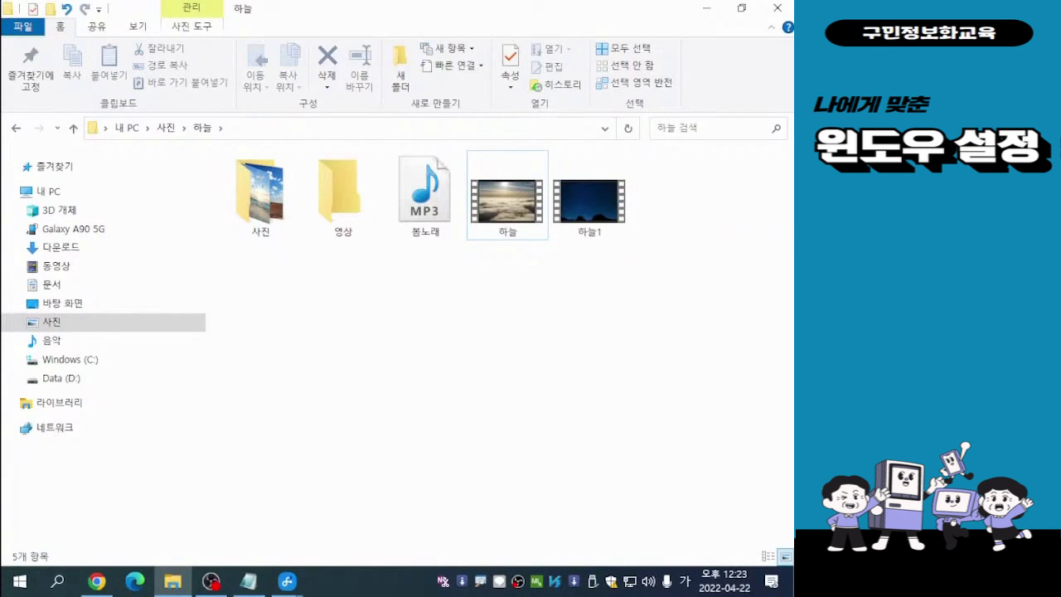
Move the 하늘 and 하늘1 MP4 videos into the 영상 subfolder
{"action": "left_click", "coordinate": [508, 199]}
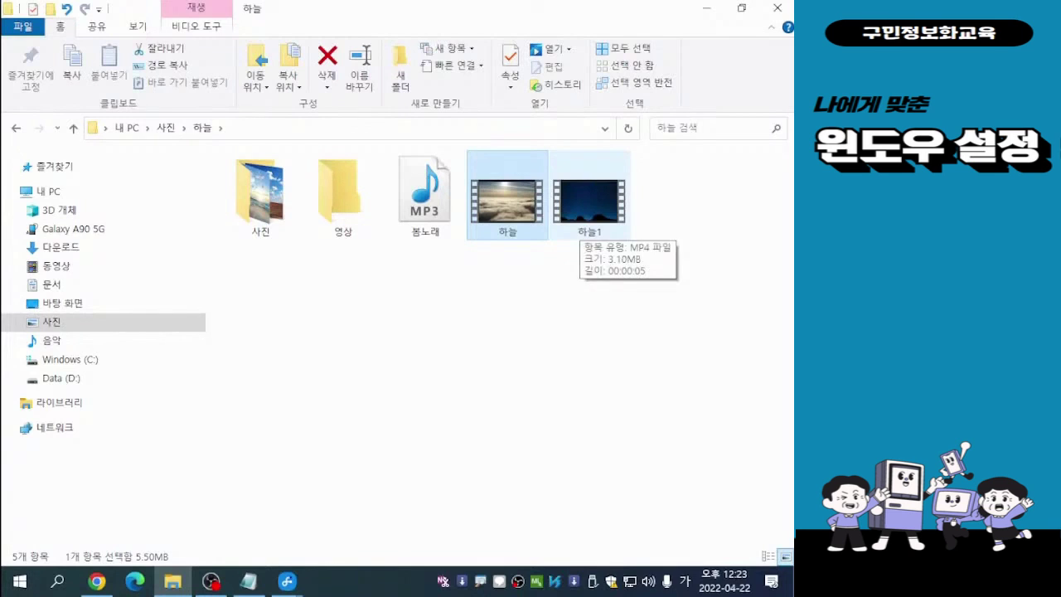
{"action": "left_click", "coordinate": [590, 199], "text": "ctrl"}
{"action": "left_click_drag", "start_coordinate": [508, 199], "coordinate": [342, 202]}
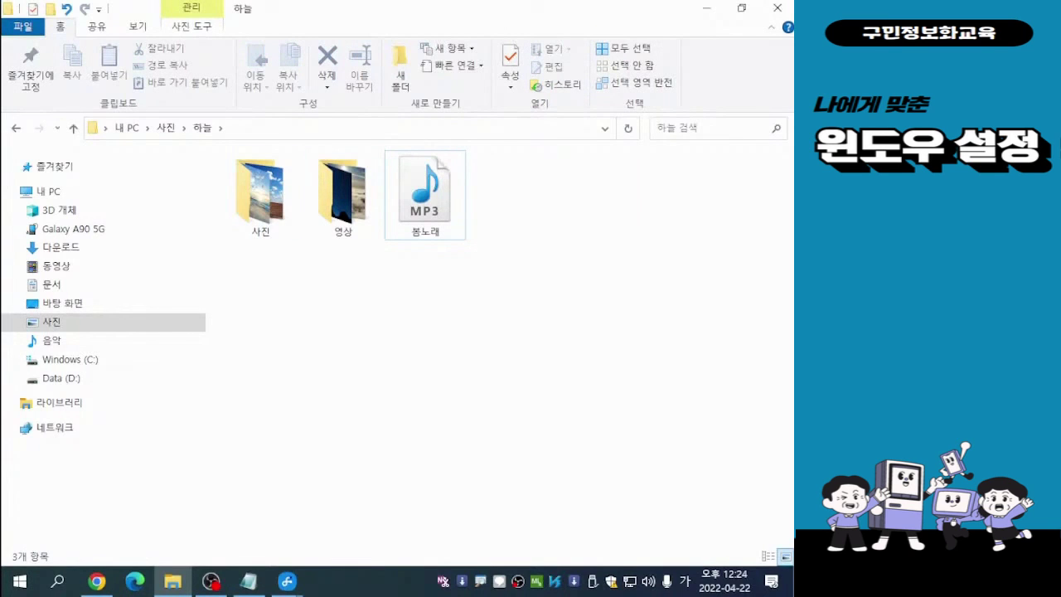
Check the sorted images by going from the main 사진 folder through 하늘 into its 사진 subfolder, and close File Explorer
{"action": "left_click", "coordinate": [51, 321]}
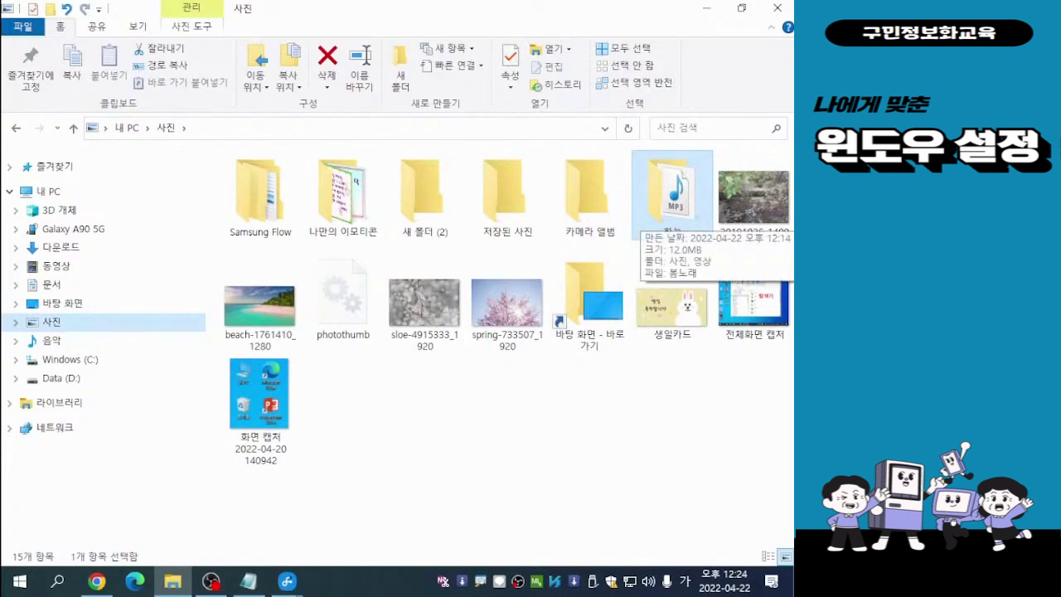
{"action": "double_click", "coordinate": [671, 199]}
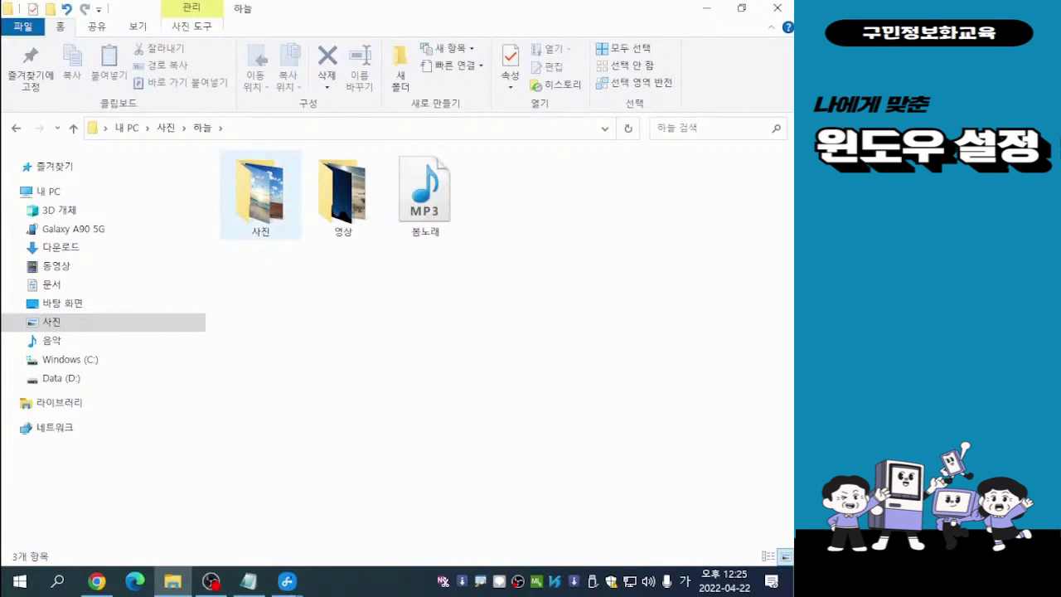
{"action": "double_click", "coordinate": [260, 195]}
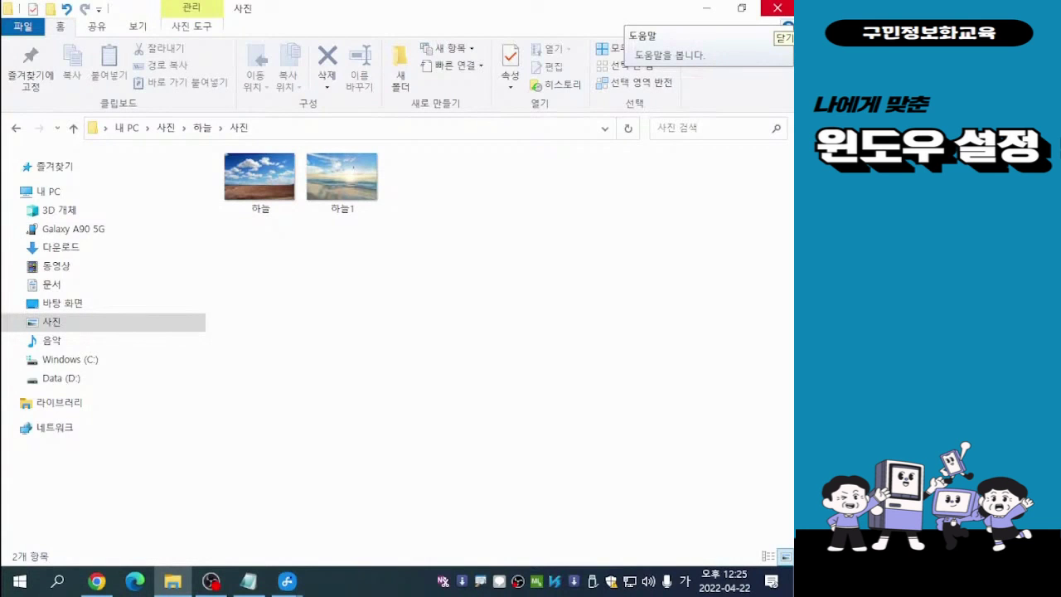
{"action": "left_click", "coordinate": [777, 8]}
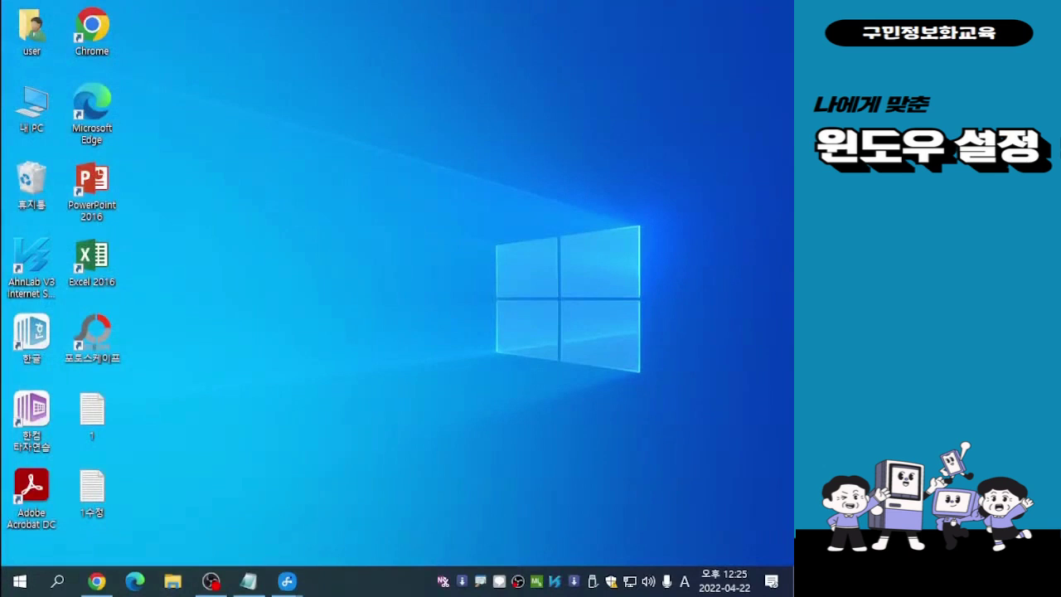
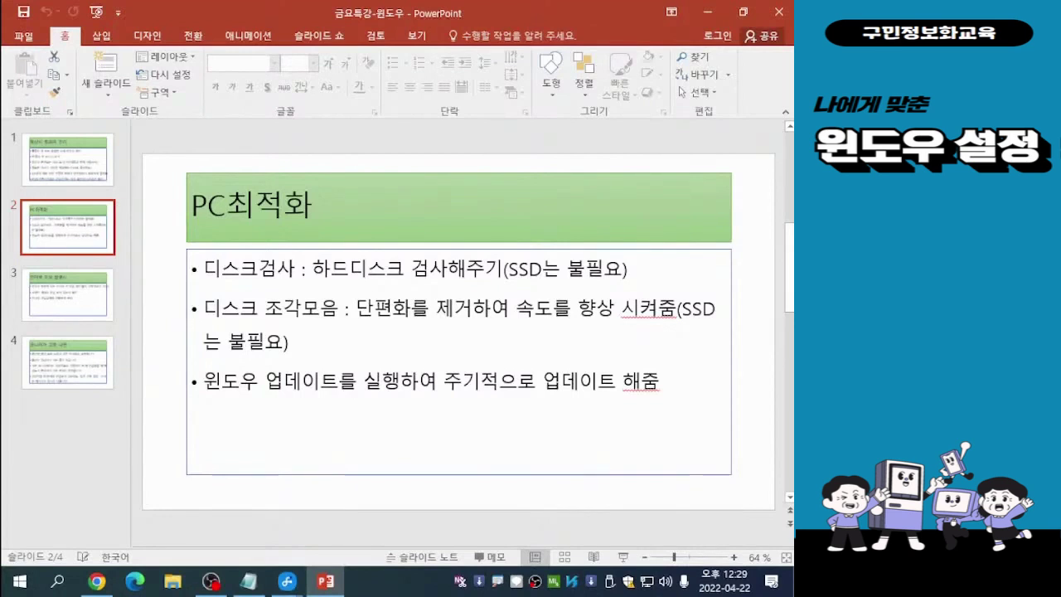
Review the 인터넷 이상 발생시 slide in the PowerPoint presentation and close PowerPoint
{"action": "left_click", "coordinate": [67, 294]}
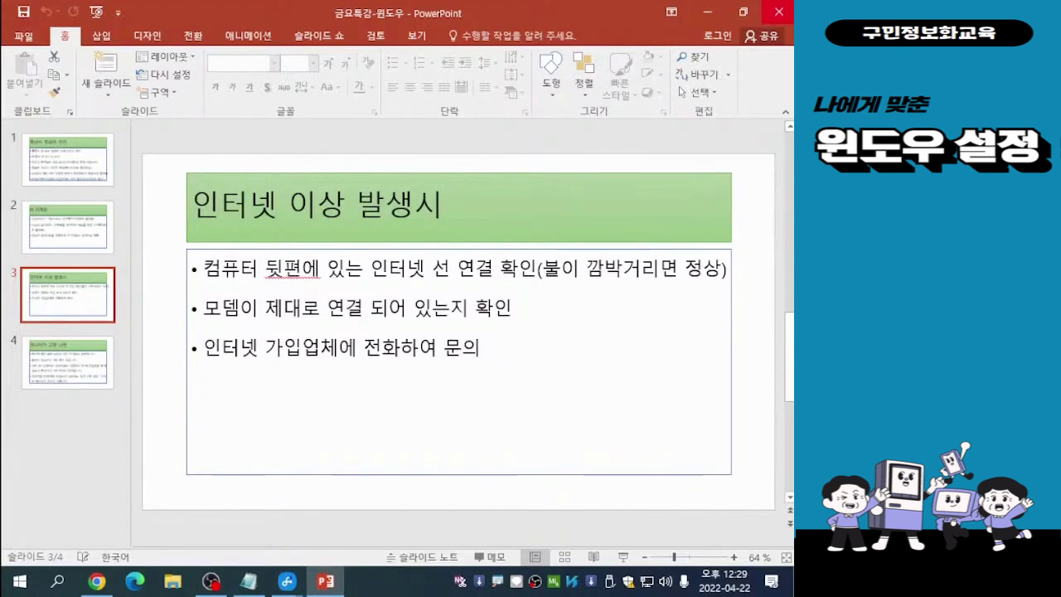
{"action": "left_click", "coordinate": [779, 12]}
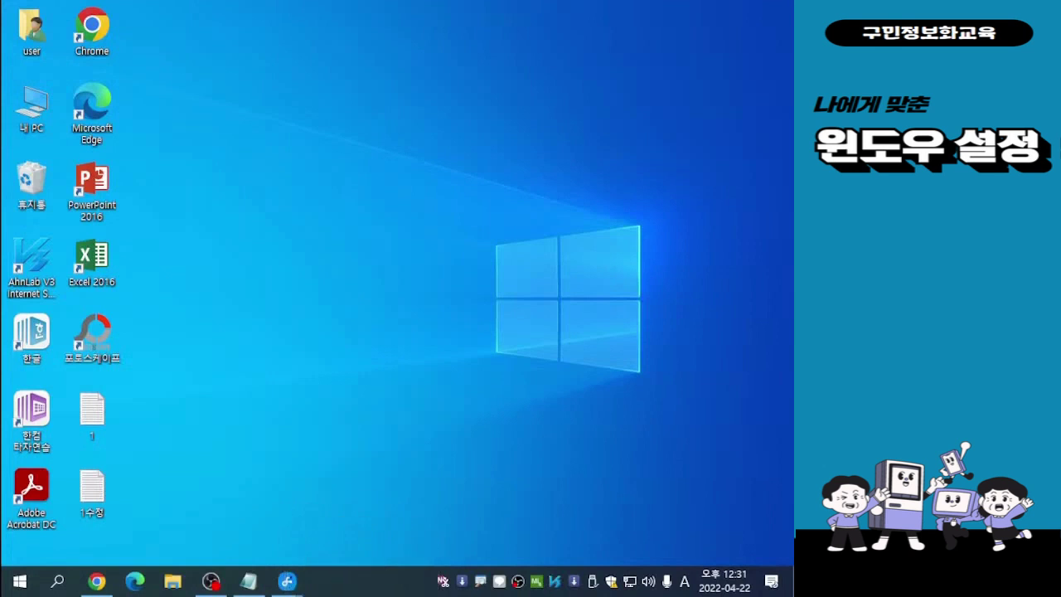
Open Task Manager, select Google Chrome in the list of running apps, and close Task Manager without ending the task
{"action": "right_click", "coordinate": [362, 572]}
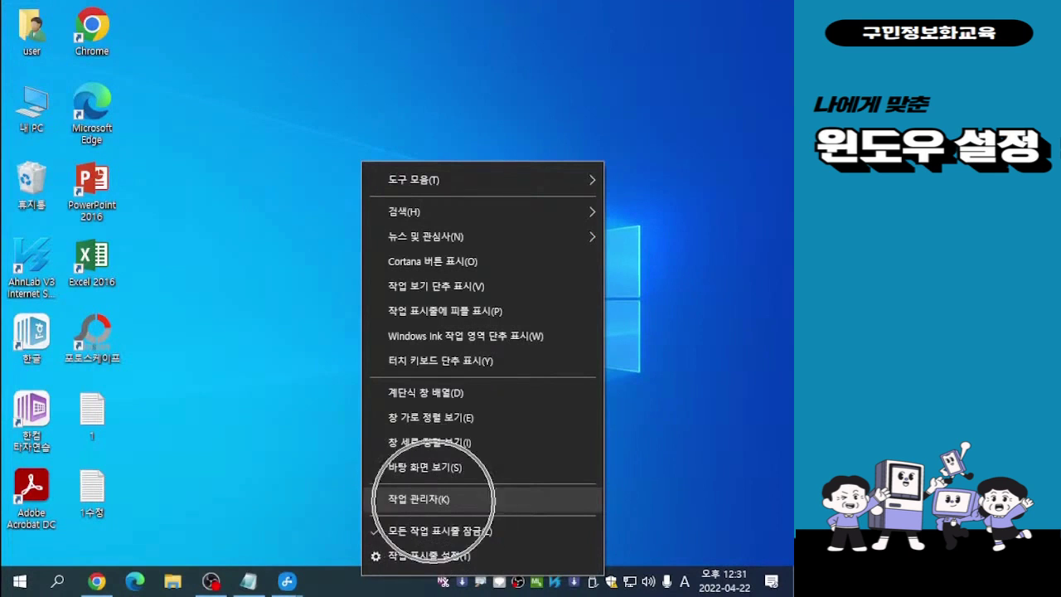
{"action": "left_click", "coordinate": [418, 498]}
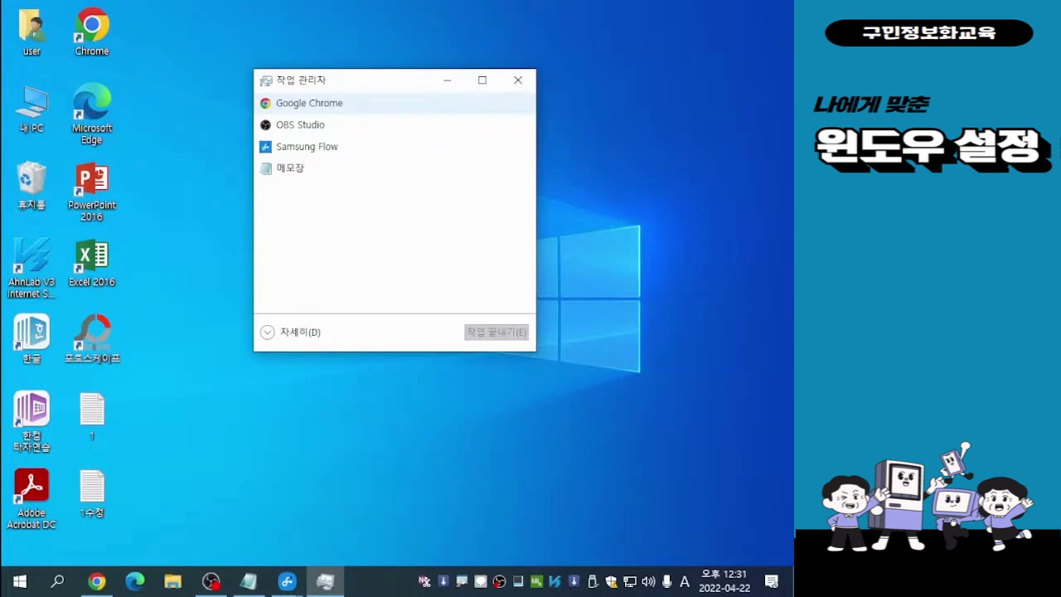
{"action": "left_click", "coordinate": [309, 104]}
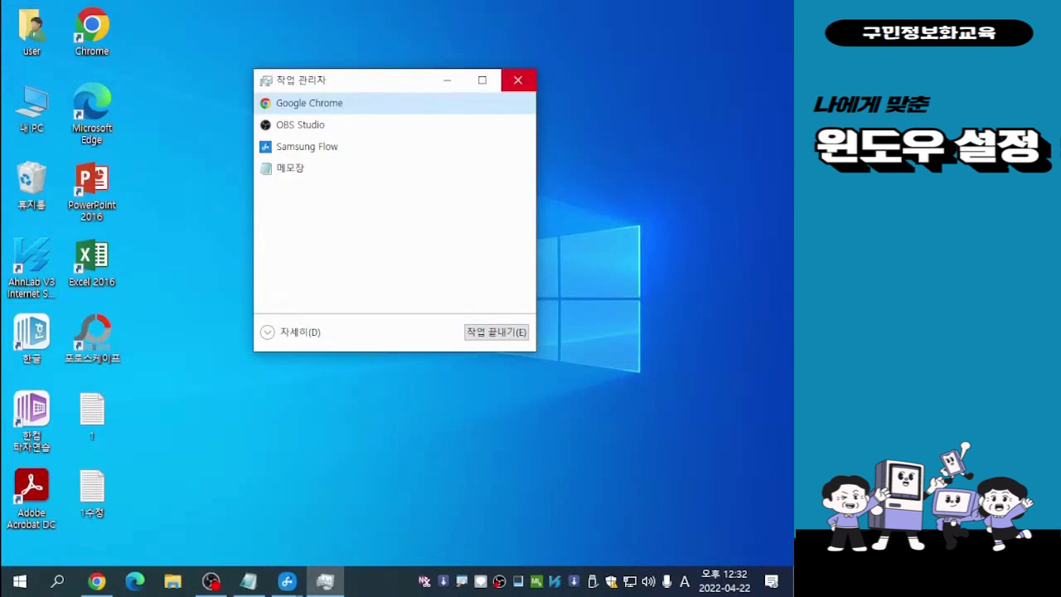
{"action": "left_click", "coordinate": [518, 79]}
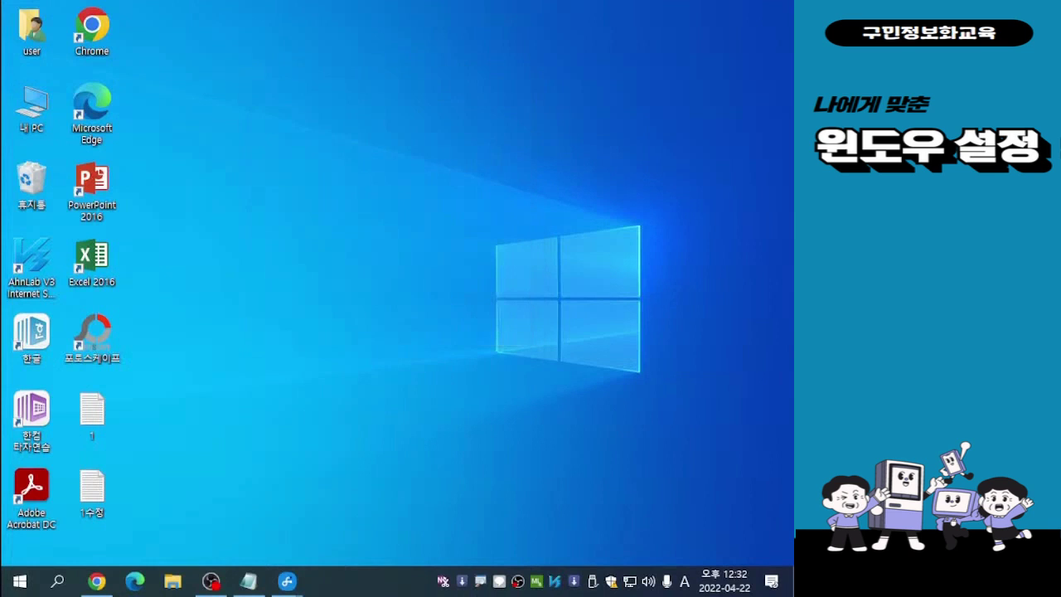